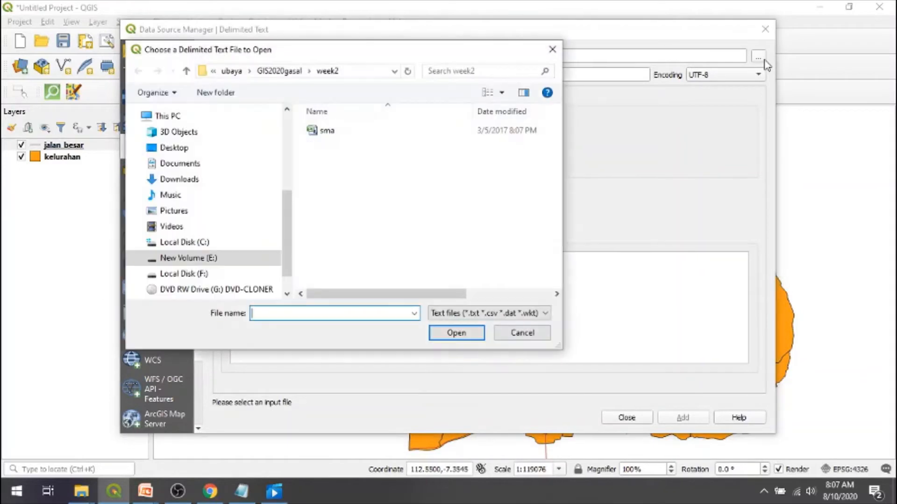
- Load sma.csv as the delimited text source and set its custom delimiter to semicolon only
double_click(326, 131)
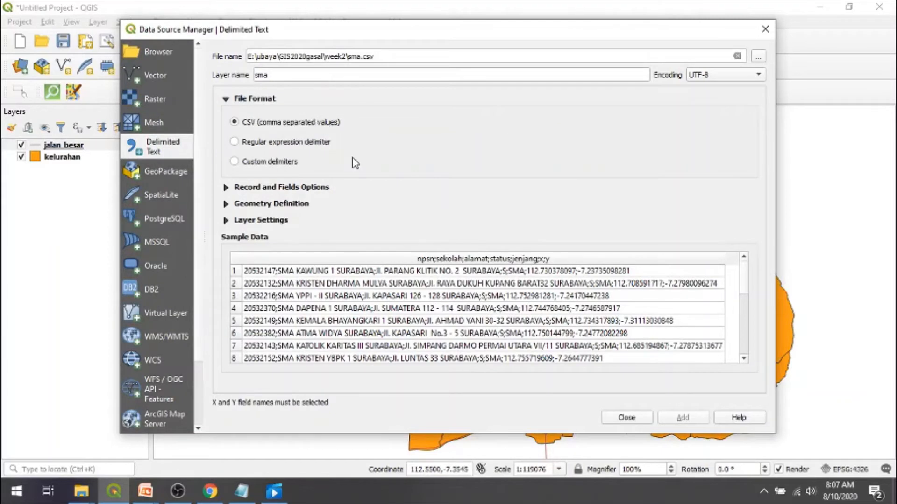
click(294, 162)
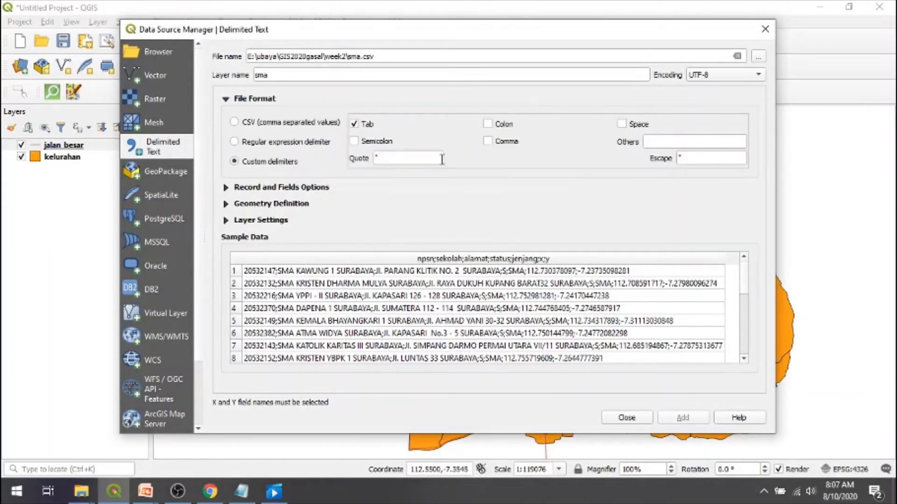
click(356, 141)
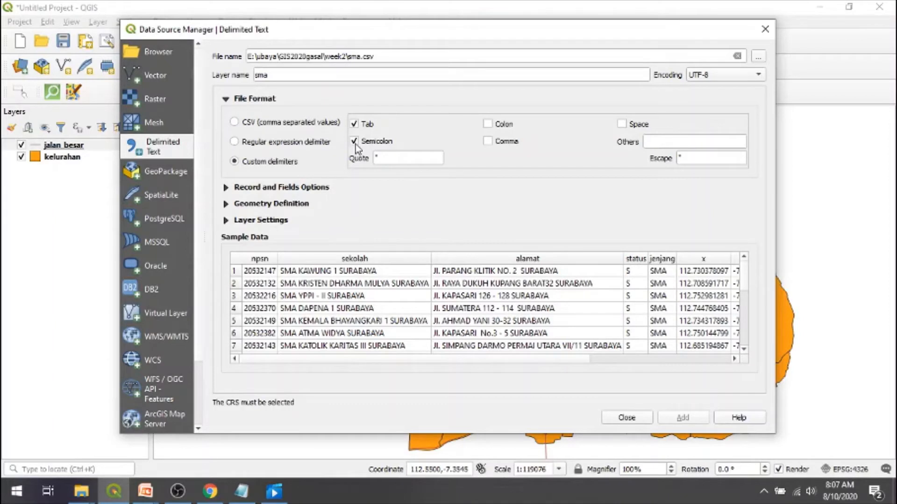
click(359, 126)
click(355, 141)
click(354, 142)
- Check in the sma Notepad window which character separates the fields, and return to the QGIS import dialog
click(253, 499)
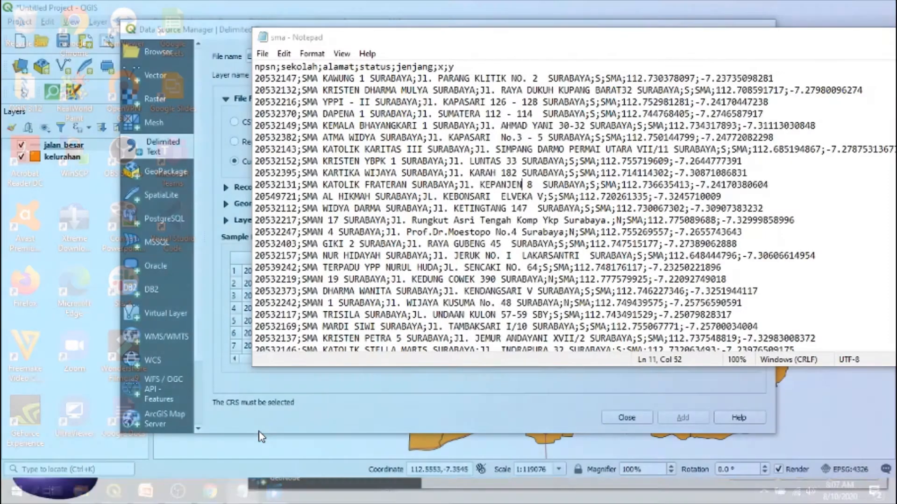
click(299, 114)
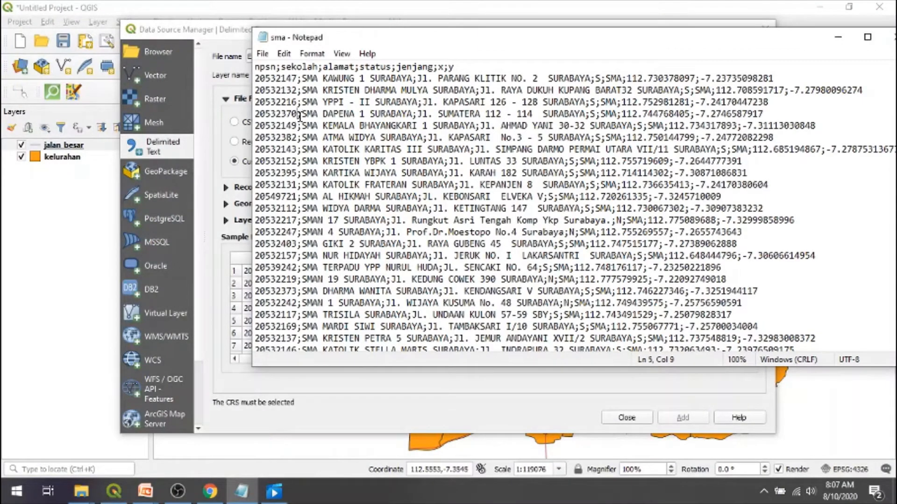
click(838, 37)
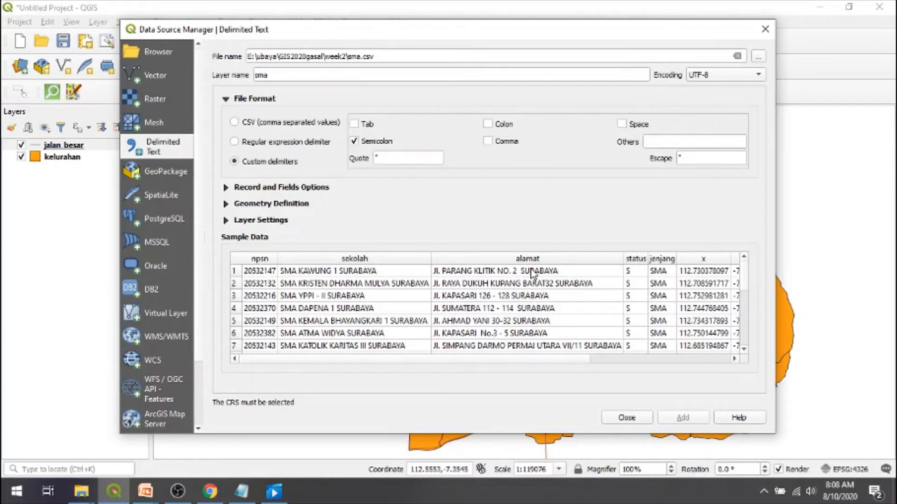
- Define point geometry with x as X field and y as Y field, using Project CRS EPSG:4326 - WGS 84
click(226, 204)
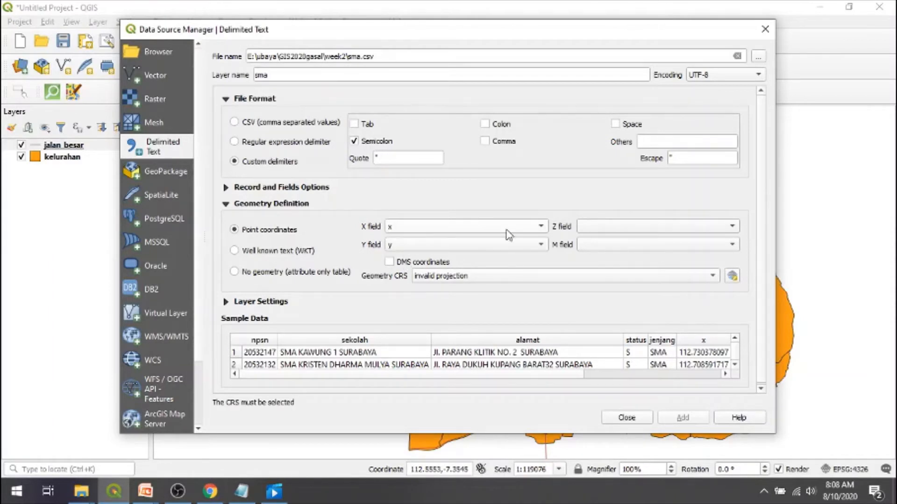
click(534, 227)
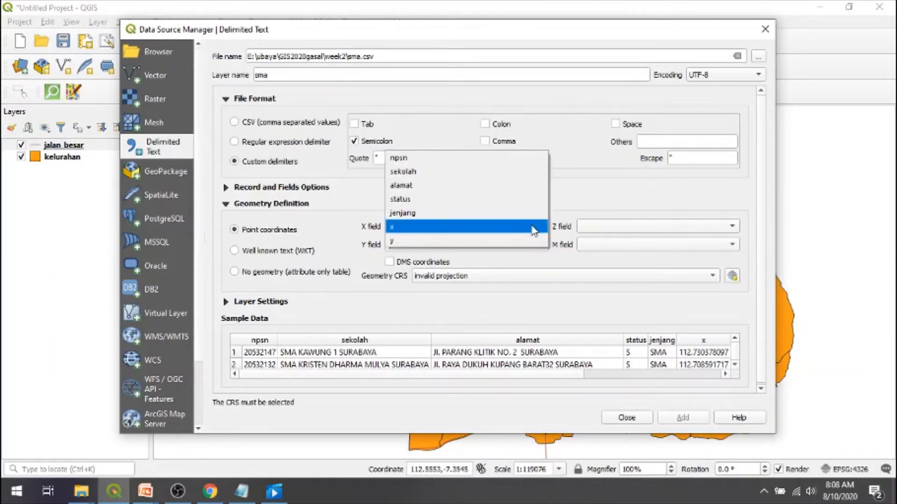
click(534, 228)
click(544, 246)
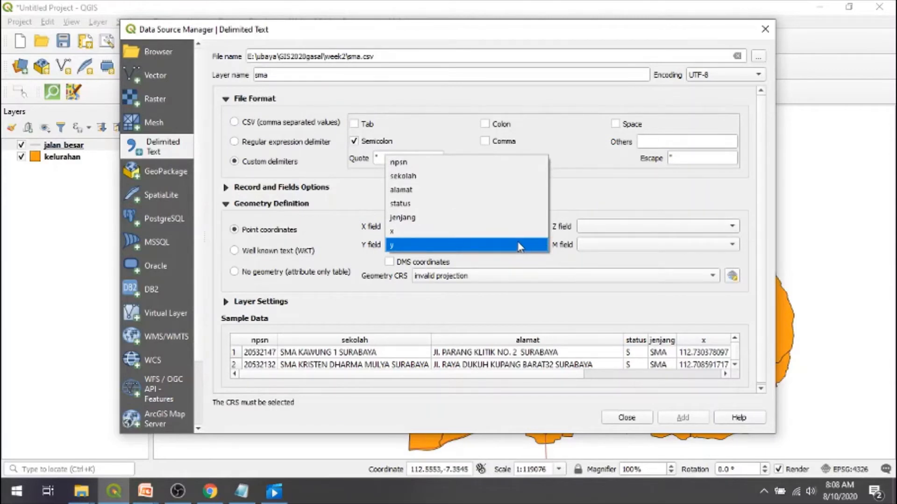
click(520, 247)
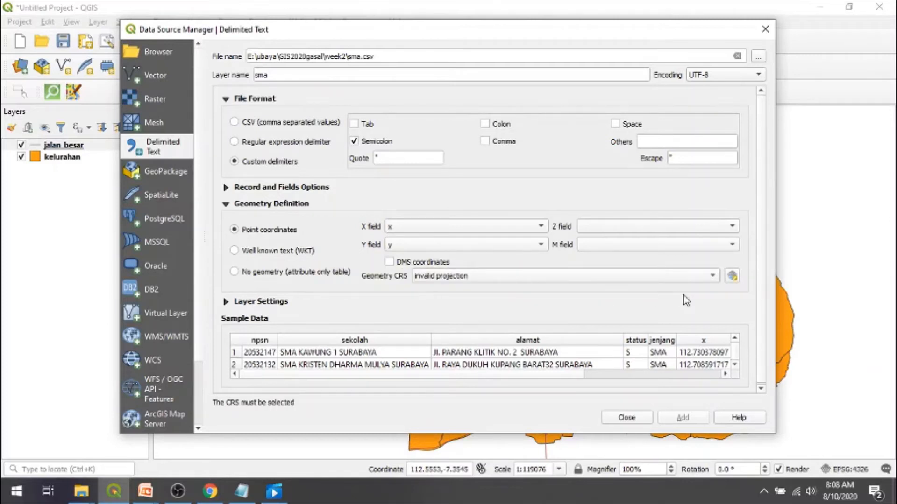
click(716, 277)
click(658, 290)
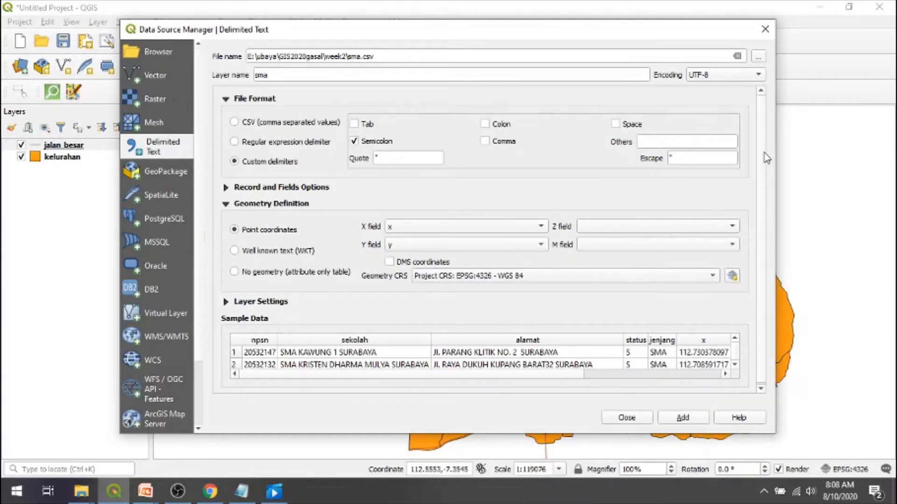
- Add the sma point layer to the project and close the Data Source Manager
scroll(764, 153, down, 1)
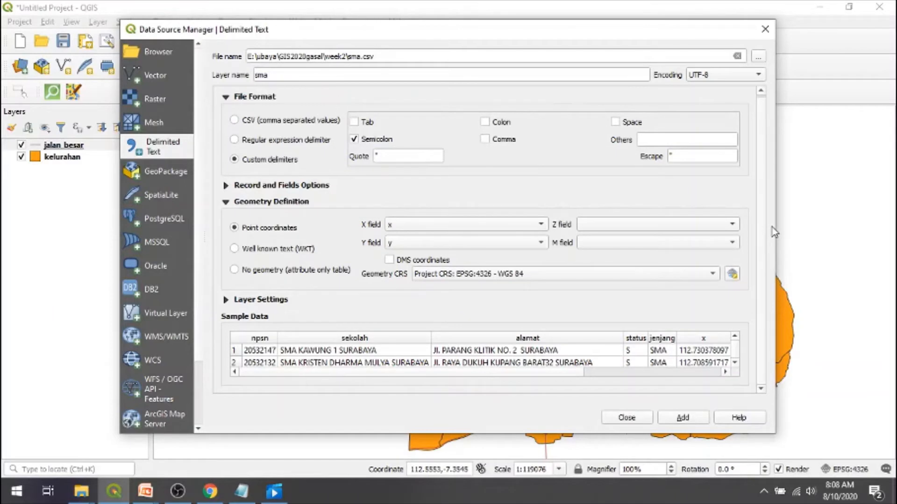
click(673, 417)
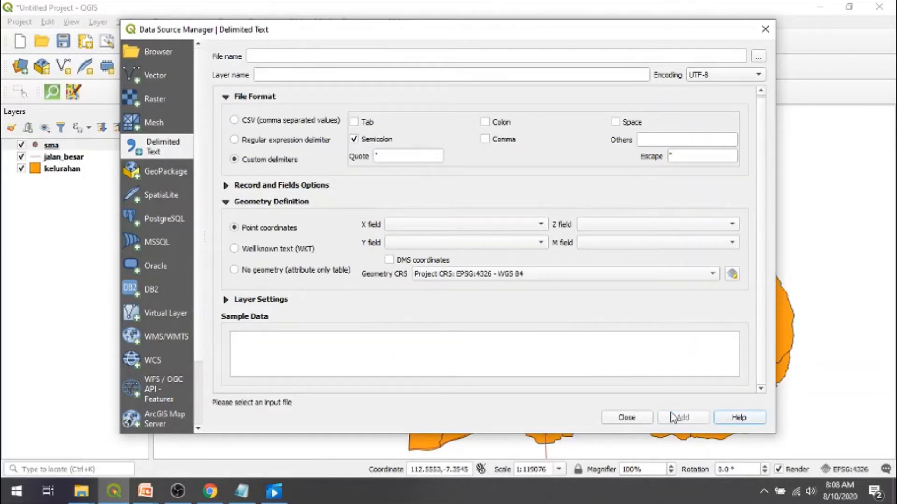
click(624, 418)
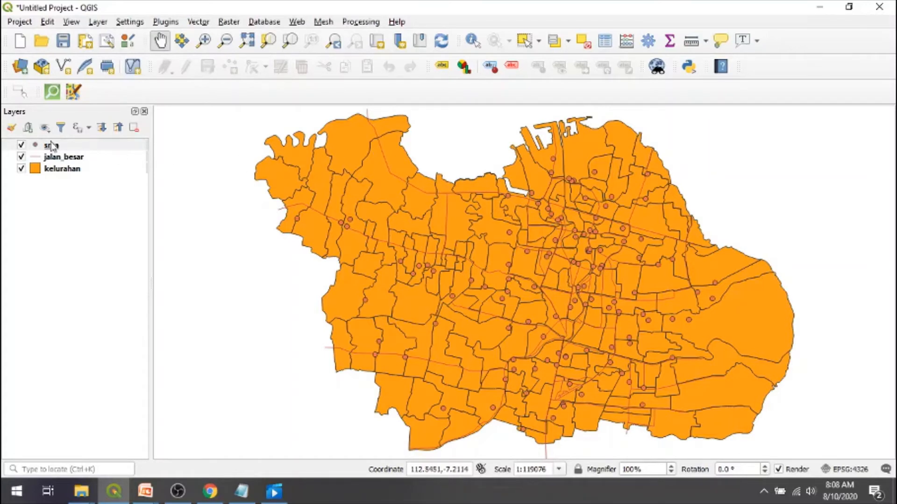
click(52, 176)
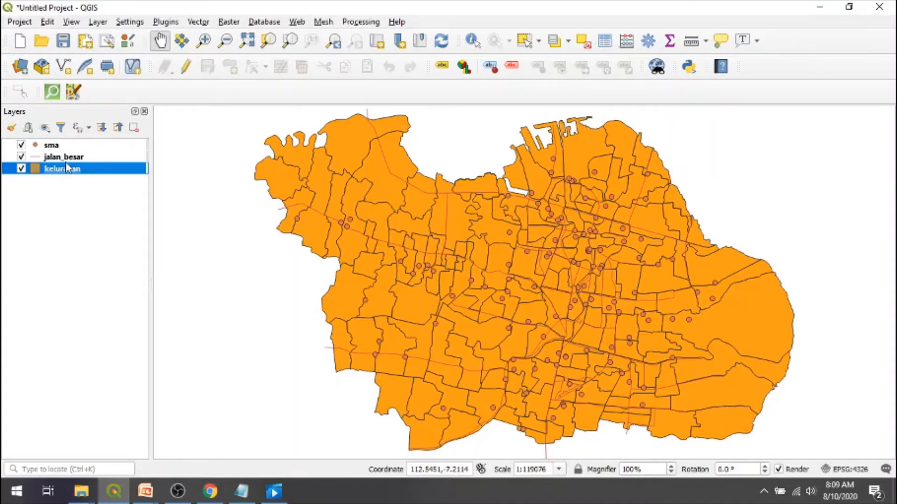
click(78, 159)
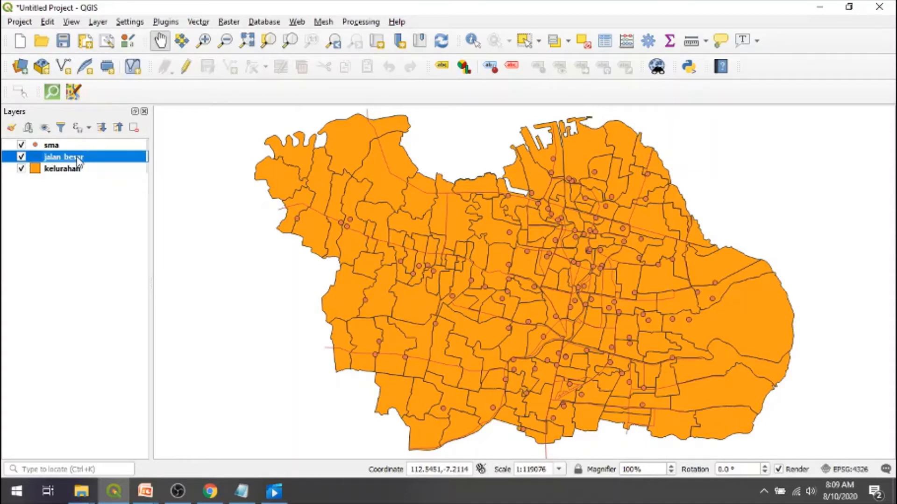
click(102, 146)
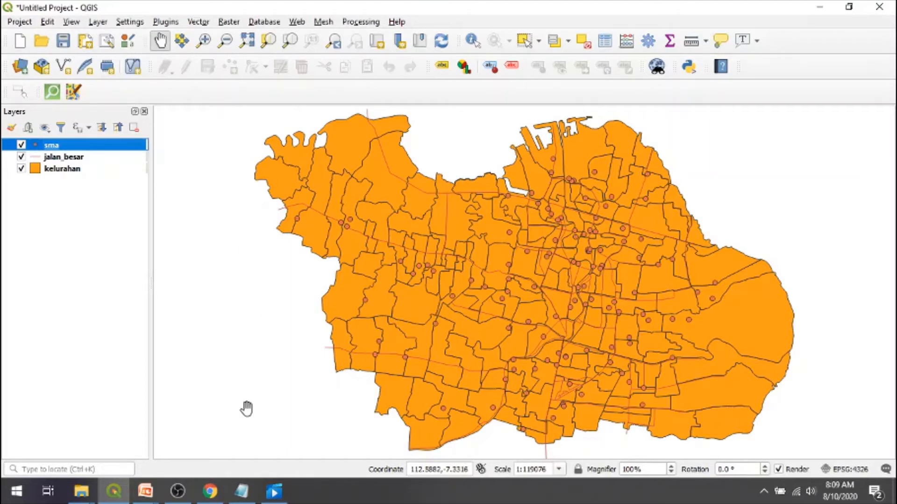
- Switch to the PowerPoint slide on basic operations to review it, and return to QGIS
mouse_move(159, 487)
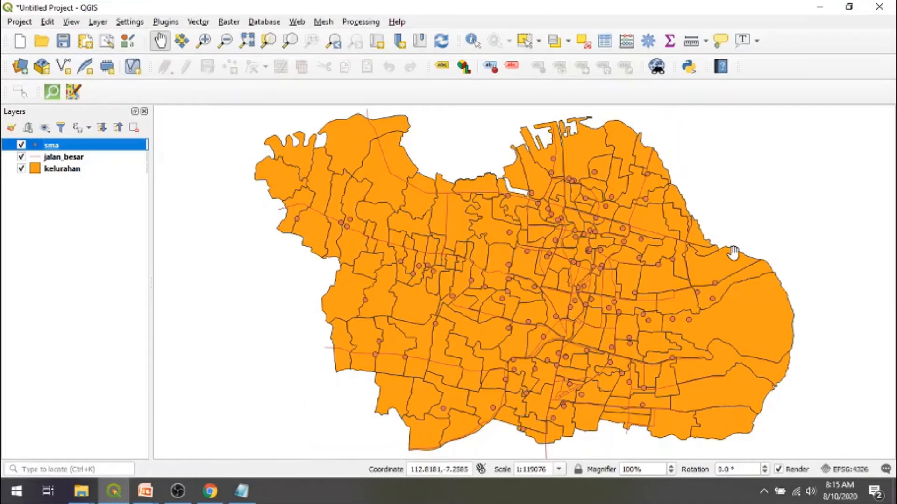
key(alt+Tab)
key(alt+Tab)
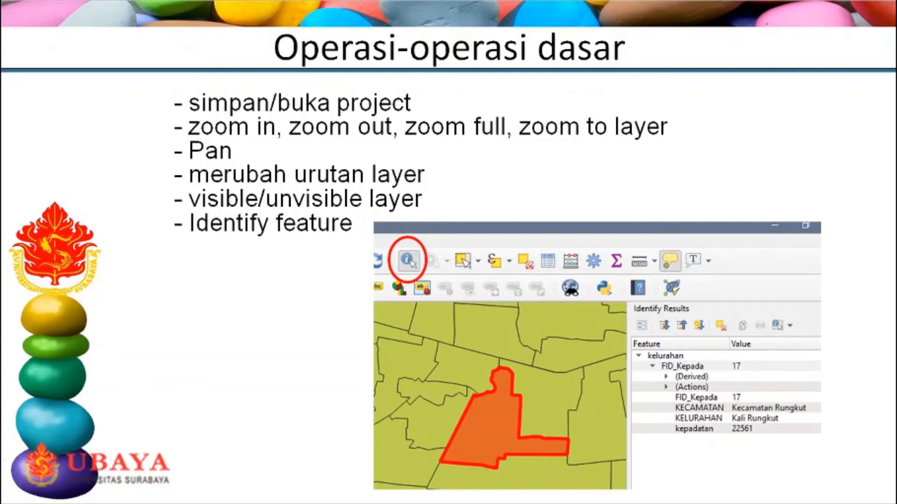
key(alt+Tab)
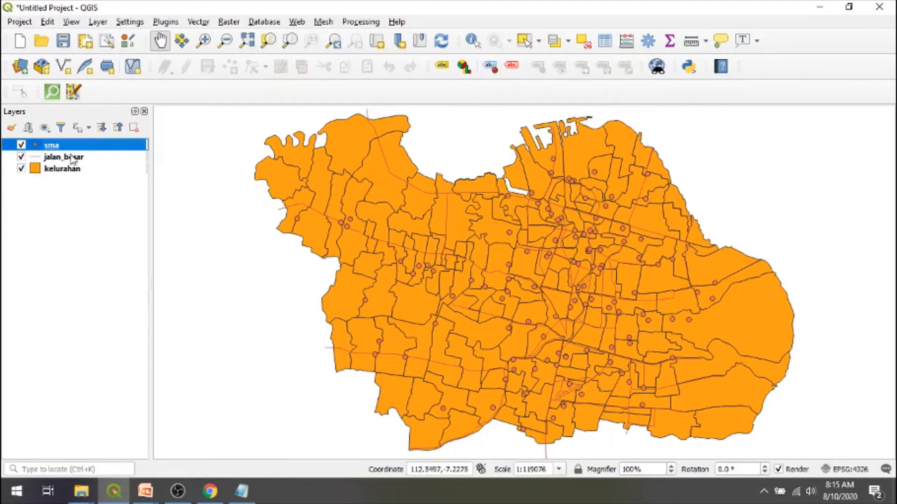
- Save the project as week2 in QGZ format on Local Disk (F:)
click(22, 22)
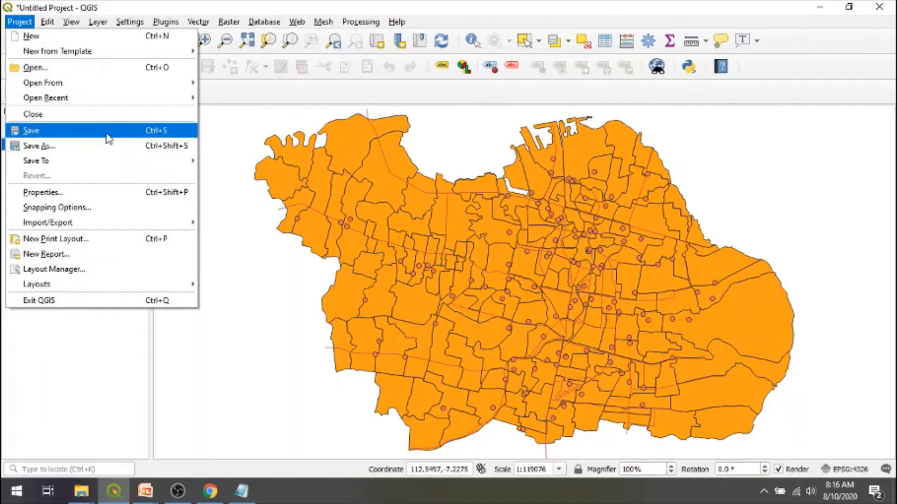
click(106, 133)
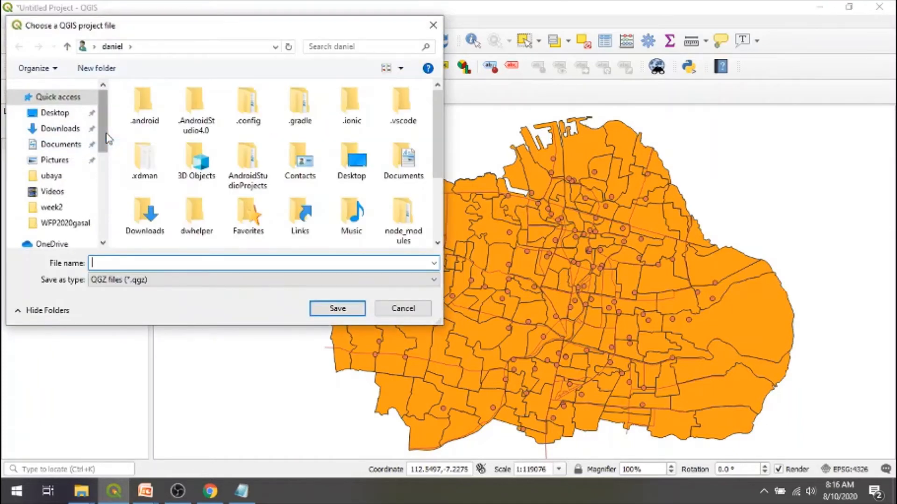
scroll(104, 238, down, 3)
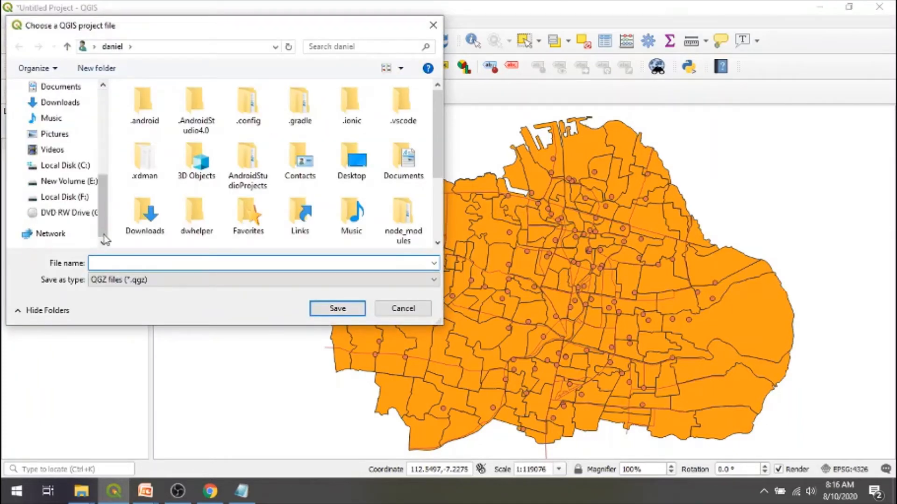
click(75, 197)
click(221, 262)
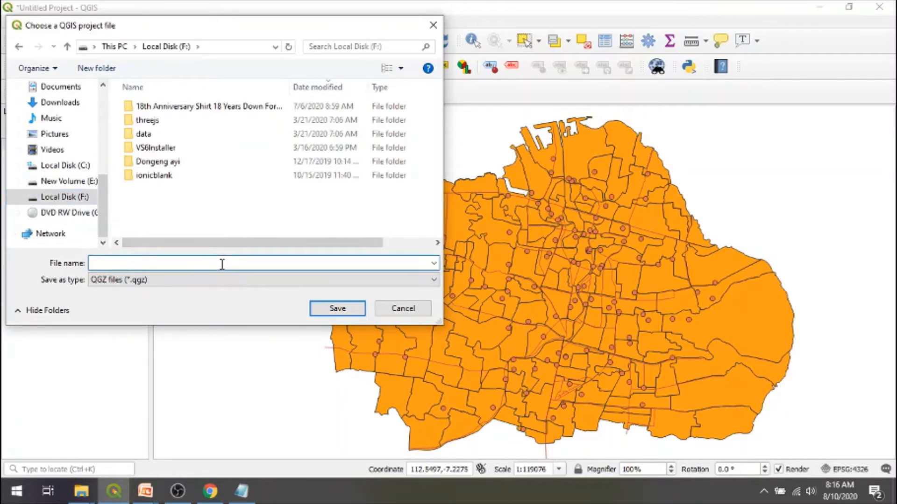
text(week2)
key(Return)
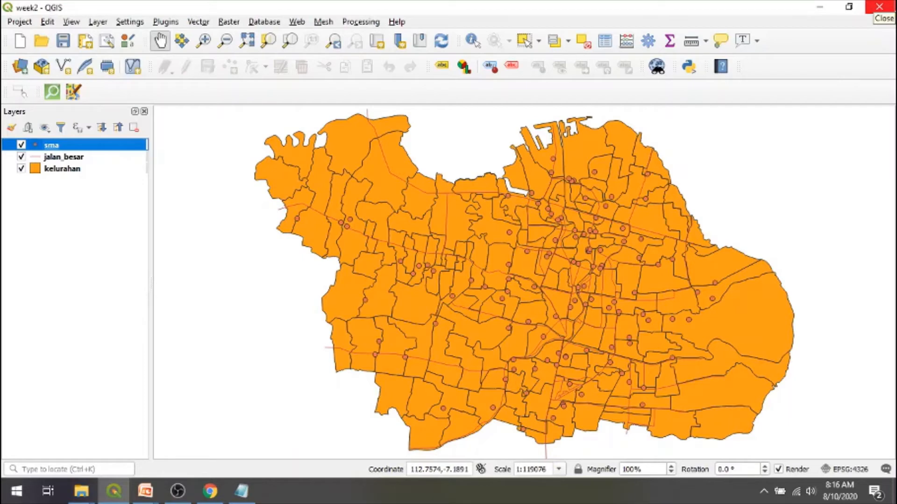
- Close QGIS and reopen the saved week2 project from Local Disk (F:) through File Explorer
click(881, 7)
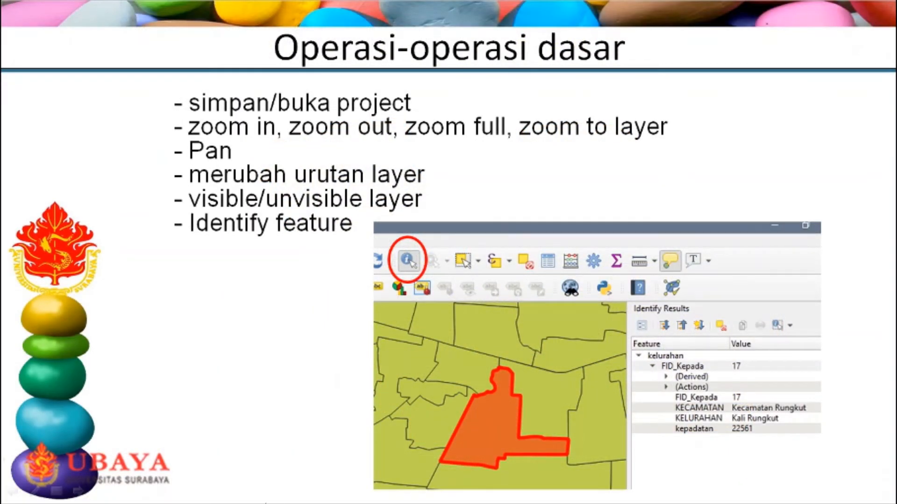
key(super)
mouse_move(88, 482)
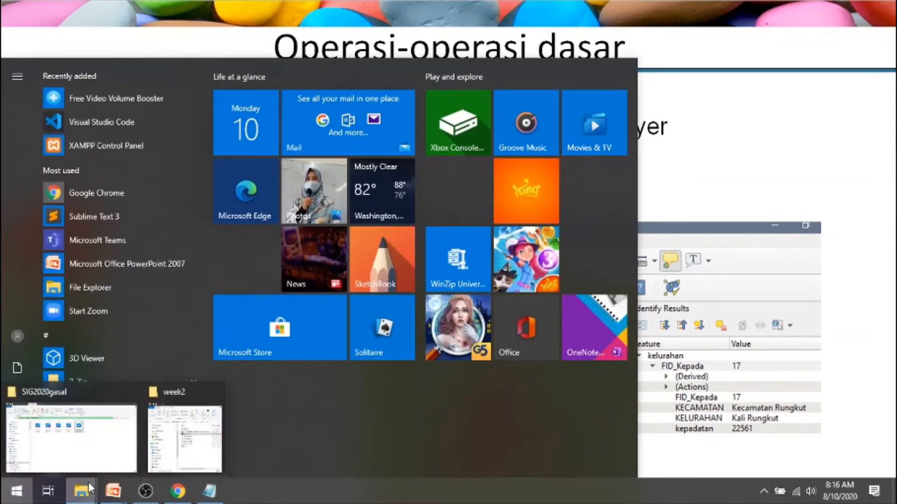
click(185, 439)
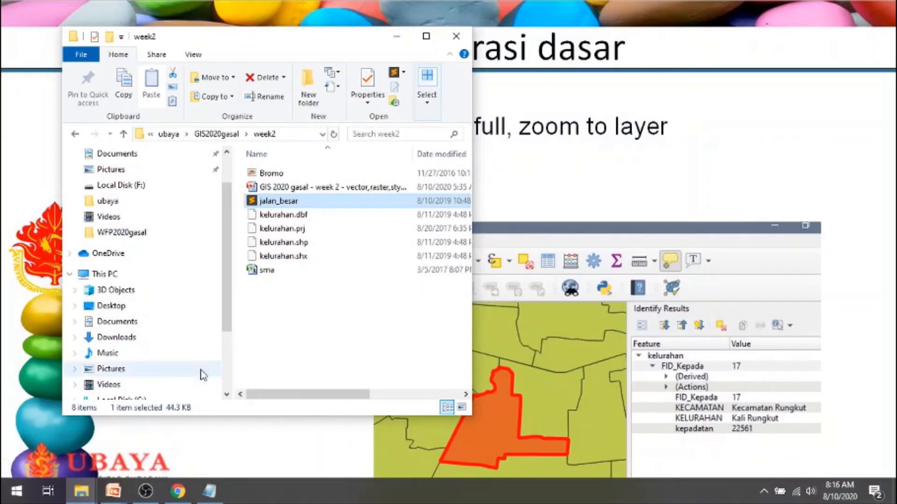
scroll(226, 374, down, 2)
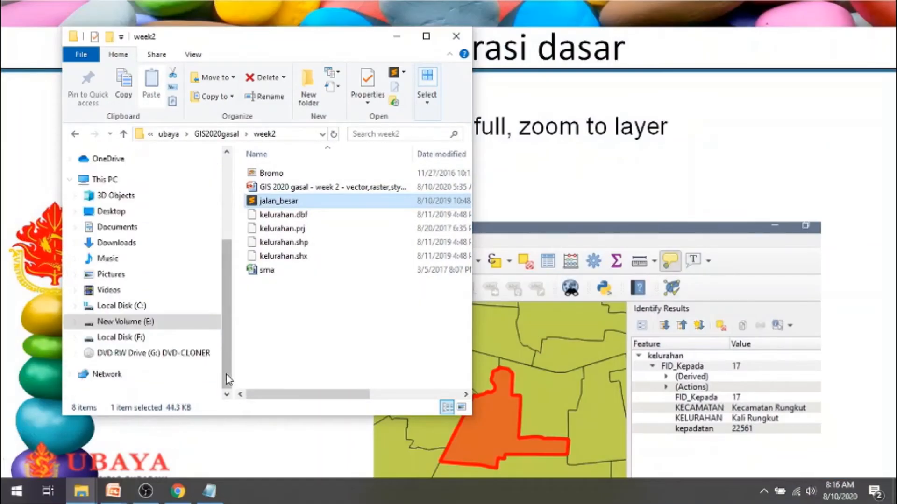
click(136, 338)
click(275, 368)
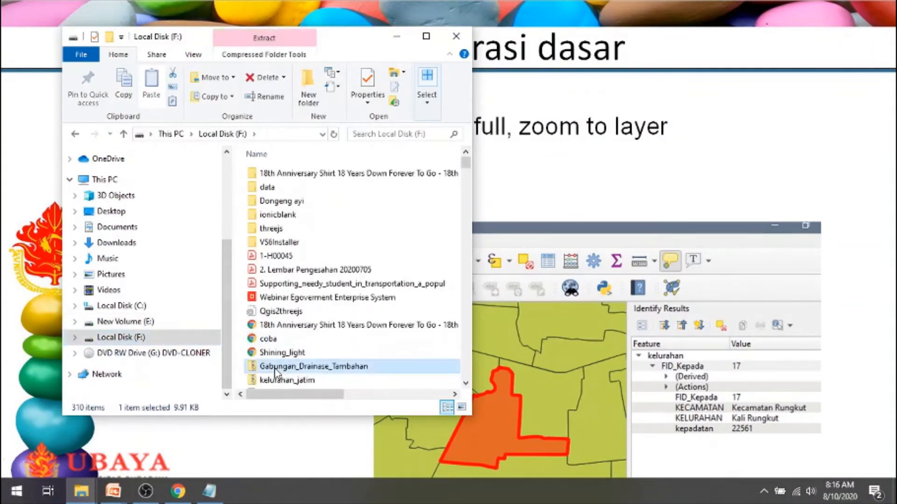
scroll(275, 369, down, 20)
click(280, 170)
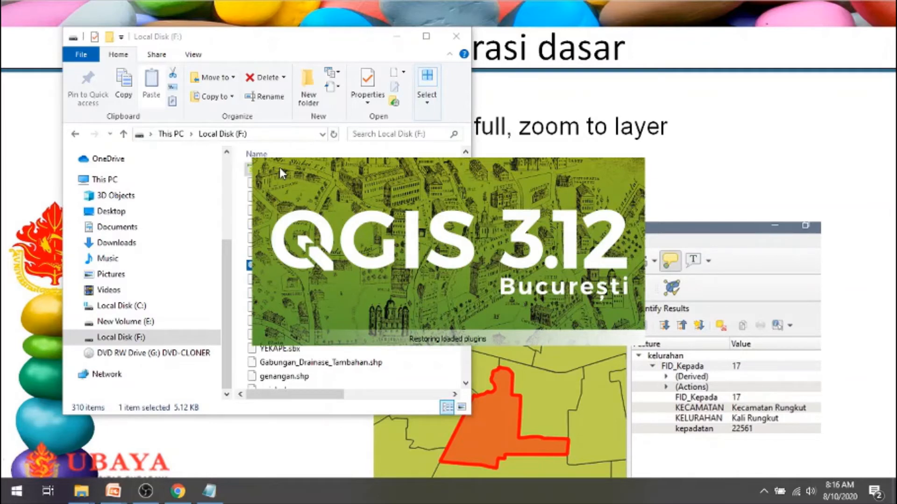
click(690, 6)
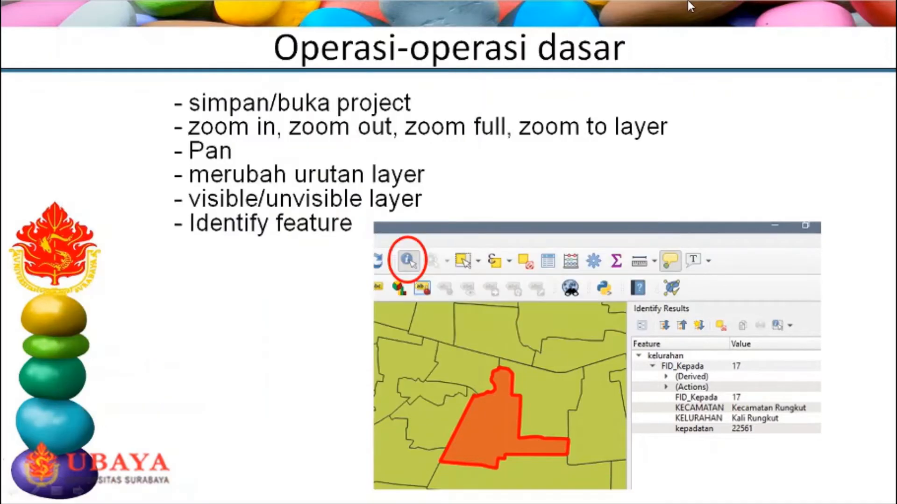
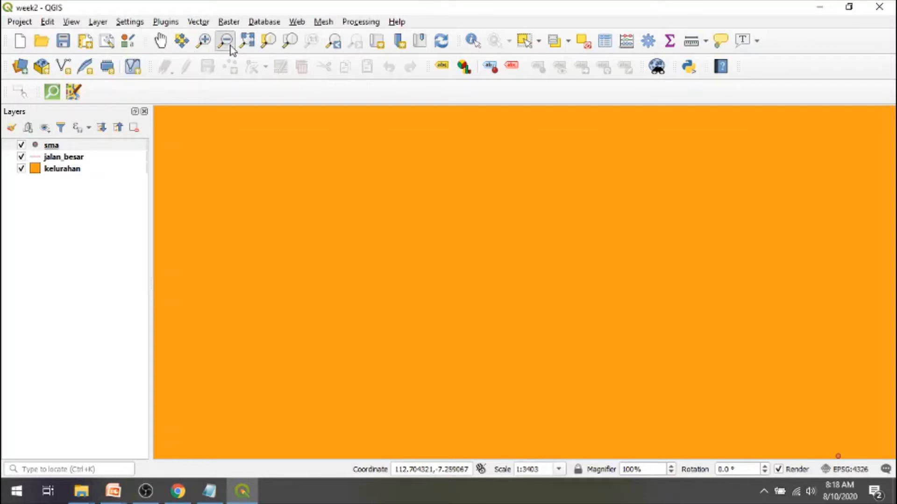
- Zoom out on the map repeatedly until the city shrinks to a point, and restore the full extent of all layers
click(461, 232)
click(461, 232)
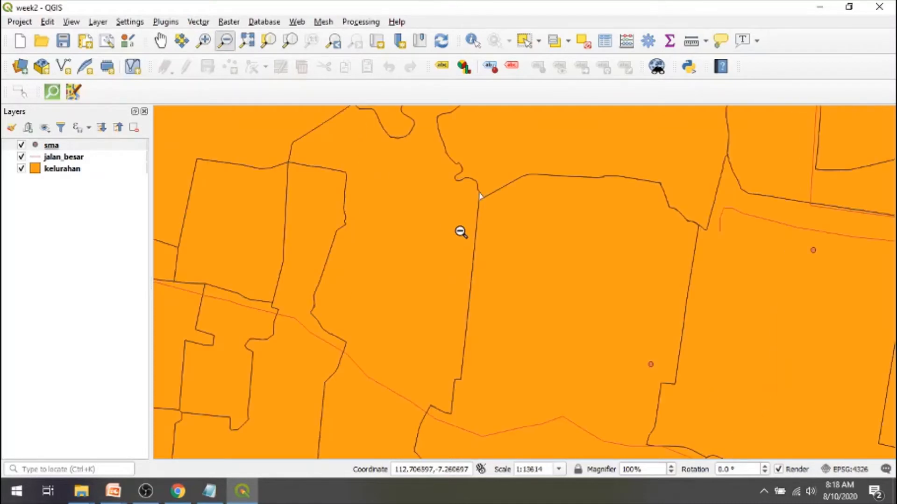
click(597, 302)
click(596, 302)
click(597, 302)
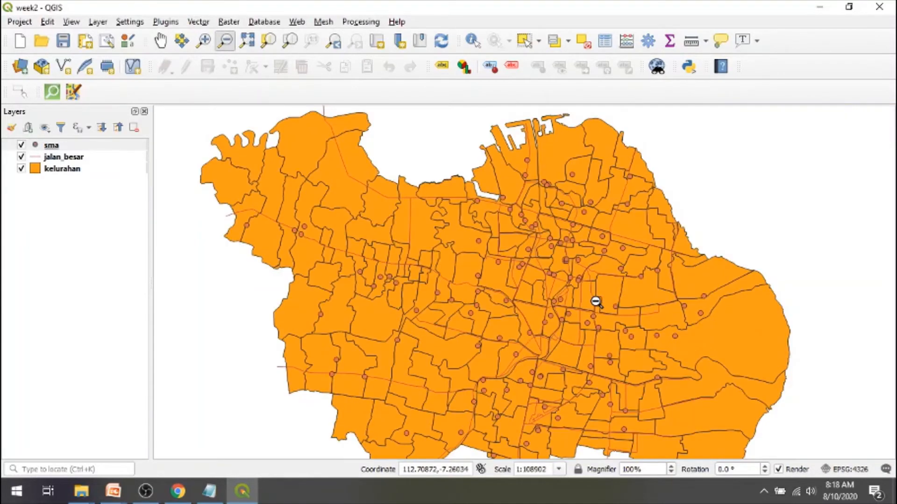
click(597, 303)
click(596, 303)
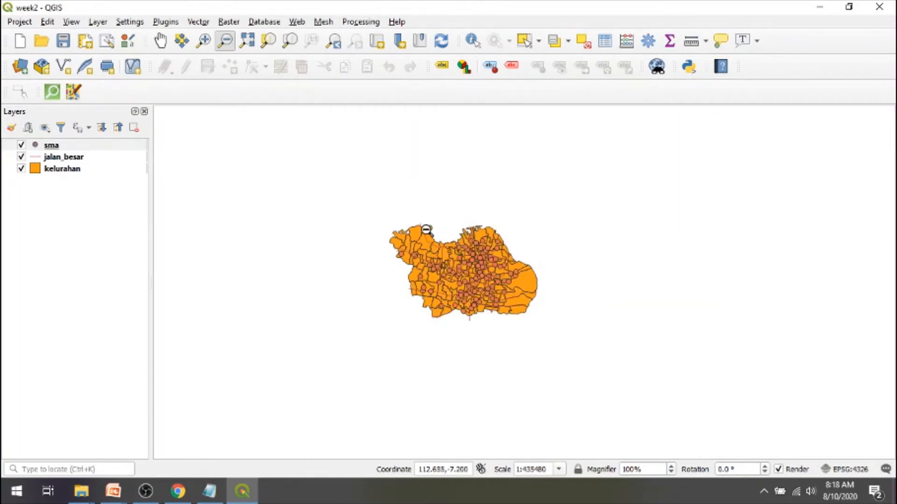
click(521, 362)
click(520, 363)
click(521, 362)
click(521, 362)
click(521, 362)
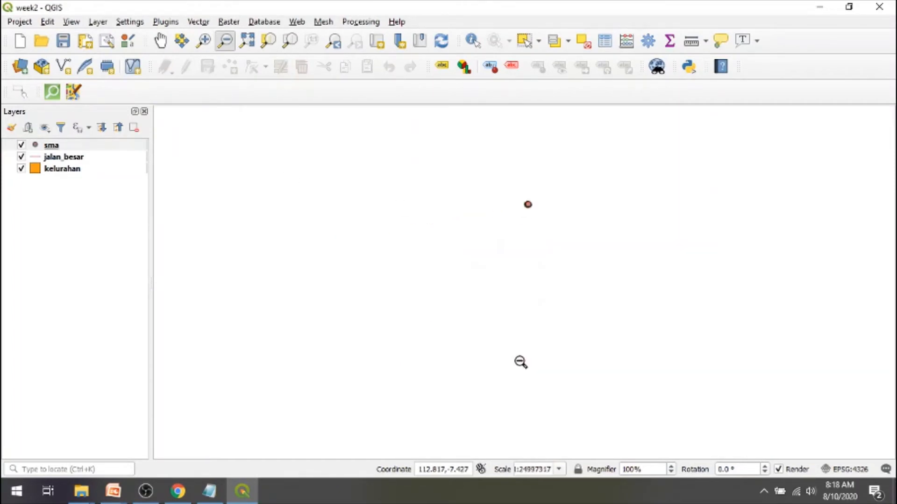
click(520, 362)
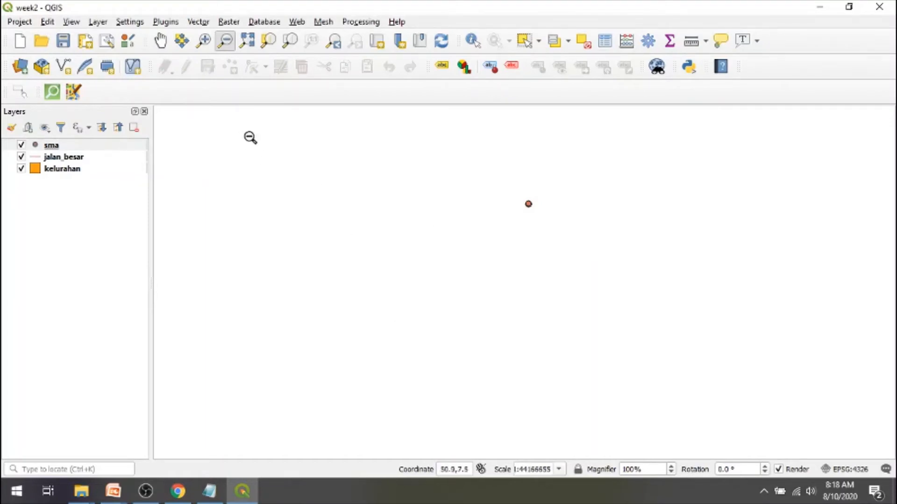
click(248, 41)
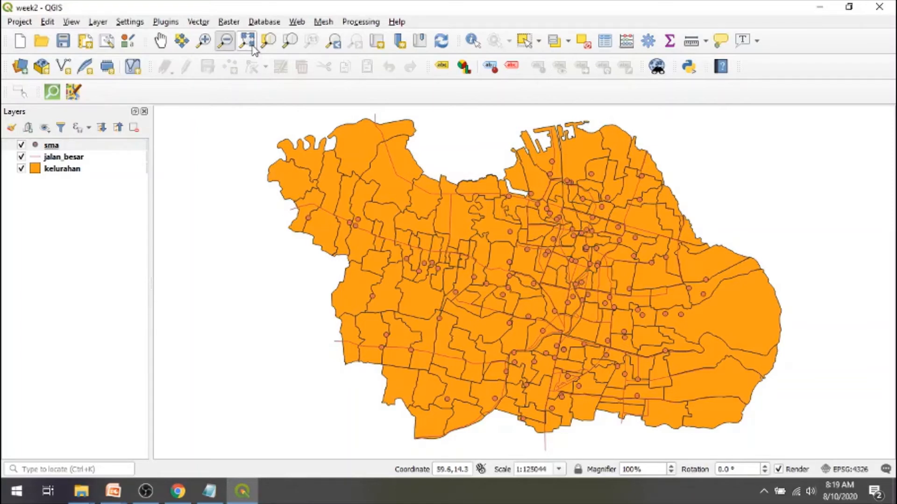
- Zoom to the extent of the sma layer, and zoom in on a rectangular area in the east-central part of the city
click(56, 149)
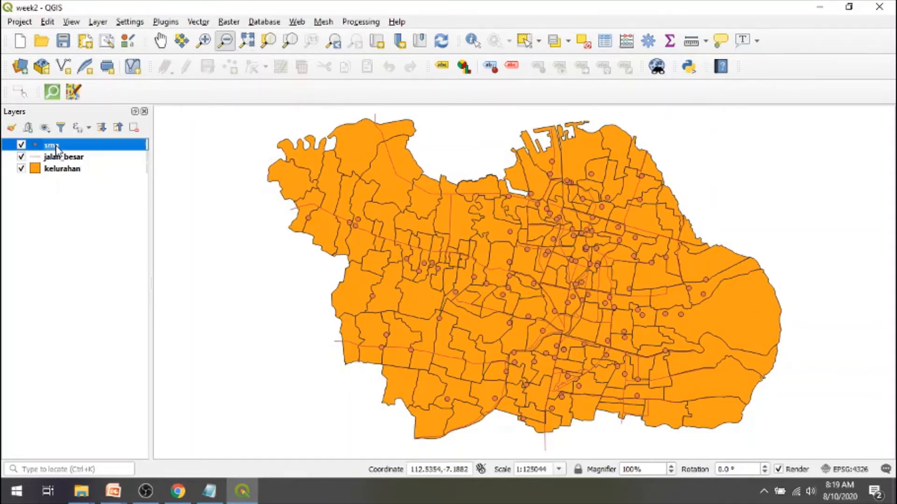
click(290, 41)
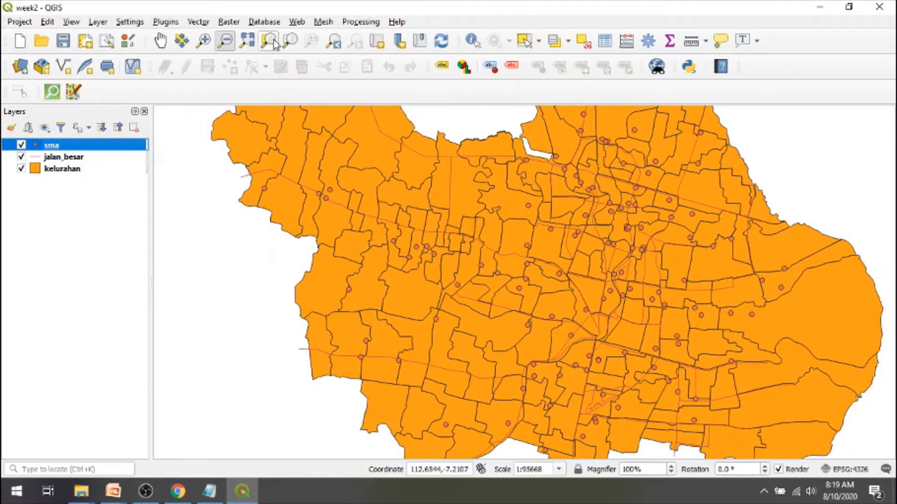
click(62, 171)
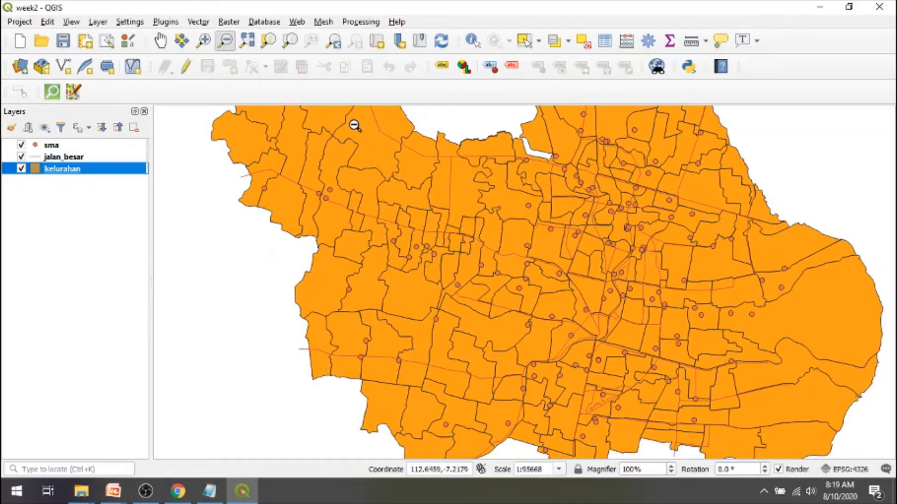
click(208, 43)
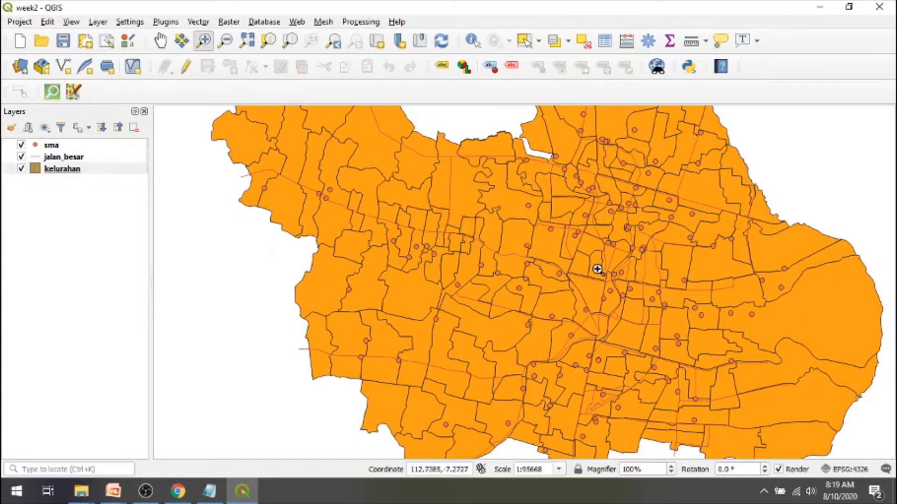
drag(603, 274, 722, 366)
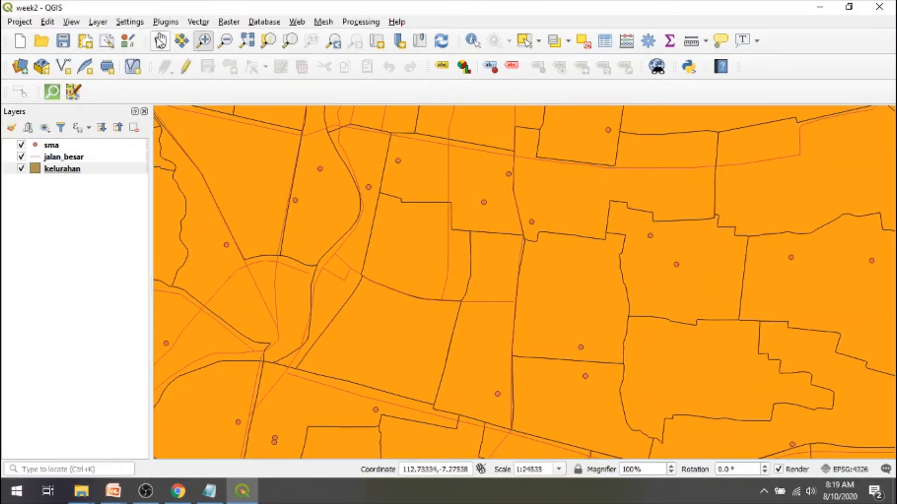
- Pan the zoomed-in map across the eastern and southern districts, and check the basic operations slide in PowerPoint before returning to QGIS
click(161, 41)
drag(577, 298, 426, 303)
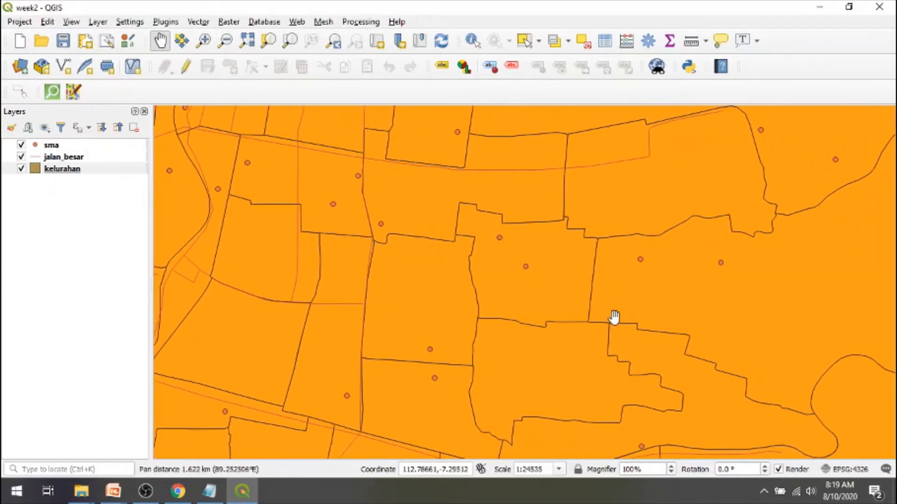
drag(614, 317, 467, 278)
drag(536, 360, 466, 180)
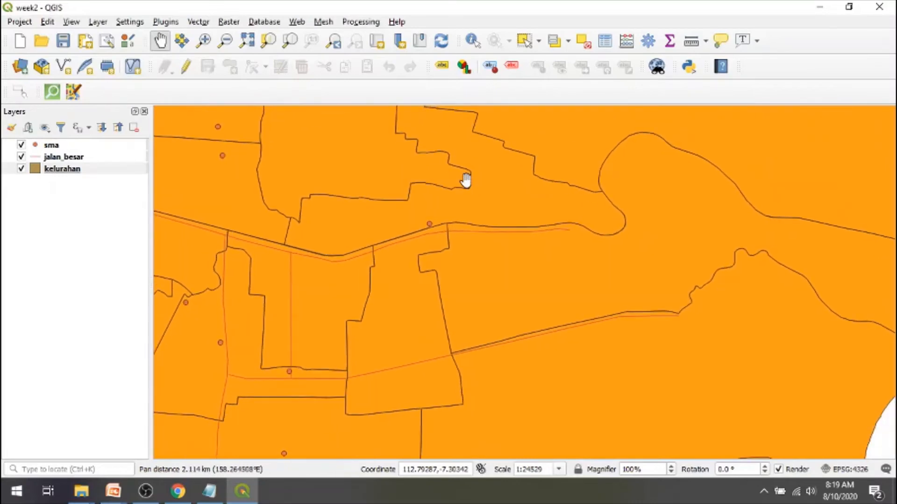
drag(497, 366, 671, 232)
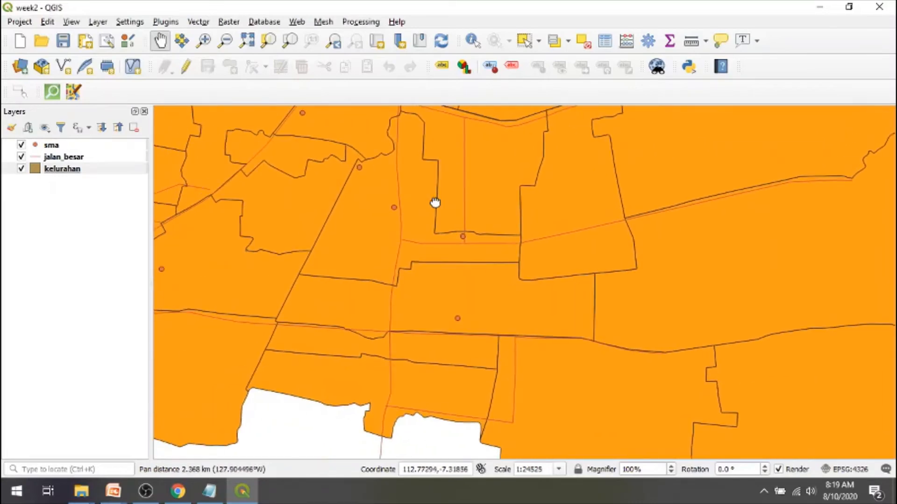
drag(435, 203, 699, 232)
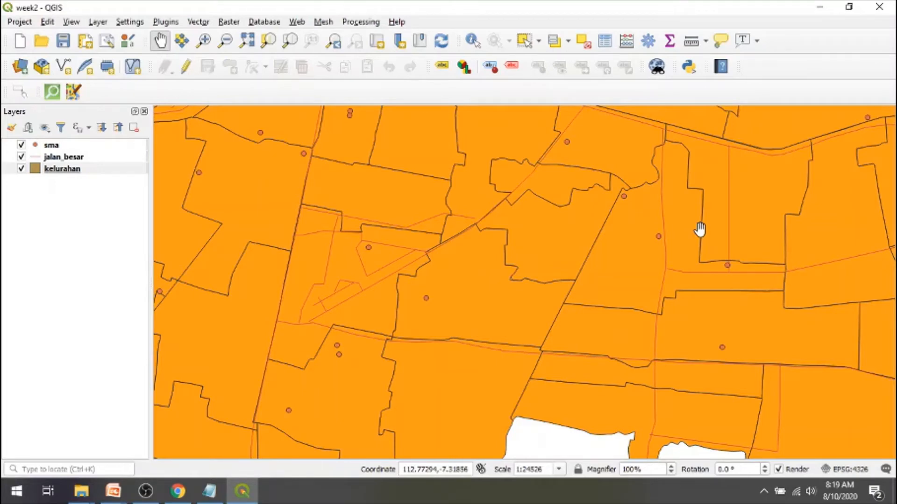
key(alt+Tab)
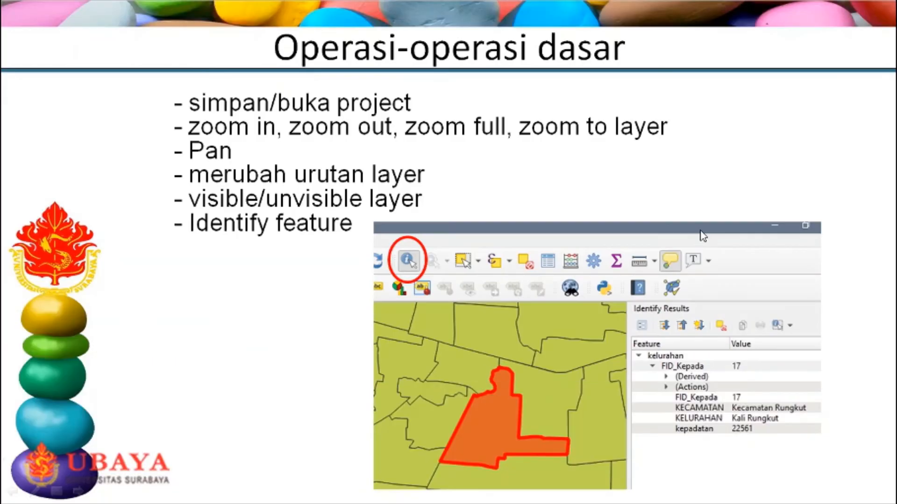
key(alt+Tab)
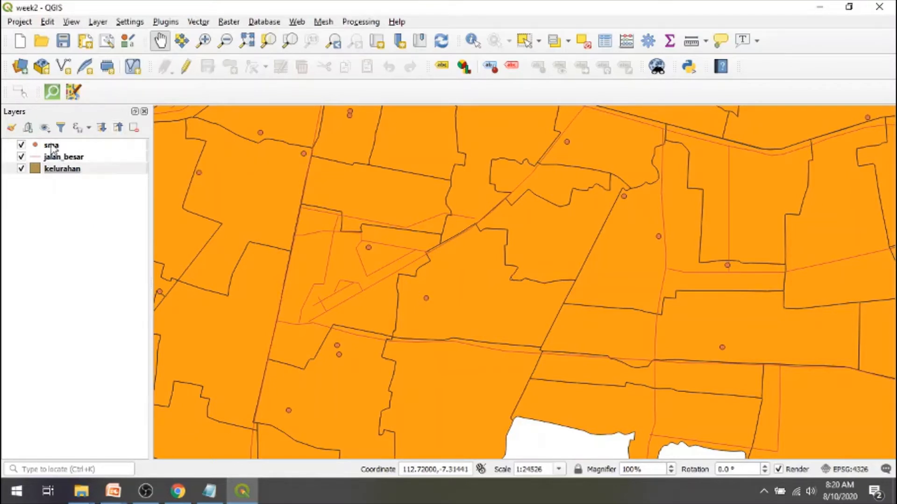
- Move the sma and jalan_besar layers below kelurahan in the layer order, viewing the map at full extent
drag(51, 149, 48, 183)
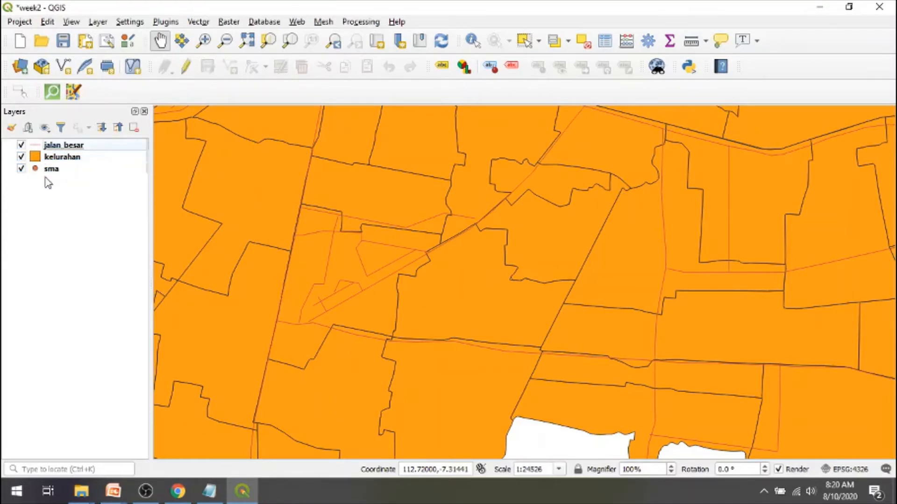
click(248, 43)
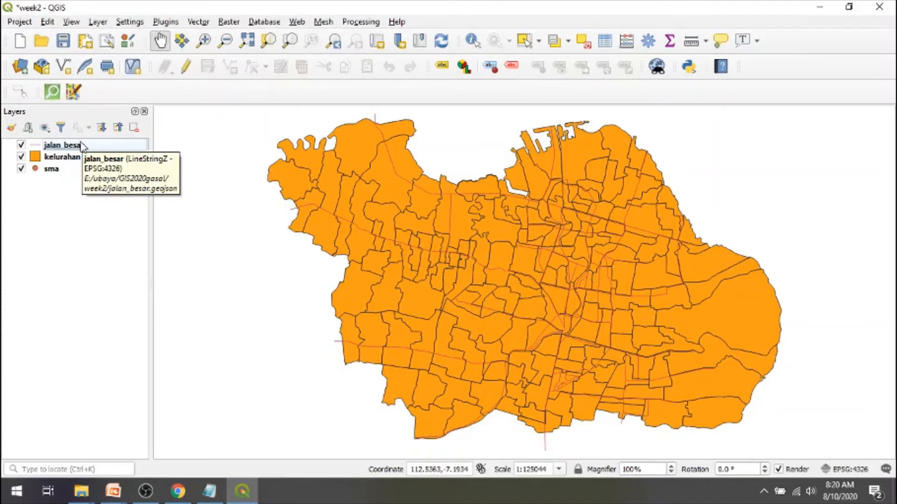
drag(82, 146, 85, 190)
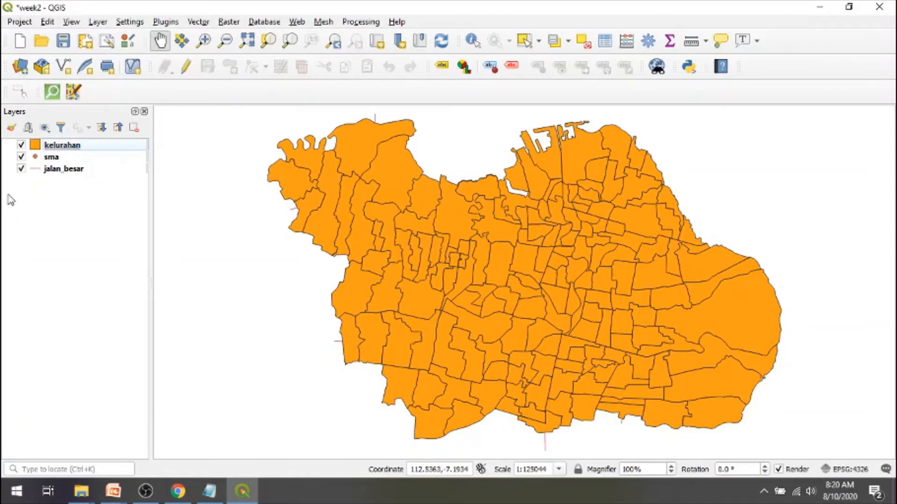
- Toggle the kelurahan layer's visibility several times, leaving it shown, and move it beneath sma and jalan_besar in the layer order
click(21, 146)
click(22, 146)
click(22, 146)
click(22, 146)
click(21, 146)
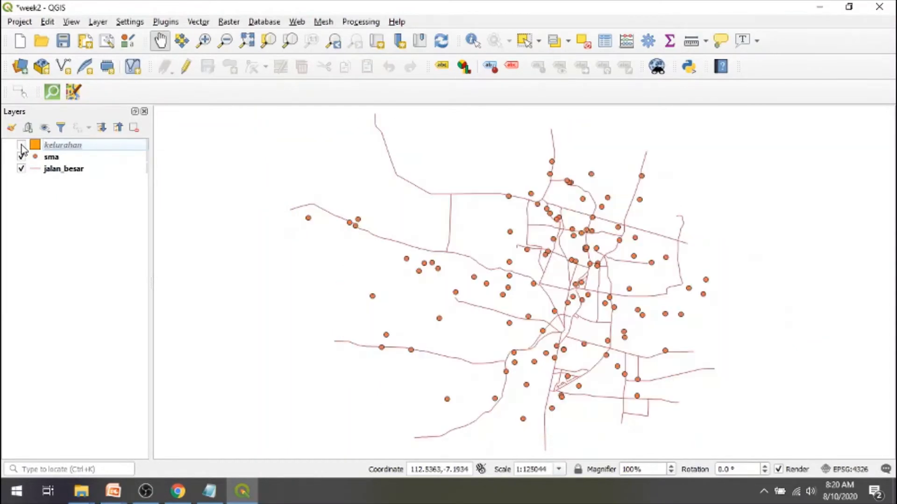
click(21, 146)
click(22, 145)
click(21, 146)
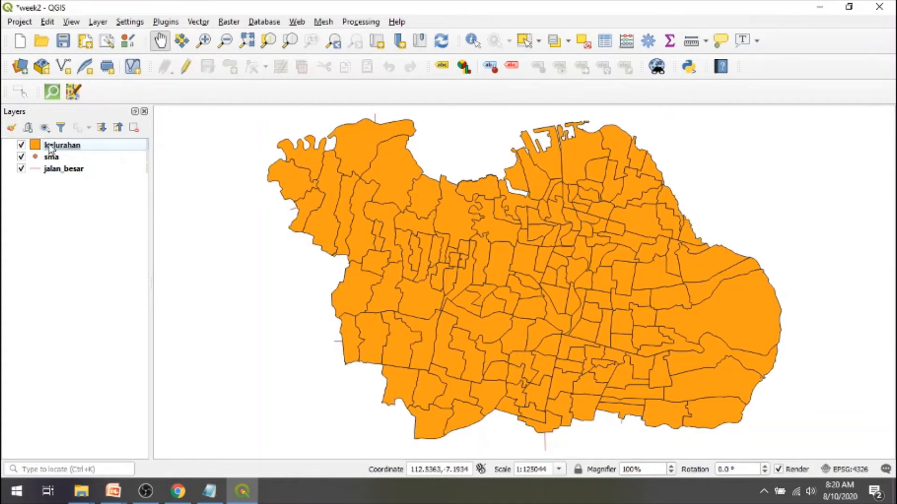
drag(51, 146, 53, 187)
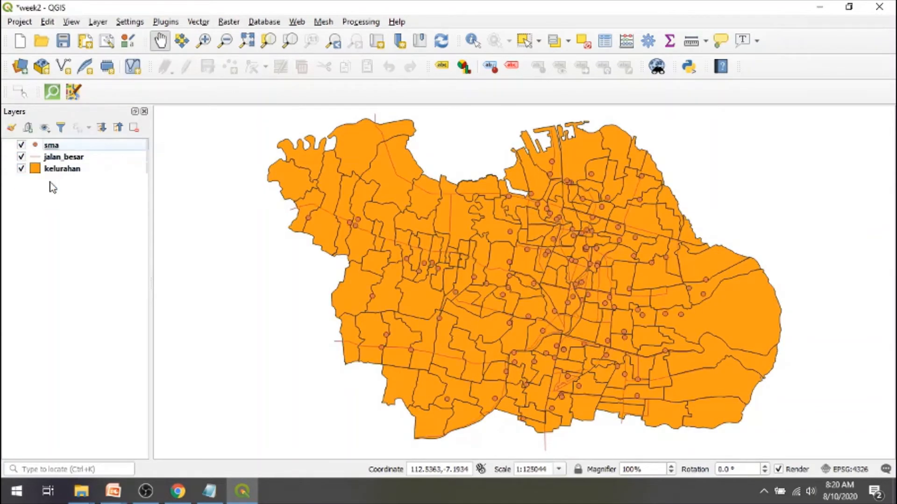
- Toggle the visibility of the sma layer and of the jalan_besar layer, leaving both shown
click(22, 146)
click(22, 146)
click(22, 146)
click(21, 146)
click(21, 146)
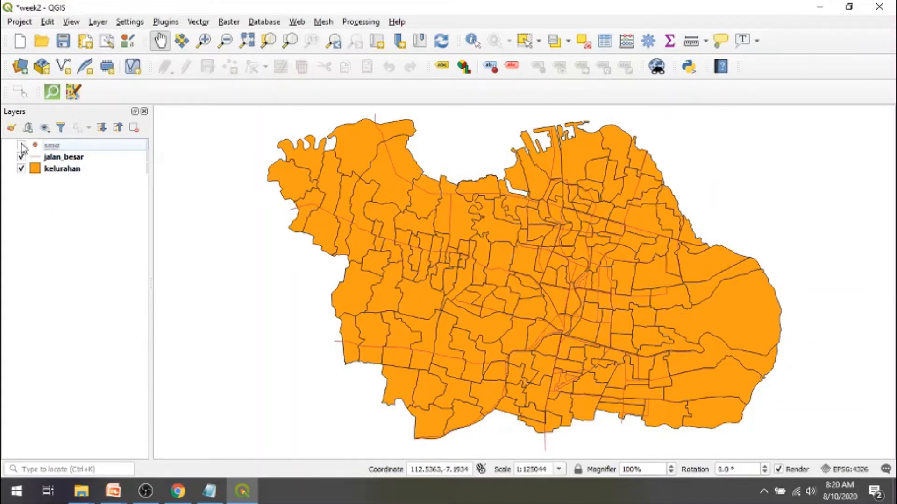
click(21, 146)
click(22, 157)
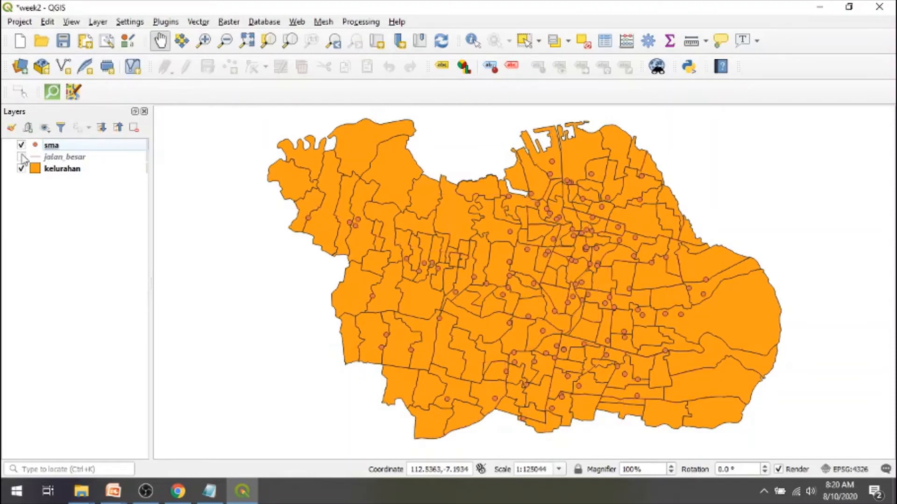
click(22, 158)
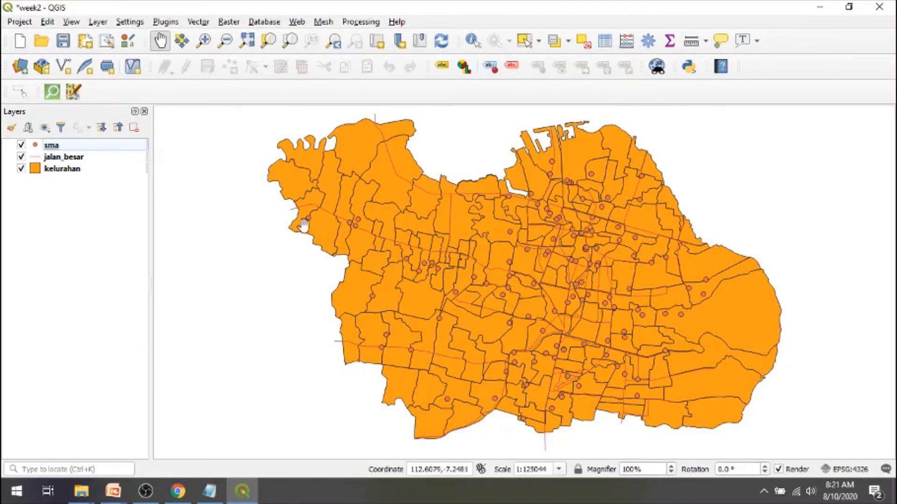
- Identify kelurahan polygons at the city's eastern edge, on the northwest coast and in the centre, widening the Identify Results and their Feature column
click(471, 41)
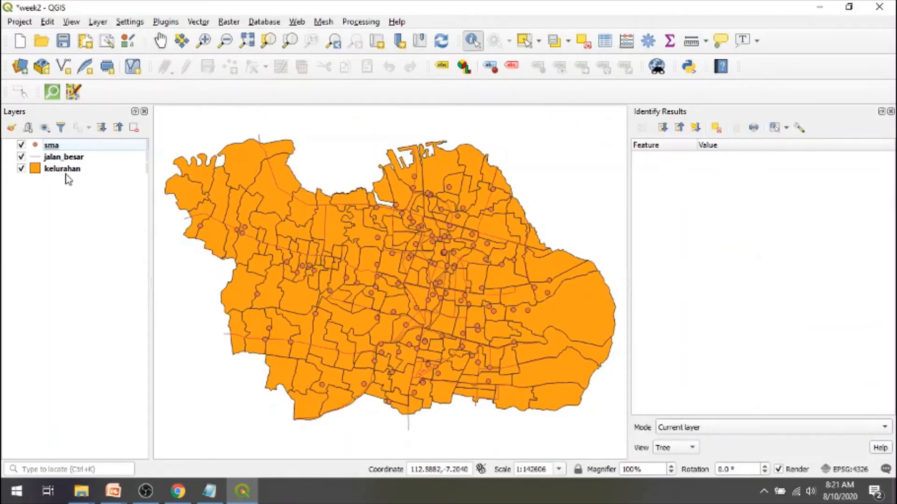
click(67, 173)
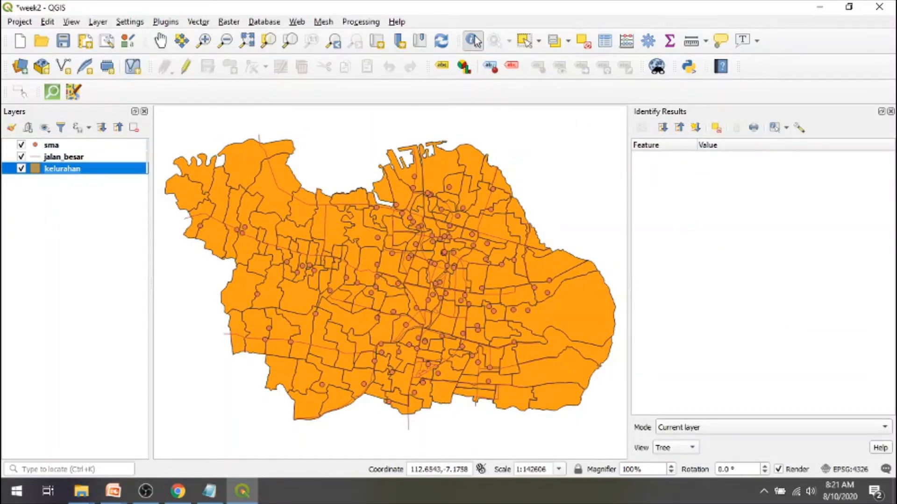
click(595, 316)
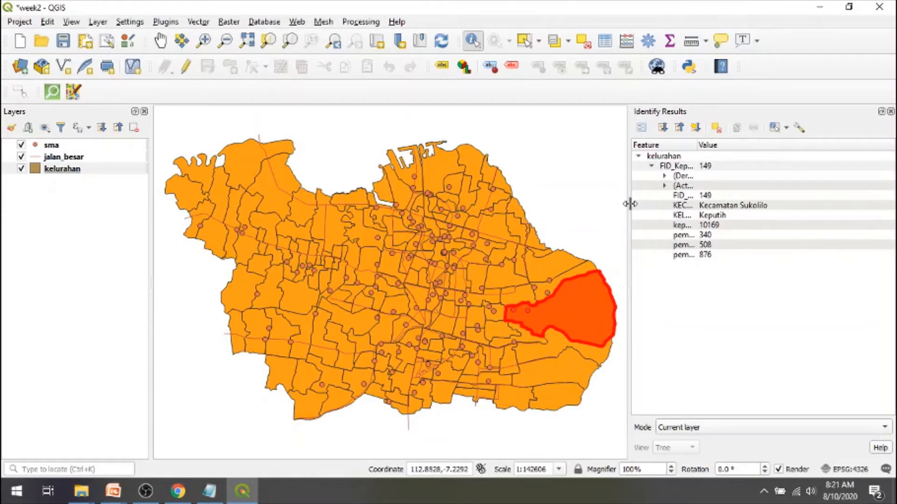
drag(628, 203, 580, 200)
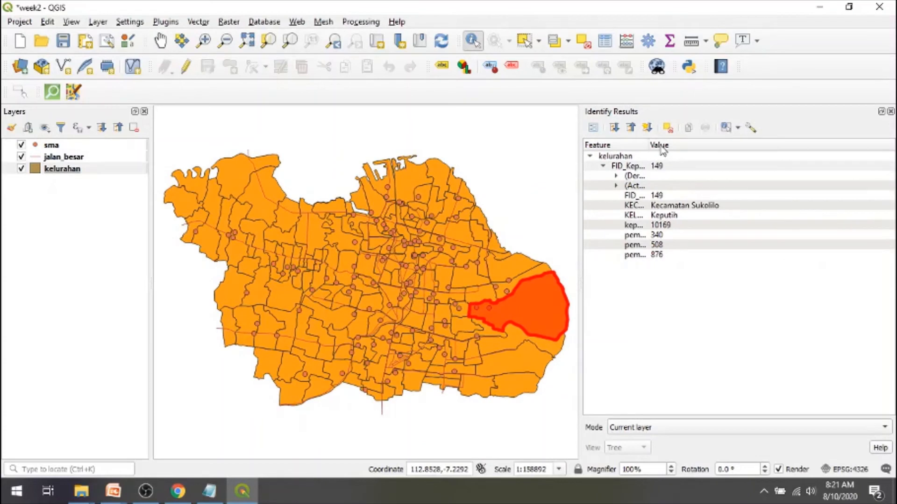
drag(647, 149, 700, 148)
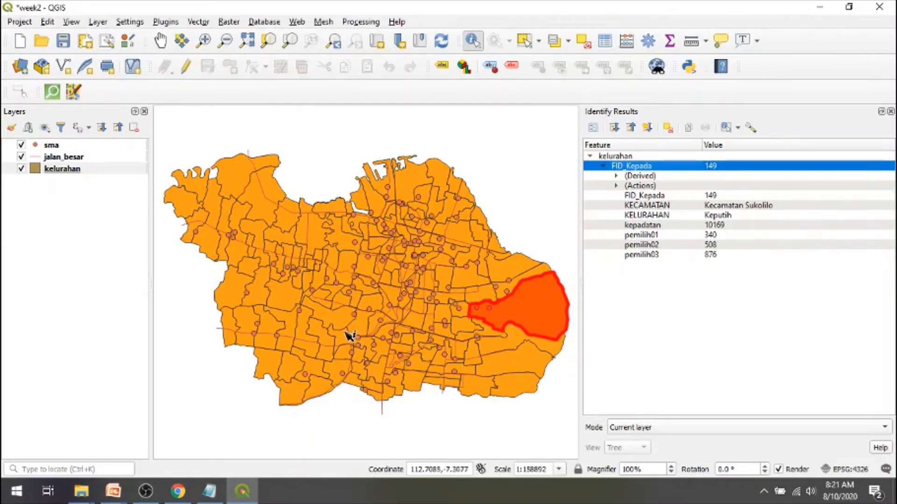
click(241, 177)
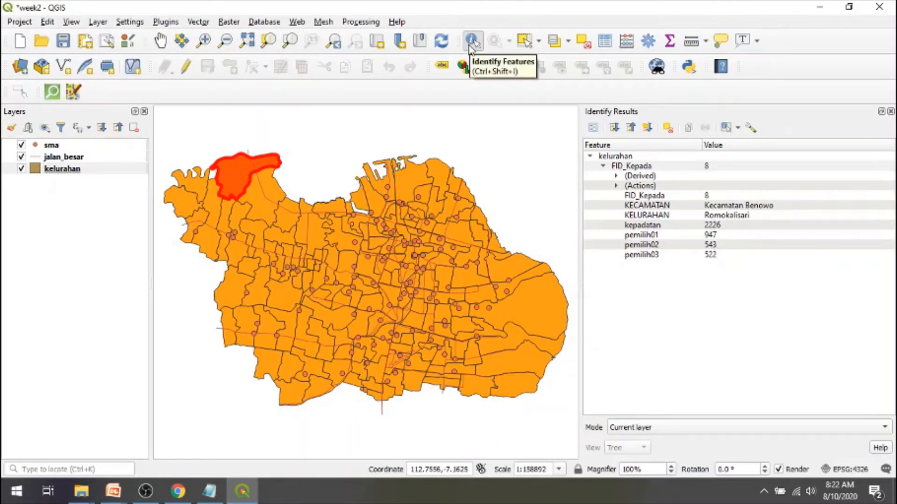
click(410, 323)
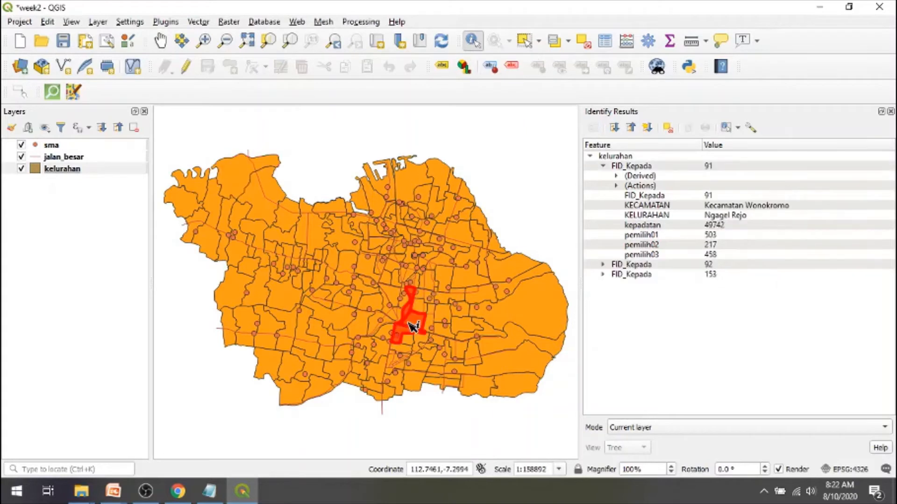
- Identify one sma school point near the city's eastern edge and another near its western edge
click(49, 147)
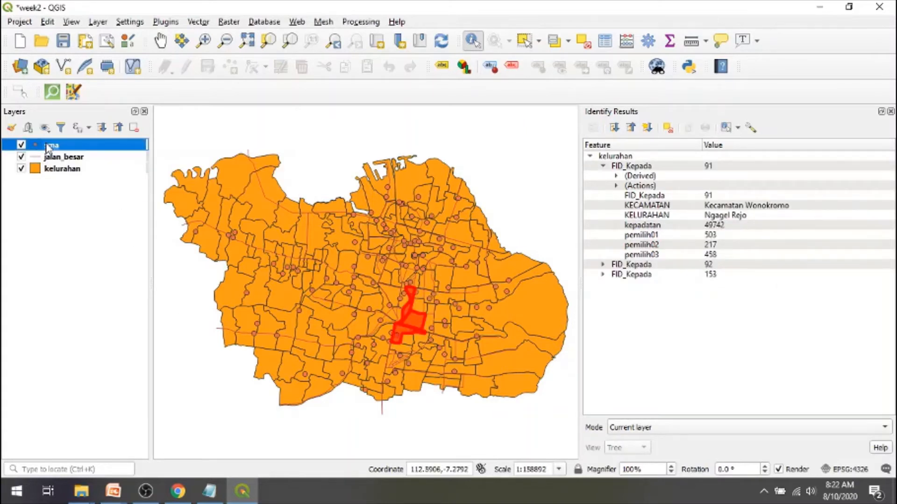
click(509, 281)
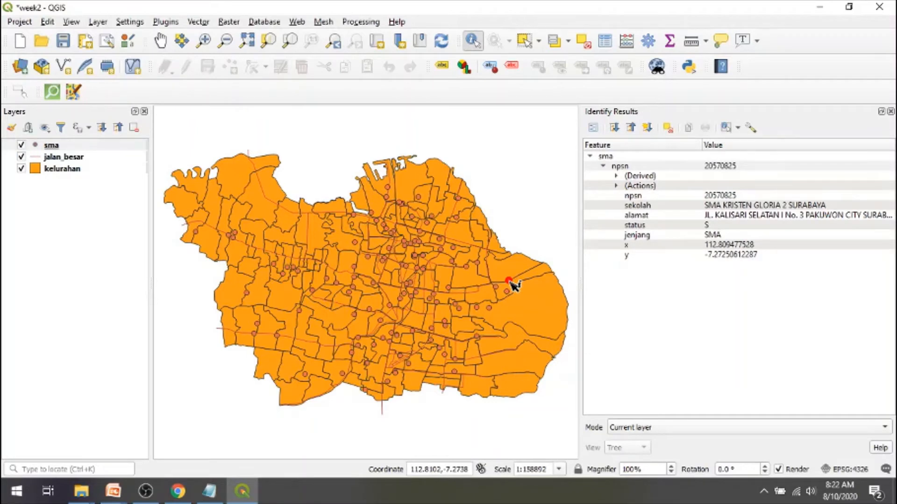
click(196, 232)
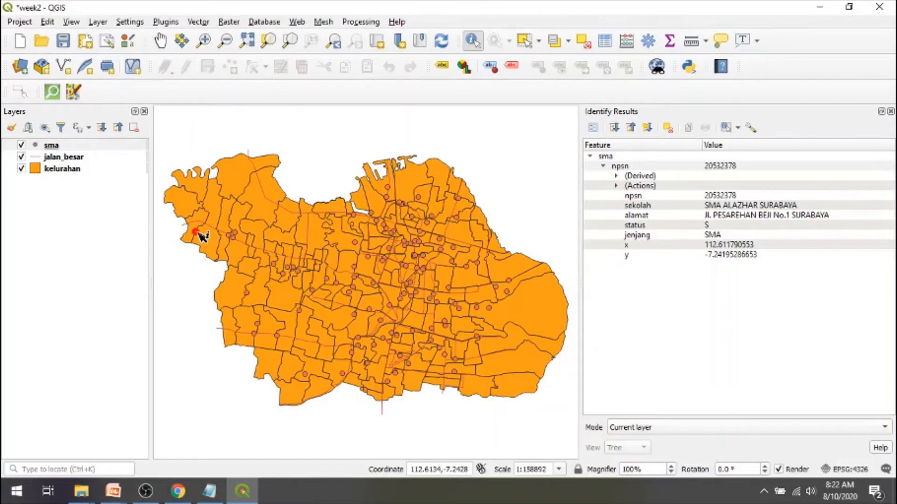
- Switch to the PowerPoint slide show, advance to the slide "Operasi-operasi dasar (2)", and return to QGIS
click(179, 493)
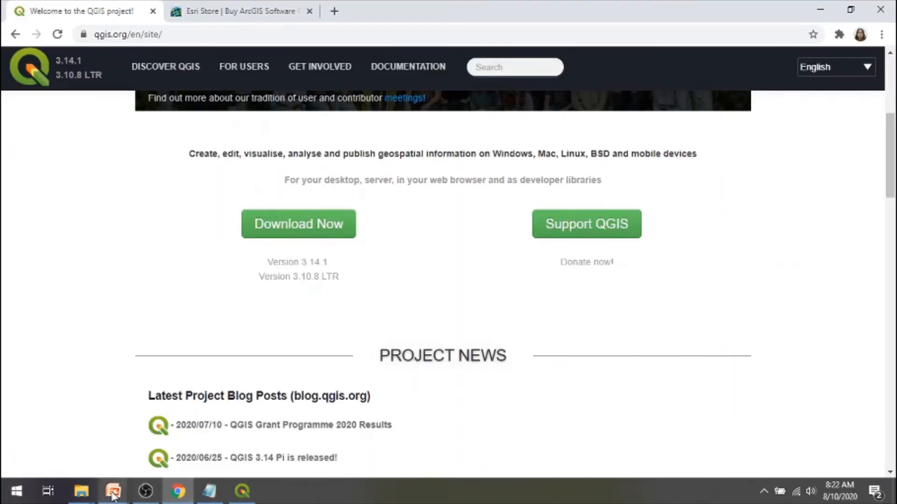
mouse_move(112, 495)
click(181, 446)
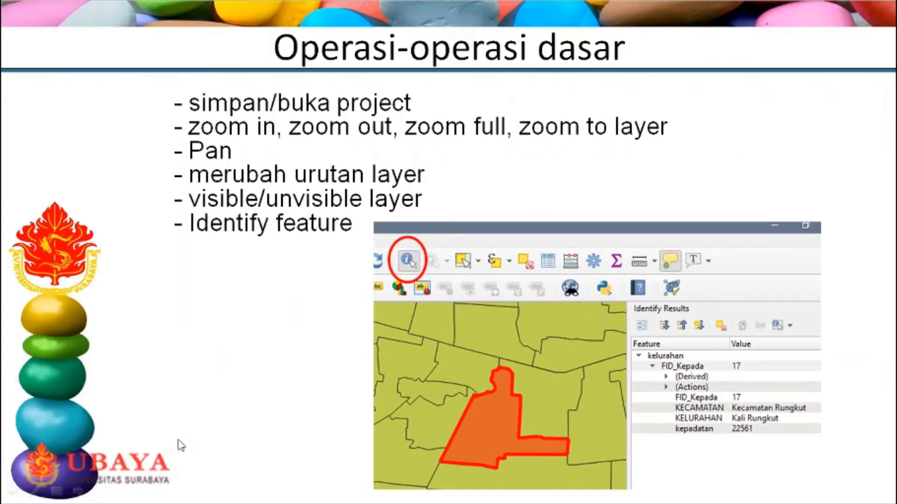
click(181, 446)
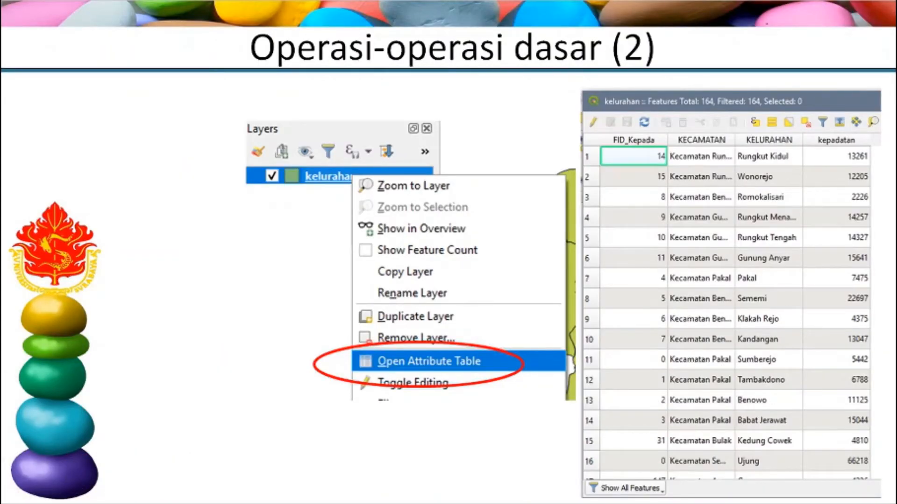
key(alt+Tab)
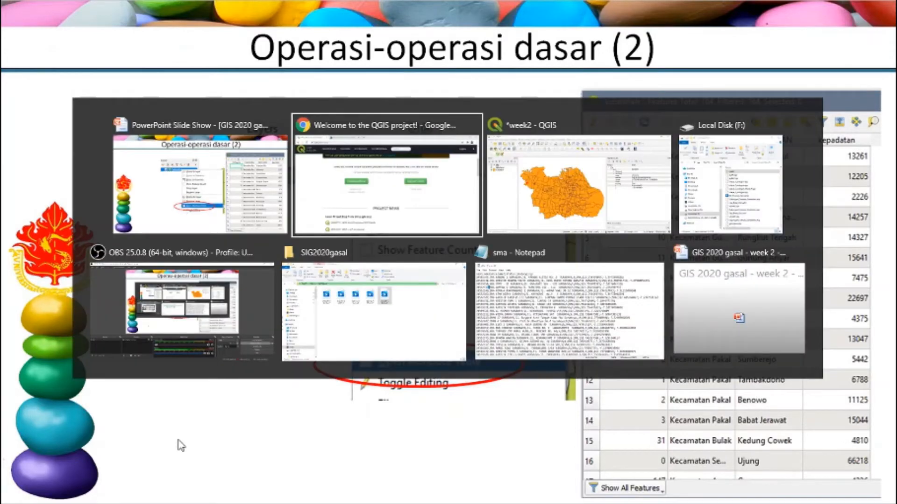
key(alt+Tab)
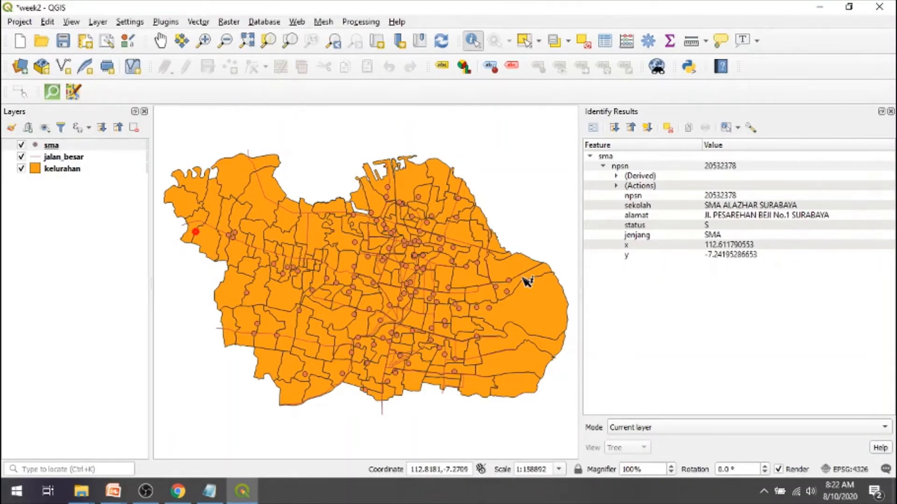
- Open the sma layer's attribute table and restore it to a smaller floating window positioned clear of most of the map
click(51, 148)
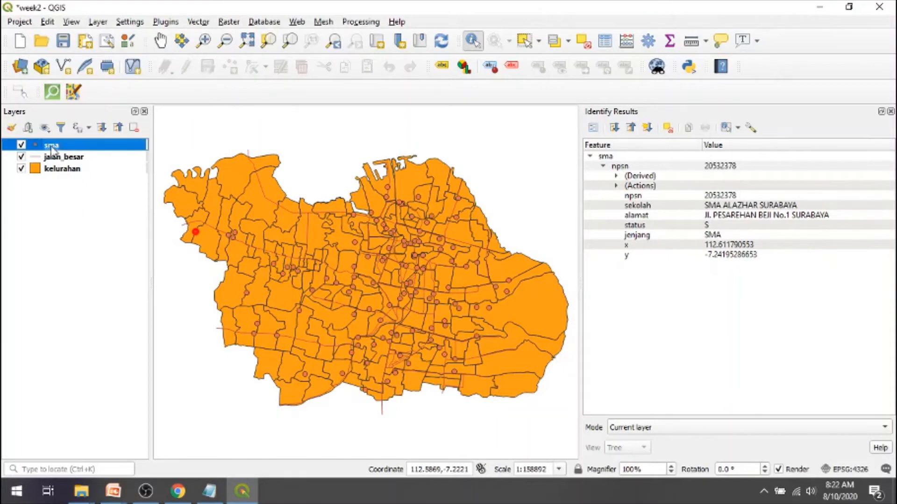
right_click(53, 151)
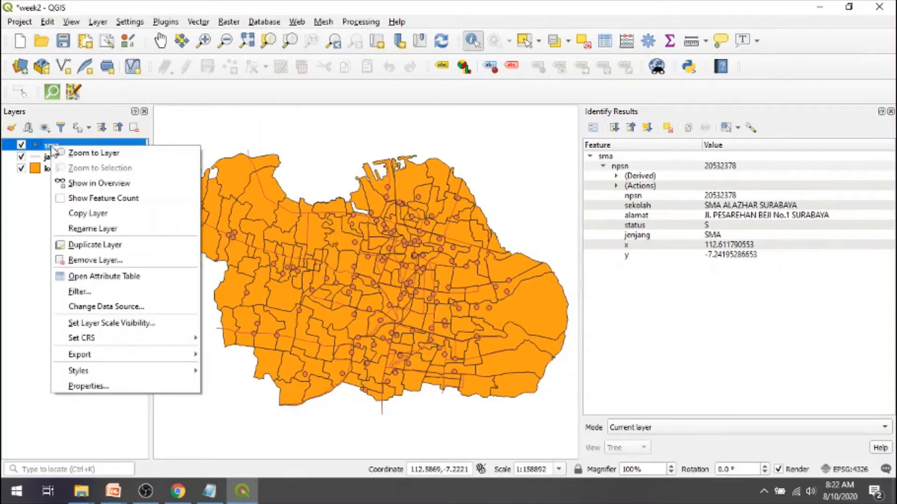
click(50, 149)
right_click(48, 149)
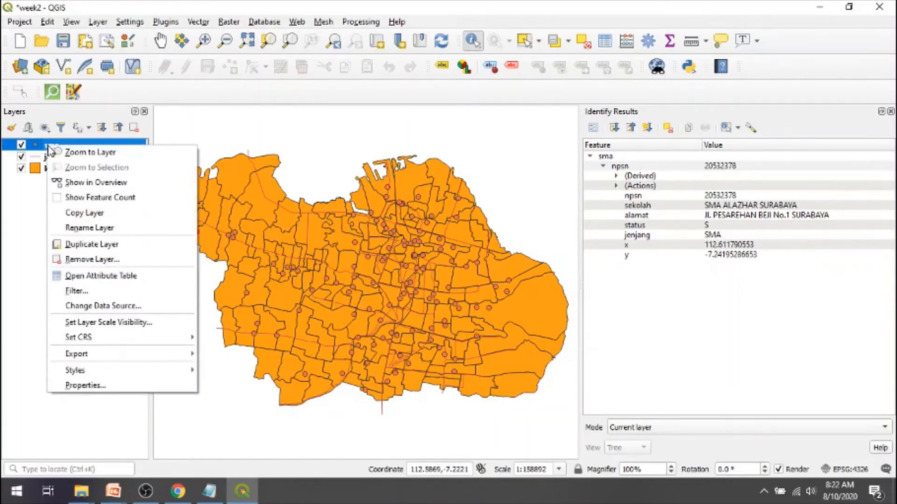
click(145, 279)
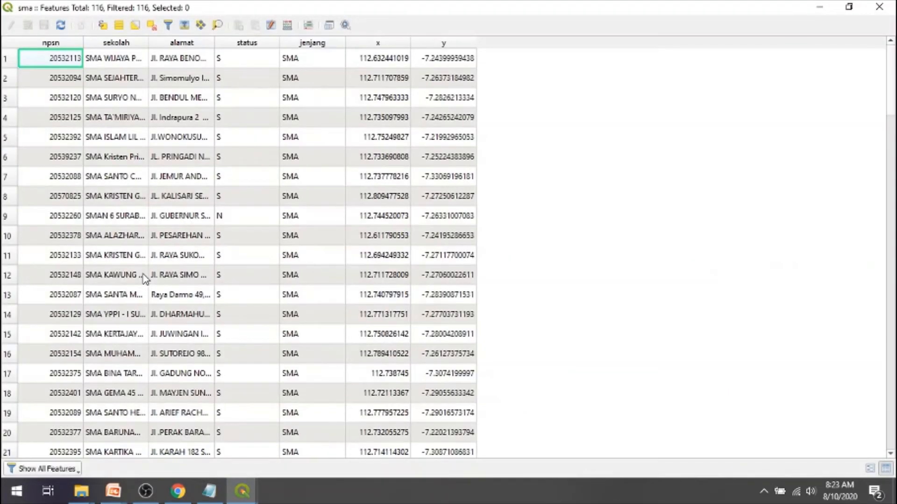
click(852, 9)
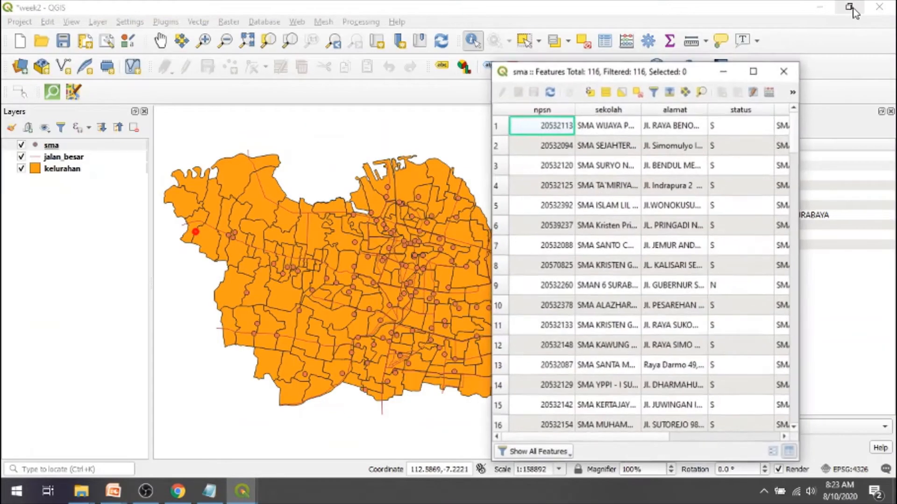
drag(687, 82, 721, 41)
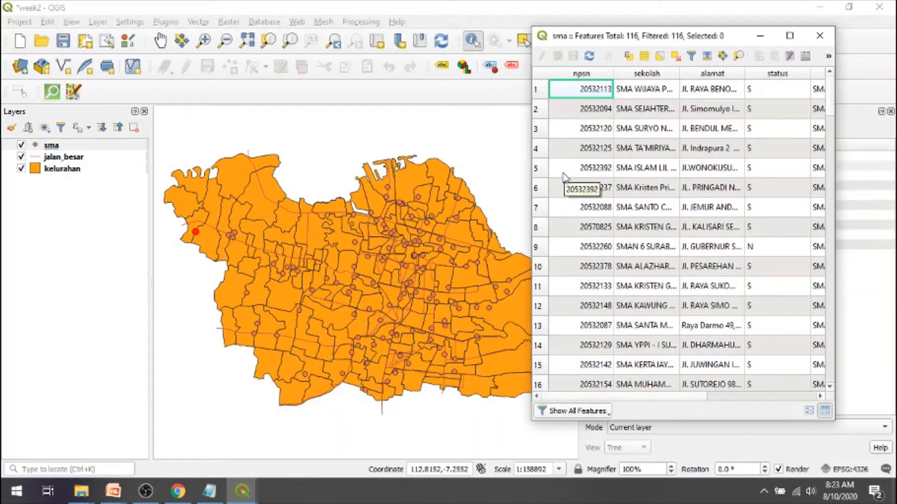
- Select row 1, then row 3, then rows 3 to 10 of the sma table; close it and deselect all features
click(539, 90)
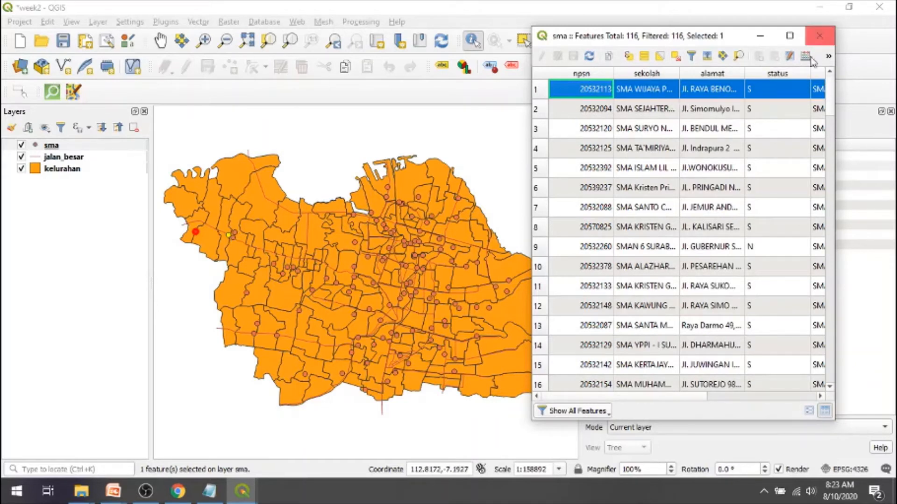
click(537, 125)
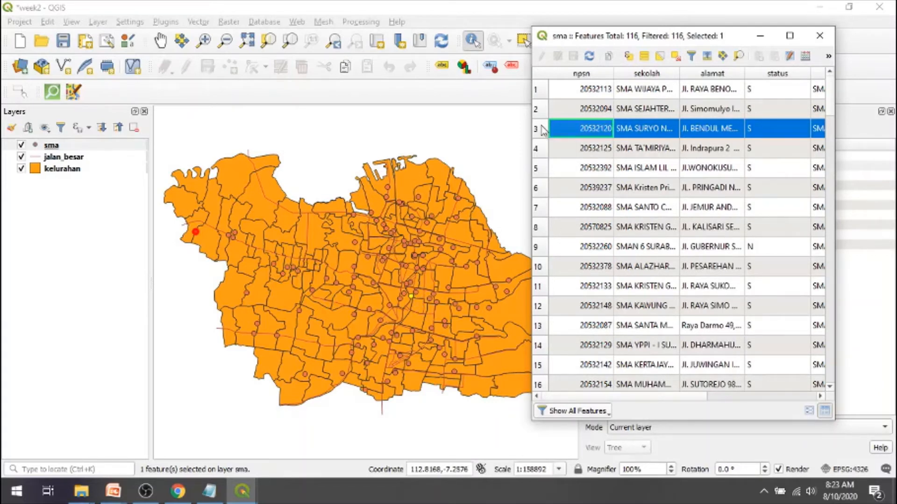
shift+click(544, 267)
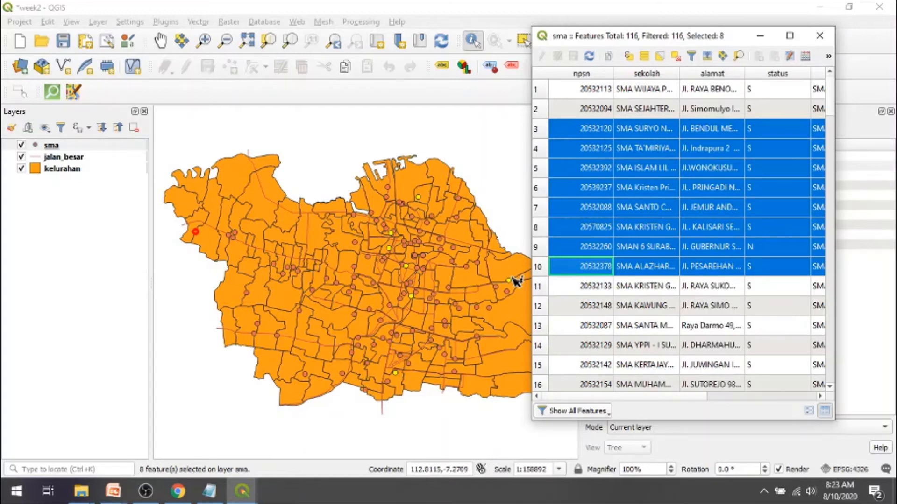
click(821, 45)
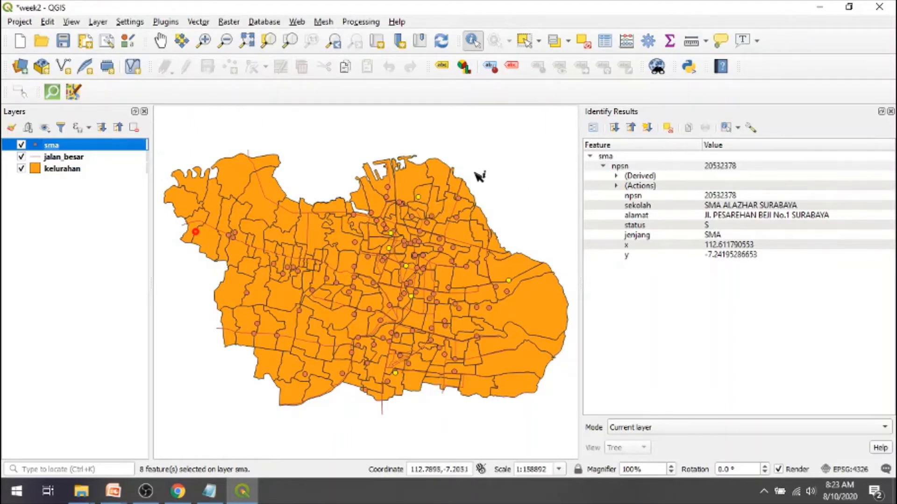
click(586, 46)
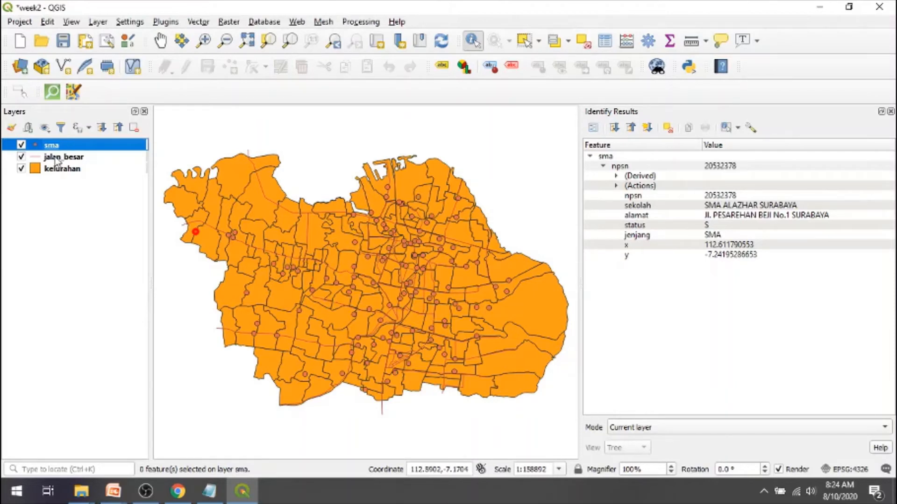
- Open the kelurahan layer's attribute table and browse down to rows 92 to 107
right_click(46, 170)
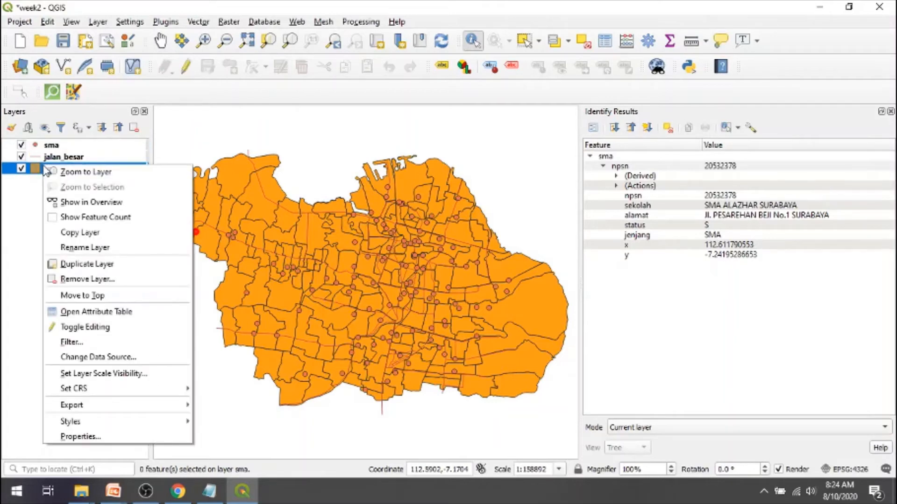
click(131, 318)
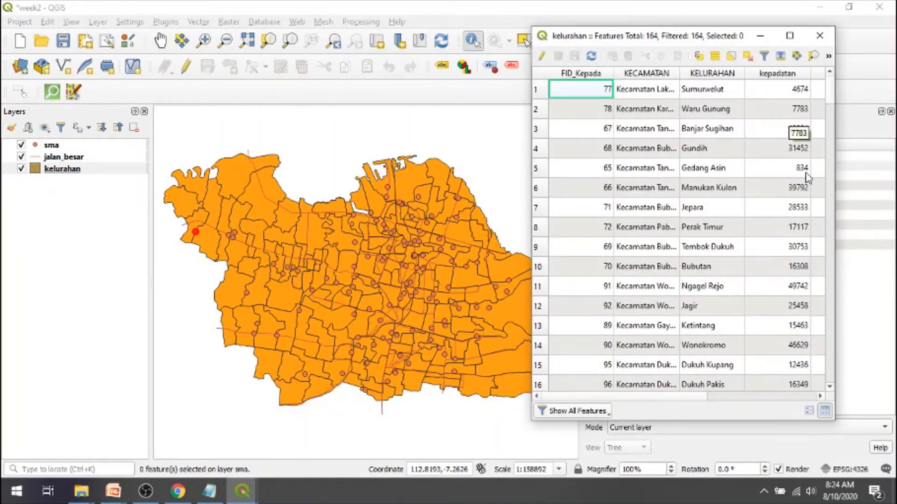
click(830, 200)
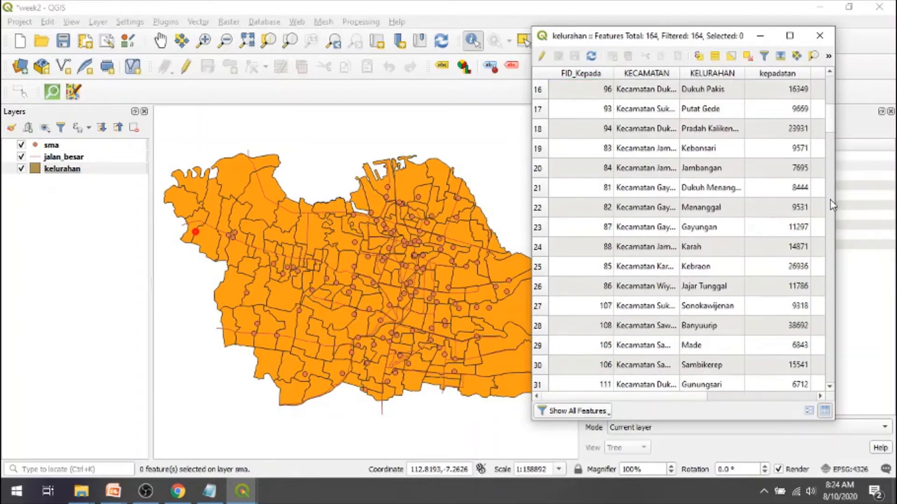
click(830, 200)
double_click(831, 201)
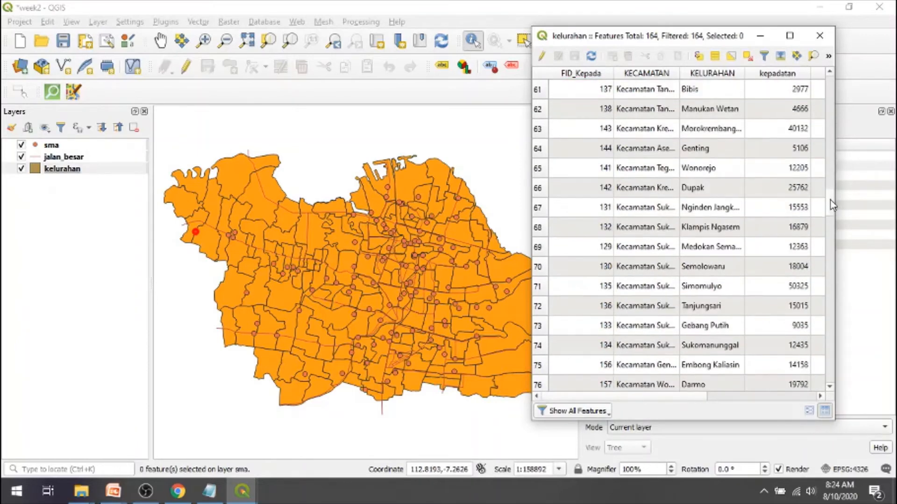
double_click(831, 204)
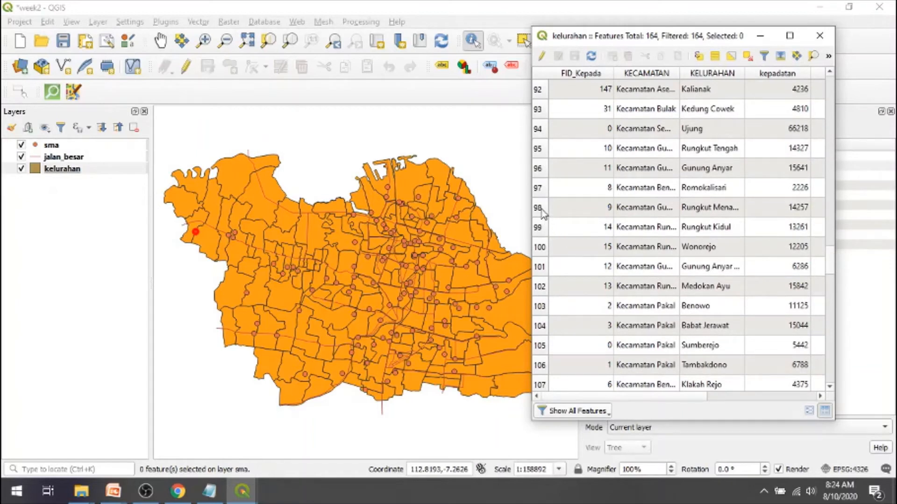
- Select rows 95, 96 and 98 of the kelurahan table one after another, leaving row 98 selected, and close the table
click(539, 151)
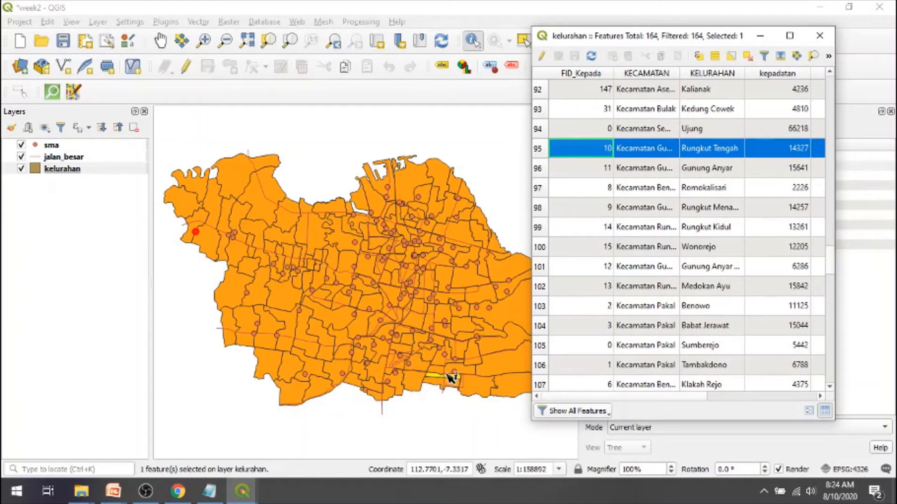
click(543, 169)
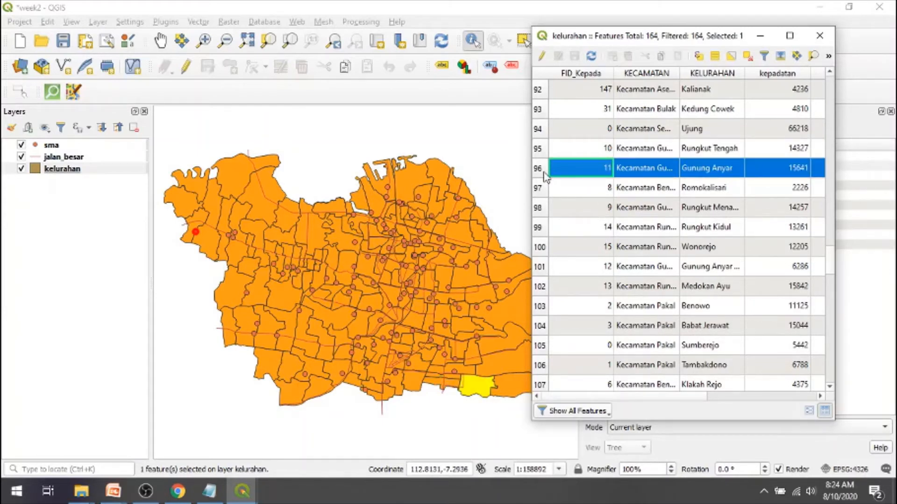
click(540, 207)
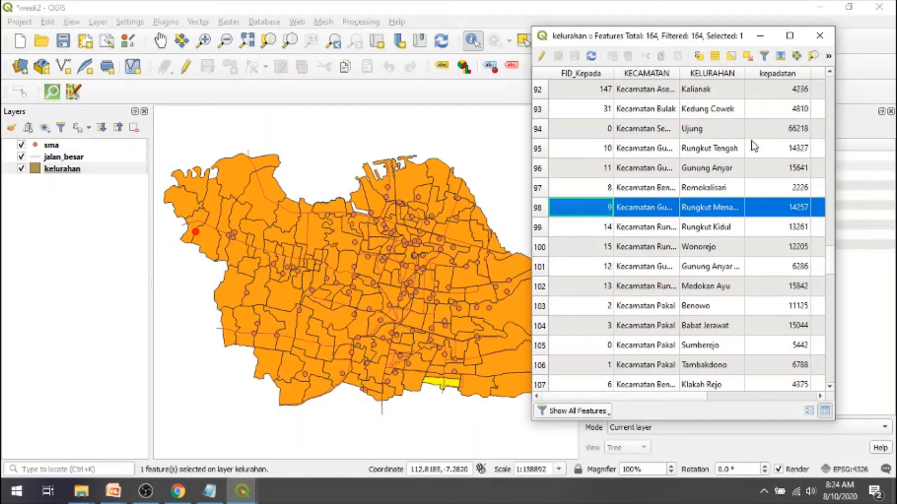
click(819, 36)
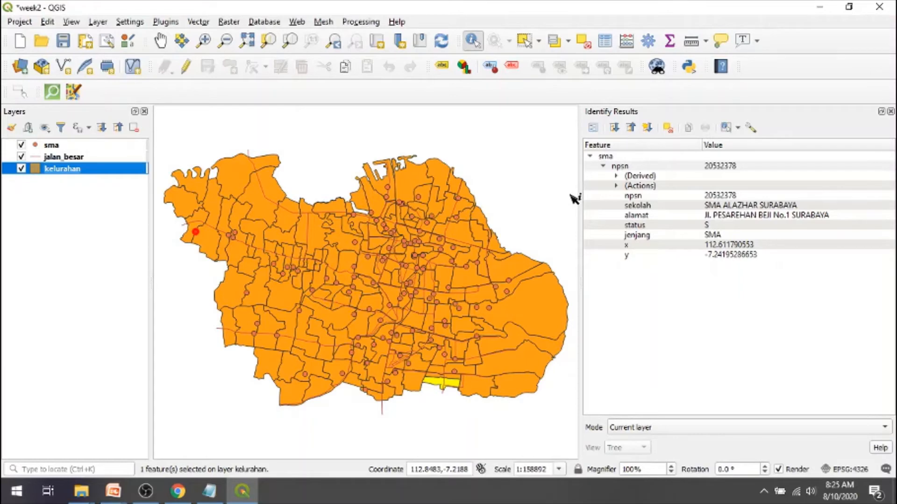
- Switch to the PowerPoint slide show, review slides "Operasi-operasi dasar" (2) to (4) up to selecting by expression, and return to QGIS
key(alt+Tab)
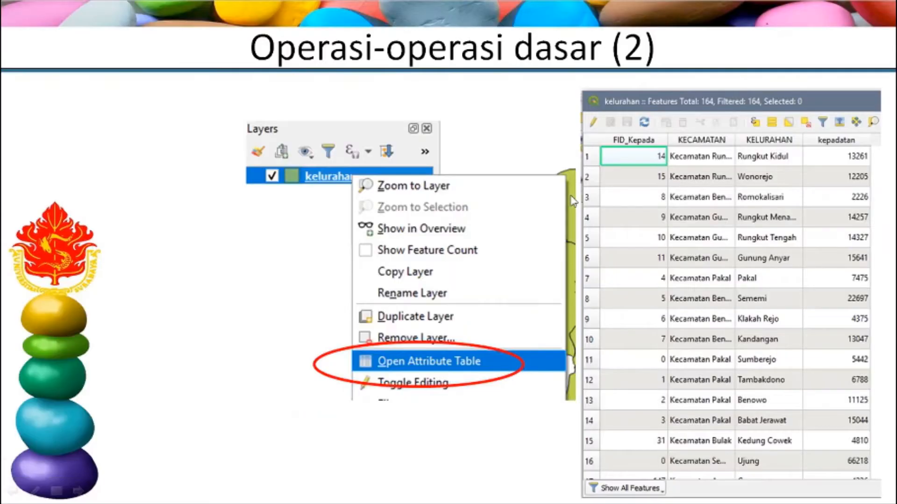
click(573, 202)
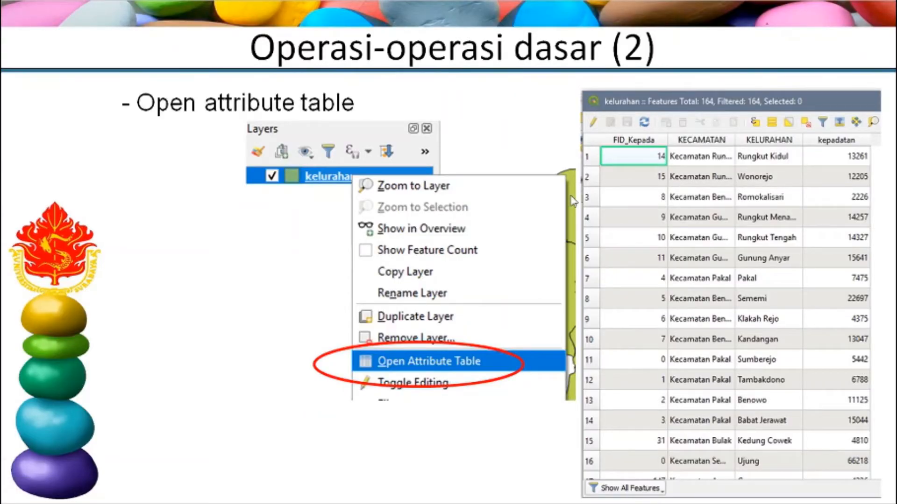
key(Right)
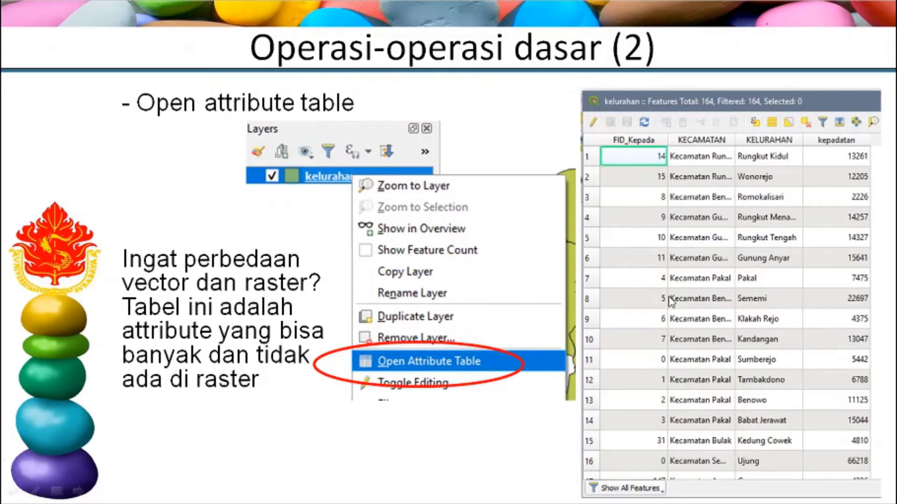
click(796, 255)
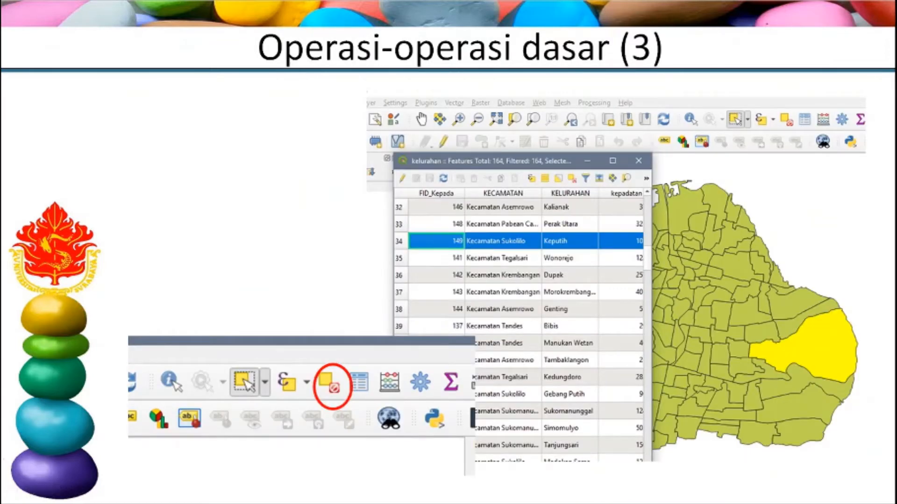
click(797, 254)
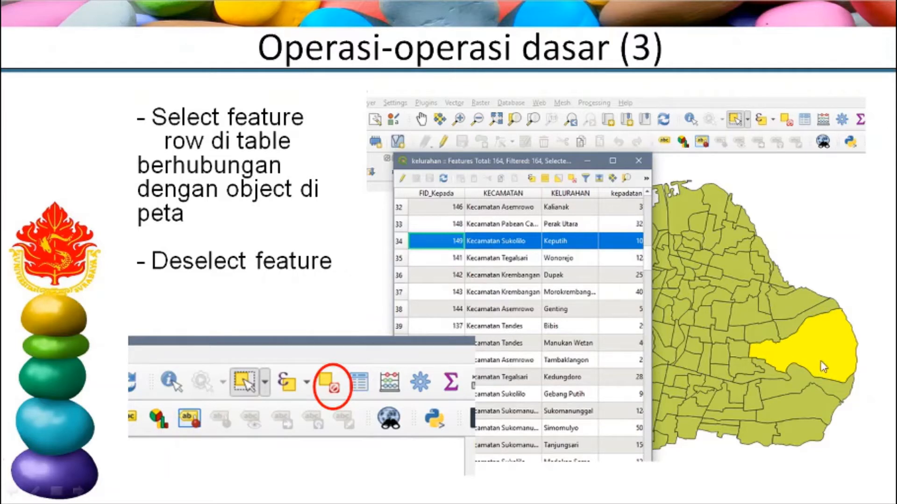
click(342, 399)
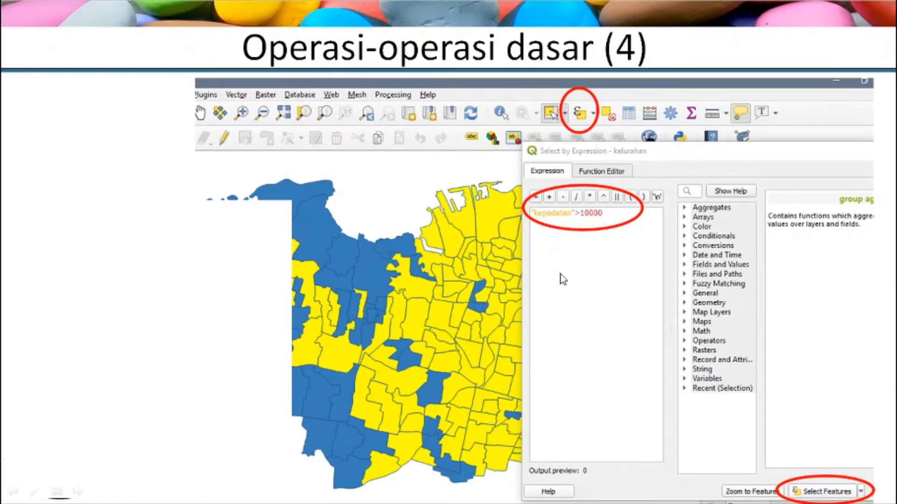
key(alt+Tab)
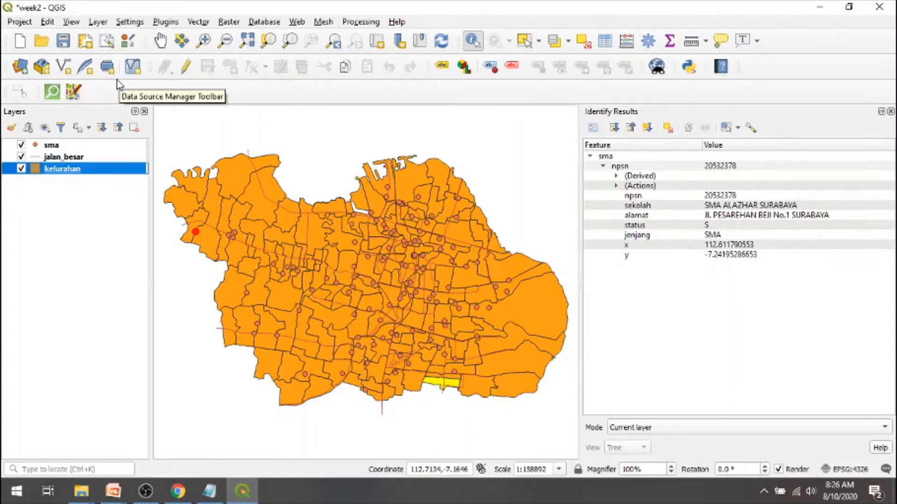
- Open the kelurahan layer's attribute table, widen it to show all fields, and bring up Select by Expression beside the column headings
right_click(62, 171)
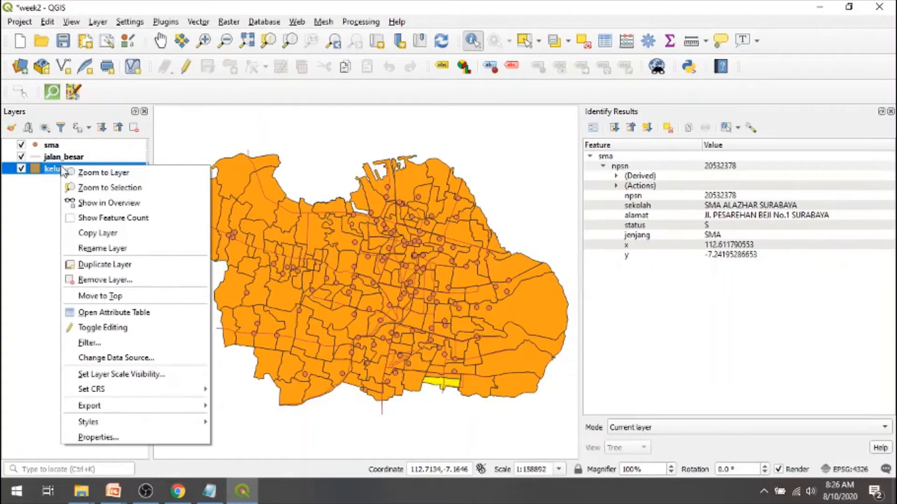
click(160, 319)
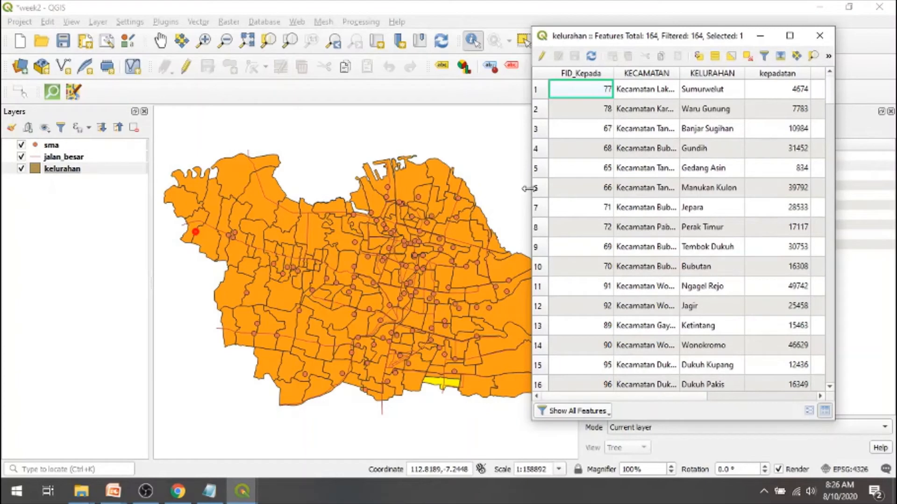
drag(526, 187, 170, 149)
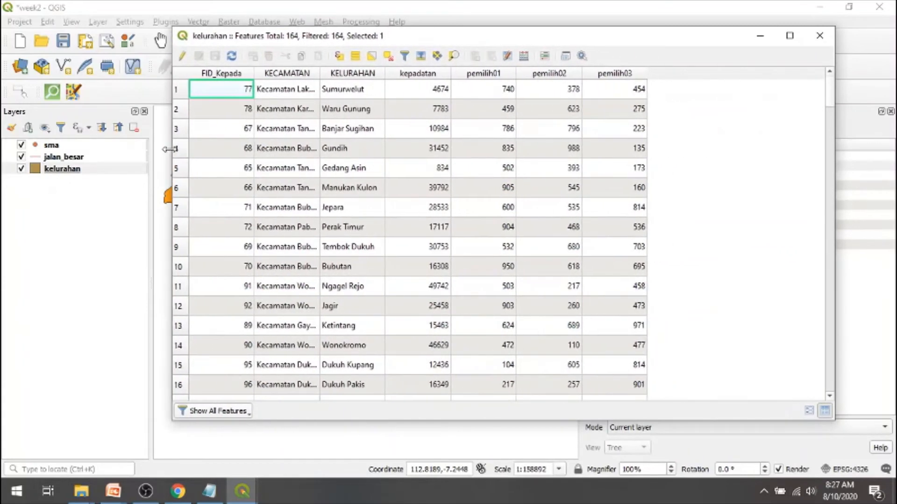
click(339, 57)
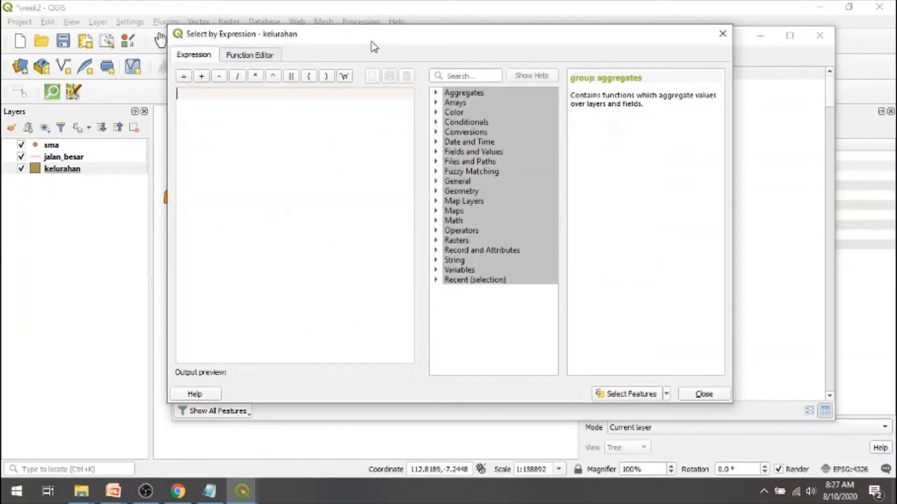
drag(374, 47, 492, 95)
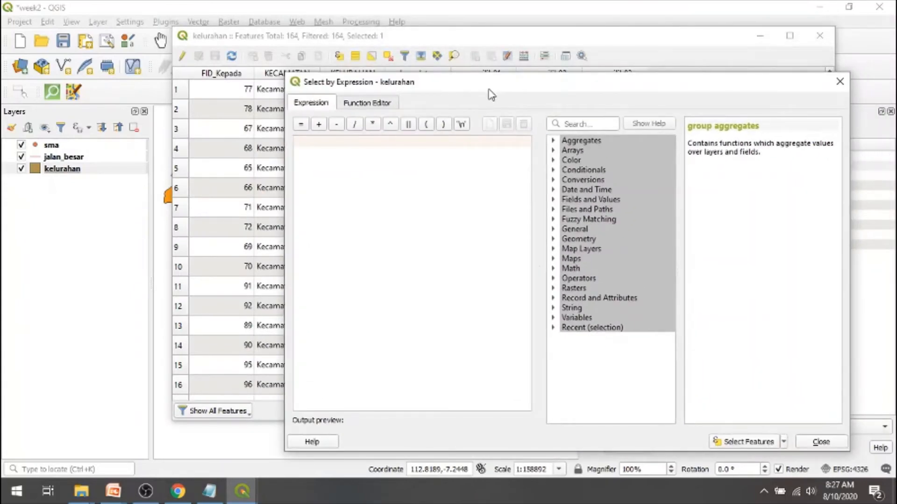
drag(491, 95, 490, 125)
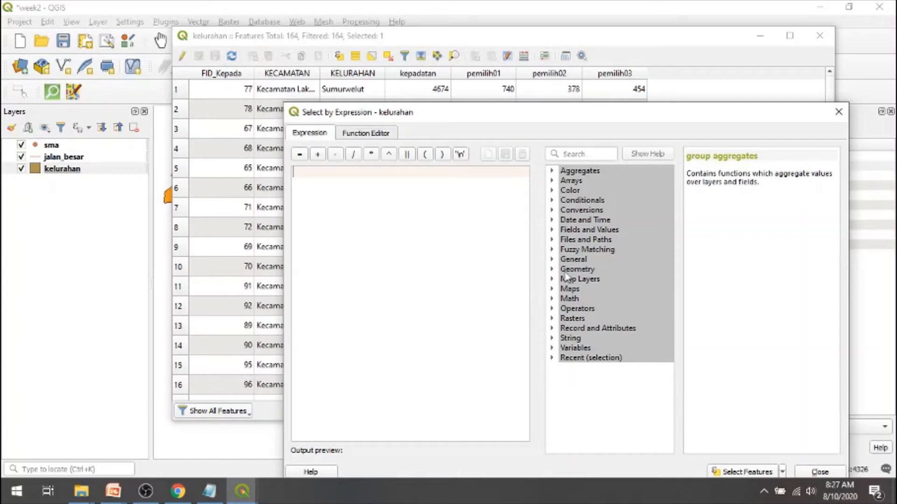
- Select the kelurahan features matching the expression "kepadatan">10000, taking the kepadatan field from Fields and Values
click(552, 231)
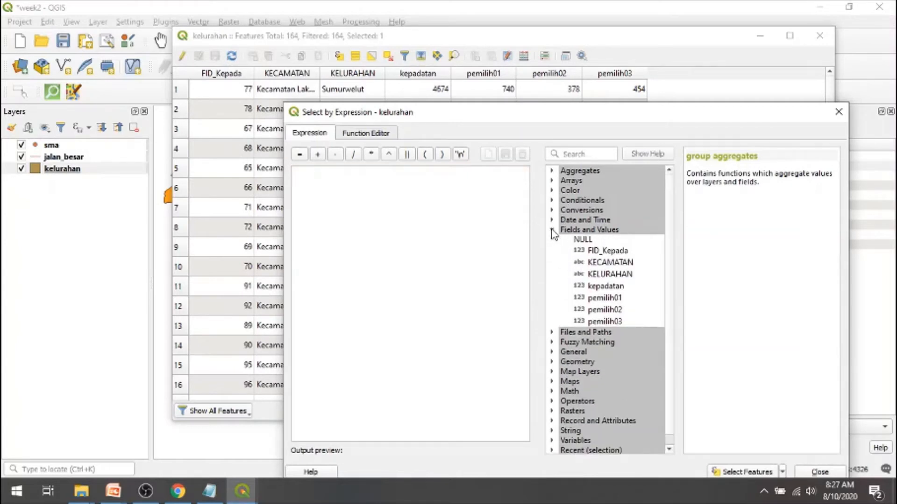
double_click(602, 286)
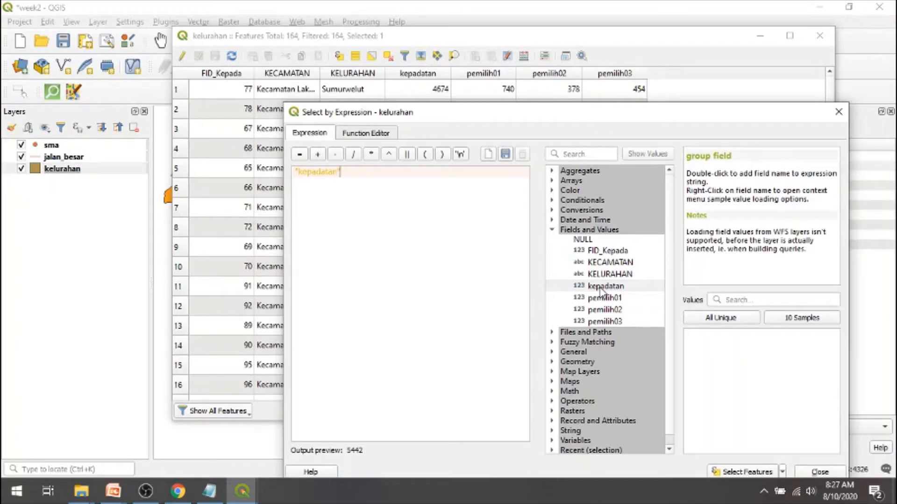
text(>)
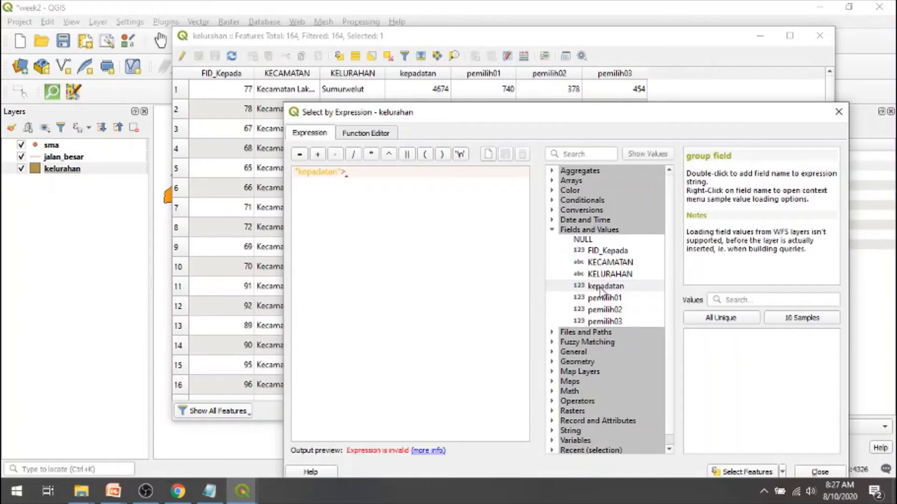
text(100)
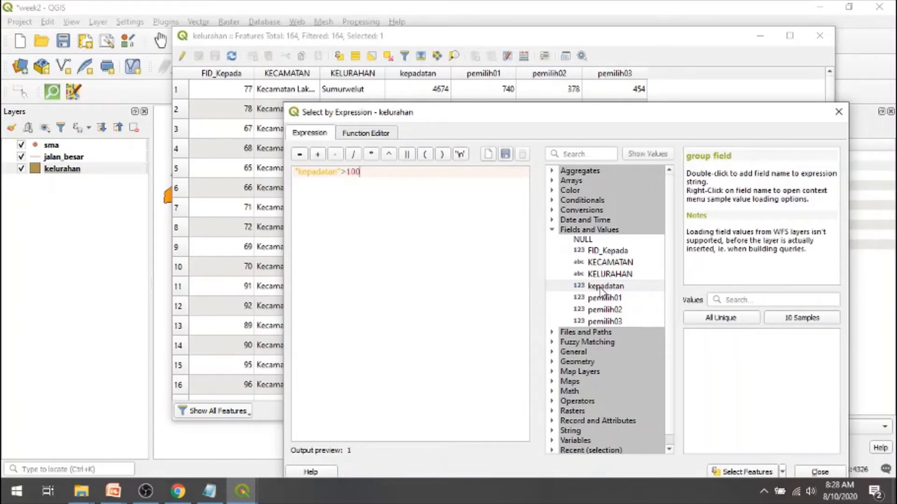
text(00)
drag(646, 117, 658, 26)
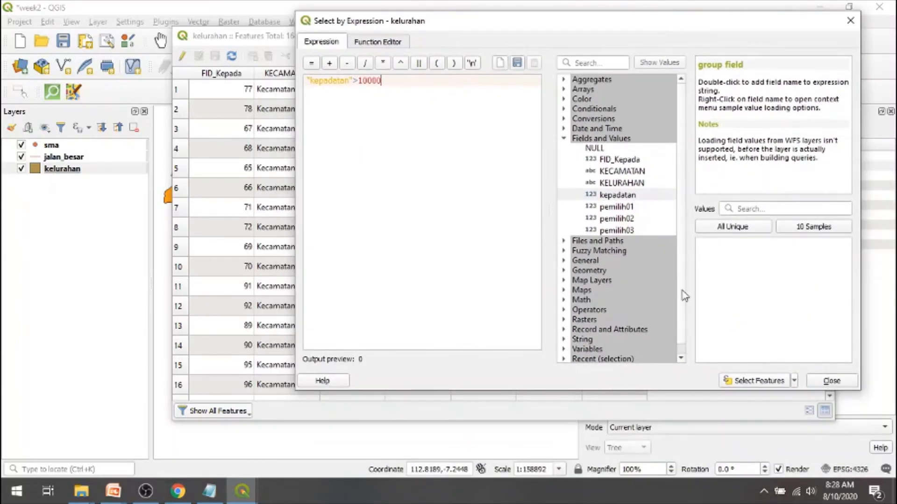
click(748, 382)
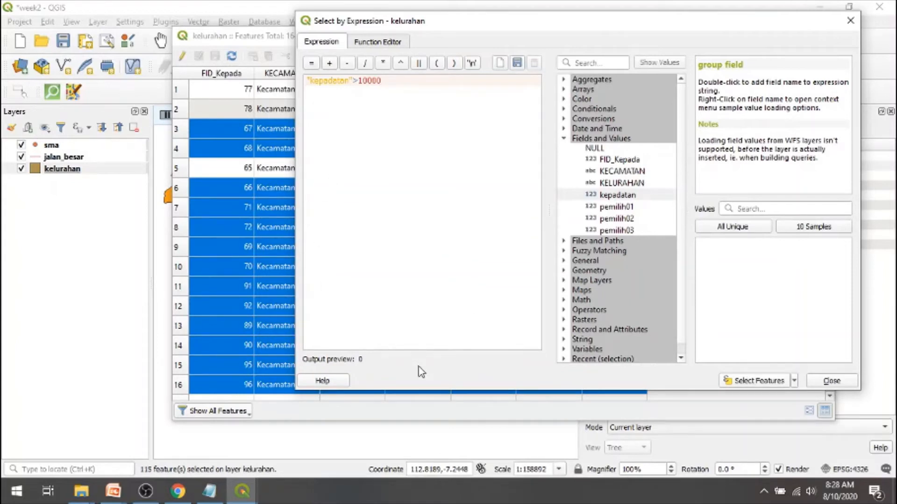
- Rearrange the attribute table and expression window to examine the selected kelurahan rows alongside the map
click(248, 39)
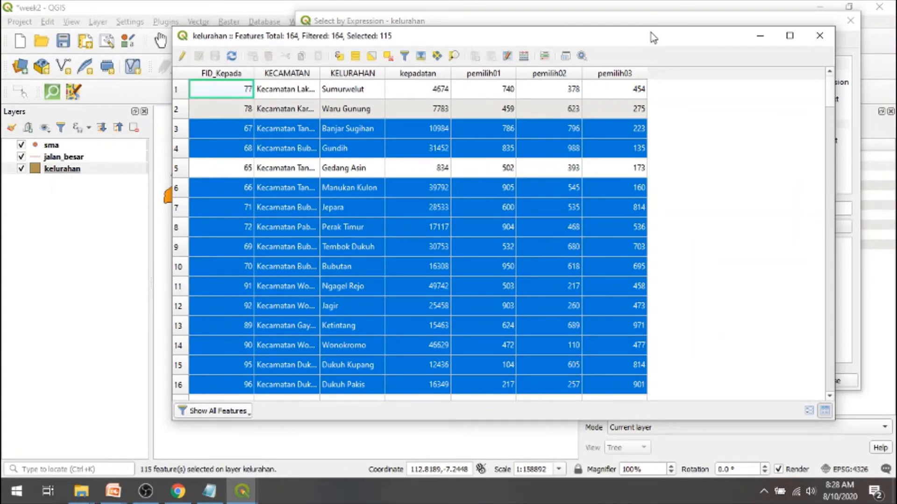
drag(653, 38, 870, 73)
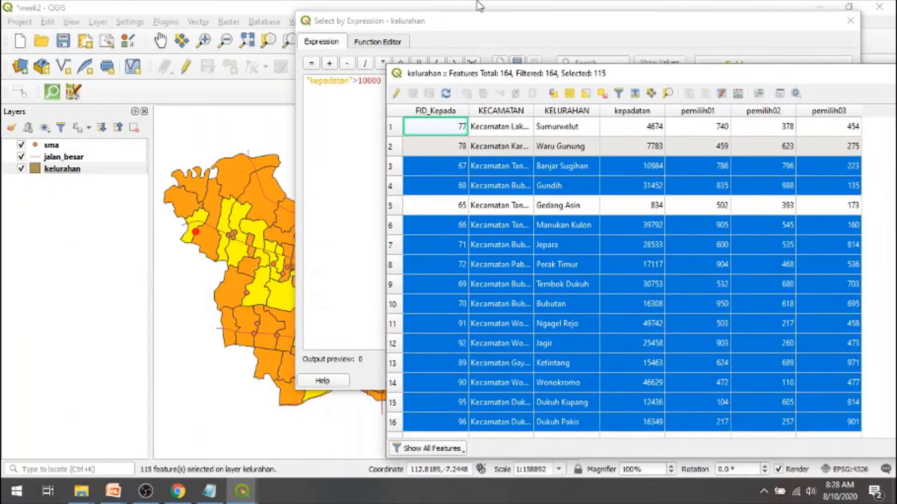
drag(437, 23, 756, 13)
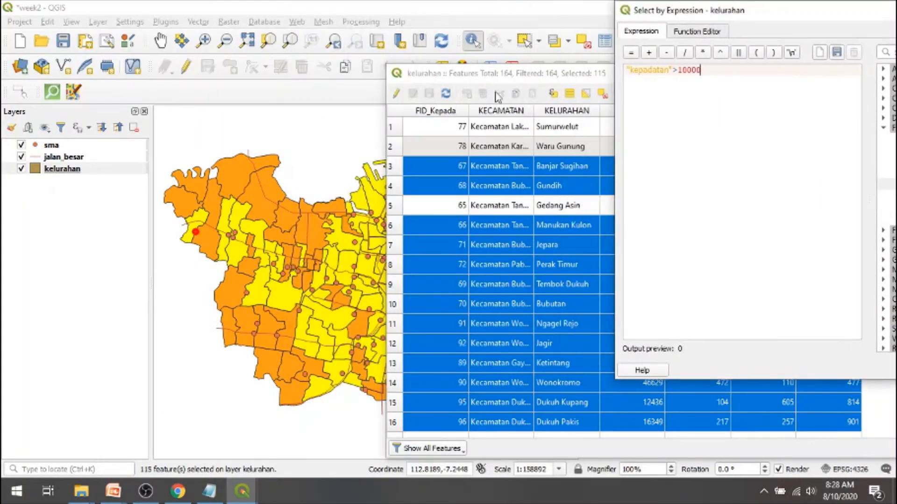
mouse_move(490, 75)
mouse_down()
mouse_move(673, 225)
mouse_move(595, 63)
mouse_move(498, 74)
mouse_up()
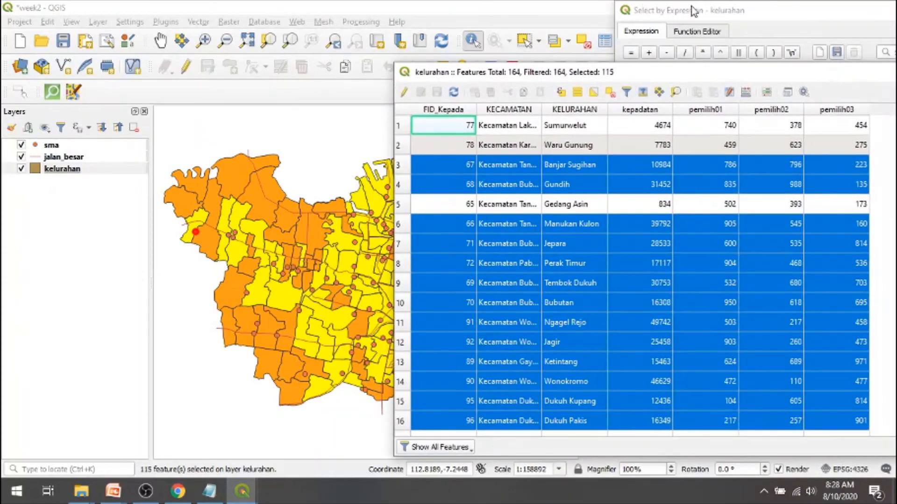
- Change the expression to "kepadatan">20000 and select the matching kelurahan features
drag(691, 14, 552, 37)
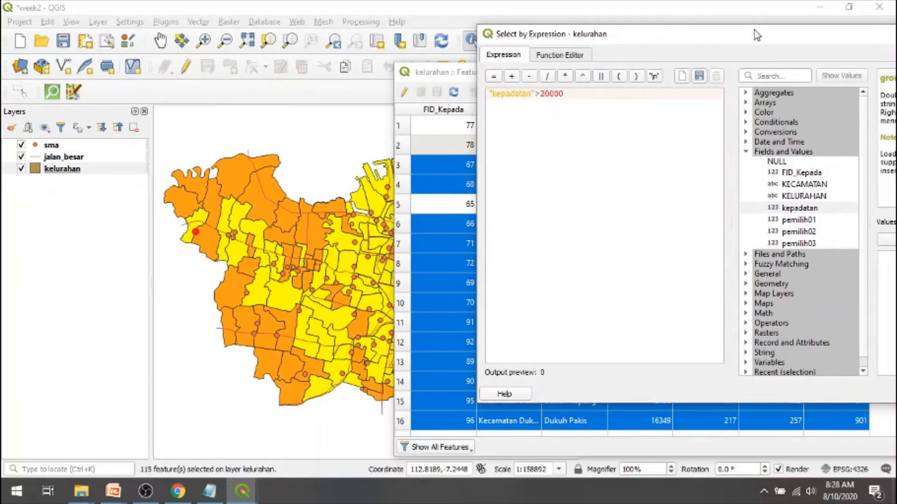
drag(753, 30, 641, 26)
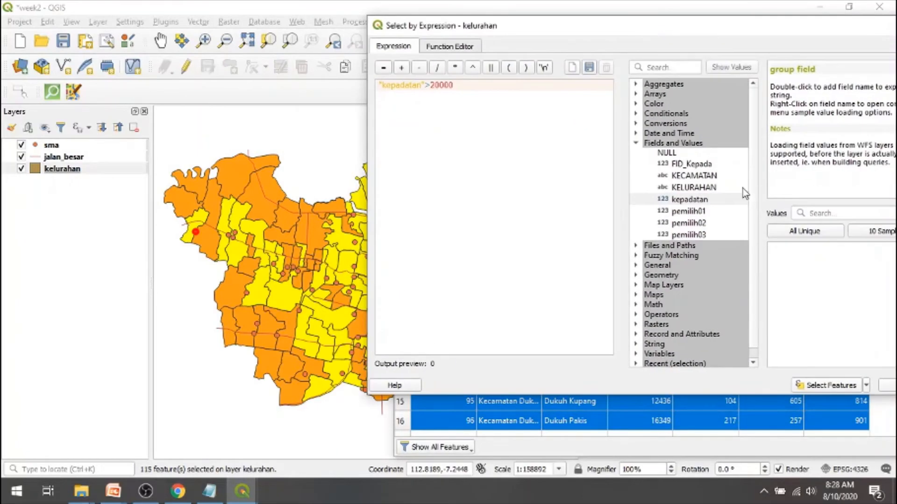
click(832, 386)
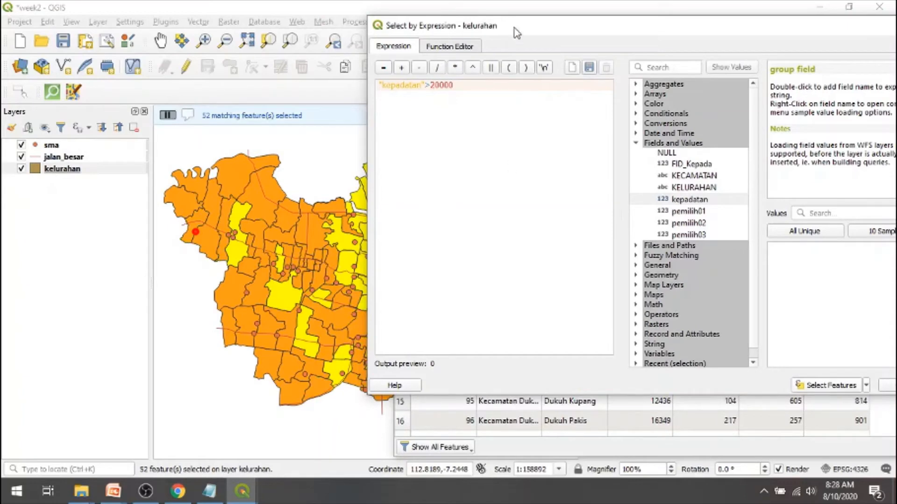
- Uncover the map and attribute table to check the kepadatan values of the selected rows, then bring the expression window back in front
drag(523, 27, 793, 29)
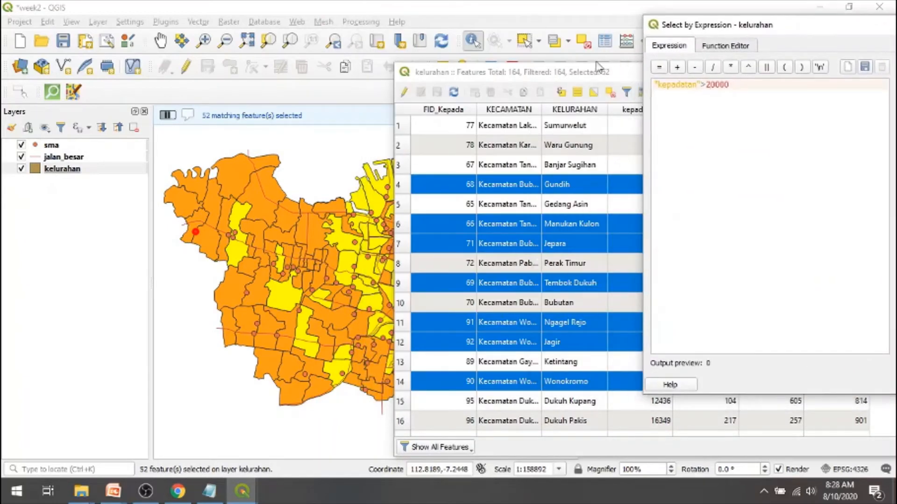
drag(577, 73, 419, 57)
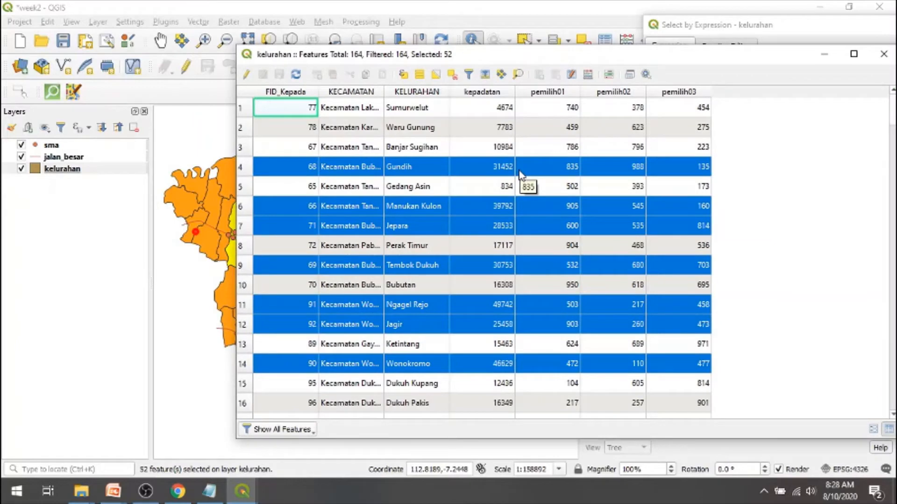
drag(759, 27, 391, 14)
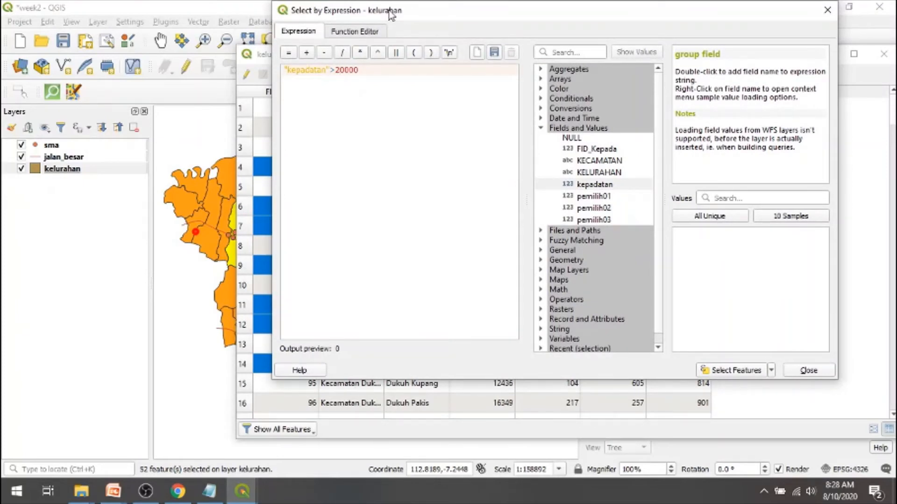
- Switch to the PowerPoint slide show at the "Operasi-operasi dasar (4)" slide on selecting features by expression
key(alt+Tab)
key(alt+Tab)
key(alt+Tab)
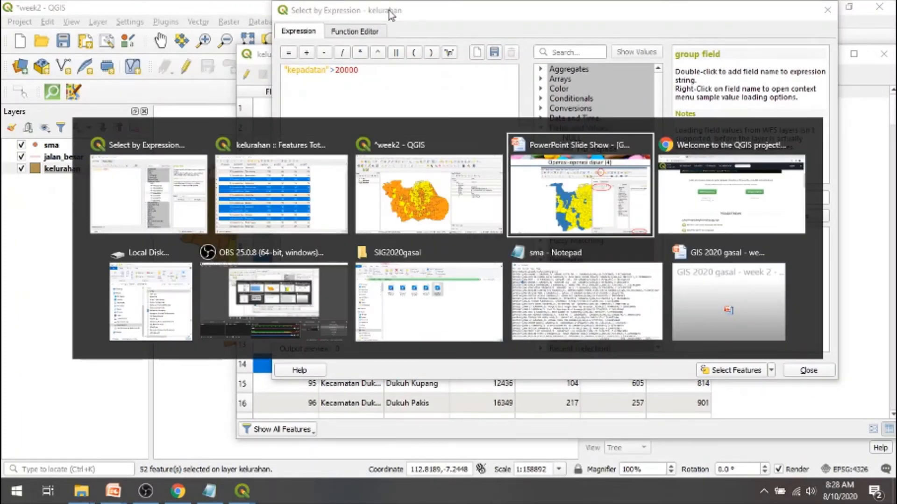
key(Right)
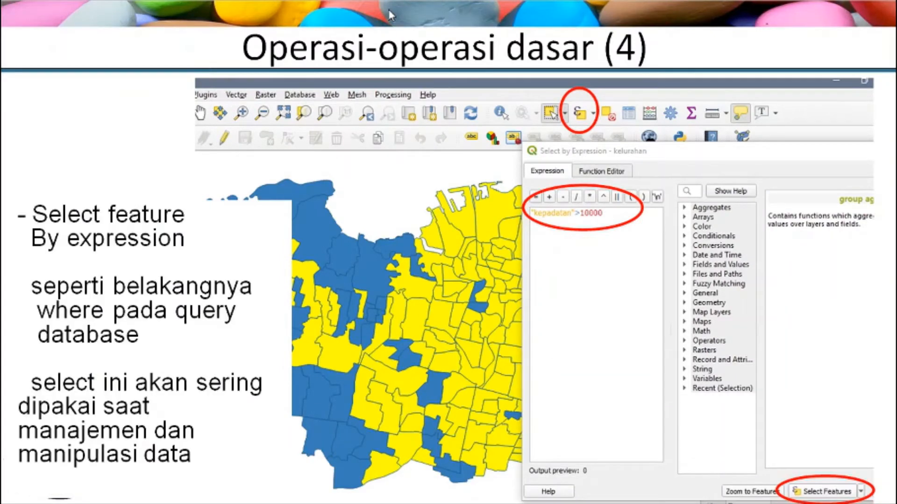
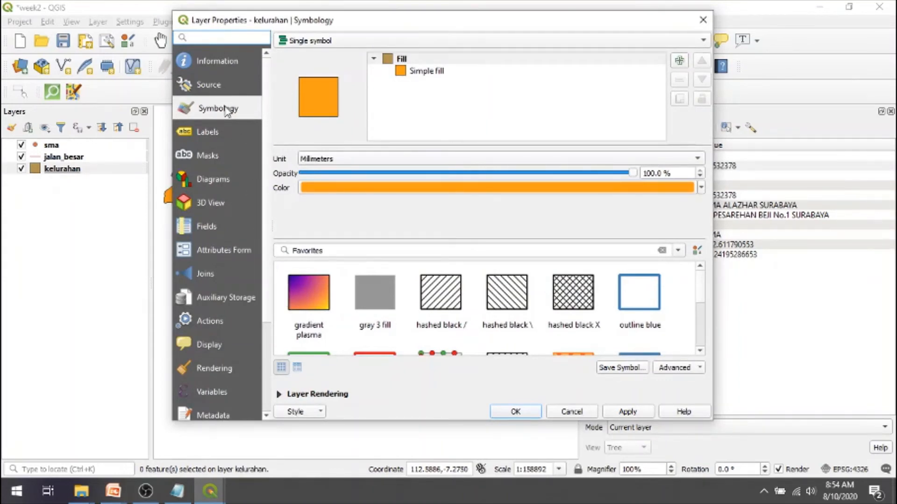
- Look over the renderer types available for the kelurahan layer and consult the "Styling layer – Single Symbol" slide, returning to the layer properties
click(412, 47)
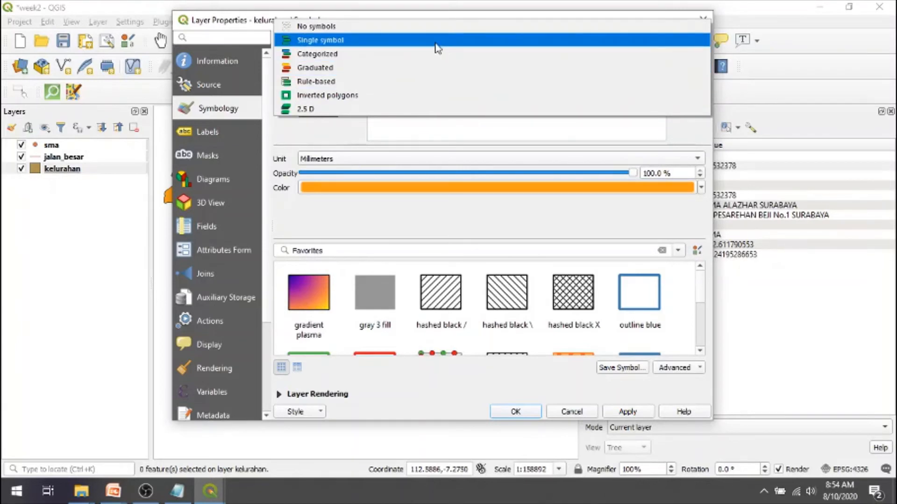
click(548, 52)
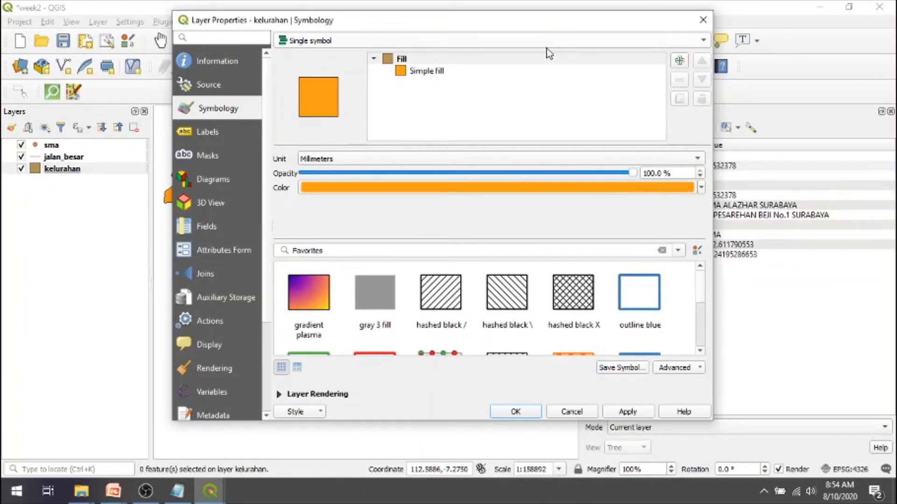
key(alt+Tab)
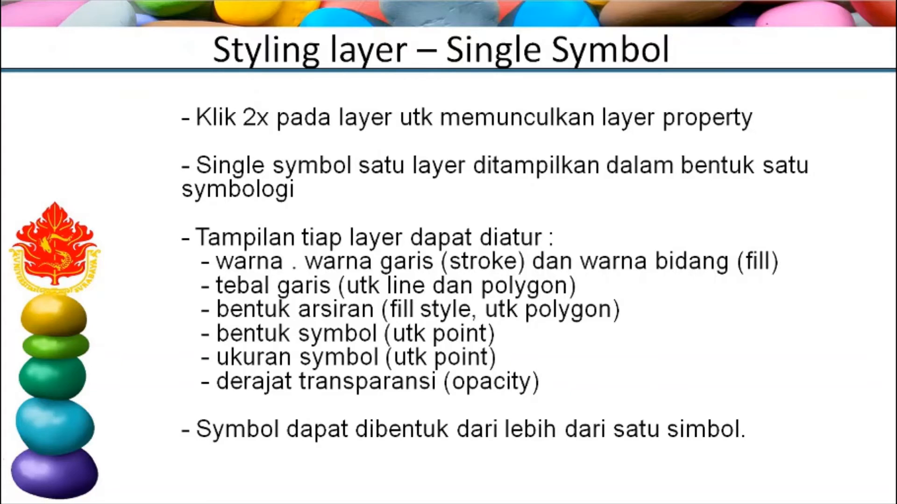
key(alt+Tab)
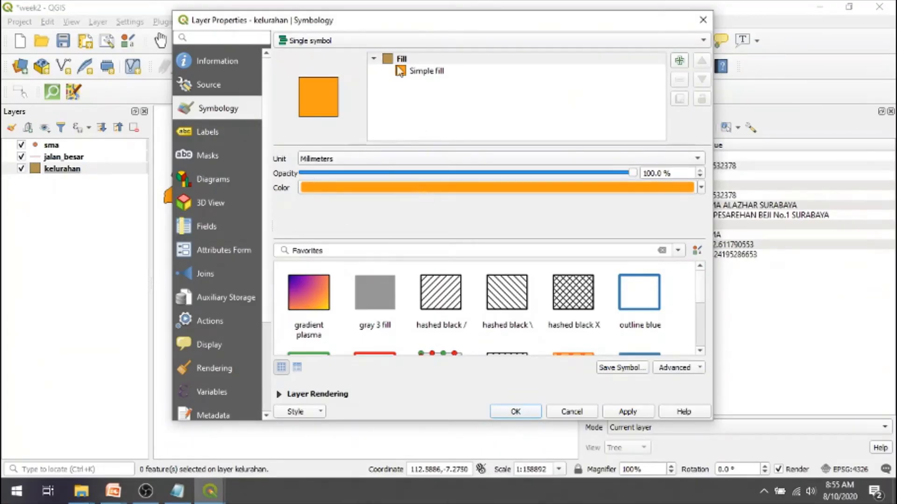
- Set the kelurahan simple fill colour to bright green, apply it, and move the properties window aside to uncover the map
click(406, 75)
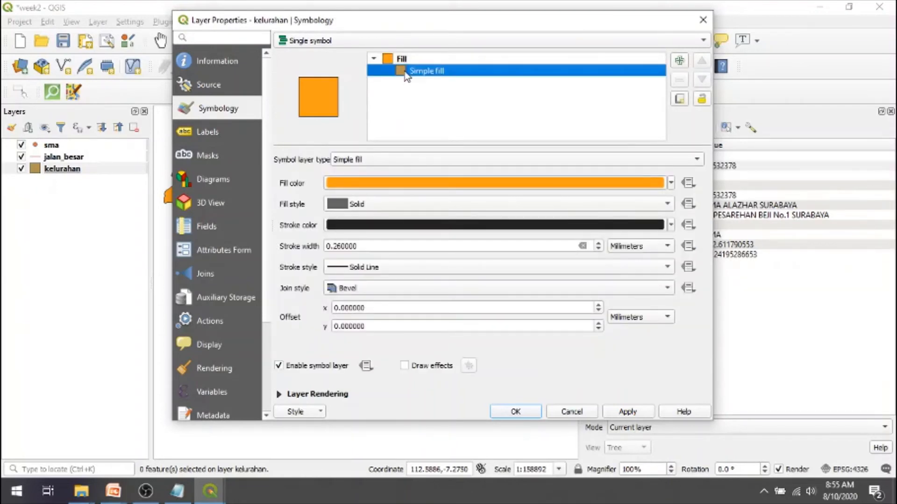
click(671, 184)
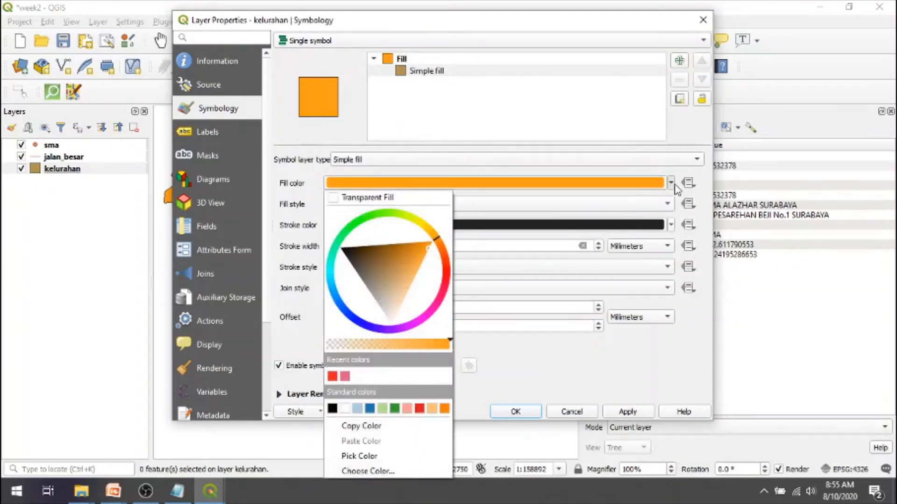
click(356, 224)
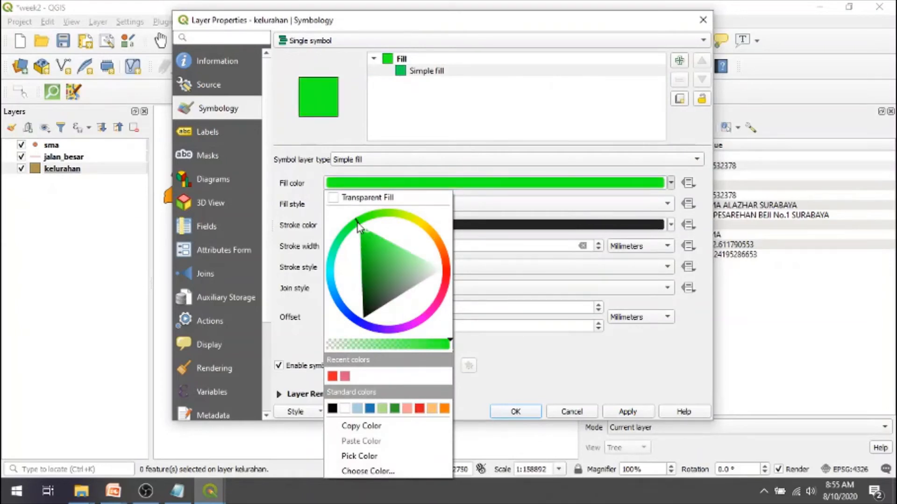
drag(354, 229, 348, 232)
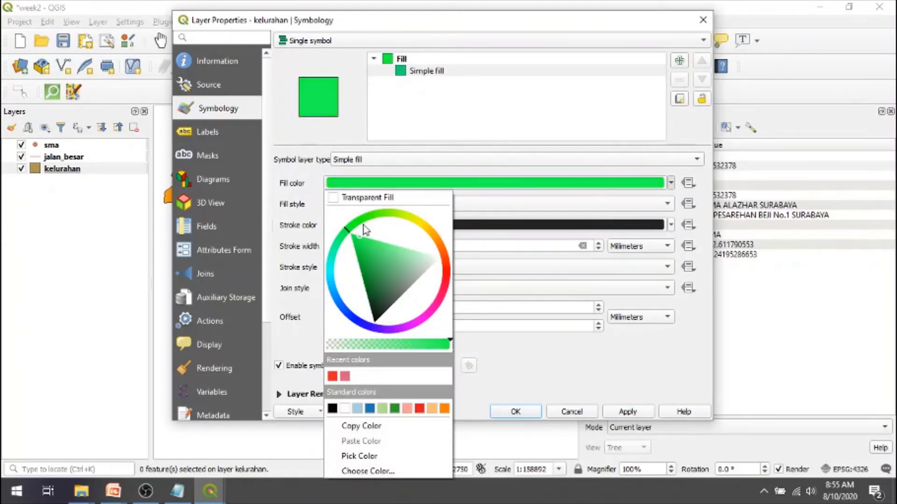
click(597, 385)
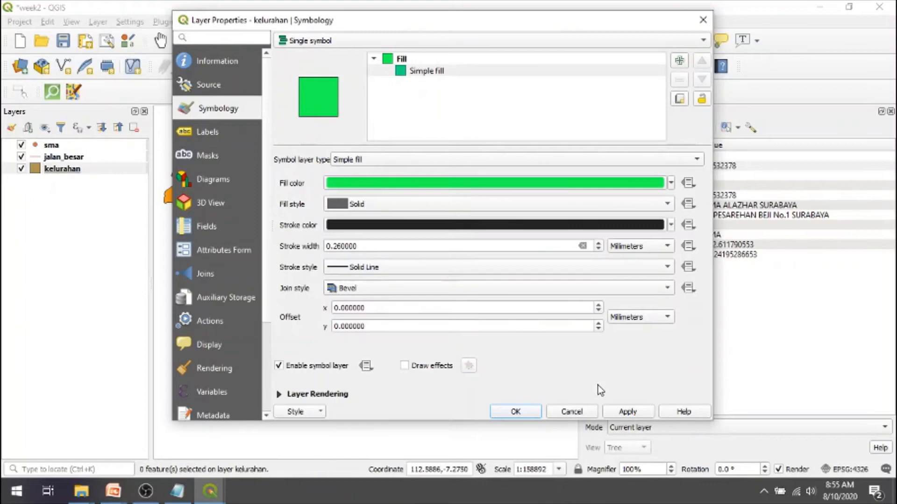
click(627, 411)
drag(326, 28, 441, 16)
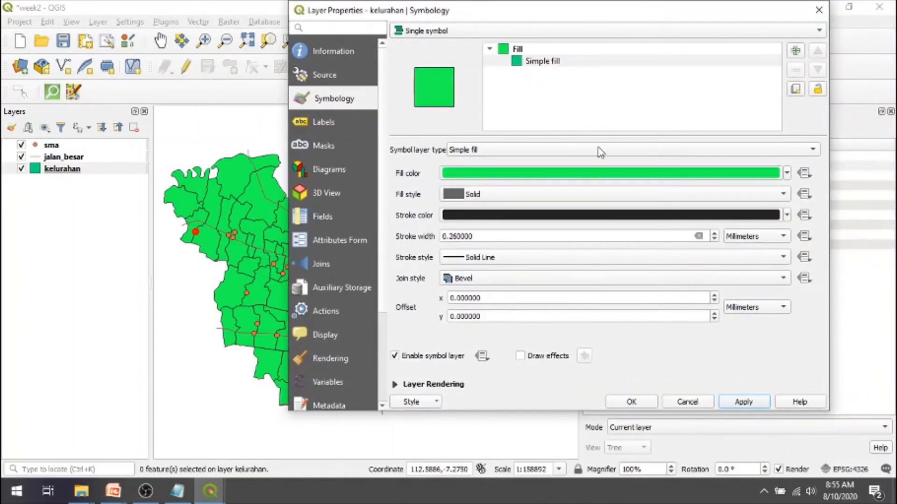
- Check the available fill styles, keeping Solid, and set the kelurahan stroke colour to red and apply it
click(785, 194)
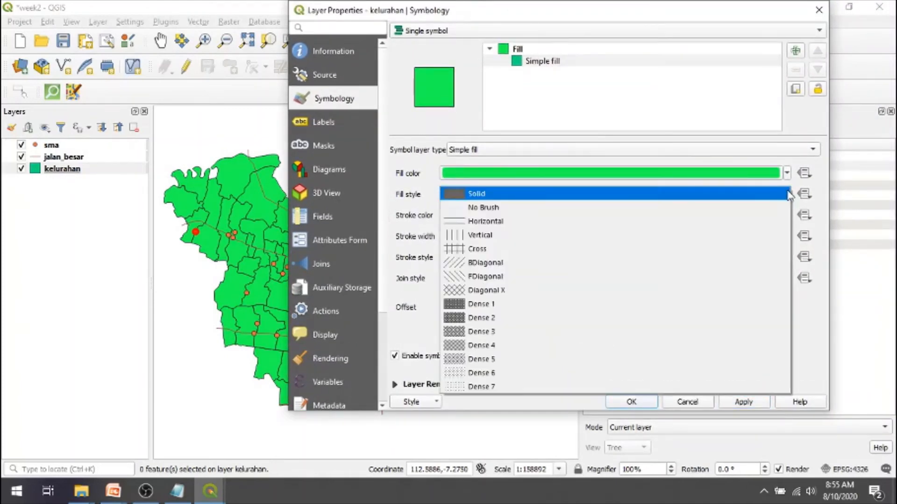
click(789, 195)
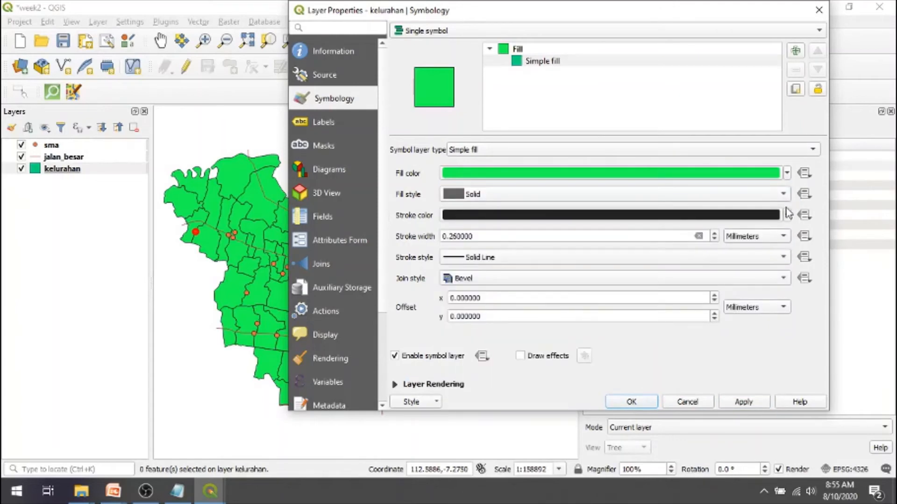
click(787, 215)
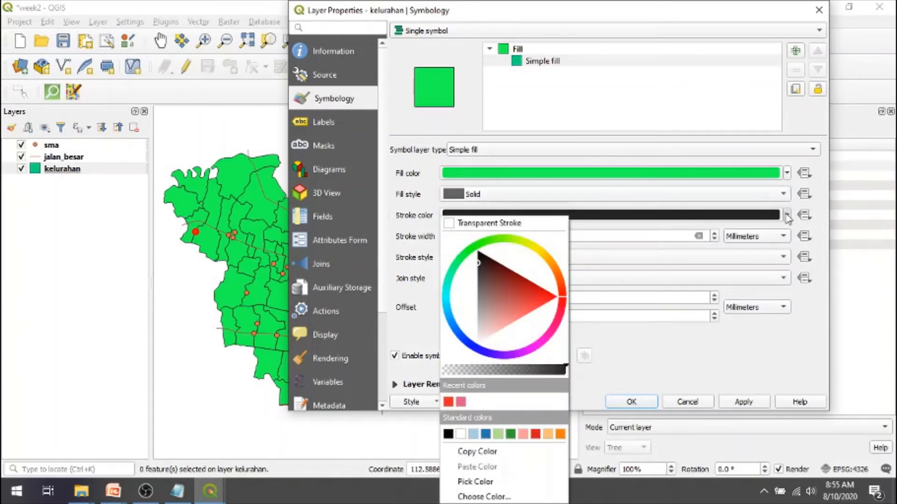
click(542, 293)
click(622, 339)
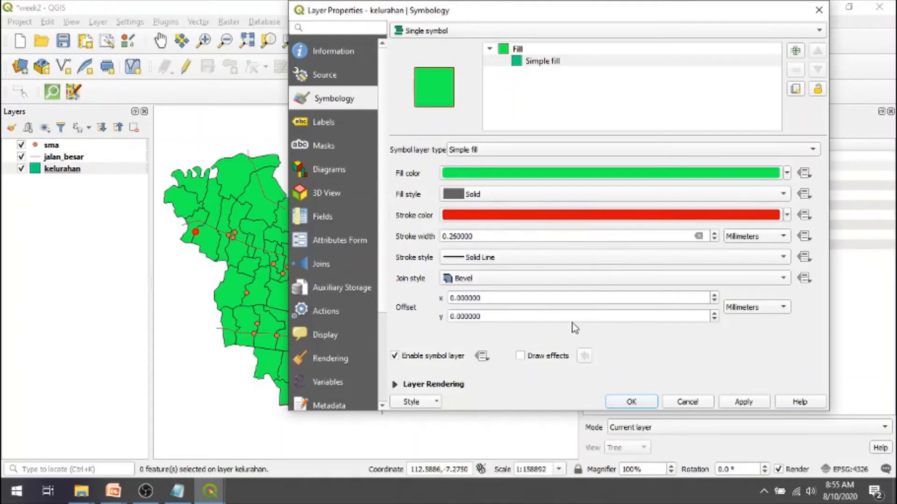
click(742, 402)
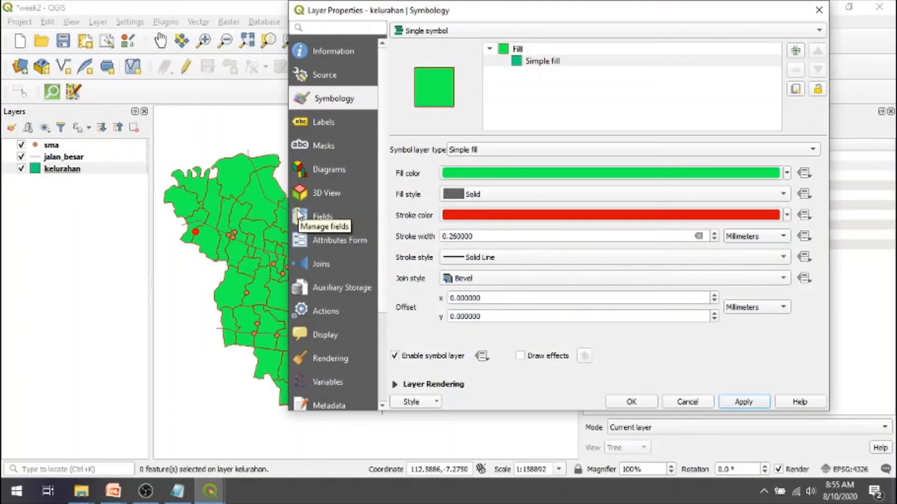
- Increase the kelurahan stroke width to 1.26 mm, apply it, and move the properties window to view more of the map
click(714, 233)
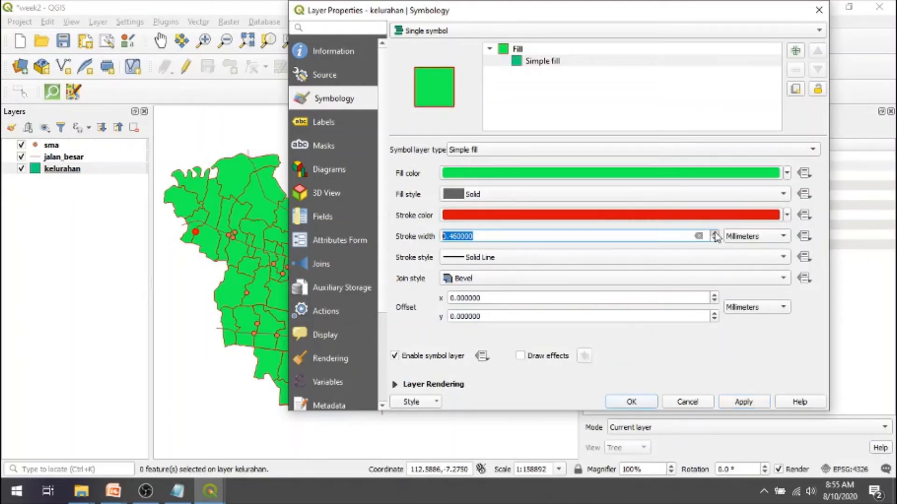
click(715, 233)
click(715, 233)
click(714, 233)
click(714, 233)
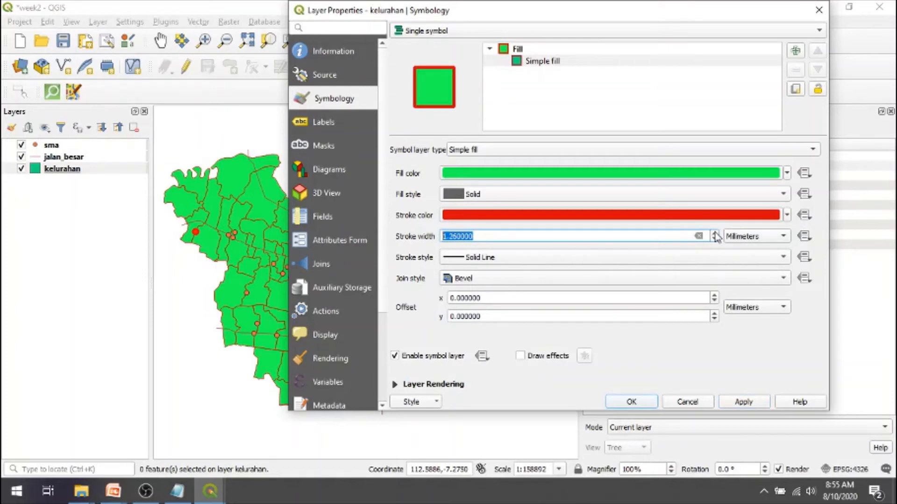
click(737, 403)
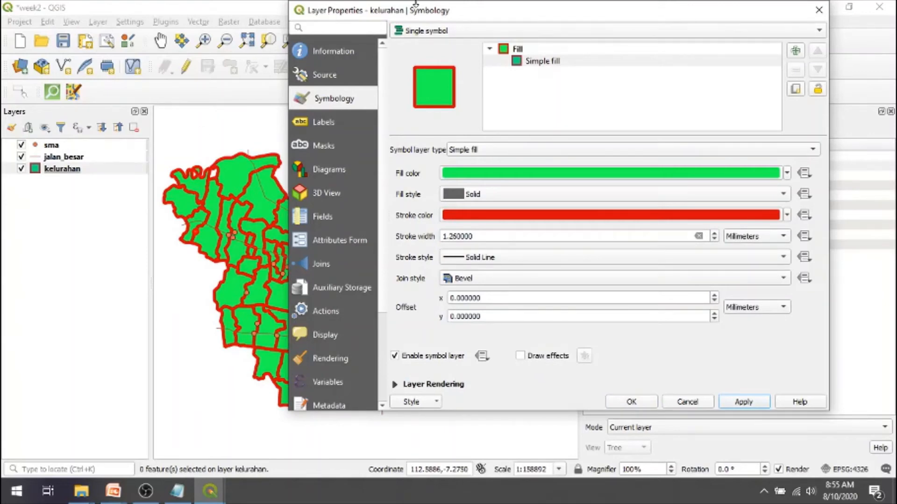
drag(422, 14, 460, 30)
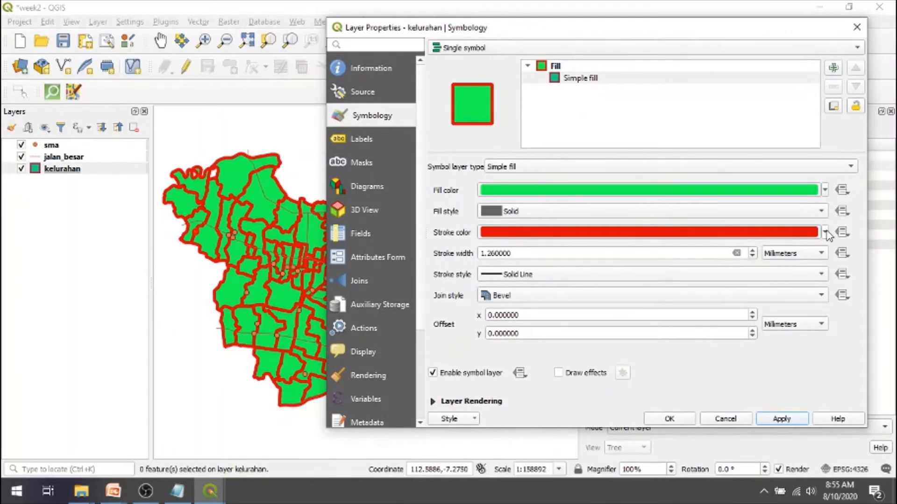
- Set the kelurahan stroke width to 0.26 mm and apply it to the map
click(825, 232)
click(826, 233)
click(485, 251)
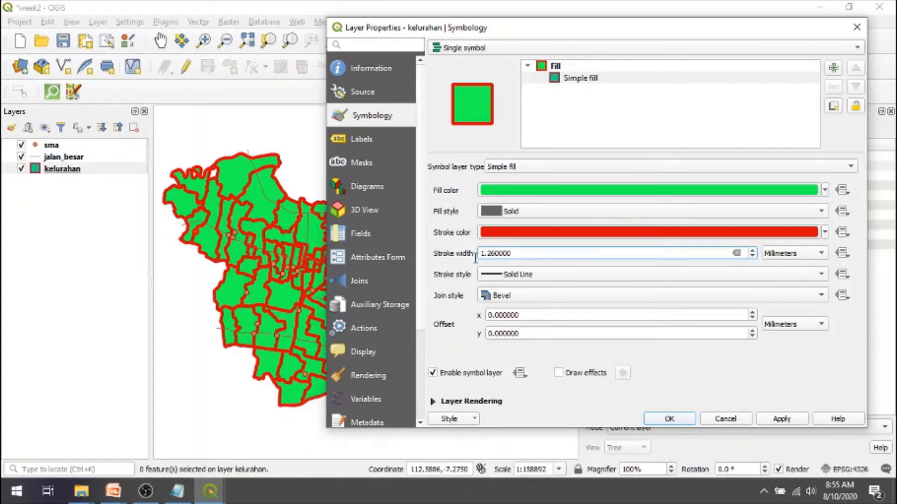
right_click(485, 256)
click(487, 249)
key(BackSpace)
text(0)
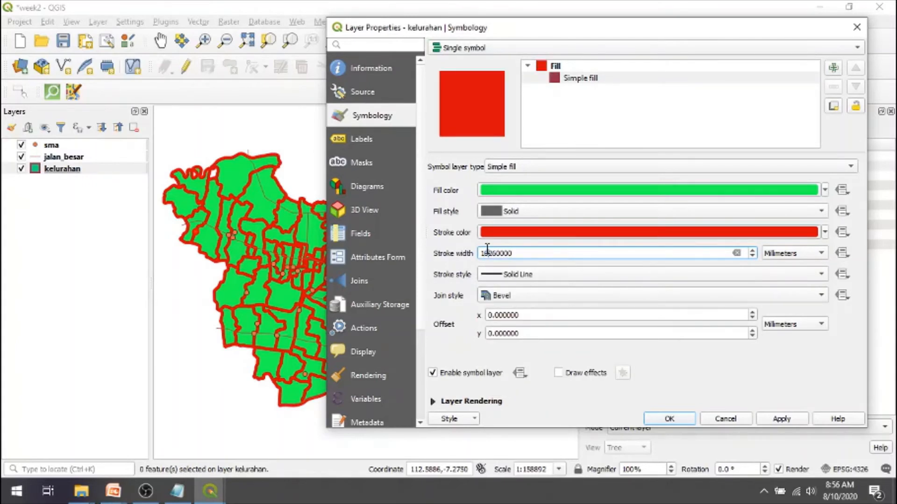
key(Left)
key(BackSpace)
key(Right)
text(.)
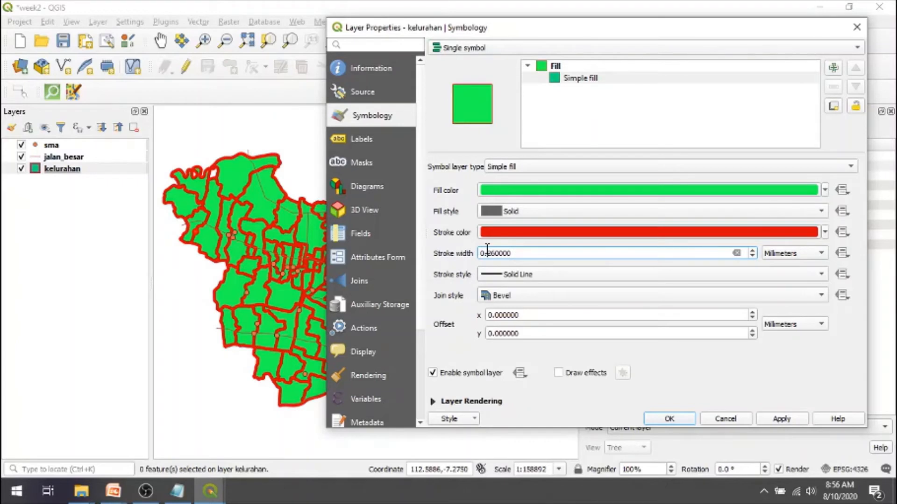
click(783, 421)
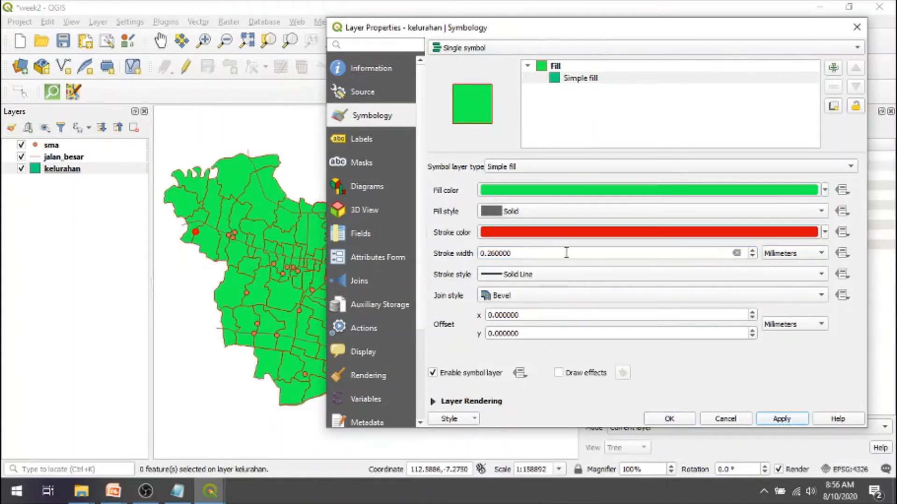
- Set the kelurahan fill style to the Diagonal X hatch and apply it
click(822, 212)
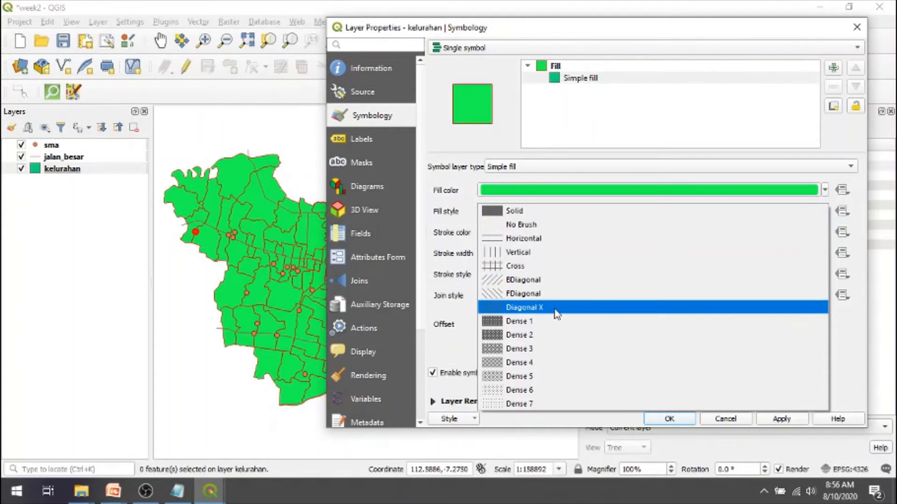
click(556, 308)
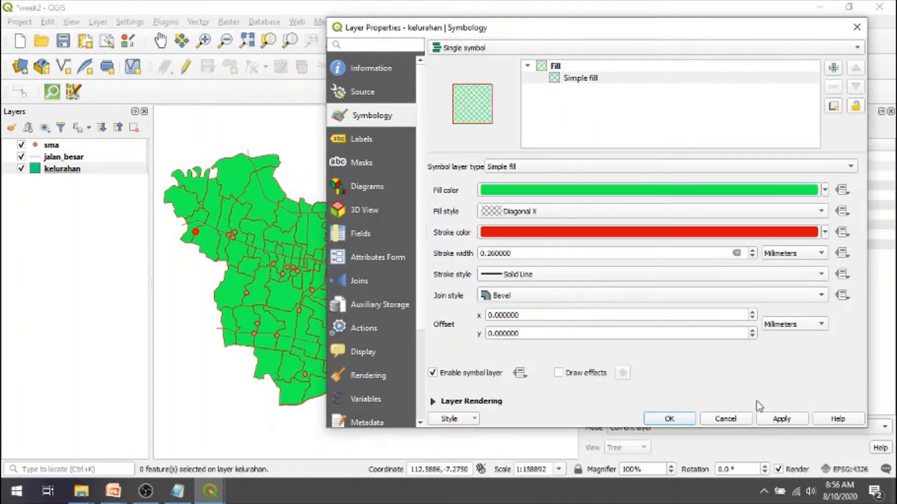
click(766, 421)
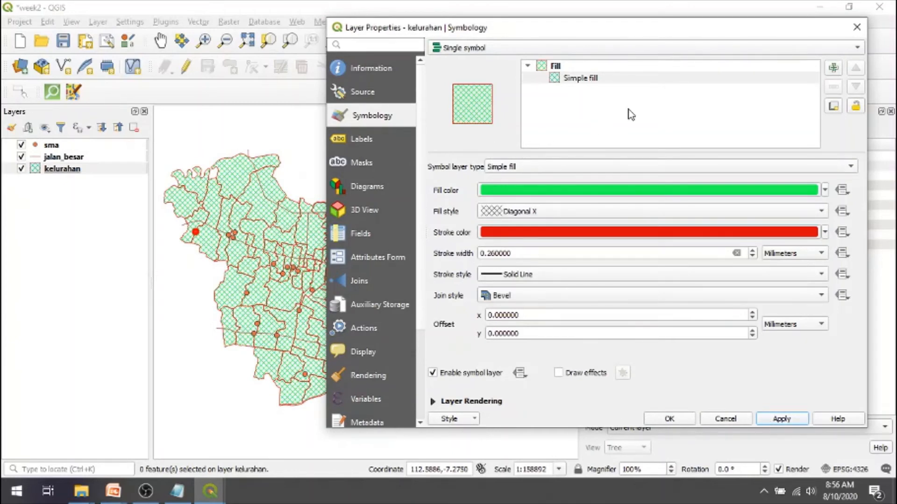
- Add a second simple fill symbol layer to the kelurahan symbol, place the Diagonal X hatch above it, and apply
click(834, 69)
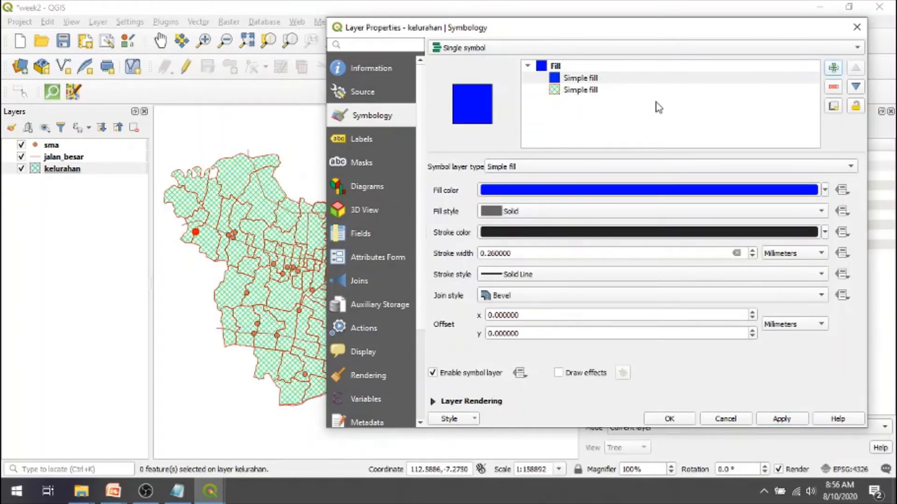
click(579, 92)
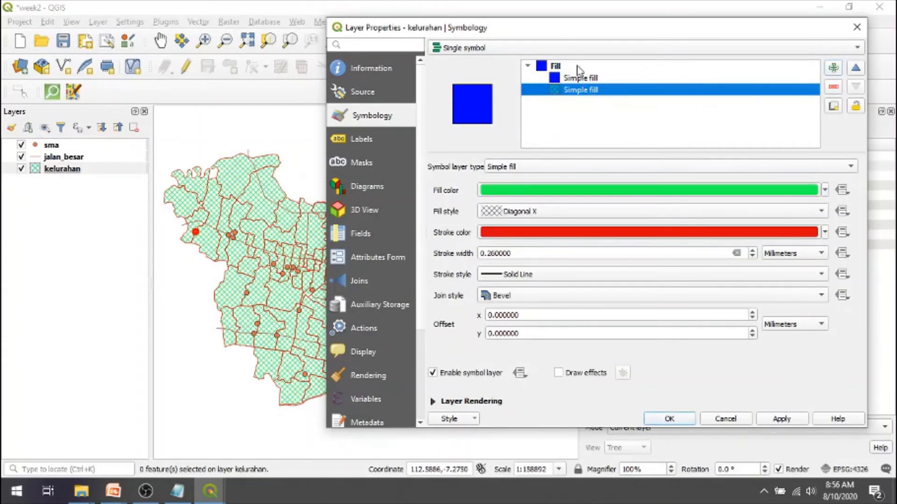
click(861, 73)
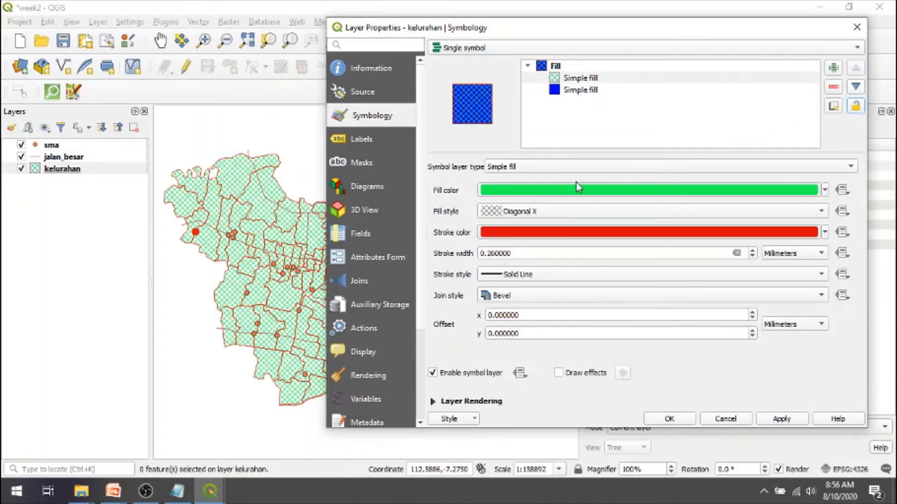
click(566, 91)
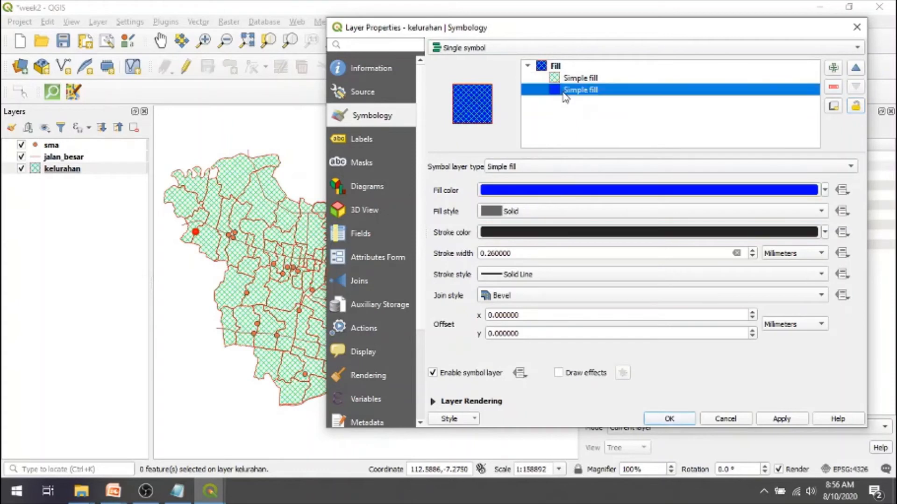
click(760, 419)
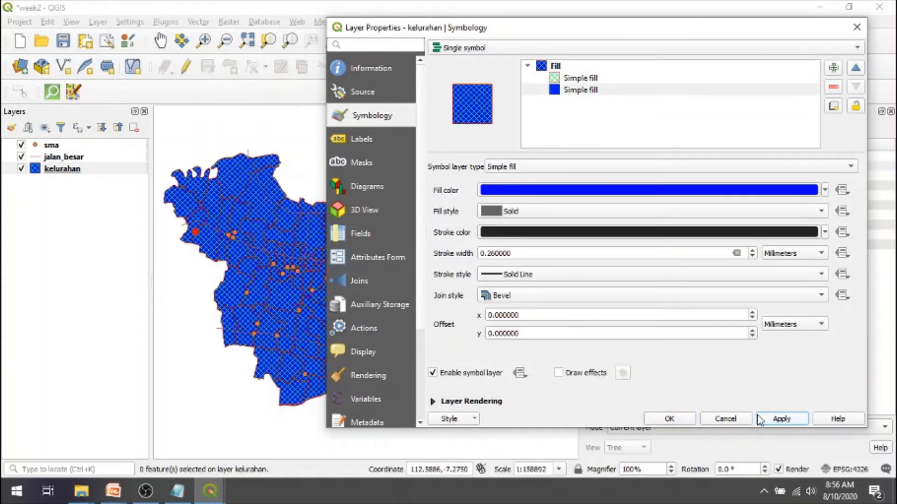
- Set the fill colour of the solid symbol layer beneath the hatch to red and apply it
click(557, 94)
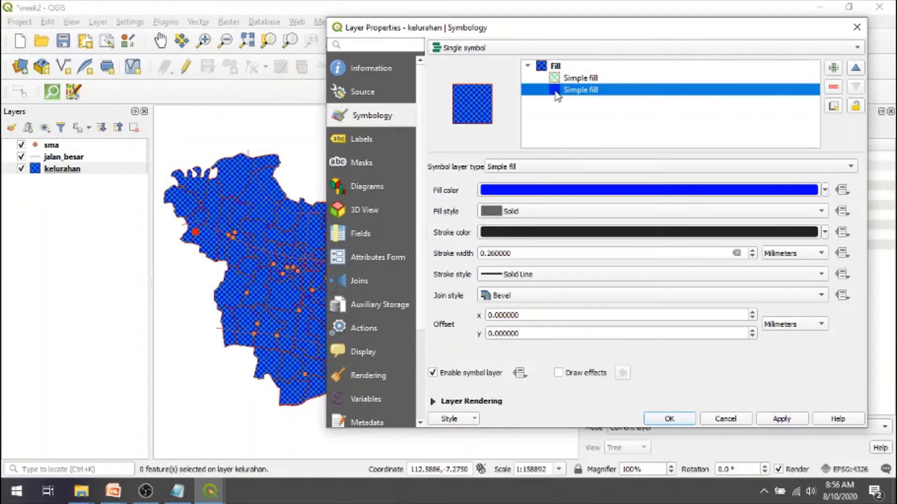
click(825, 190)
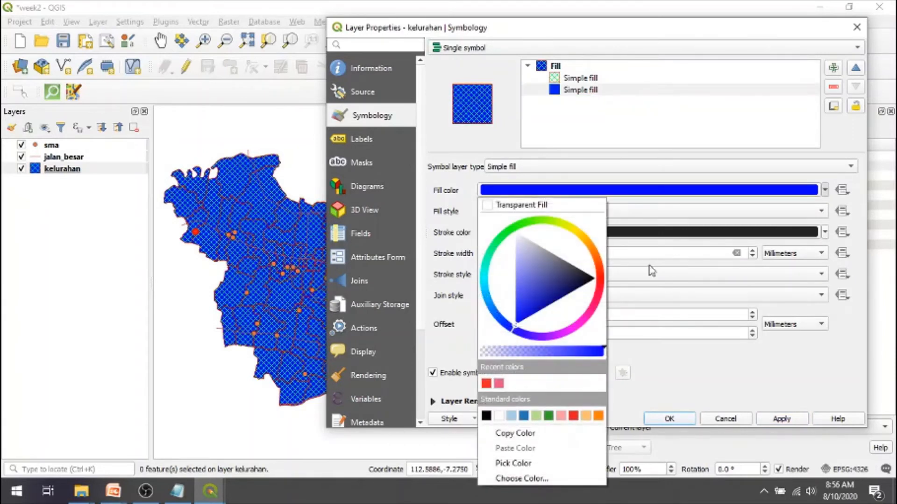
click(599, 277)
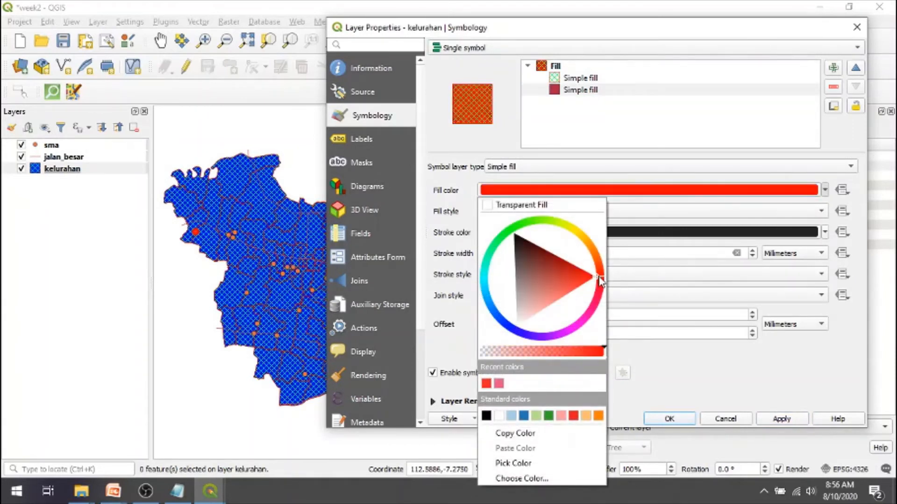
click(742, 379)
click(778, 420)
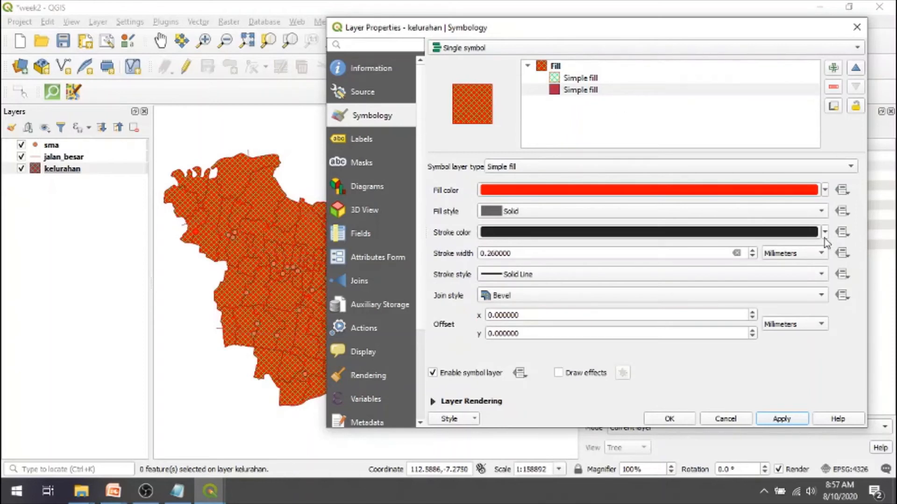
- Set the fill style of the hatched upper symbol layer of kelurahan to Dense 5 and apply it
click(575, 79)
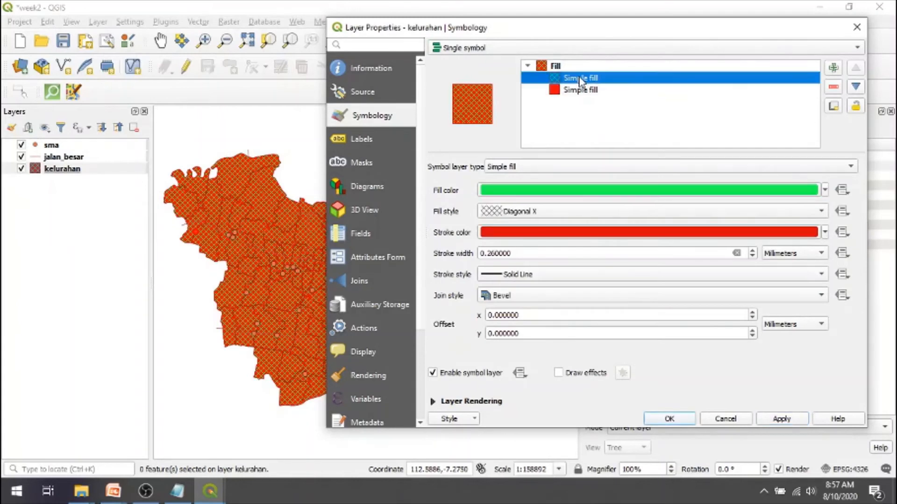
click(823, 213)
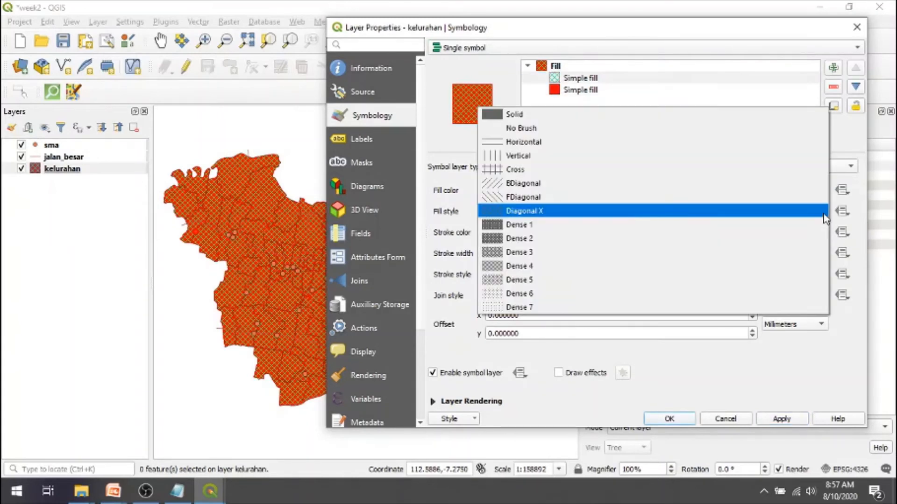
click(774, 280)
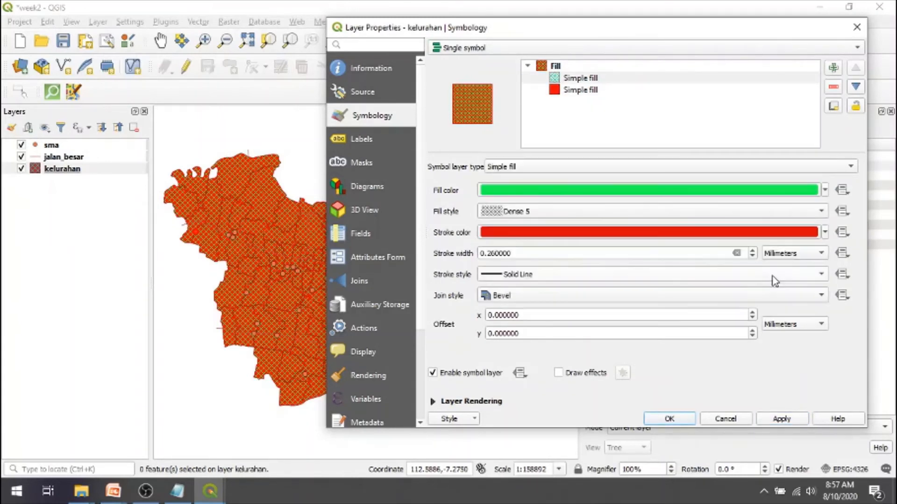
click(782, 420)
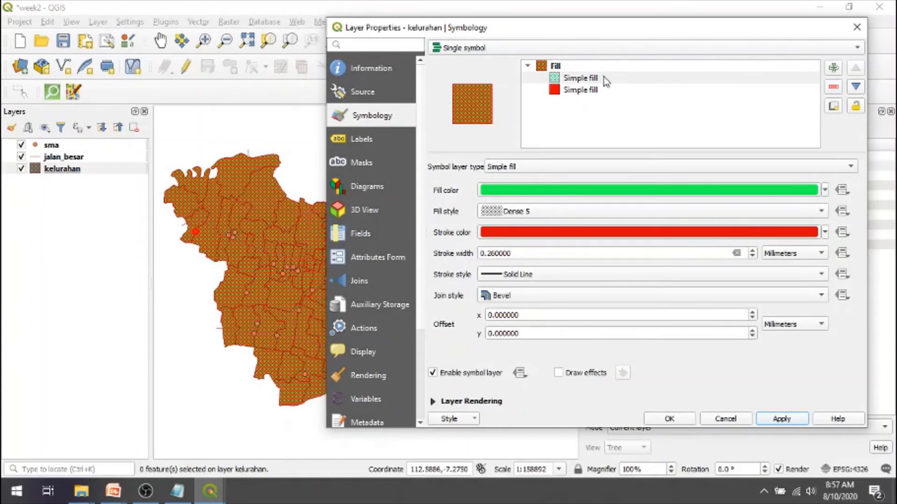
- Remove the solid red symbol layer from the kelurahan symbol and apply the change
click(568, 91)
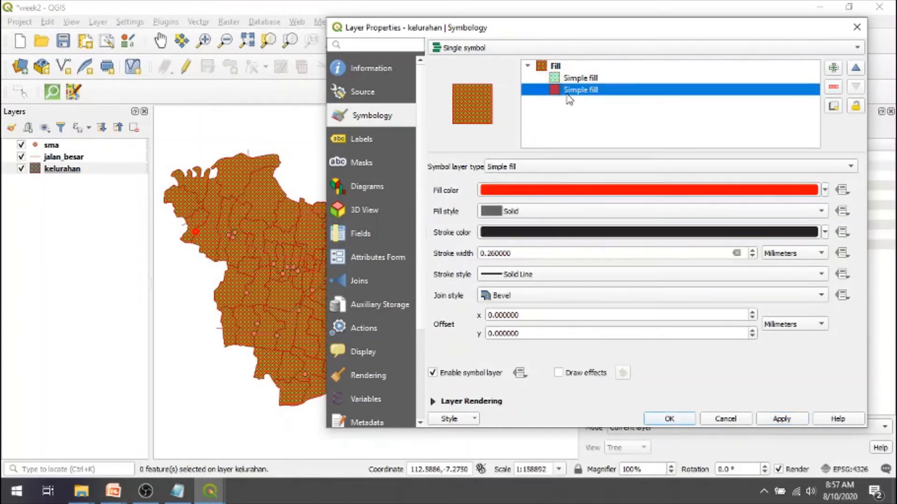
click(834, 88)
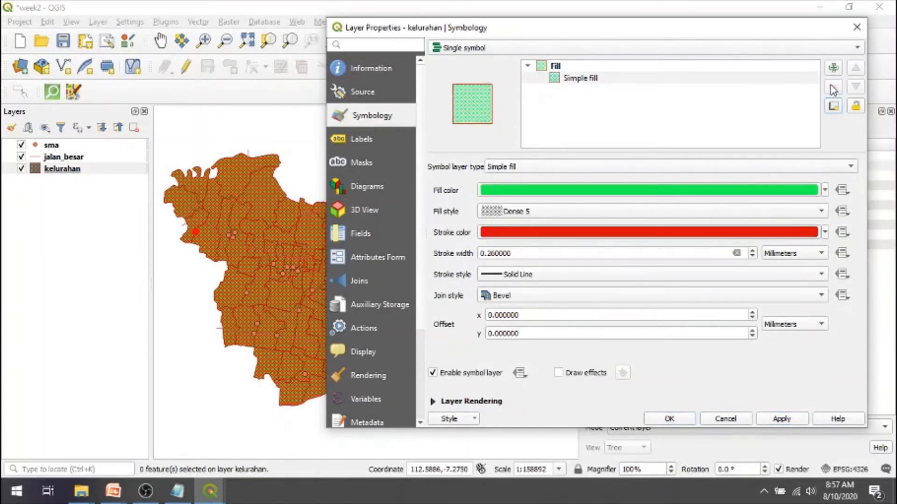
click(792, 419)
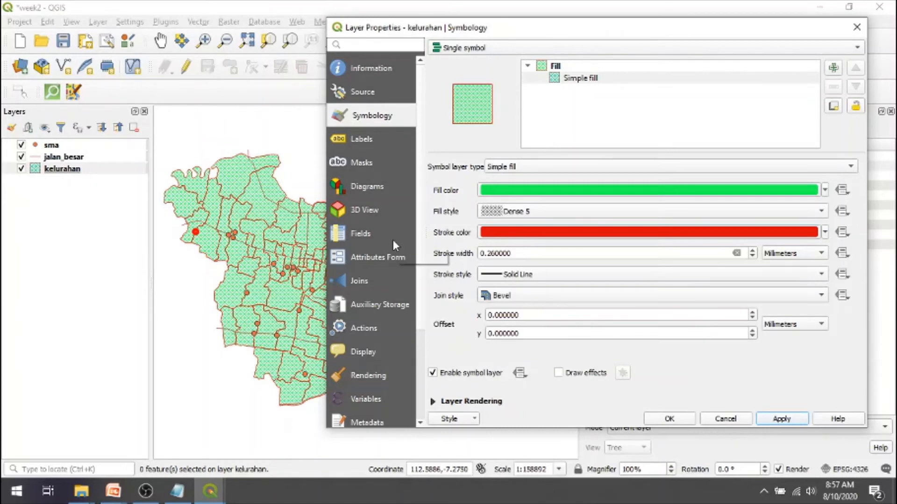
click(547, 211)
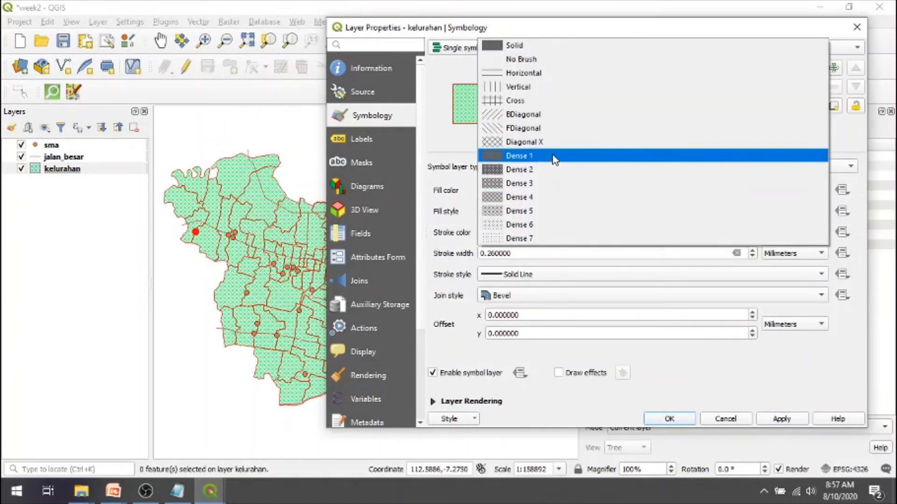
click(547, 211)
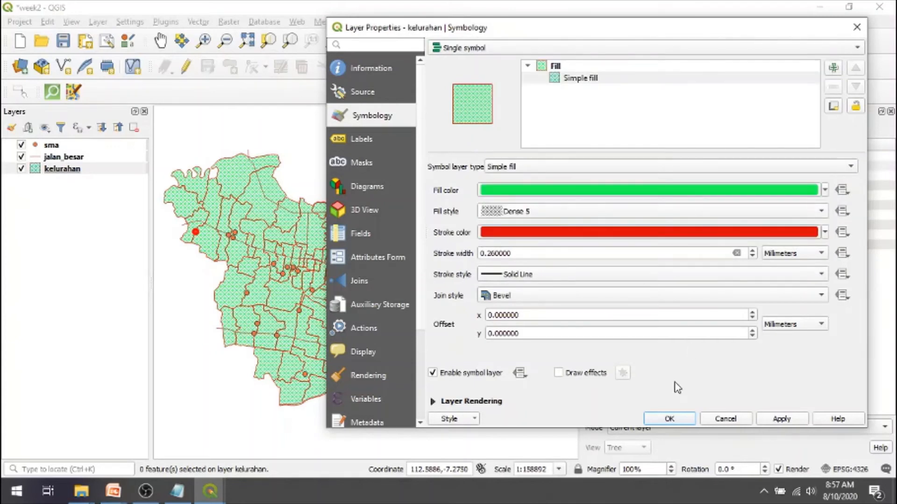
click(781, 419)
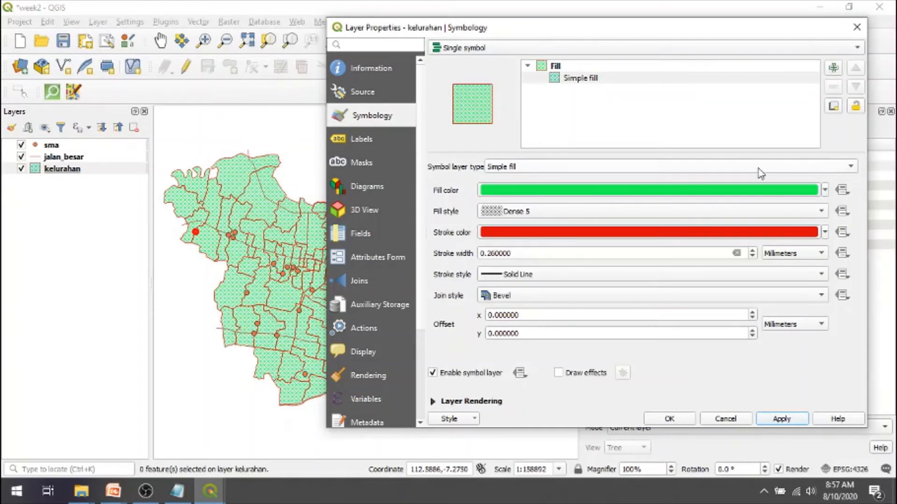
click(771, 173)
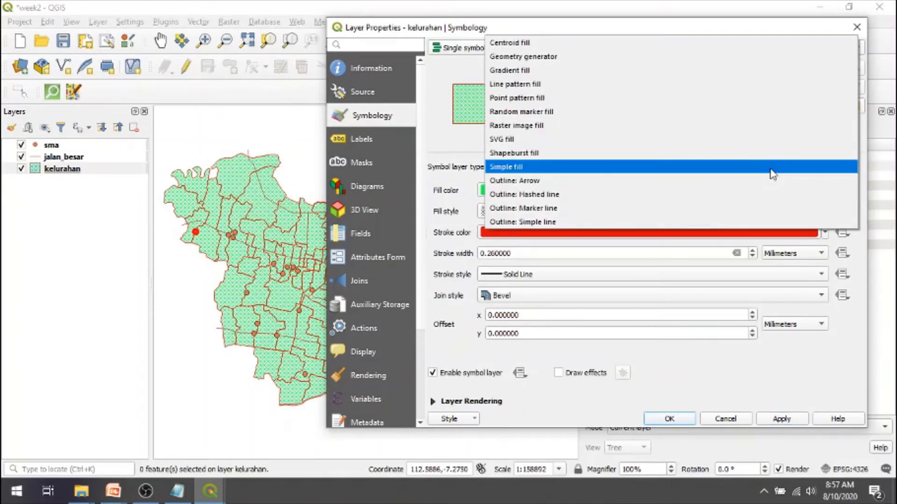
click(771, 173)
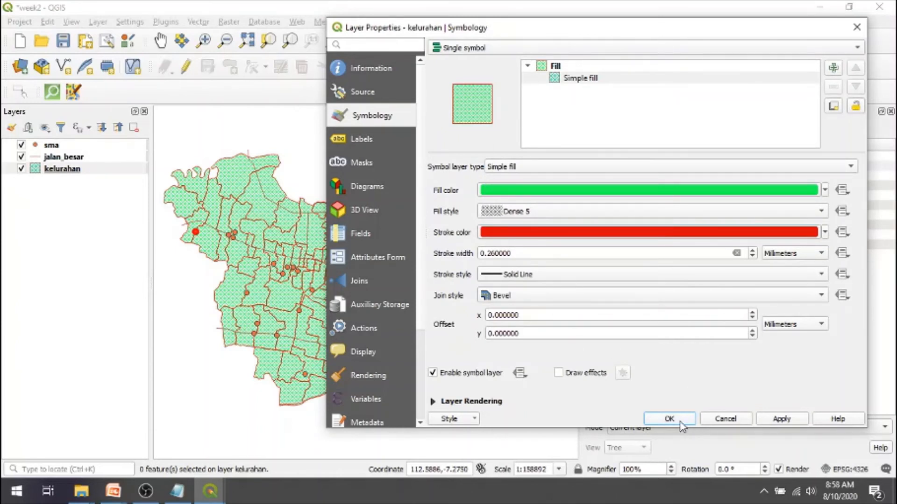
- Set the kelurahan stroke colour to black, apply it, and close the layer properties
click(825, 232)
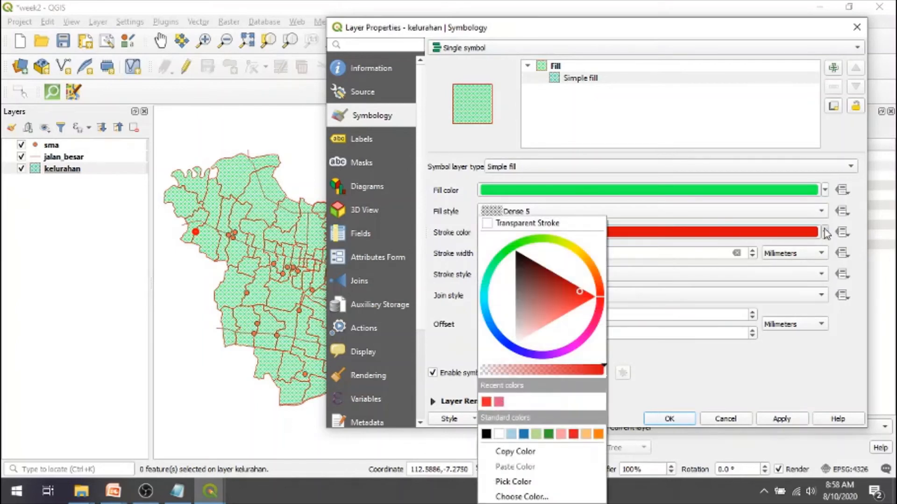
click(487, 434)
click(788, 422)
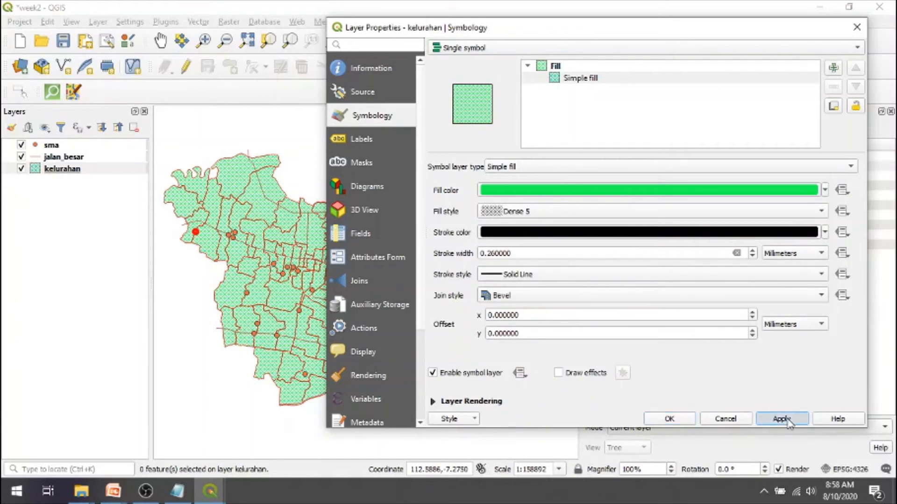
click(673, 419)
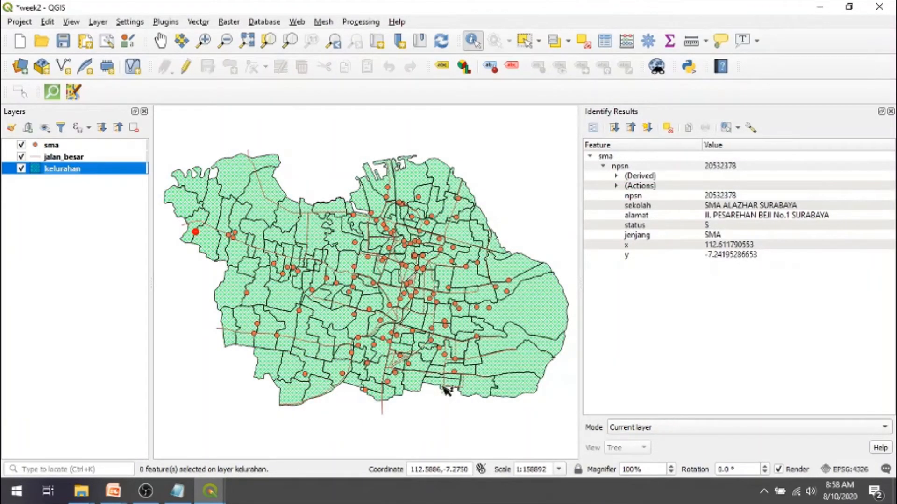
- Open the jalan_besar layer's symbology and set its line colour to bright red
click(41, 158)
double_click(41, 158)
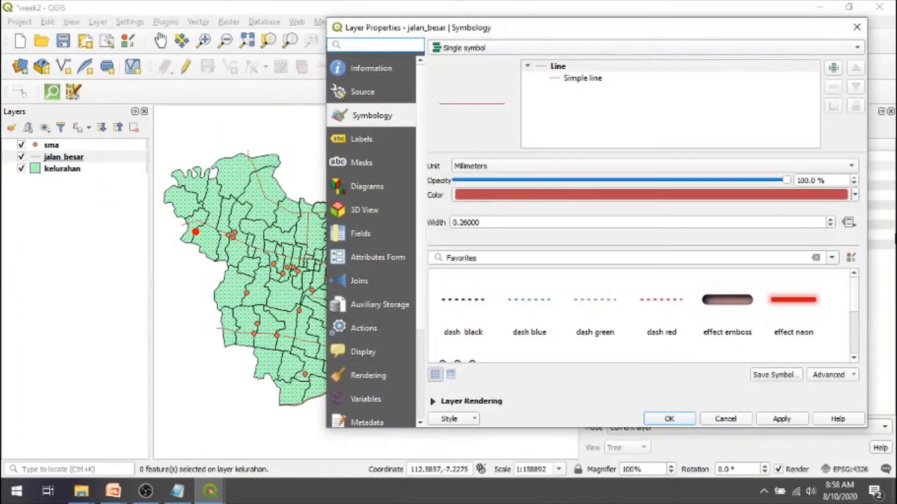
click(855, 195)
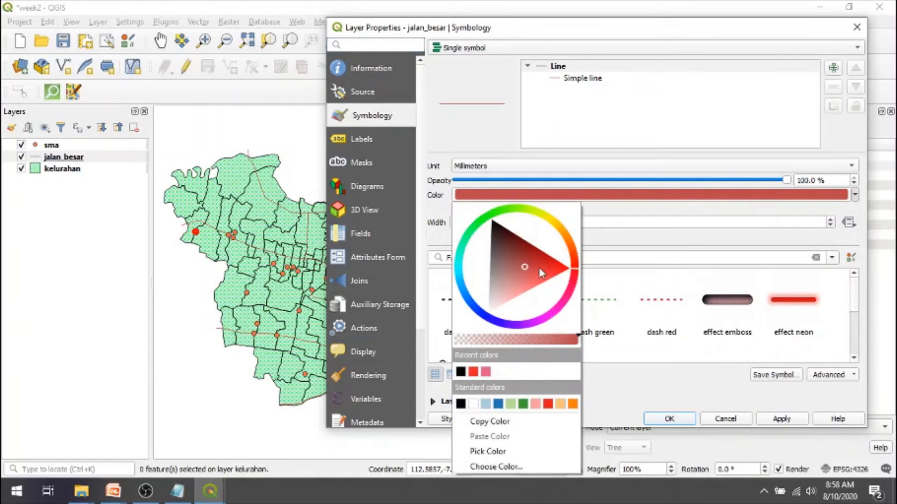
click(559, 268)
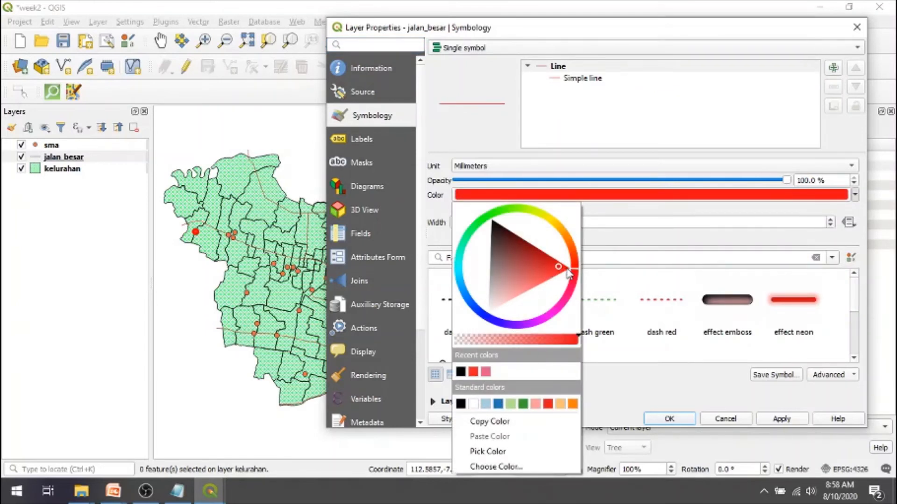
click(608, 255)
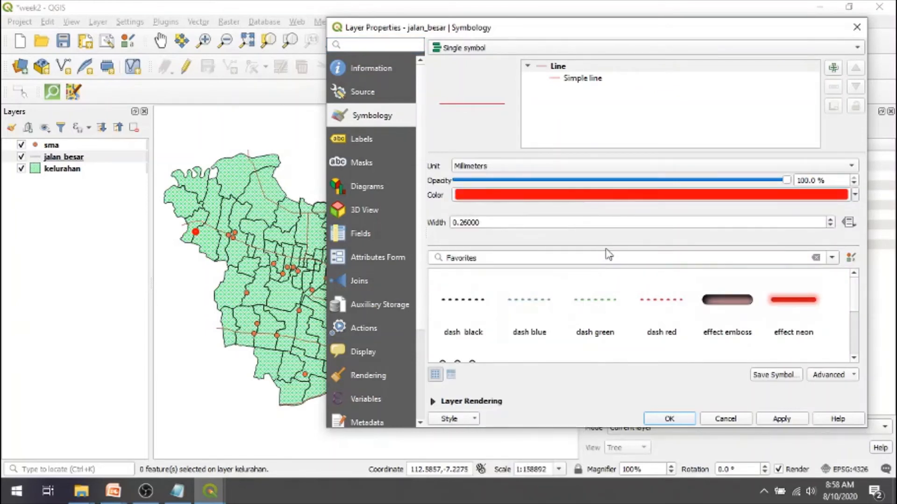
- Set the jalan_besar line width to 1.86 mm, apply it, and close the layer properties
click(830, 219)
click(830, 220)
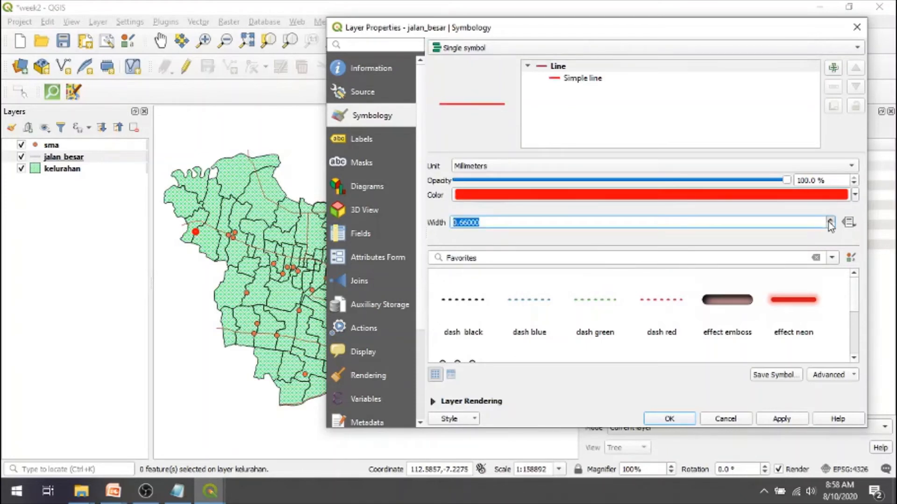
click(830, 220)
click(831, 220)
click(830, 219)
click(830, 219)
click(830, 220)
click(830, 219)
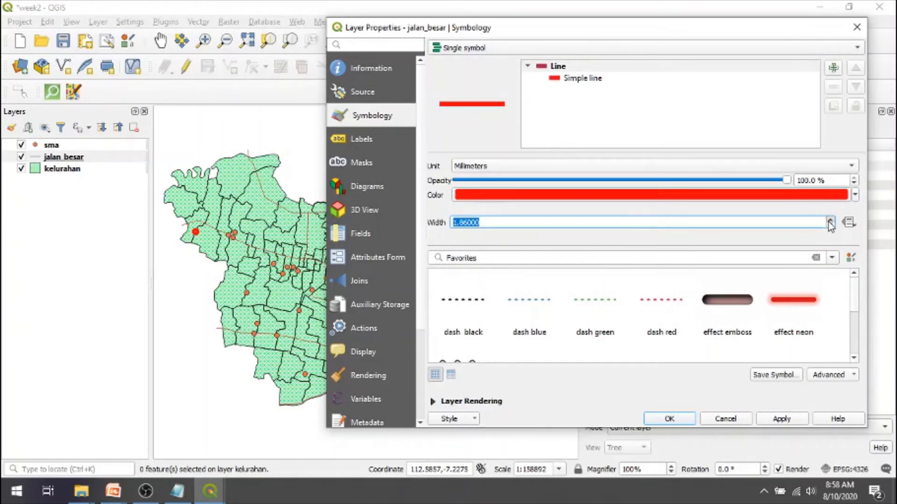
click(782, 419)
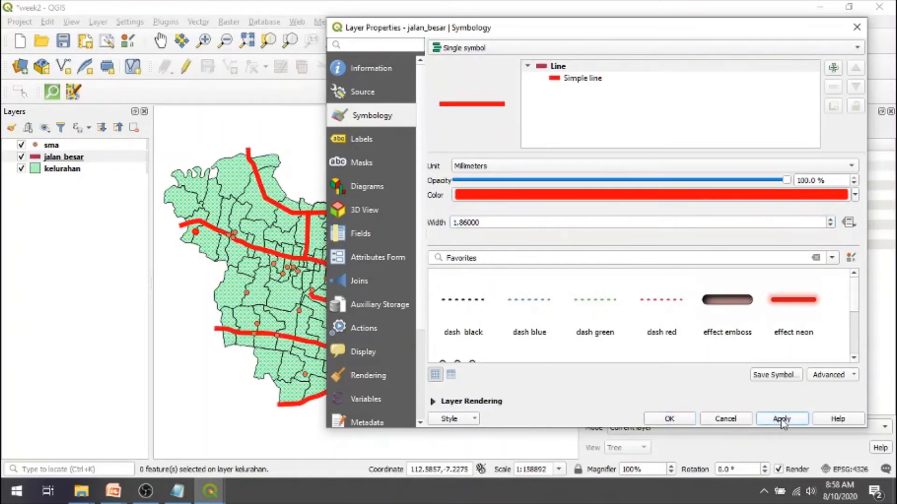
click(671, 419)
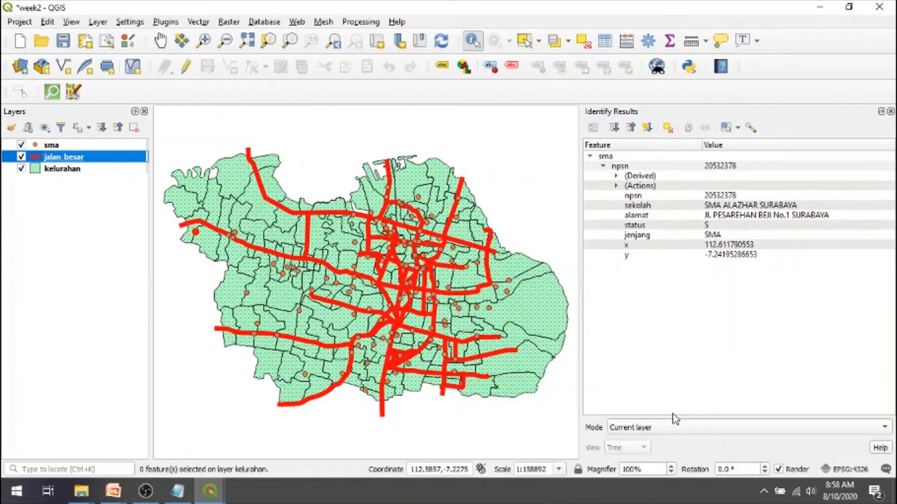
- Reopen the jalan_besar symbology and apply the dash black preset to the lines
double_click(36, 159)
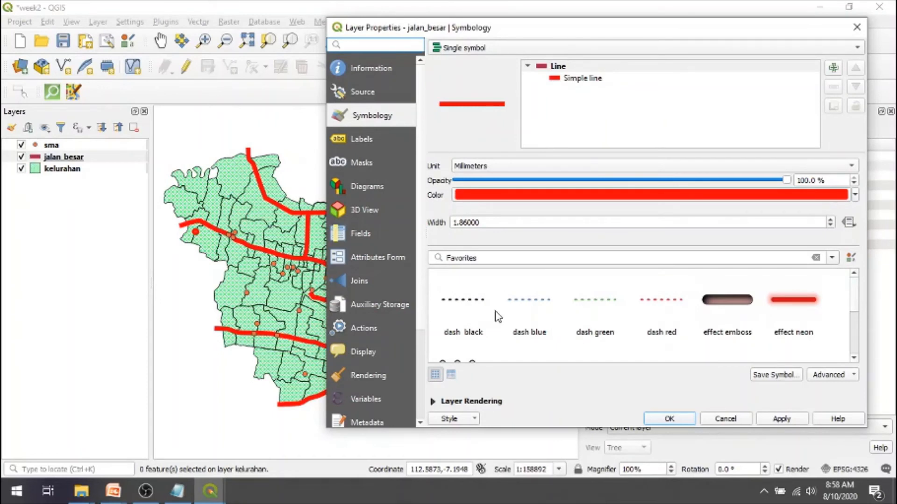
click(467, 306)
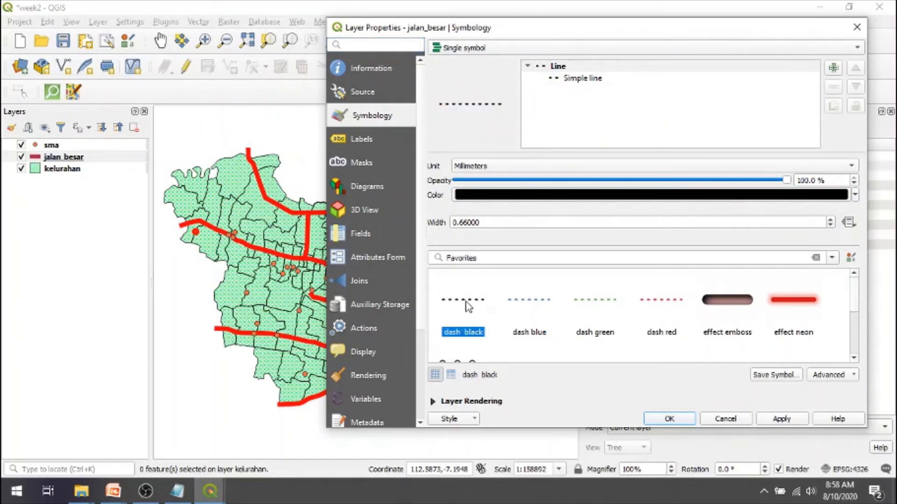
click(782, 419)
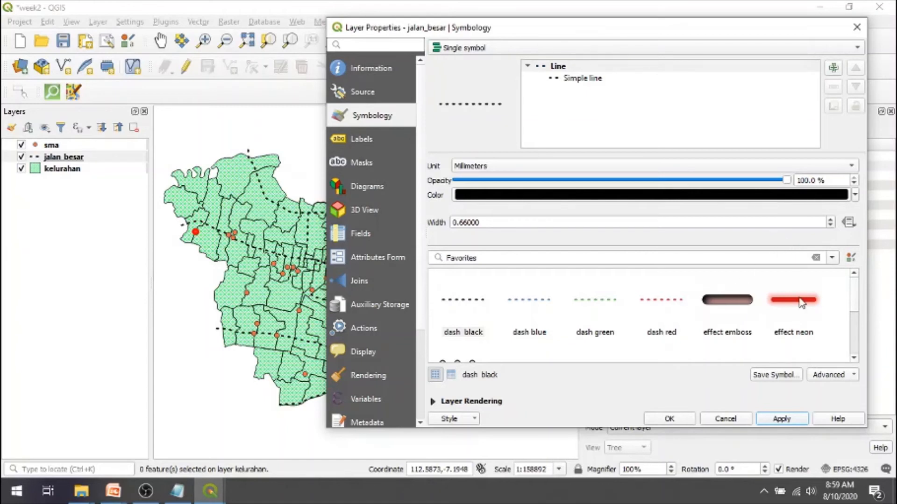
- Apply the topo main road preset to the jalan_besar lines and close the layer properties
drag(854, 289, 862, 327)
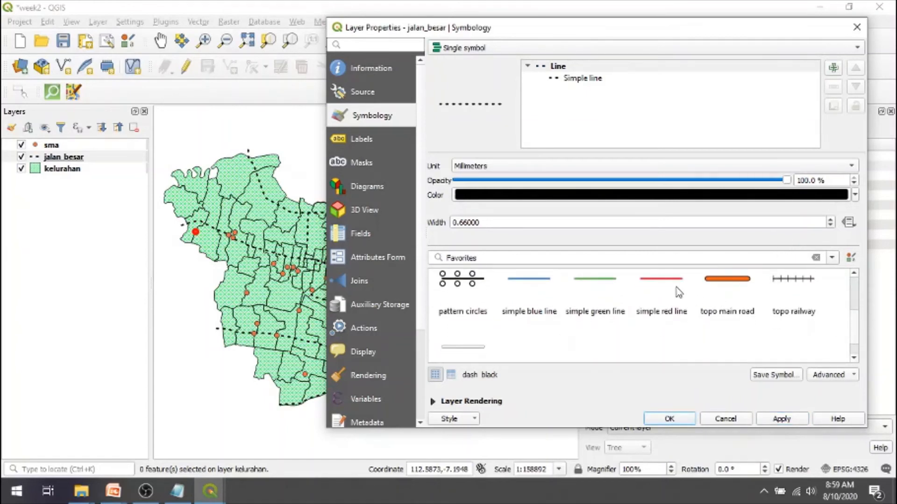
click(729, 279)
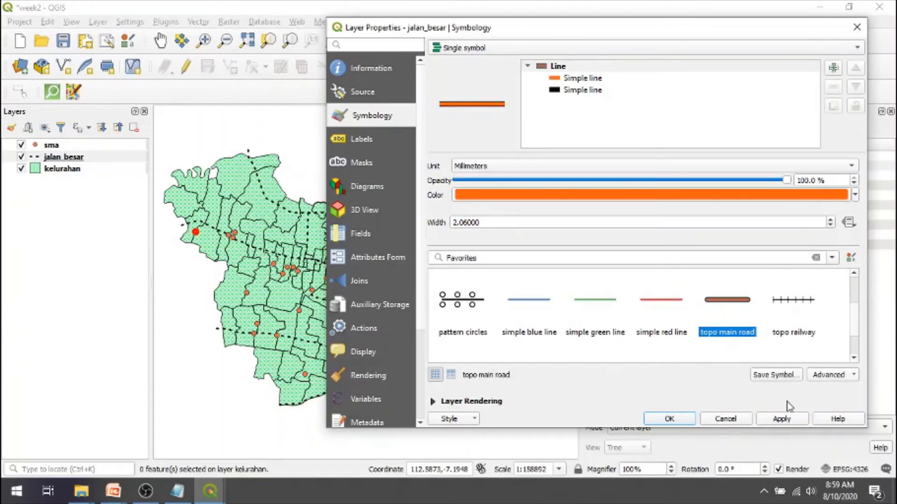
click(789, 419)
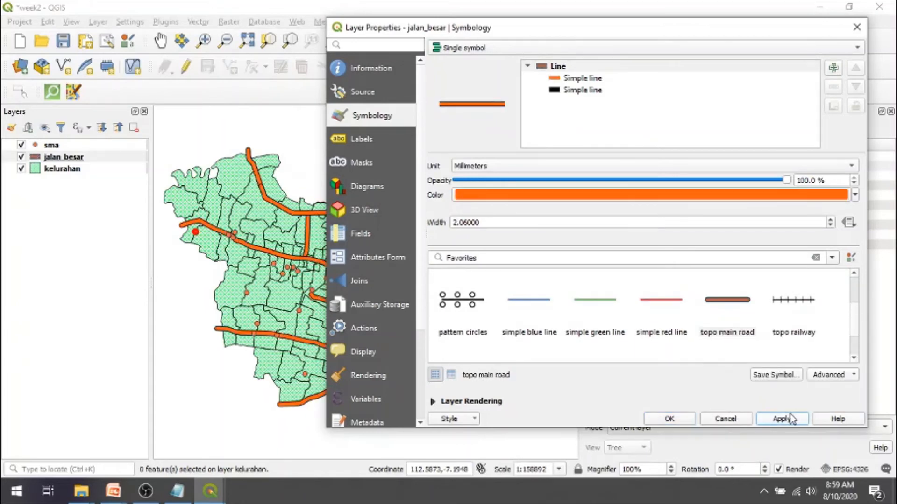
click(668, 418)
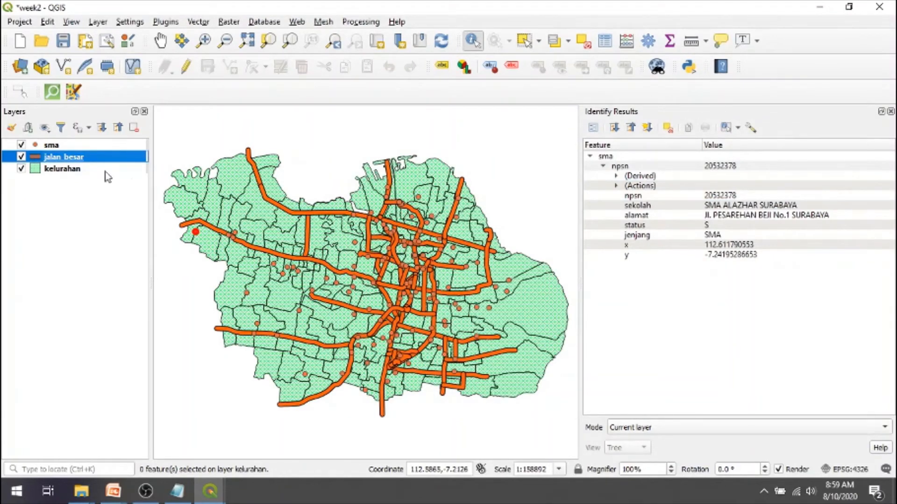
- Reopen the jalan_besar symbology, apply the simple red line preset, and close the layer properties
double_click(35, 161)
click(714, 194)
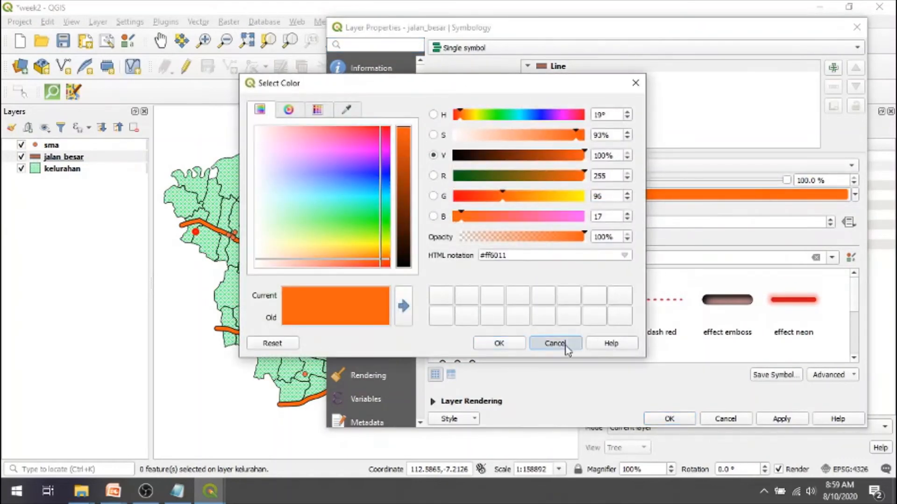
click(564, 343)
click(802, 308)
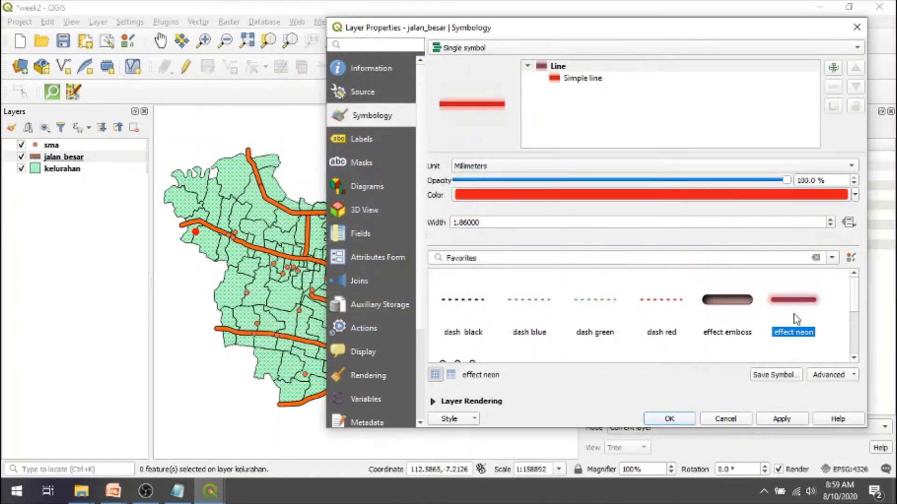
click(859, 336)
scroll(859, 348, down, 2)
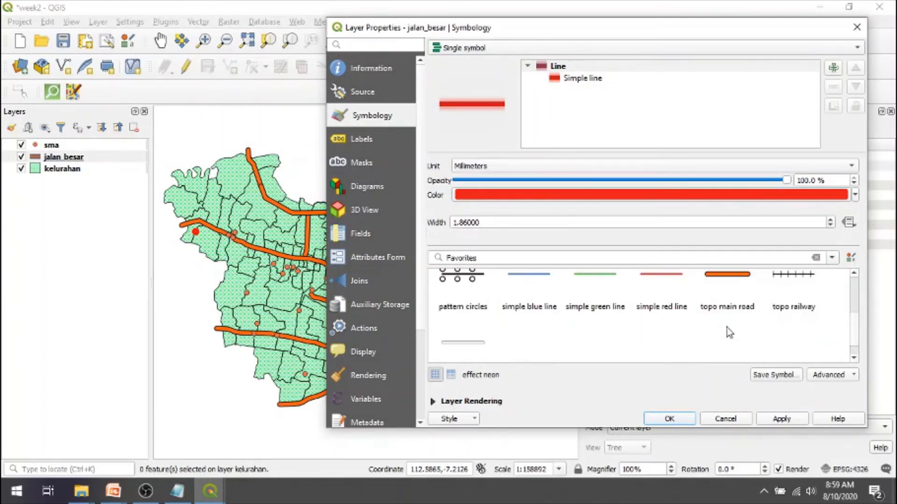
click(675, 309)
click(782, 419)
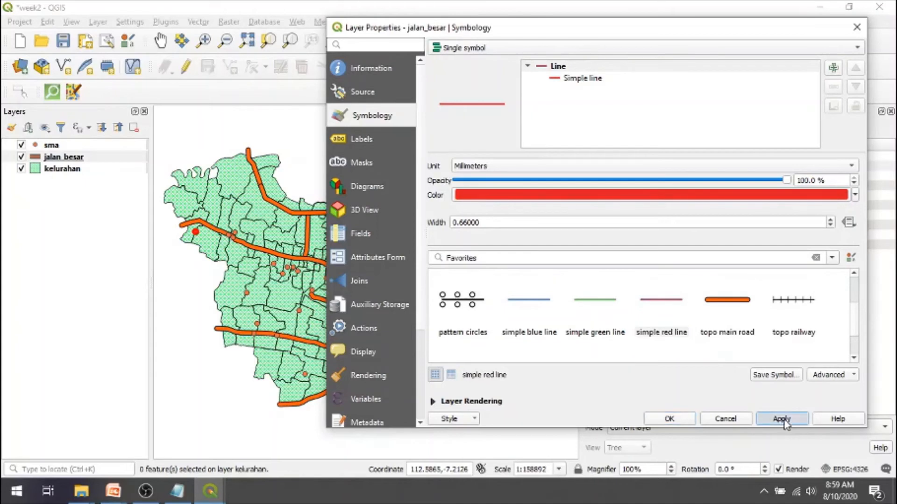
click(673, 421)
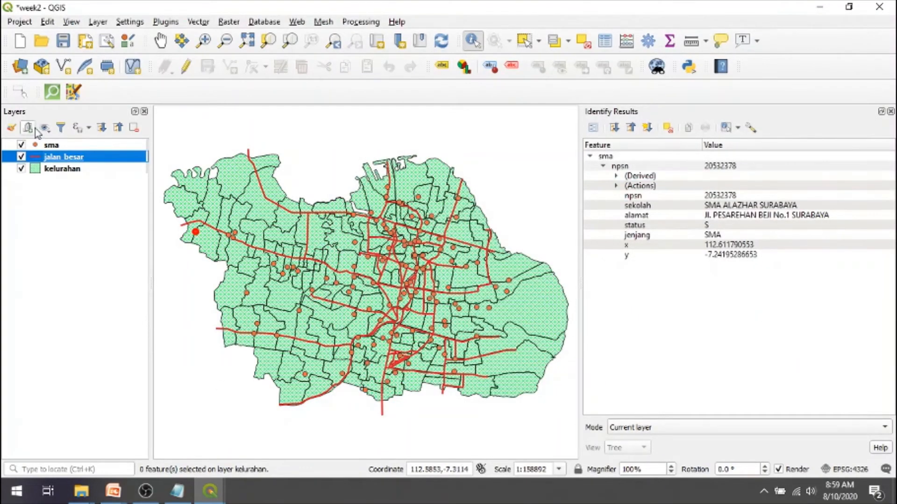
- Open the sma layer's symbology and set its simple marker size to 3.6 mm
click(40, 149)
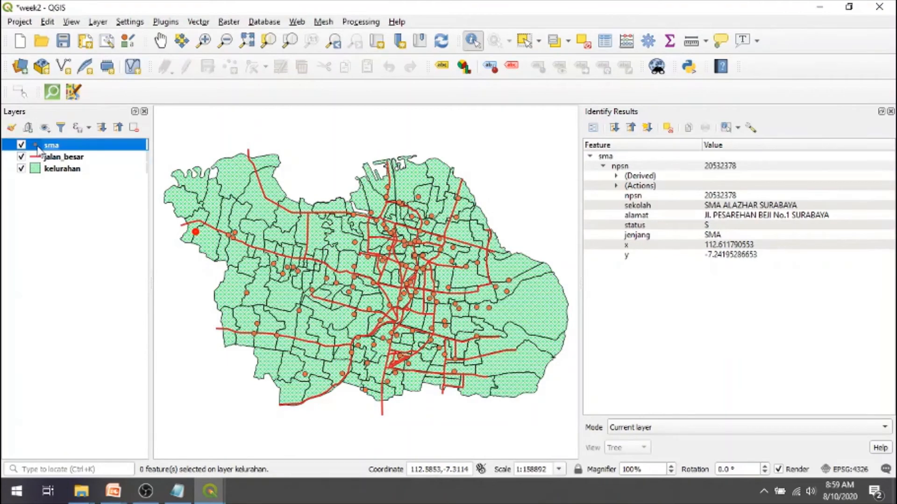
double_click(39, 149)
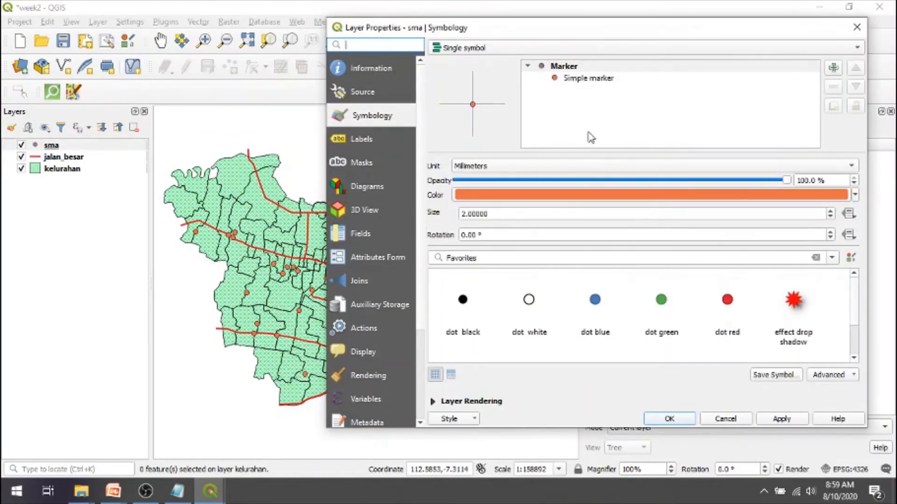
click(581, 79)
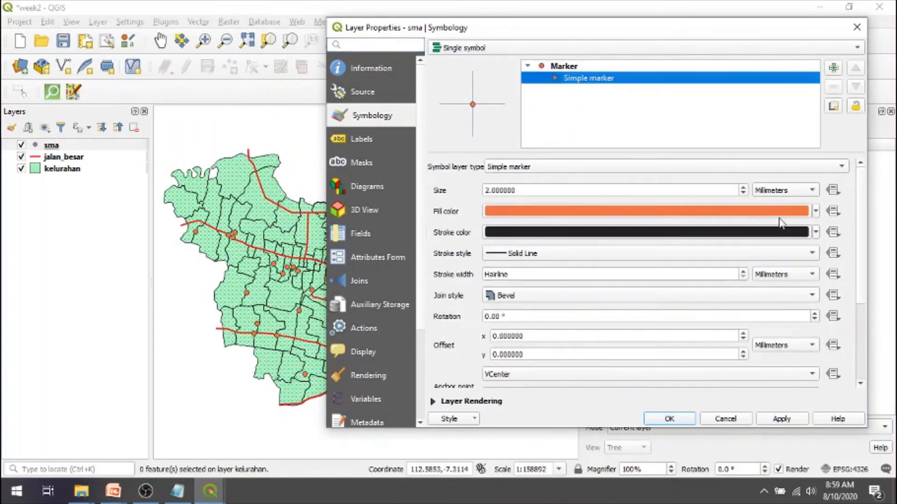
click(744, 187)
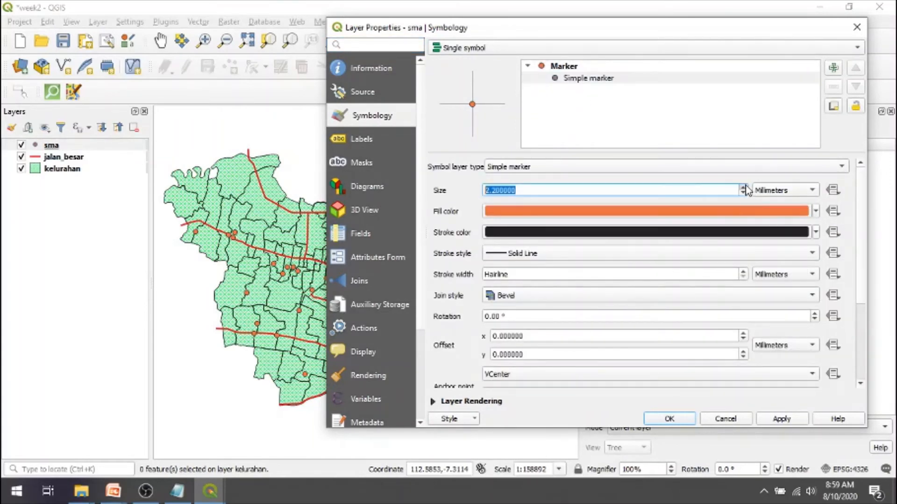
click(743, 188)
click(743, 187)
click(743, 187)
- Set the sma marker's fill color to bright cyan and apply it to the layer
click(816, 212)
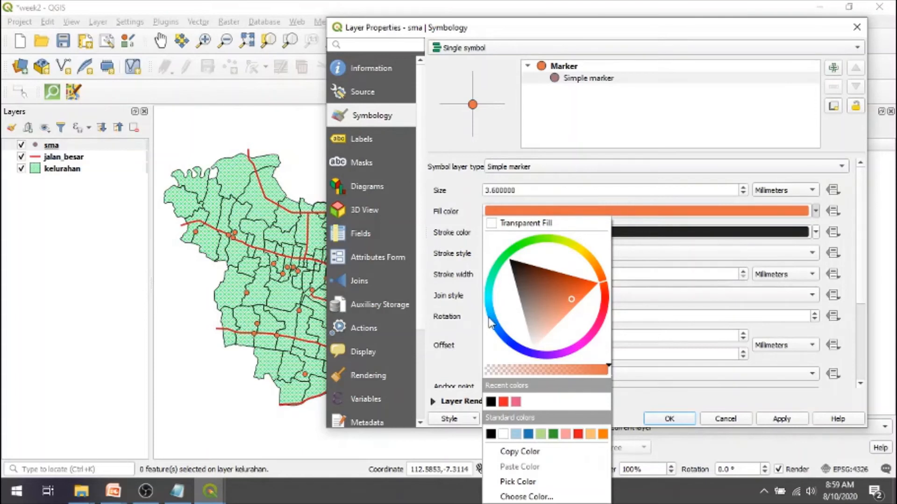
click(512, 344)
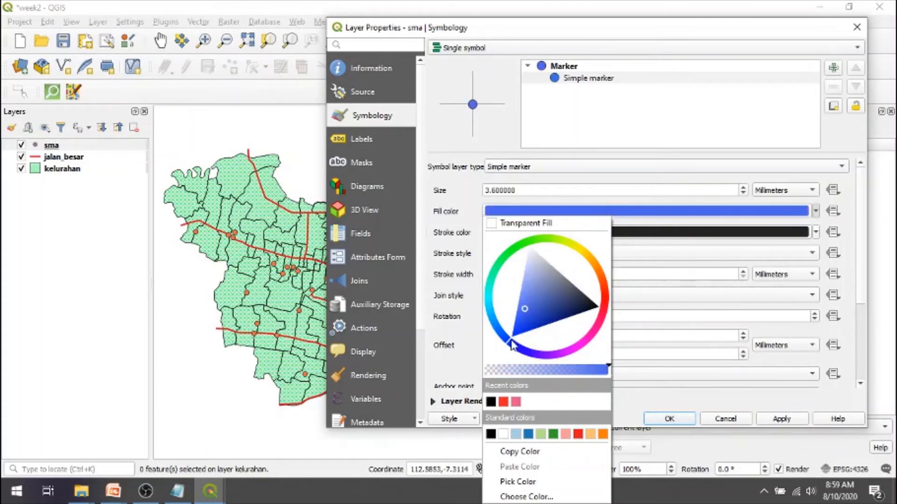
click(488, 306)
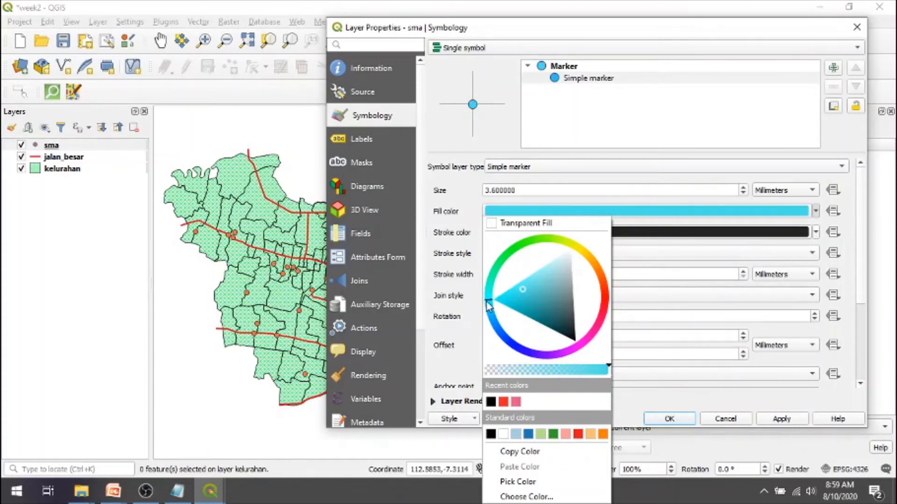
click(509, 296)
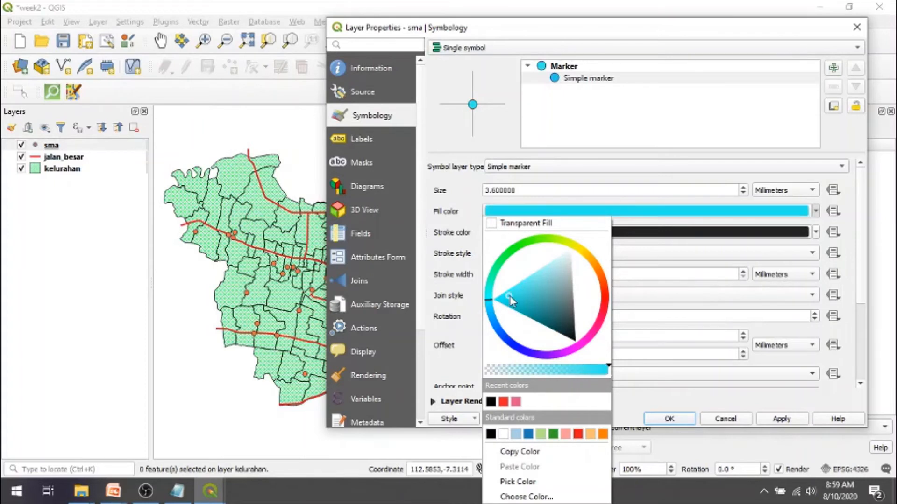
click(629, 319)
click(768, 420)
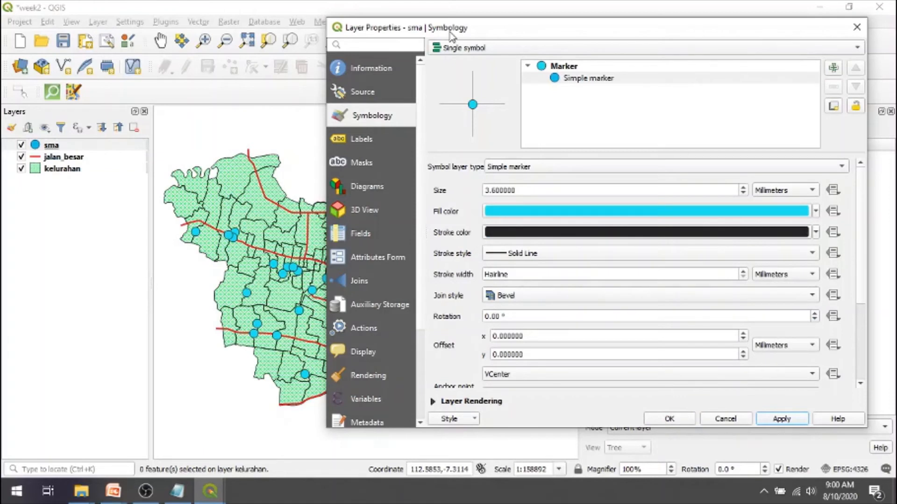
right_click(595, 26)
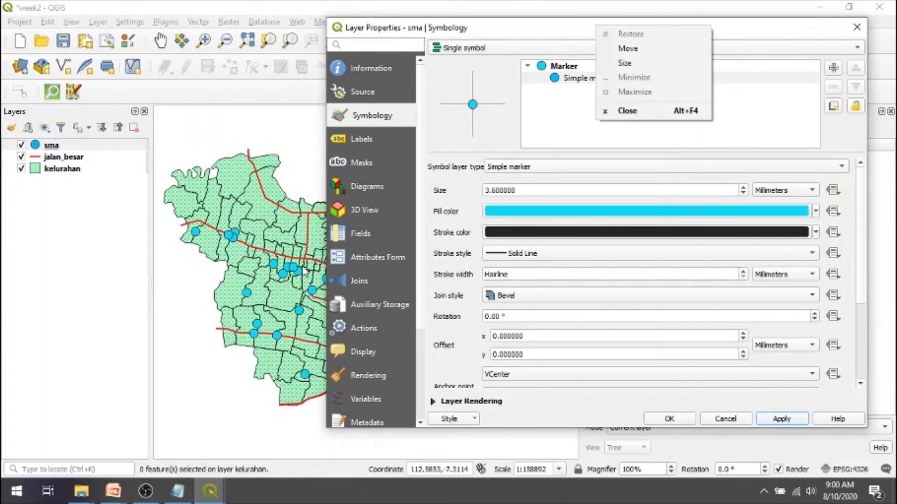
click(761, 115)
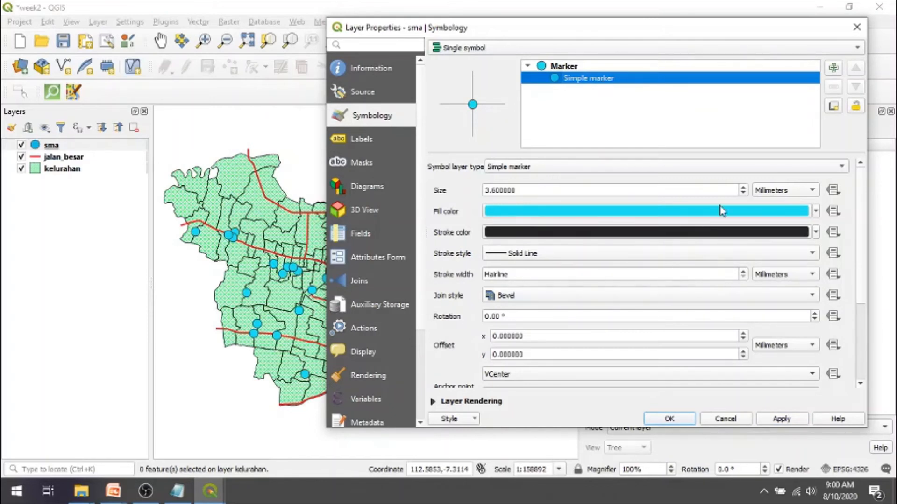
click(841, 167)
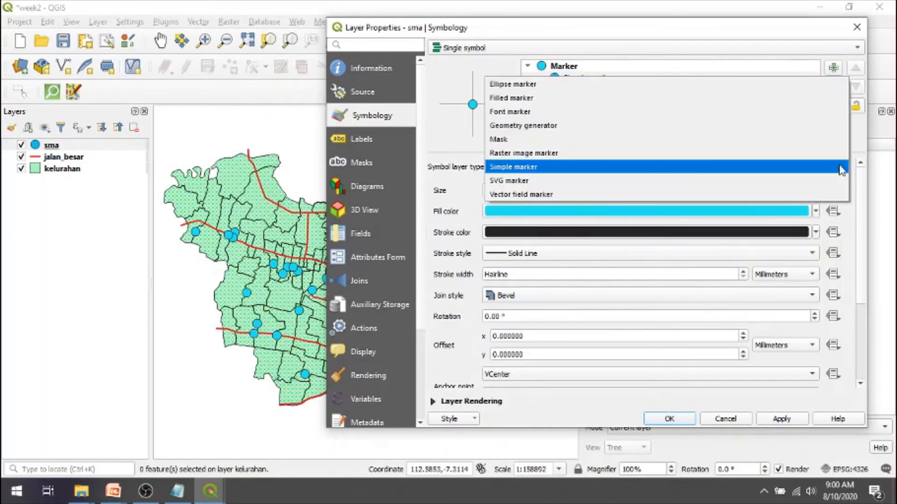
click(840, 168)
click(841, 166)
click(840, 168)
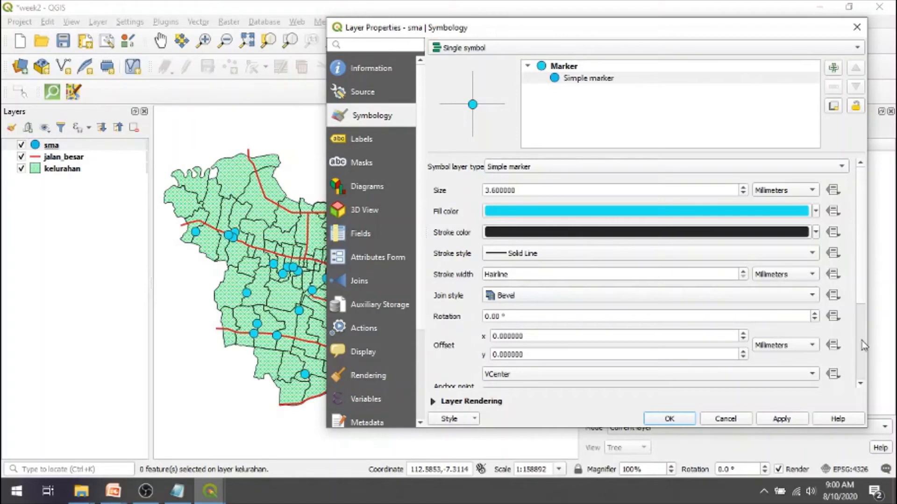
- Change the sma marker shape to a star and apply it
scroll(862, 346, down, 5)
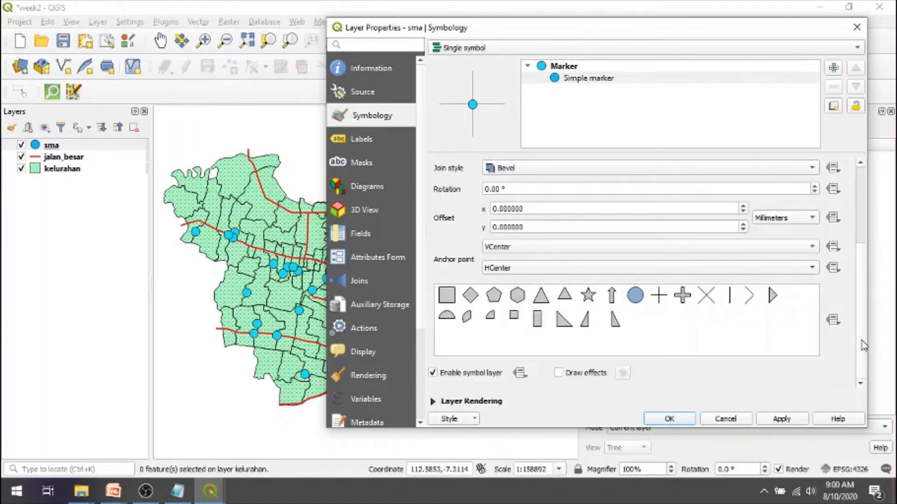
click(682, 295)
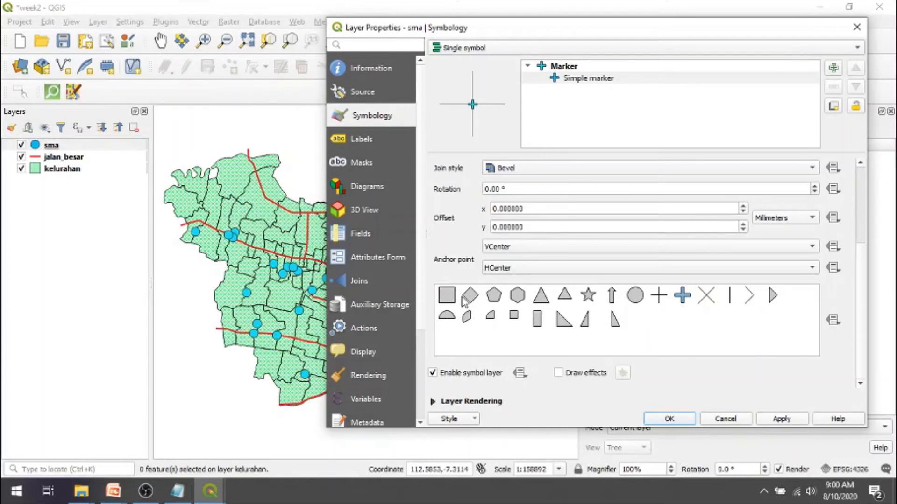
click(589, 296)
click(770, 420)
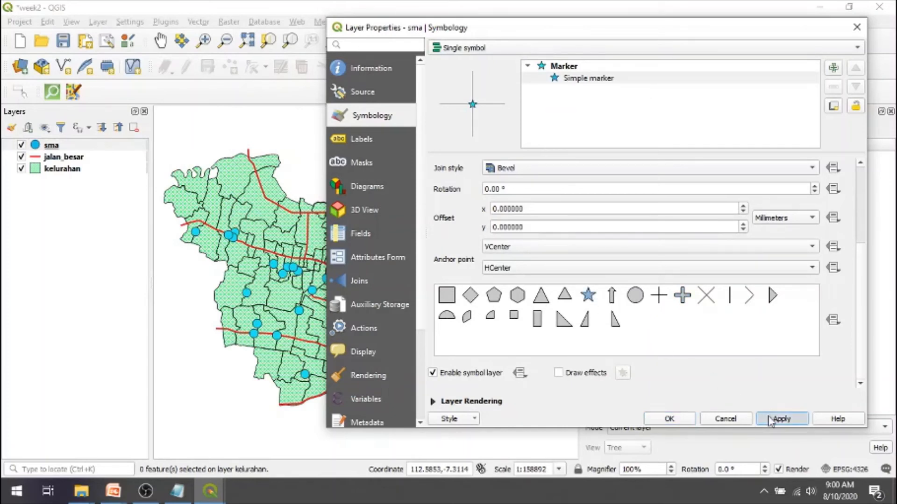
- Change the sma marker shape to a hexagon and apply it
click(682, 295)
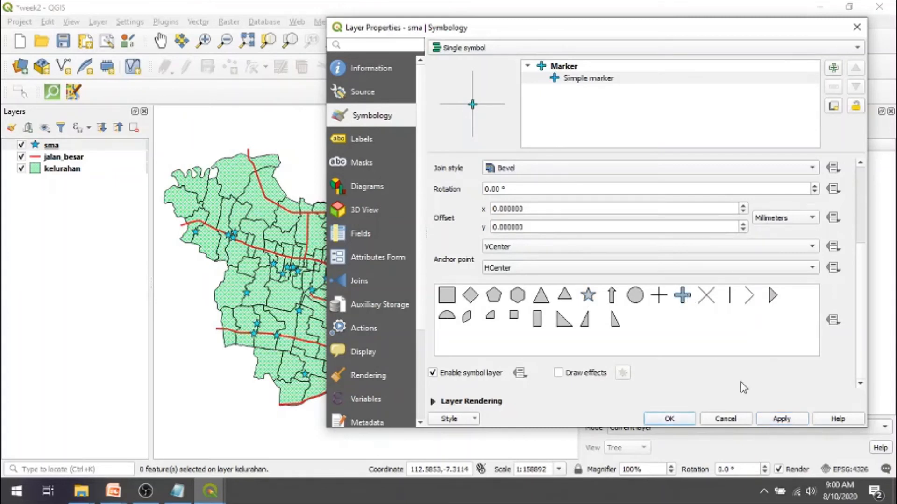
click(542, 298)
click(516, 299)
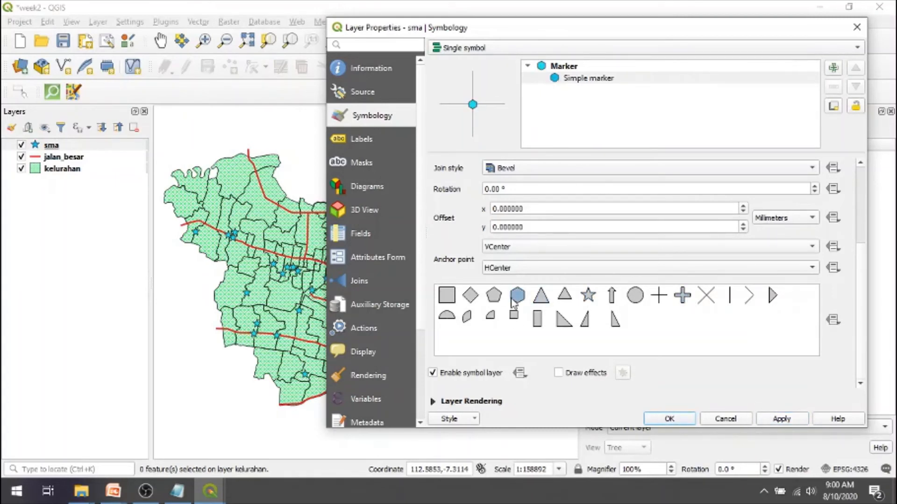
click(774, 423)
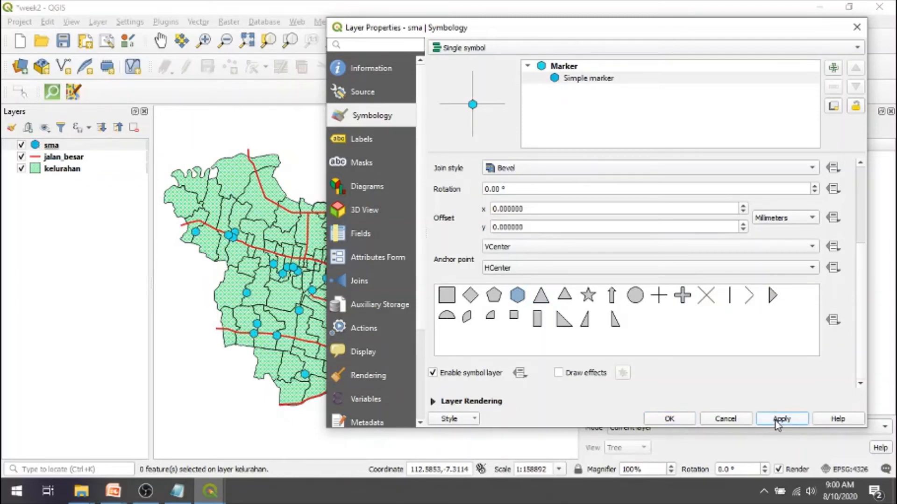
- Add a second simple marker to the sma symbol, set the hexagon marker's size to 4.2 mm, and apply
click(834, 69)
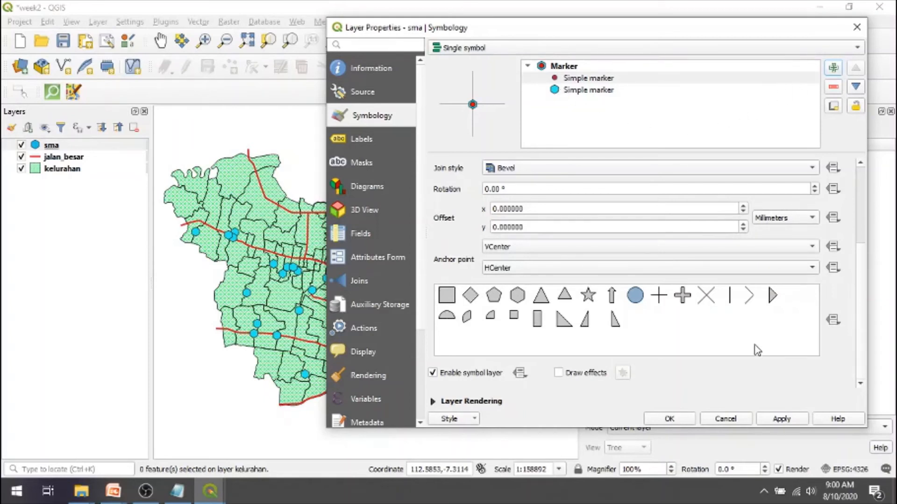
click(777, 421)
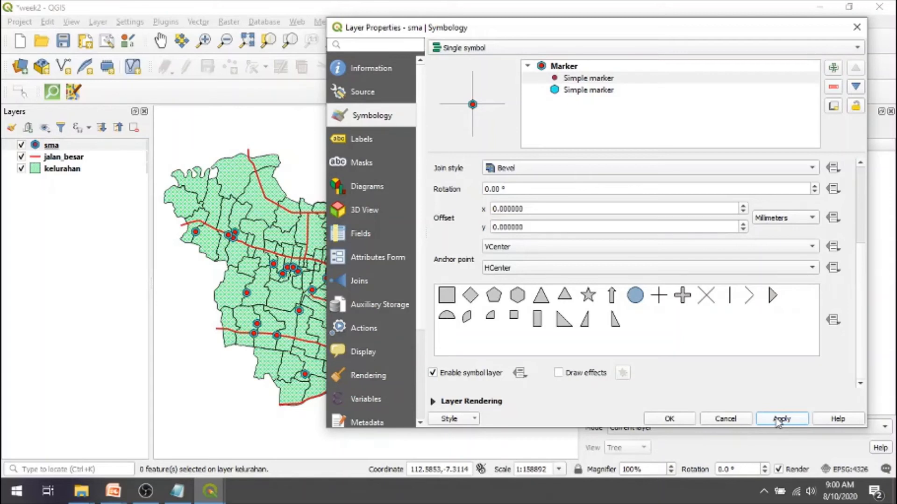
click(605, 90)
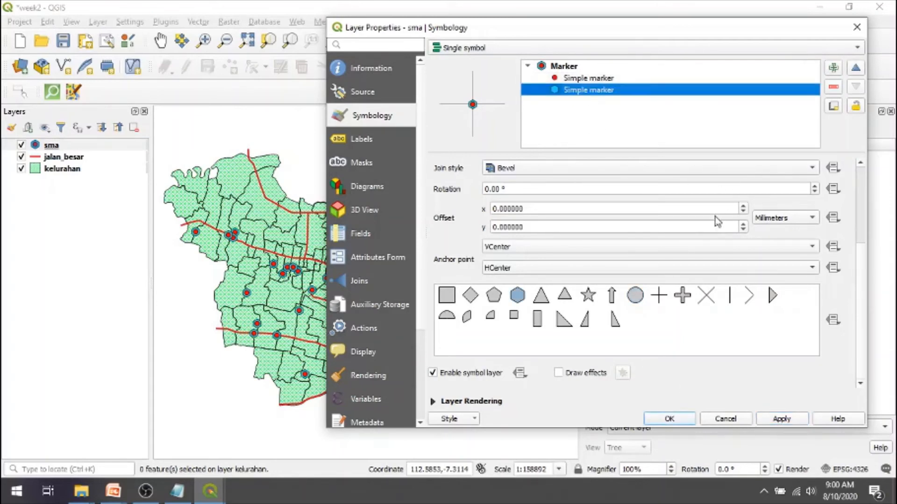
scroll(860, 184, up, 3)
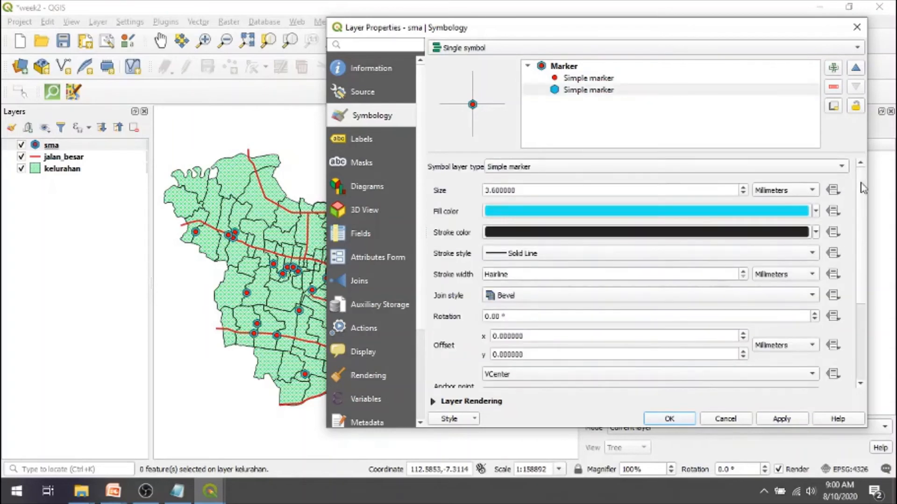
triple_click(743, 187)
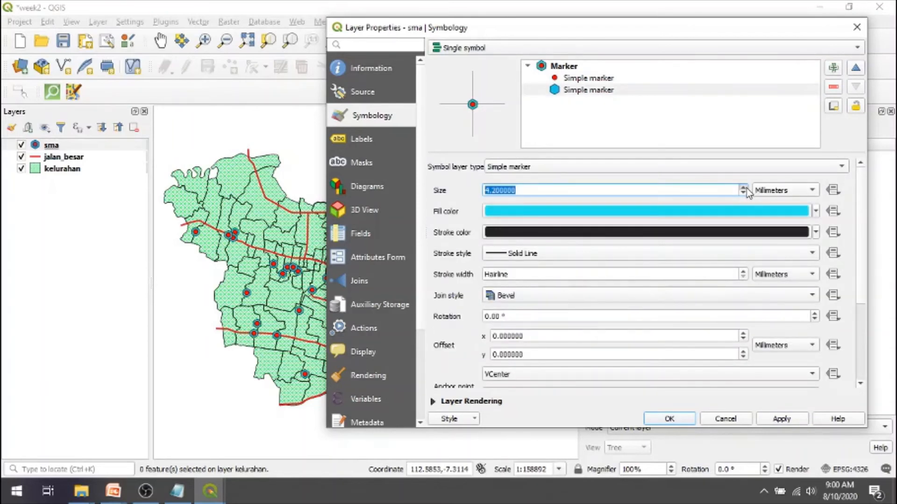
click(779, 422)
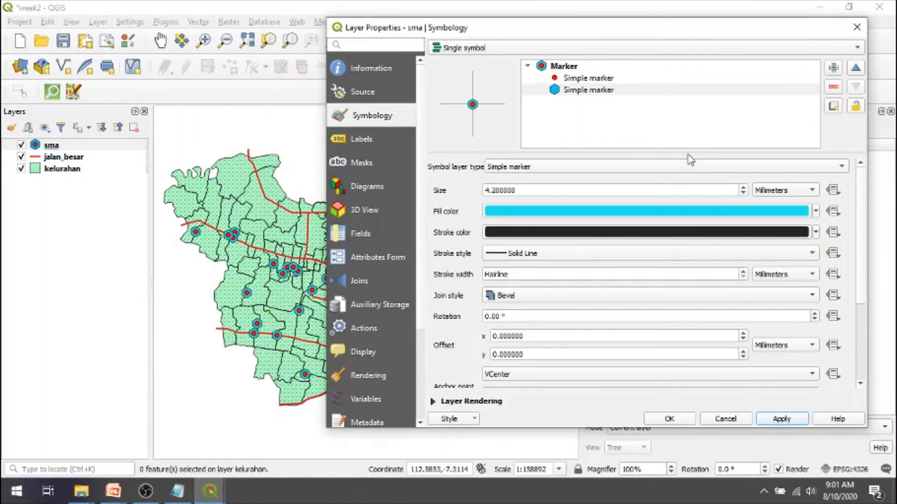
click(466, 50)
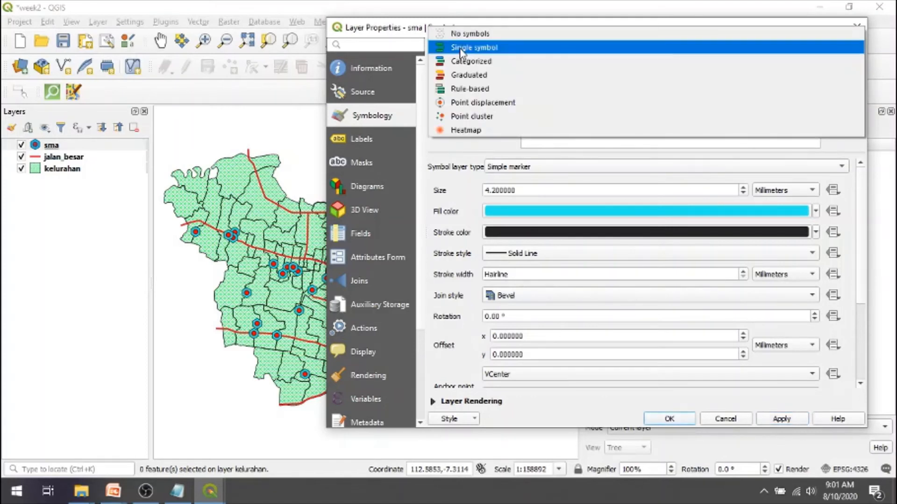
click(466, 49)
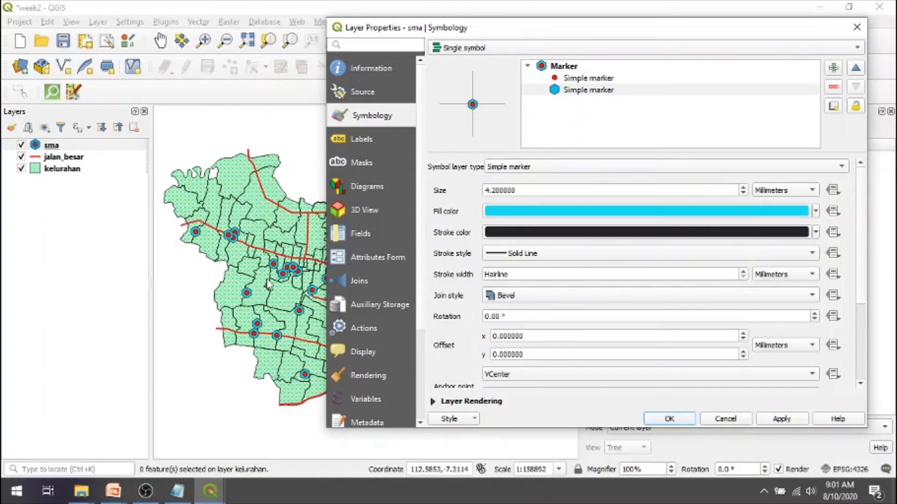
mouse_move(527, 218)
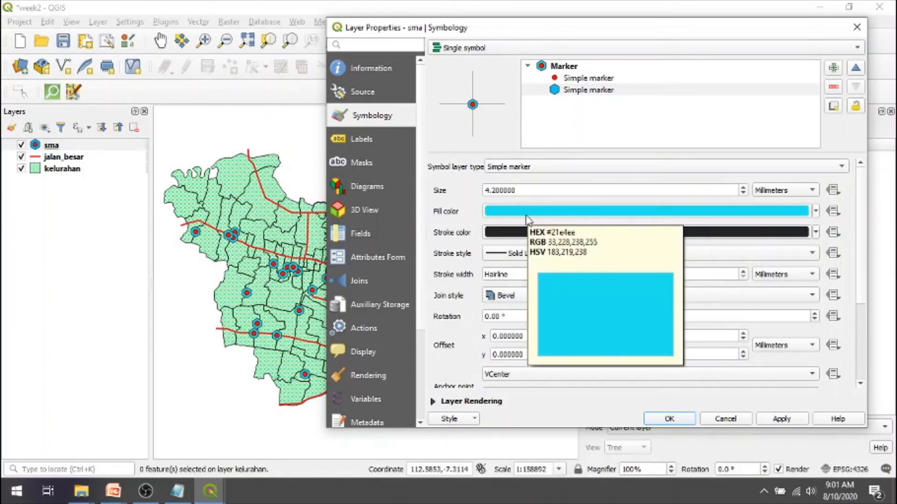
- Change the sma symbol's hexagon marker to a font marker using the Webdings font family
click(682, 173)
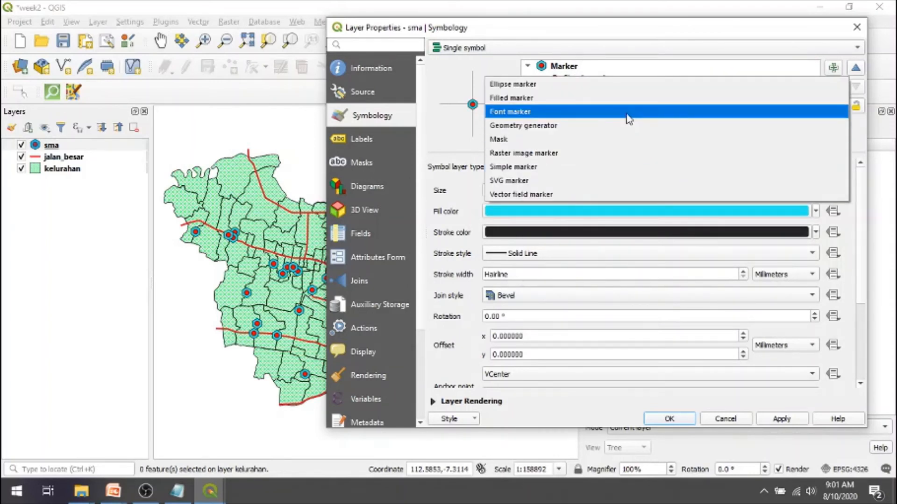
click(598, 112)
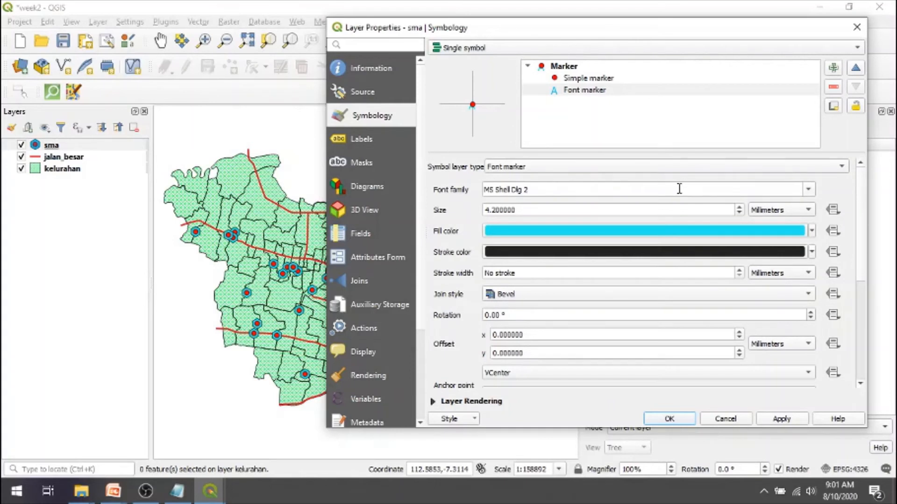
click(810, 192)
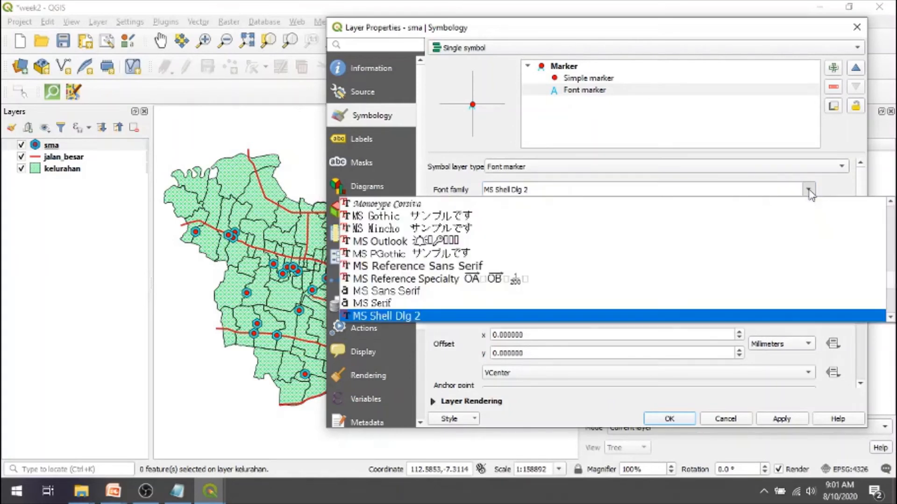
click(810, 191)
click(810, 191)
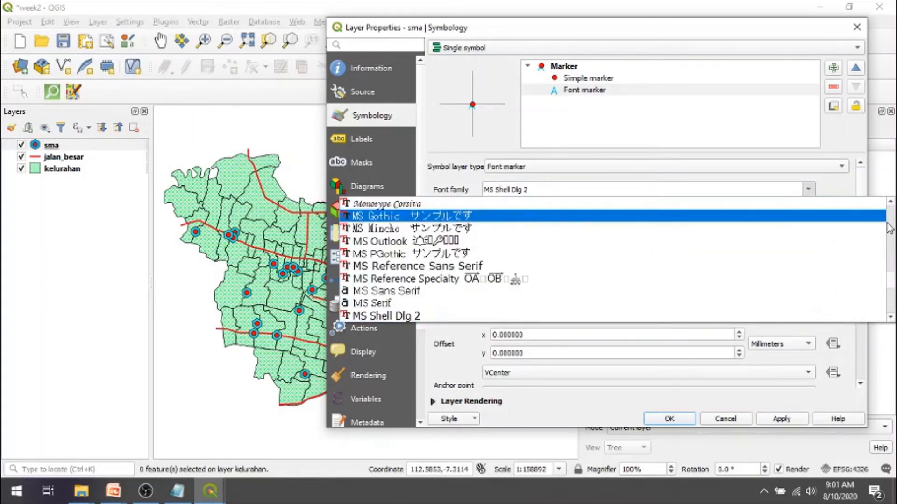
drag(893, 290, 894, 310)
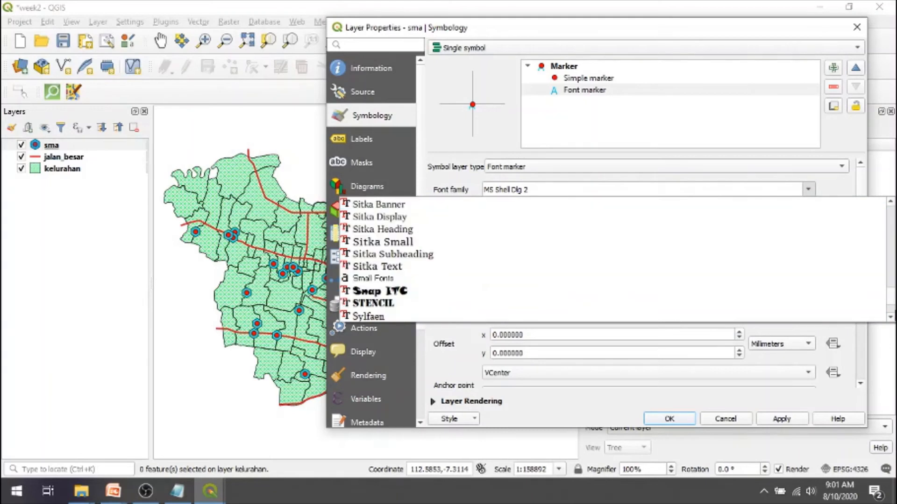
click(895, 311)
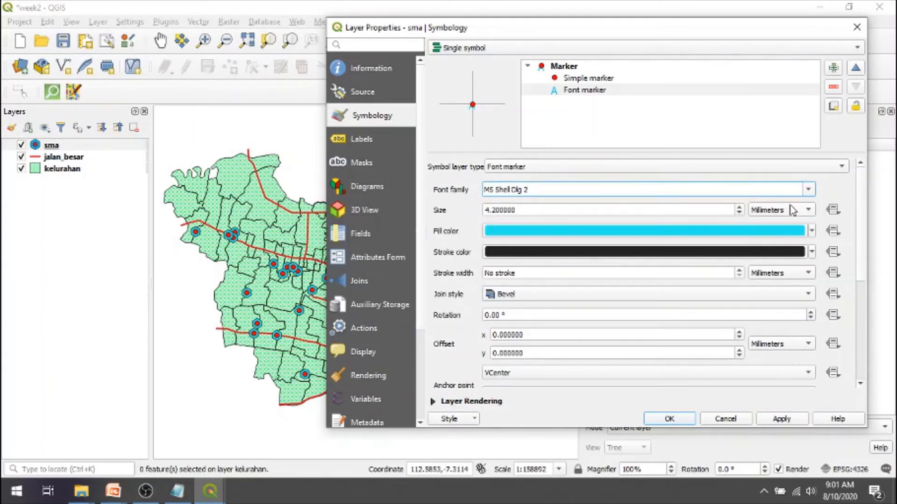
click(809, 189)
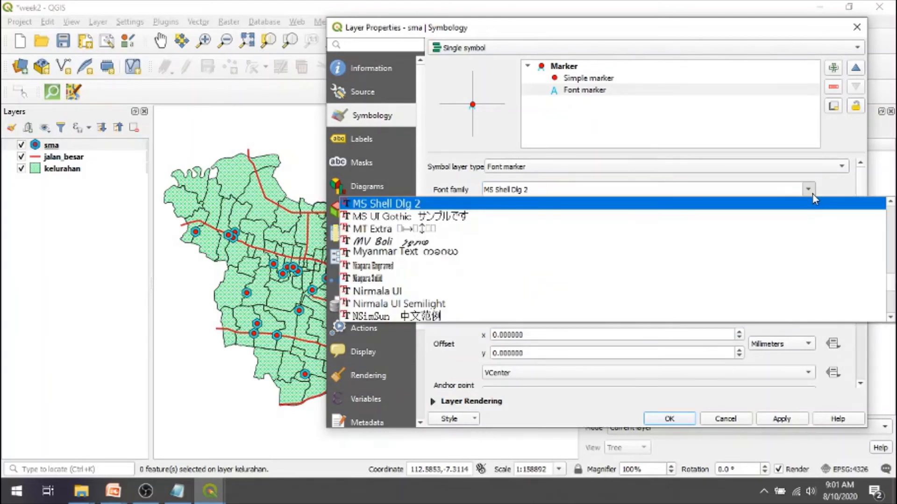
key(w)
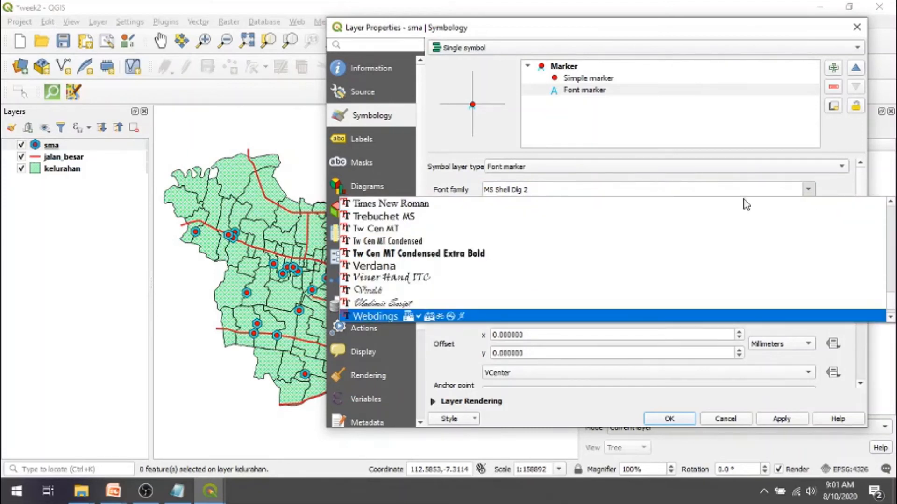
click(450, 317)
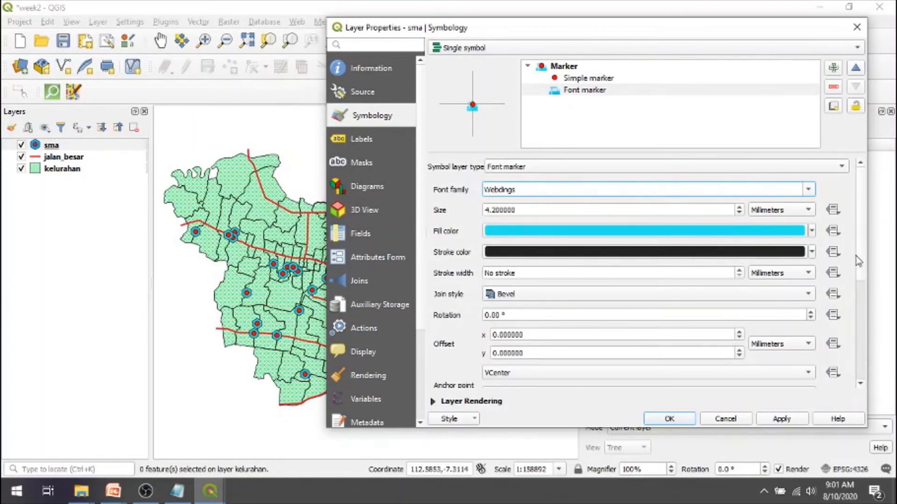
- Choose the heart character for the Webdings font marker and apply it to the sma layer
scroll(862, 266, down, 5)
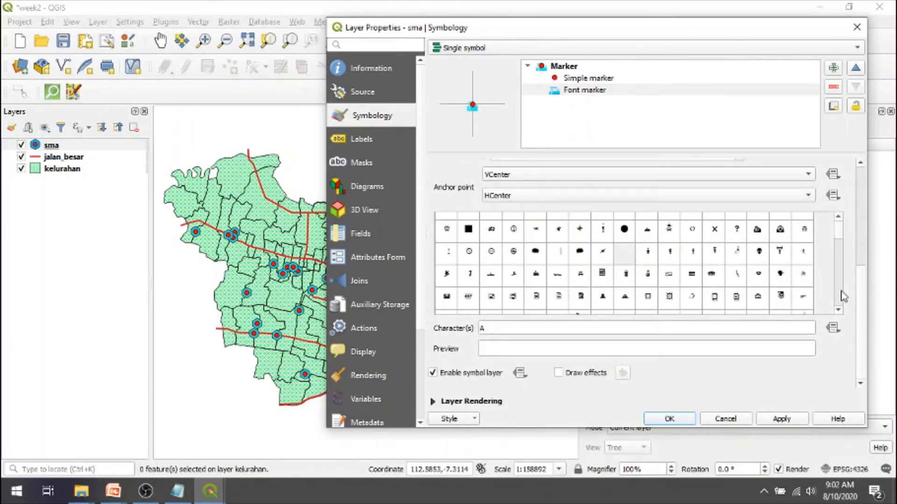
click(838, 310)
click(837, 310)
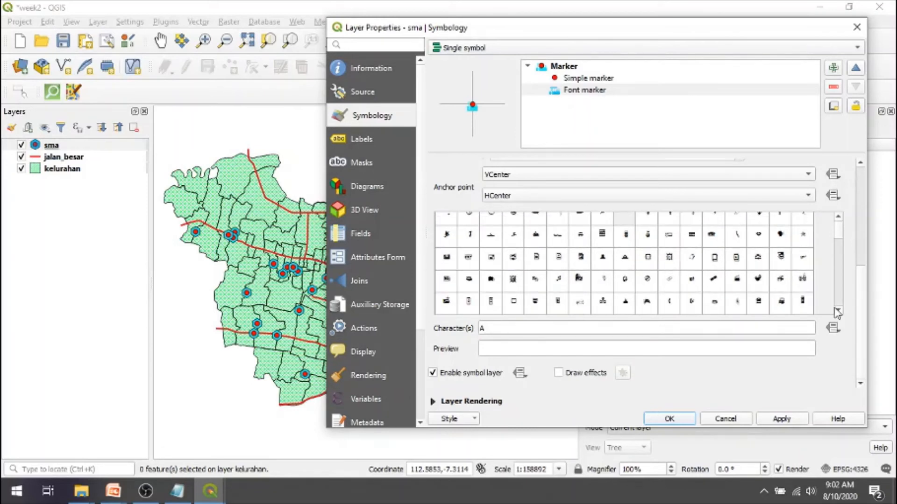
click(838, 311)
click(838, 312)
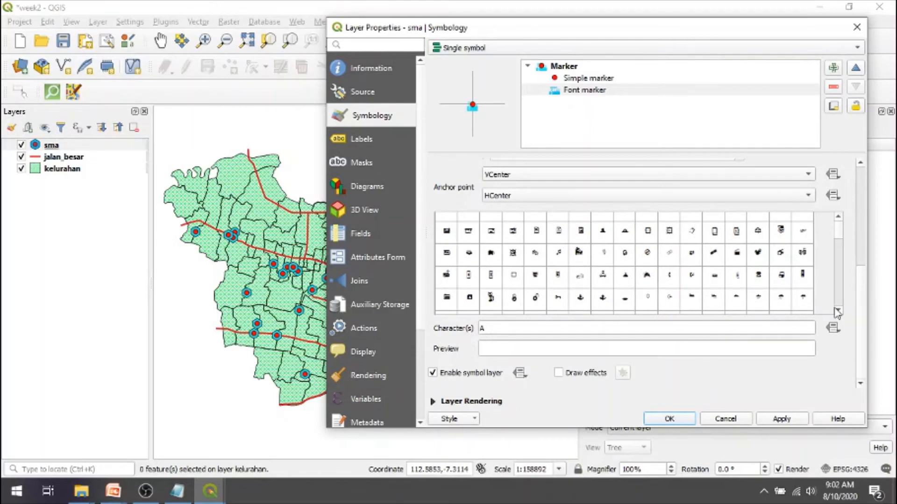
click(837, 311)
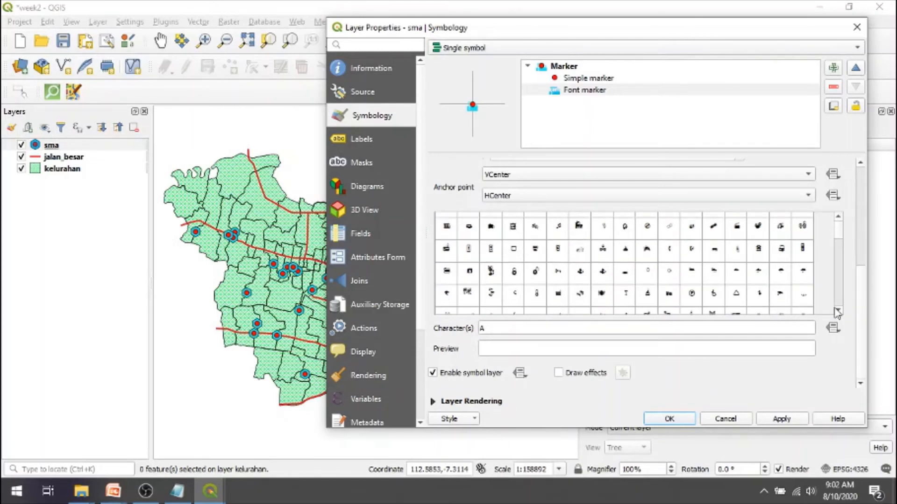
click(837, 310)
click(837, 310)
click(837, 311)
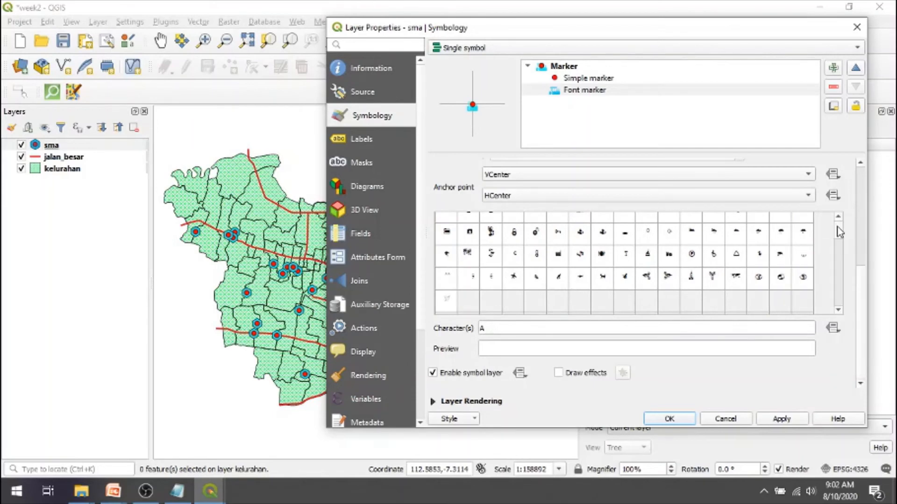
mouse_move(836, 227)
mouse_down()
mouse_move(836, 249)
mouse_move(837, 229)
mouse_up()
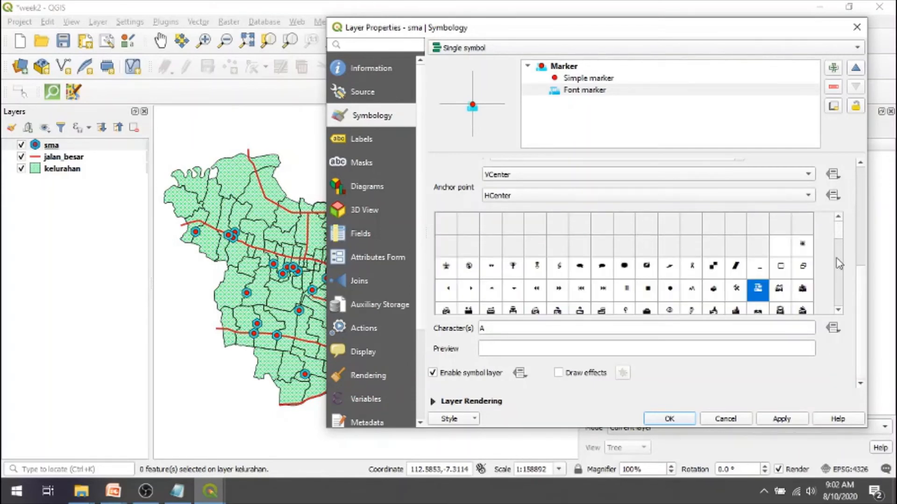
click(838, 271)
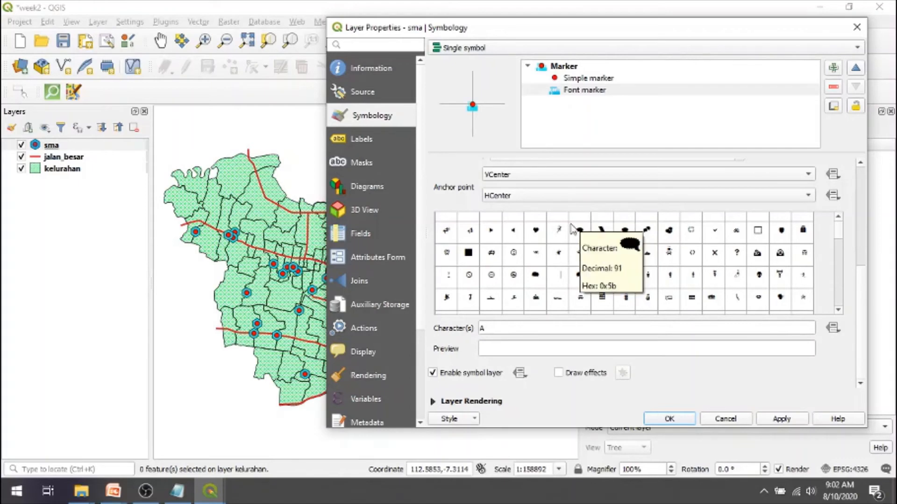
click(538, 232)
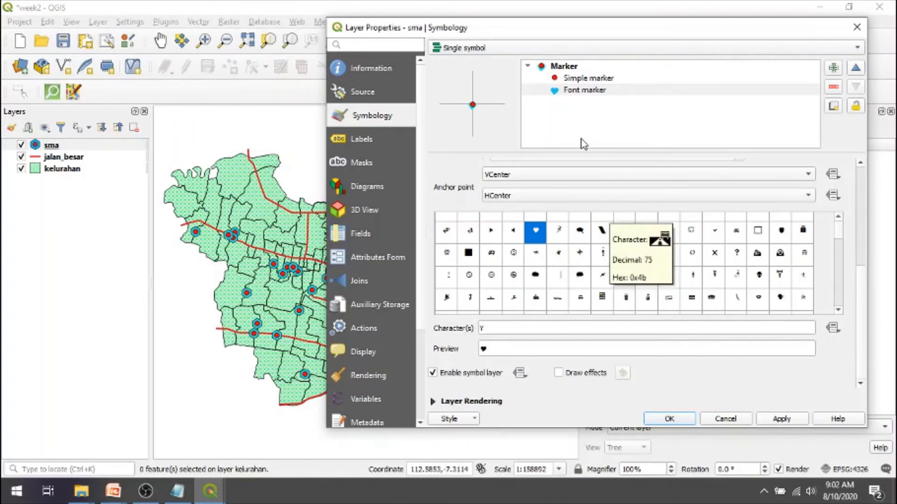
click(770, 421)
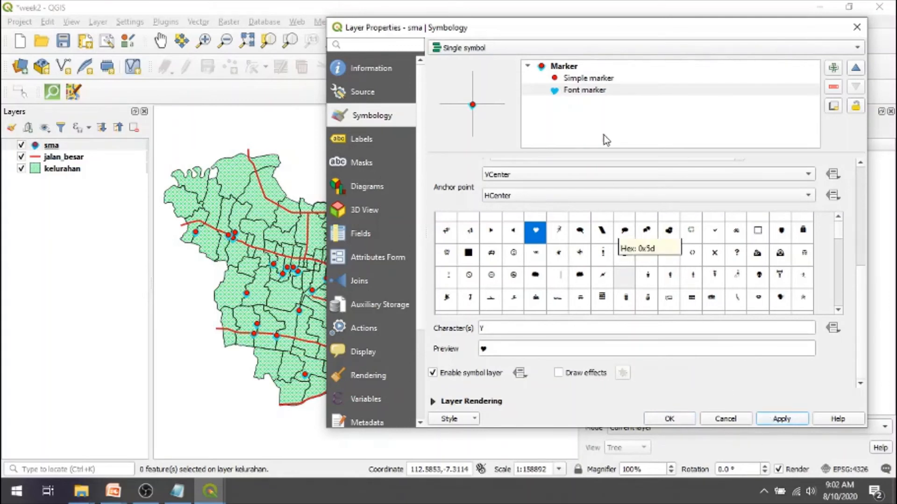
- Remove the red simple marker from the sma symbol and set the heart marker's fill color to the standard light pink
click(597, 80)
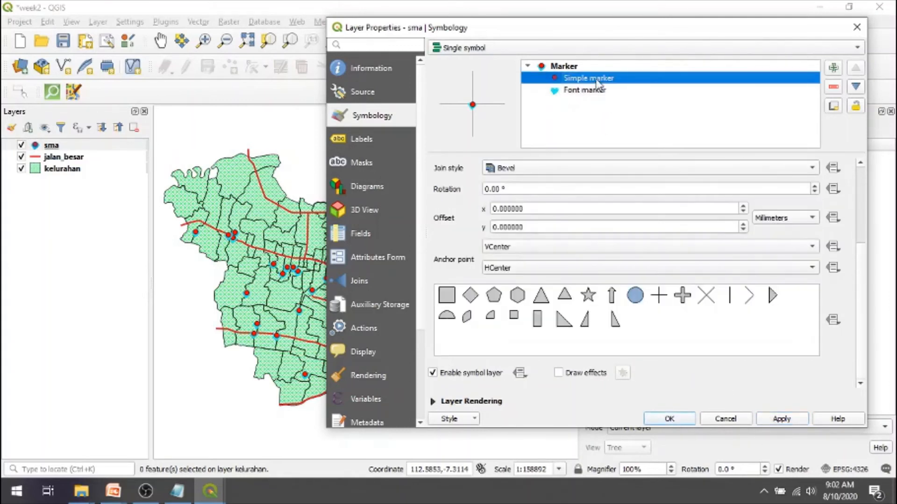
click(833, 88)
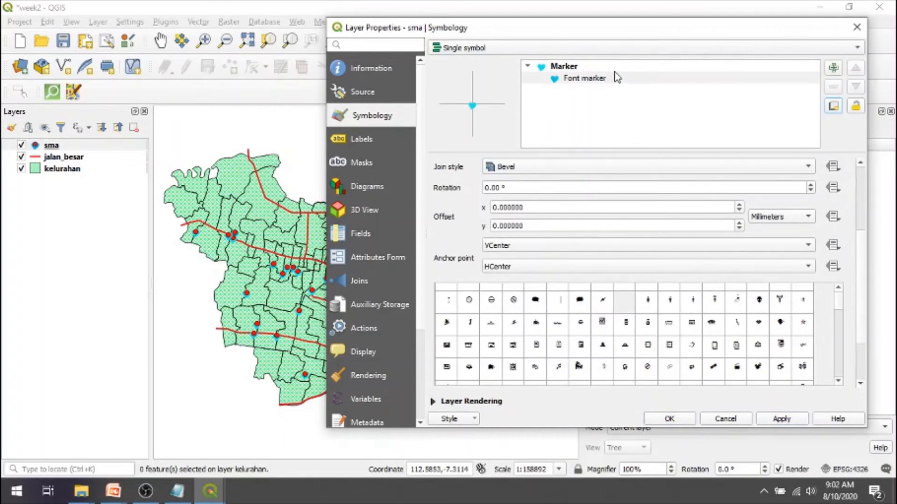
click(559, 80)
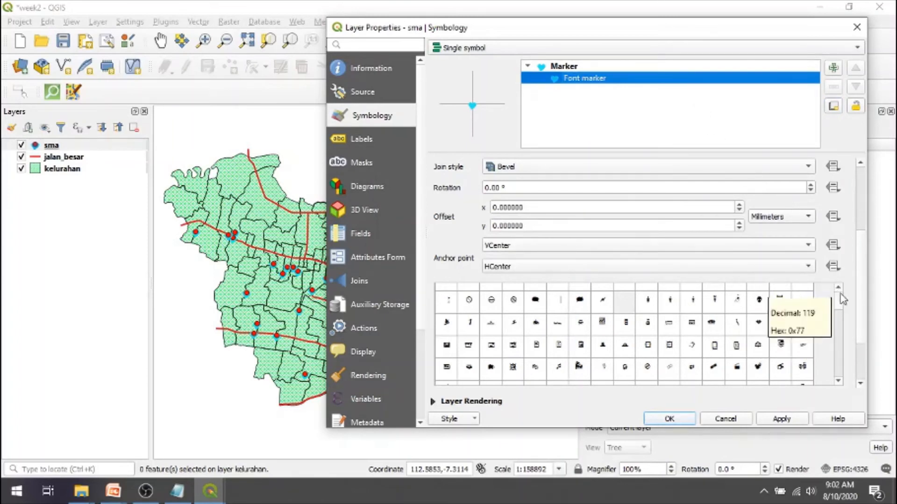
scroll(860, 200, up, 5)
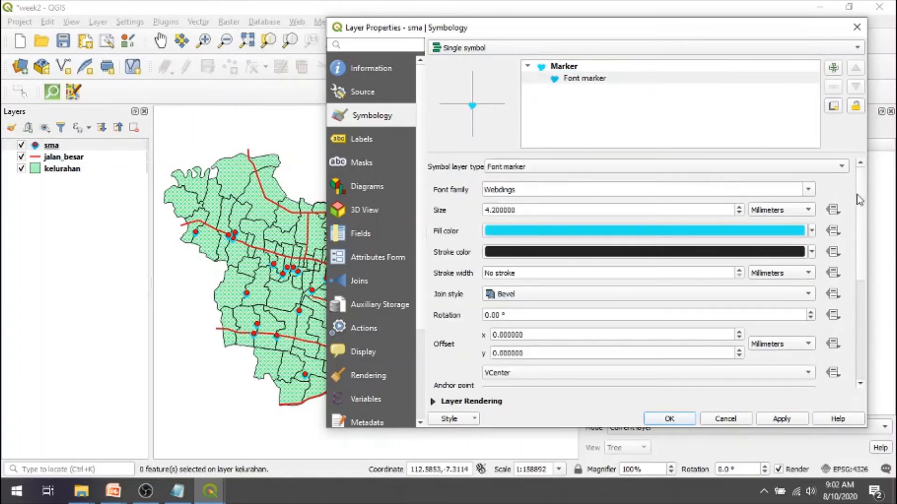
click(812, 231)
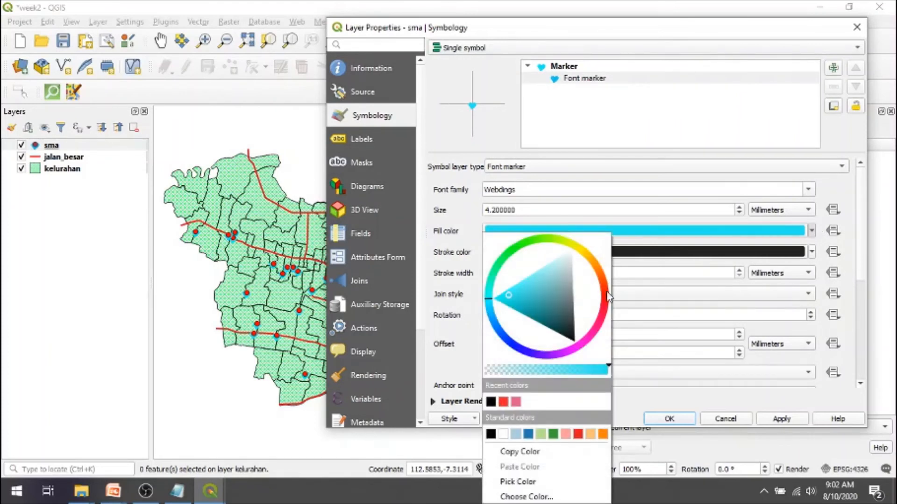
click(600, 330)
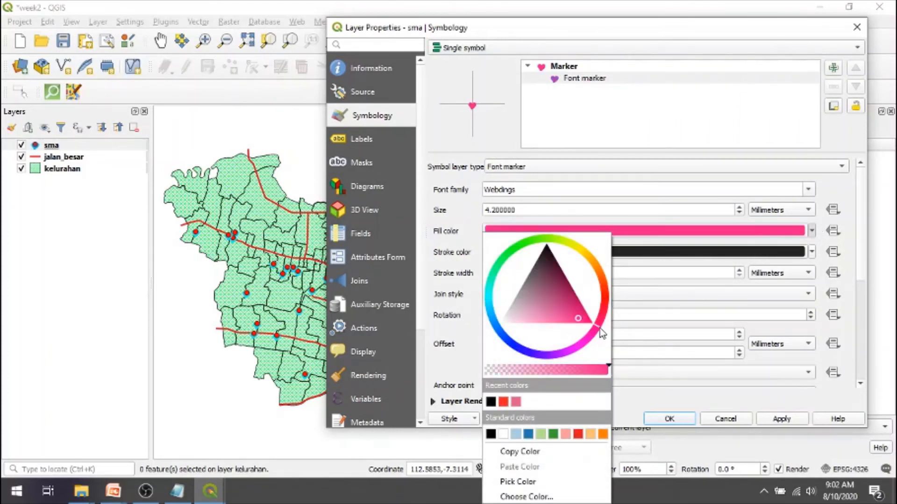
click(565, 435)
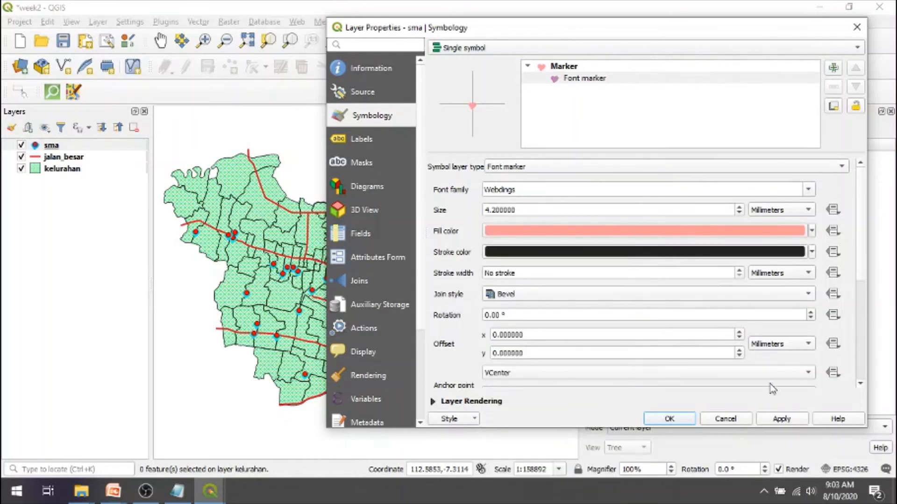
- Set the heart marker's size to 5.6 mm, apply it, and close the sma layer properties
click(739, 207)
click(740, 207)
click(739, 207)
click(740, 207)
click(739, 207)
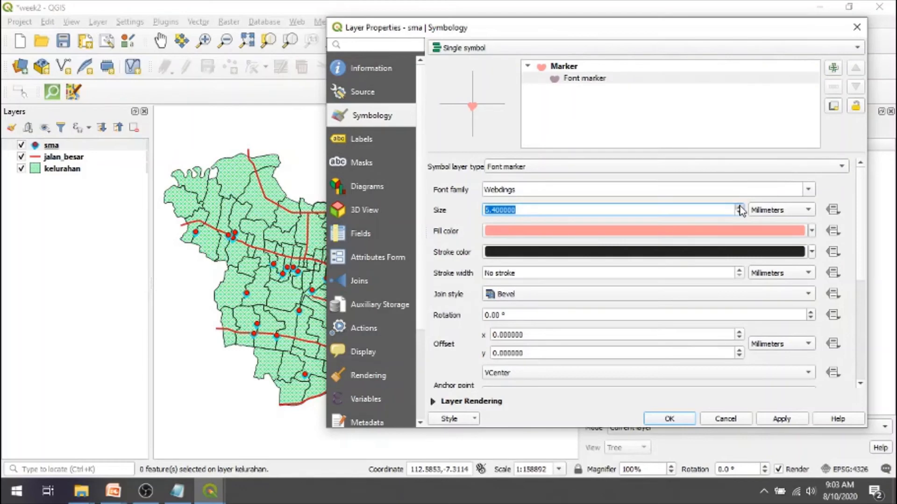
click(779, 419)
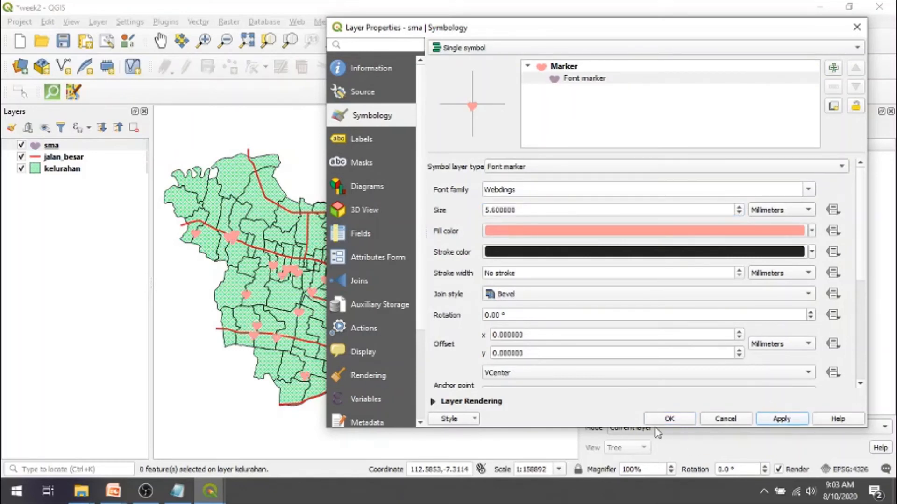
click(670, 419)
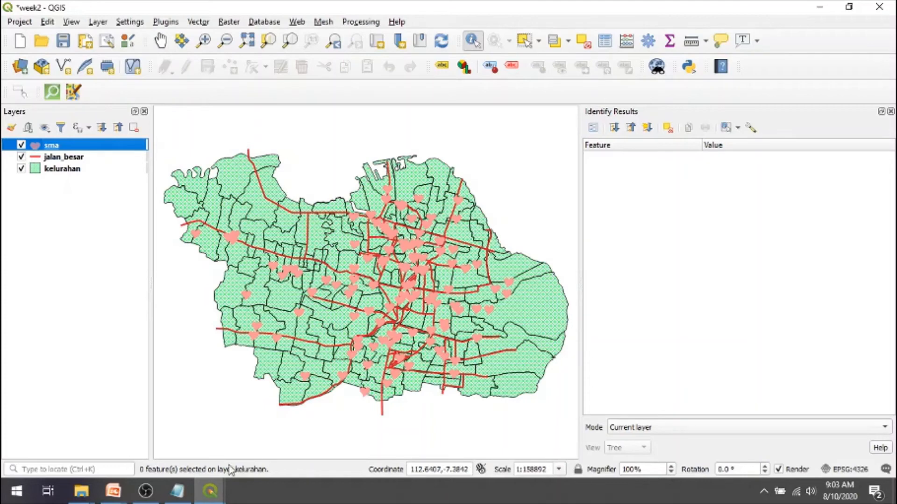
- Switch to the PowerPoint slide show and read the "Styling layer – Single Symbol (2)" slide about font and SVG point markers
mouse_move(117, 499)
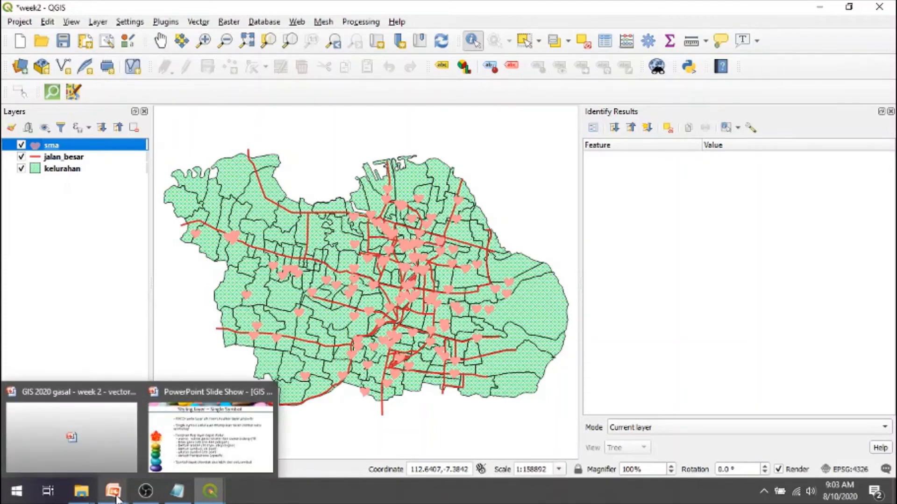
click(209, 447)
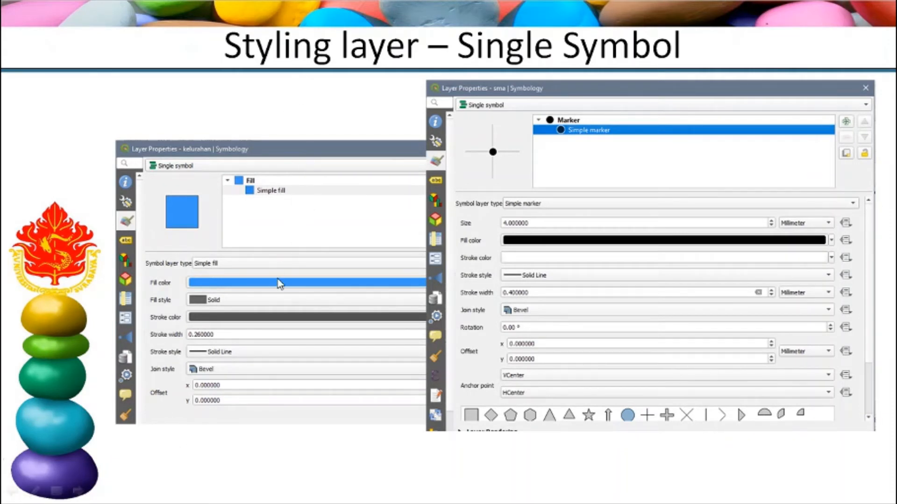
click(542, 139)
key(Left)
click(601, 175)
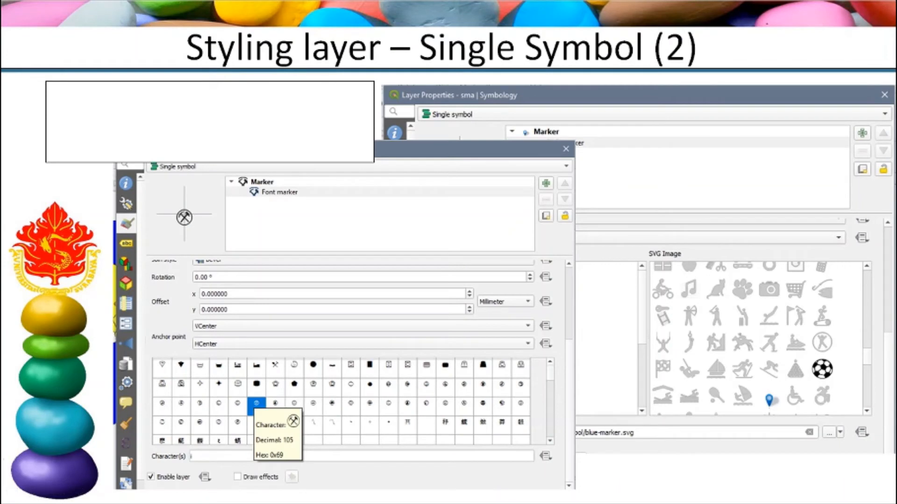
key(Right)
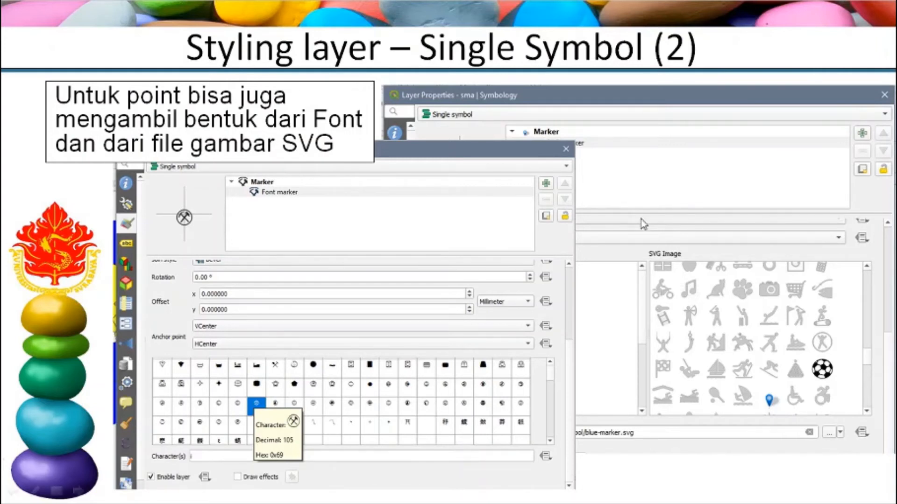
- Switch back to QGIS and change the sma layer's symbol from a font marker to an SVG marker
key(alt+Tab)
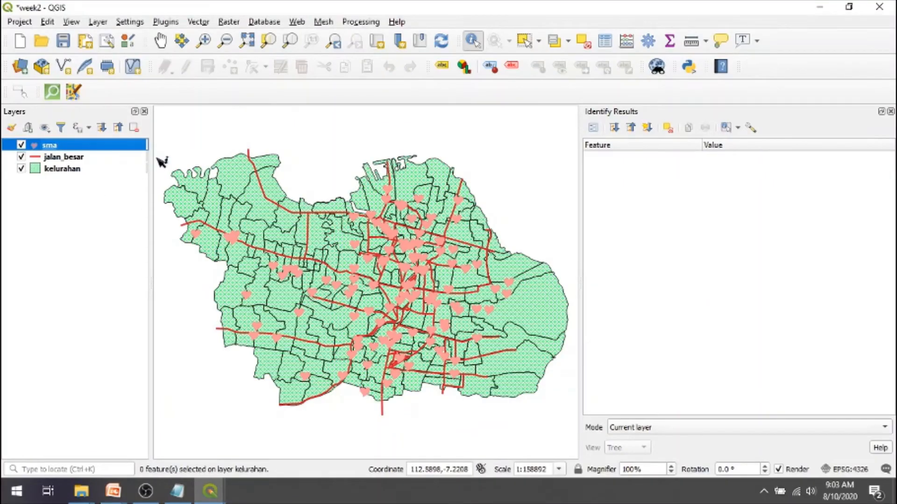
double_click(82, 148)
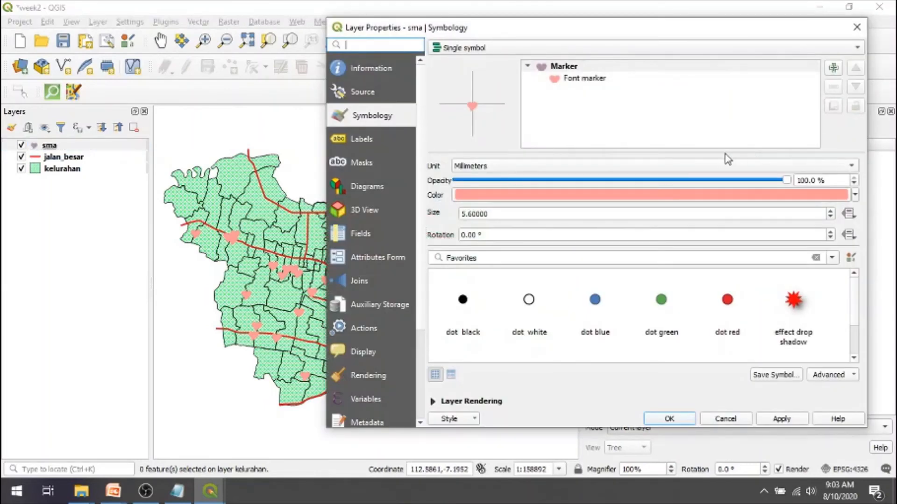
click(599, 81)
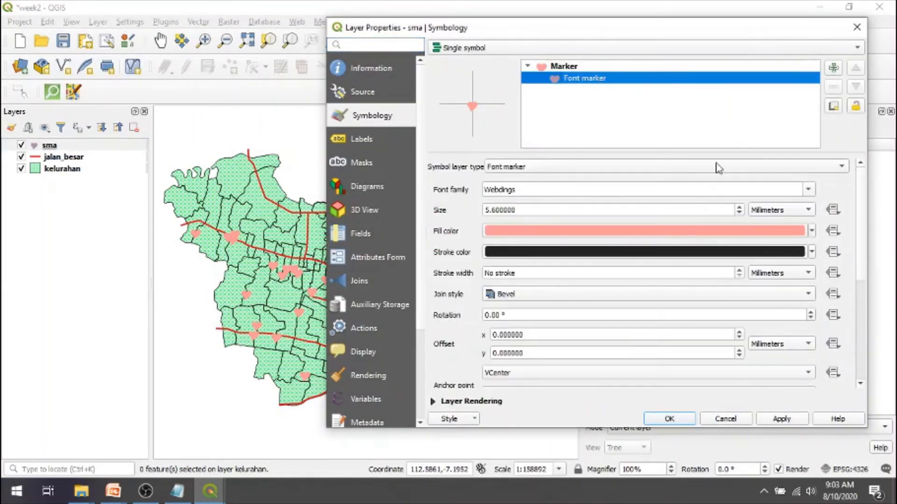
click(844, 168)
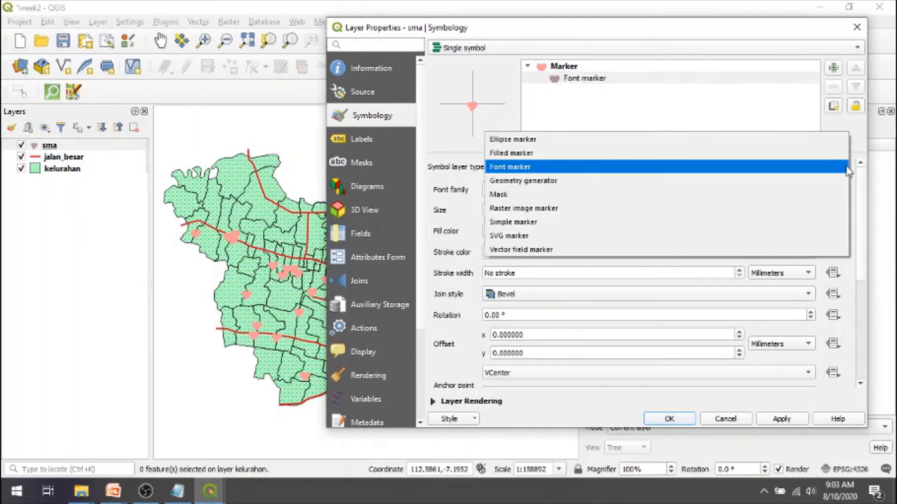
click(779, 239)
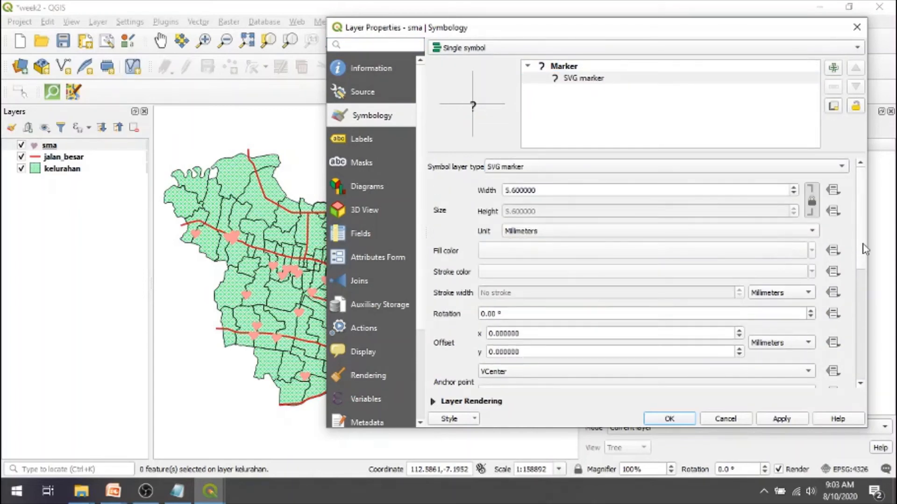
- Browse the SVG image groups, including components, food, shopping, symbol, sport, services and religion, for a suitable sma marker
scroll(862, 250, down, 5)
drag(874, 311, 877, 349)
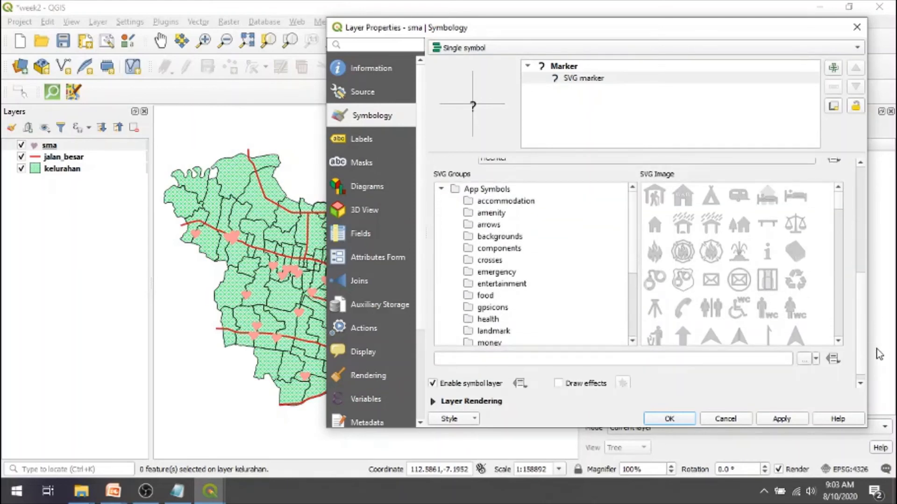
click(497, 238)
click(497, 249)
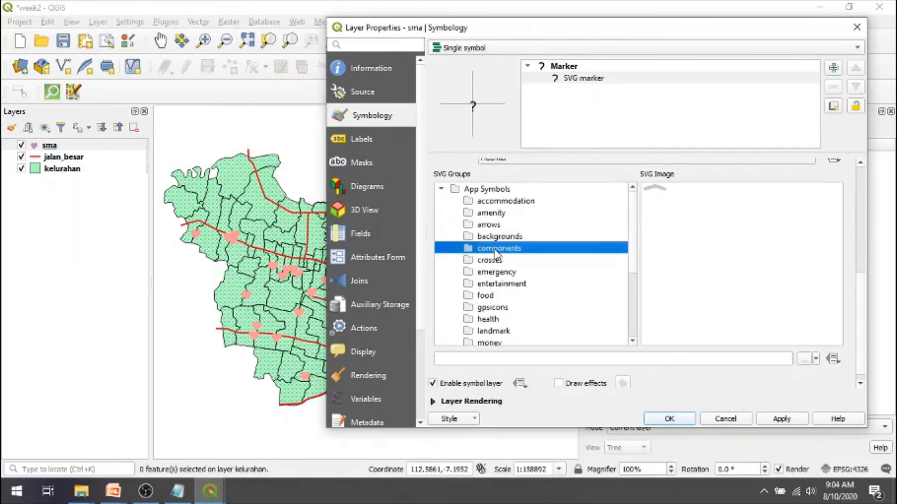
click(498, 296)
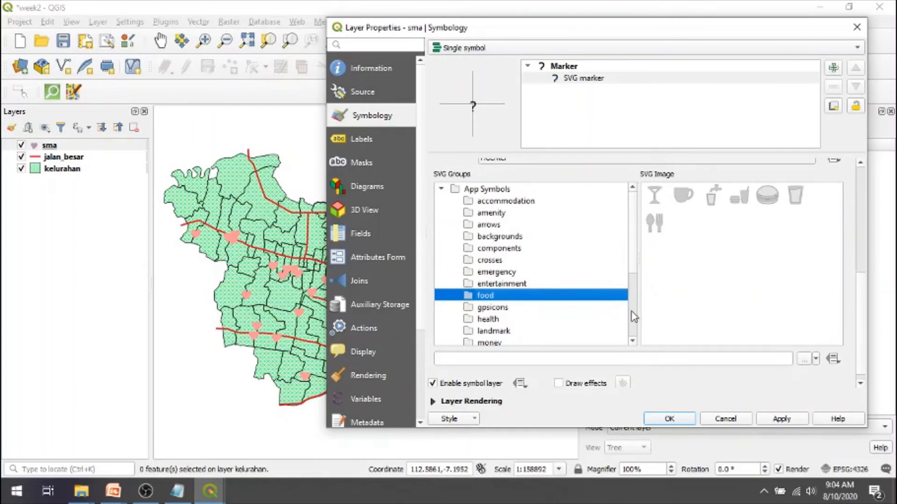
scroll(634, 314, down, 3)
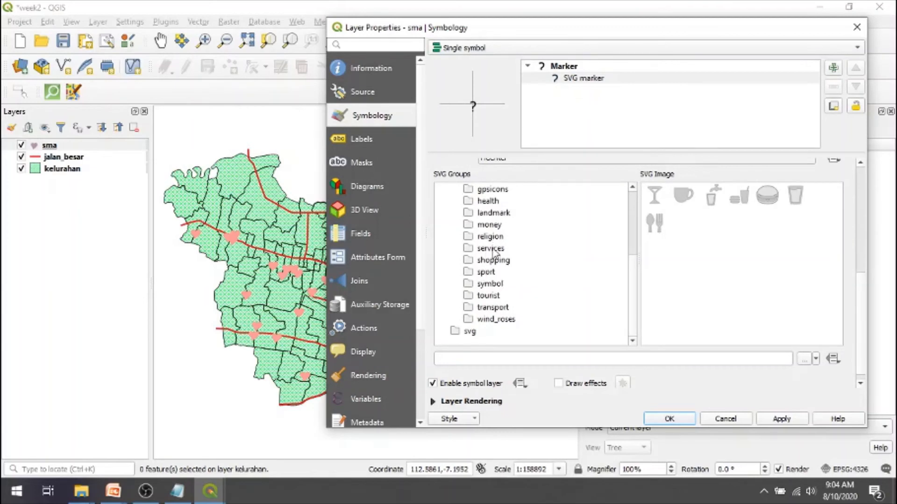
click(490, 263)
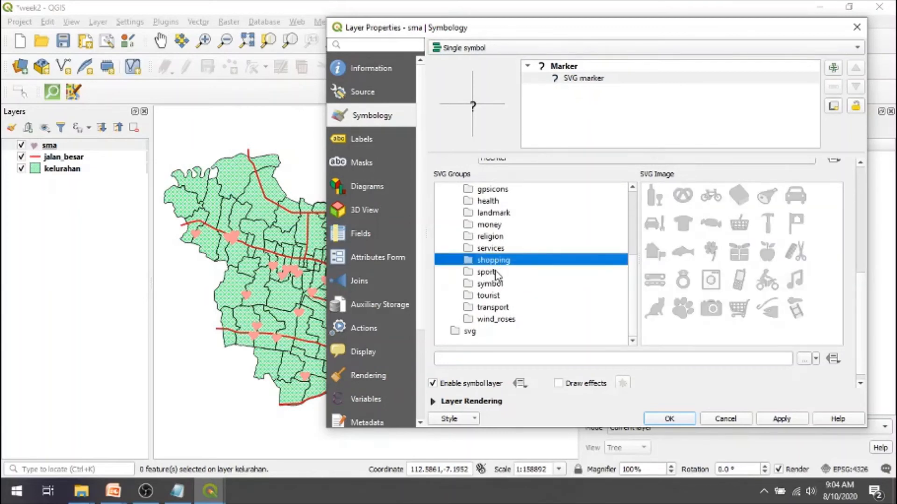
click(493, 284)
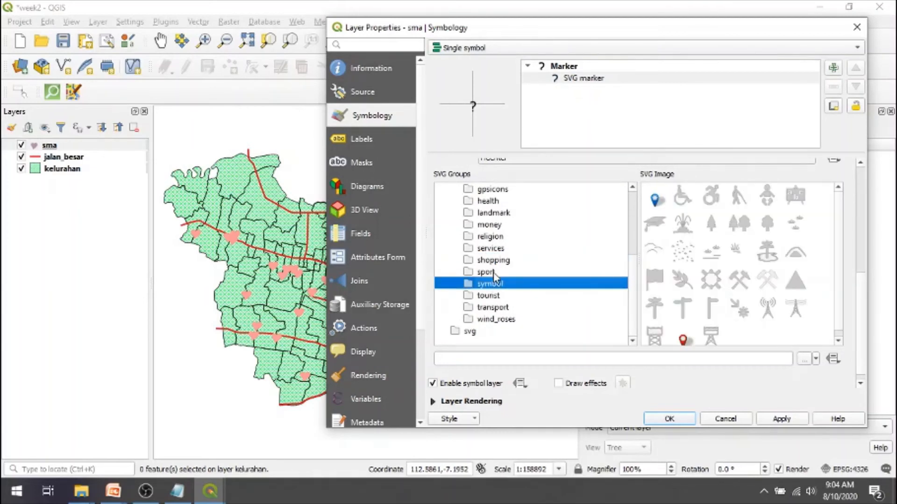
click(491, 272)
click(491, 249)
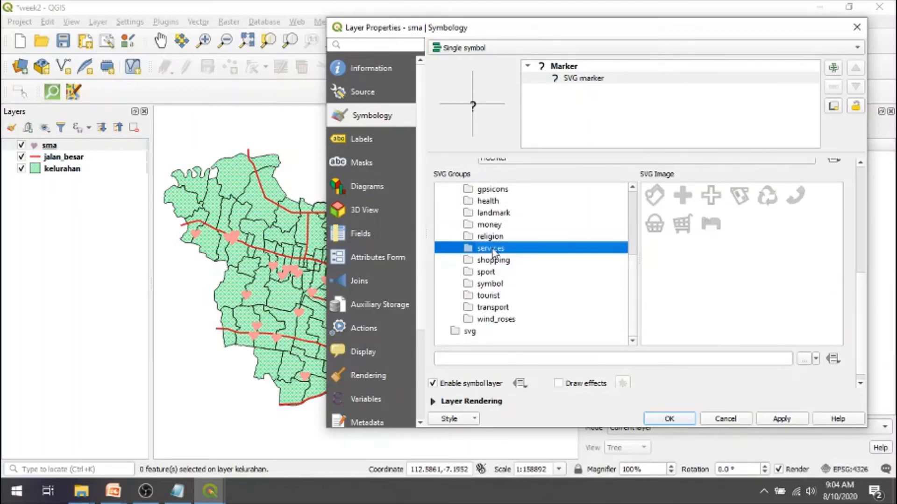
click(493, 236)
- Choose the tourism=museum.svg image from the landmark group as the sma layer's SVG marker
click(495, 213)
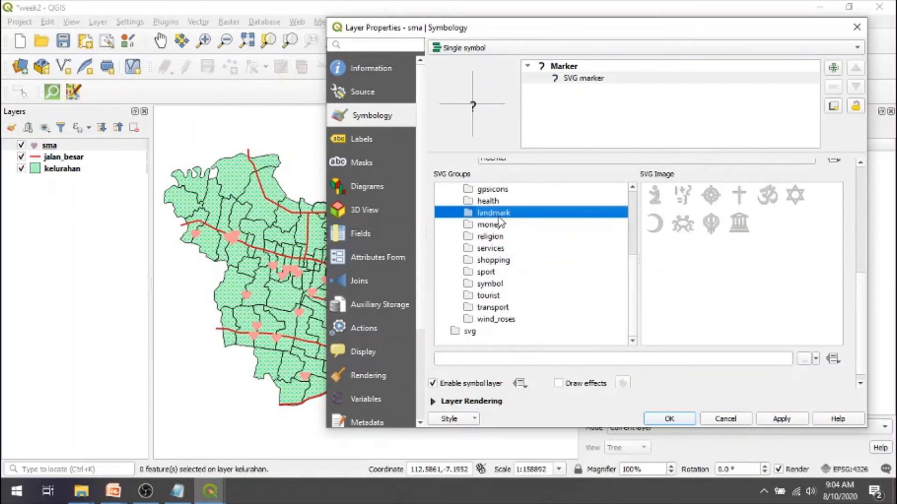
click(633, 187)
click(633, 187)
click(633, 188)
click(633, 187)
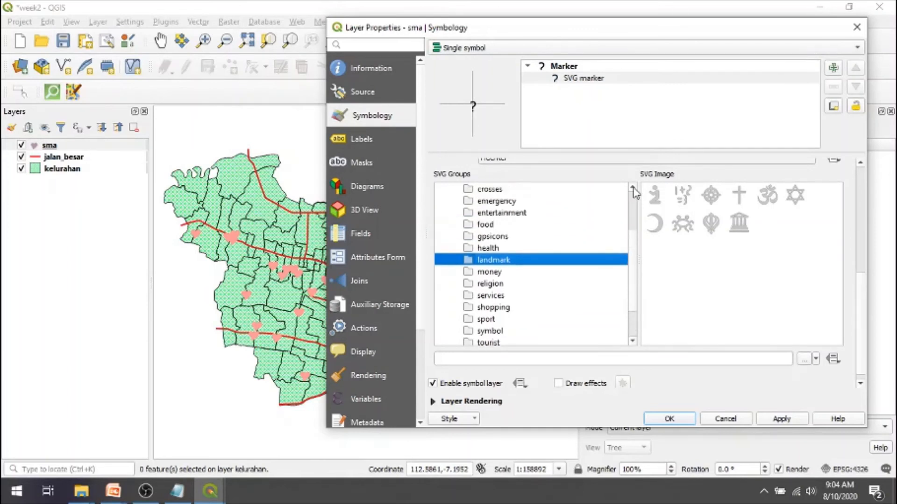
click(633, 187)
click(633, 187)
click(739, 225)
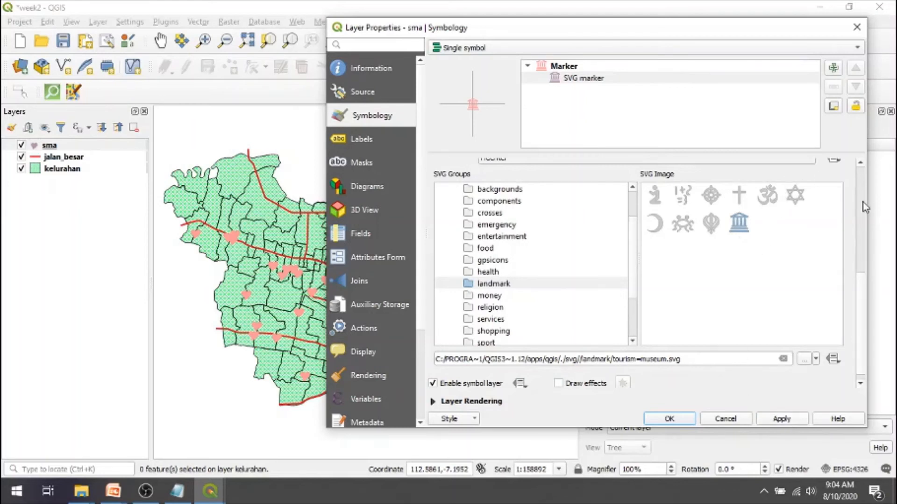
- Set the museum marker's fill color to a bright blue, apply it, and close the sma layer properties
scroll(861, 177, up, 5)
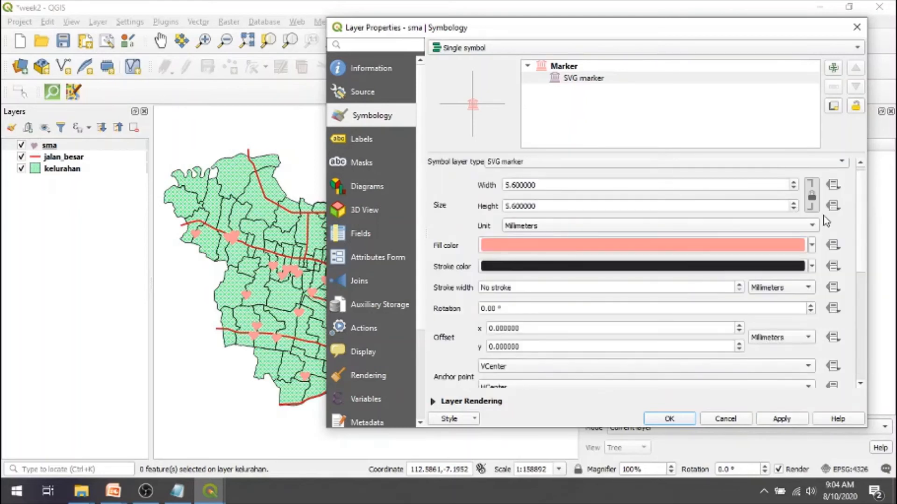
click(813, 245)
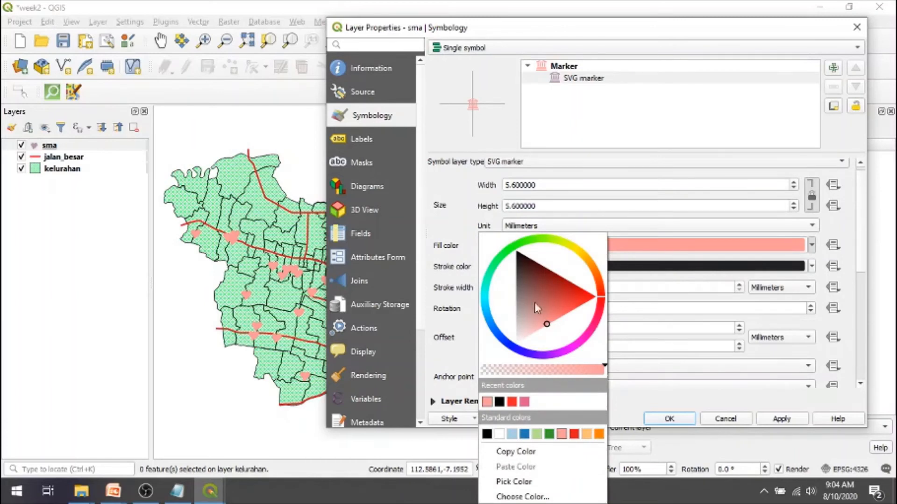
click(492, 324)
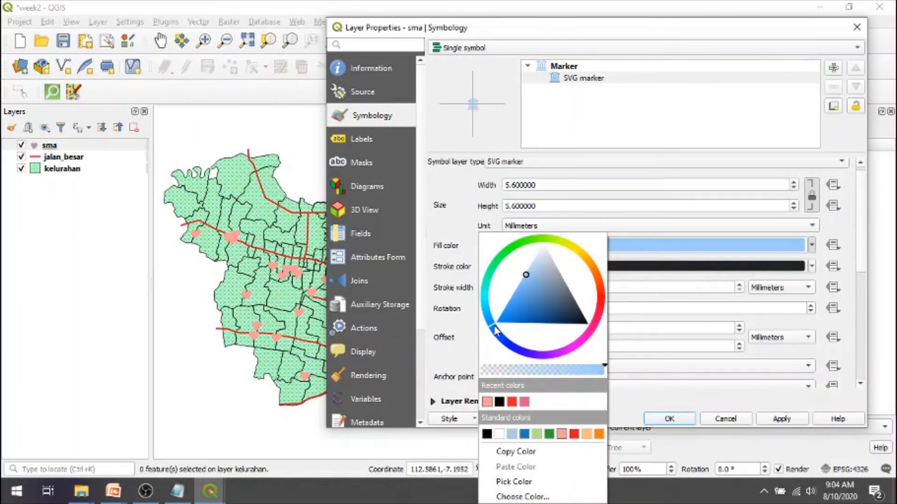
click(514, 315)
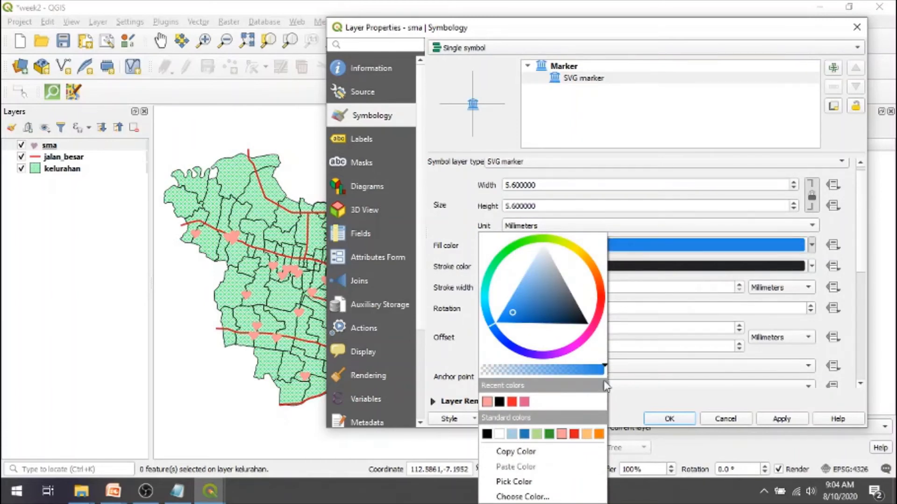
click(624, 365)
click(774, 420)
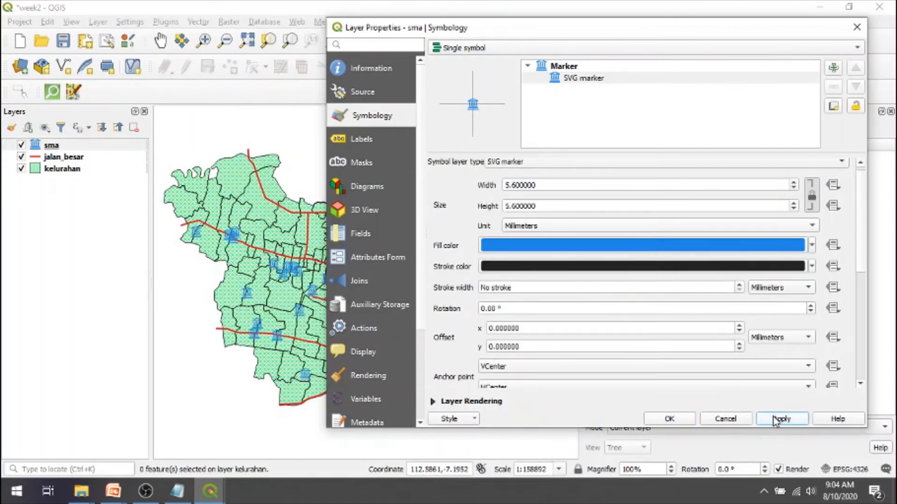
click(668, 419)
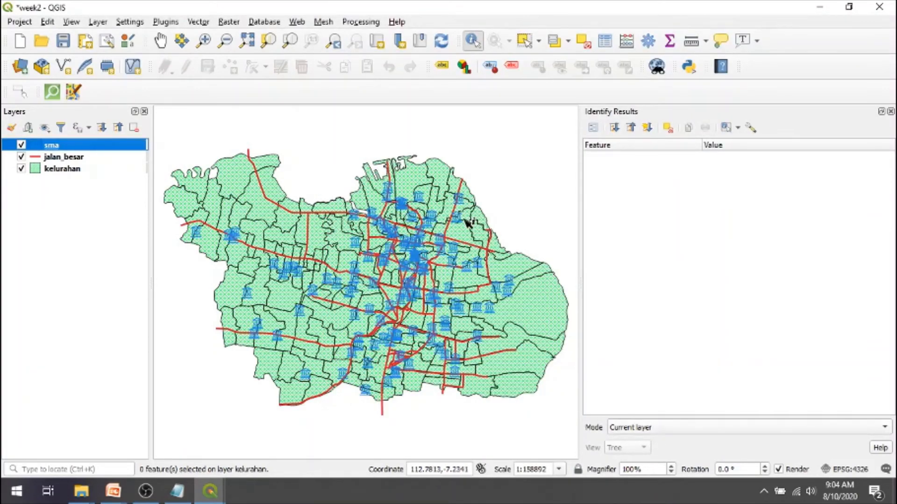
- Identify an sma point in the far west and one near the city centre, and zoom in on the central area
click(200, 236)
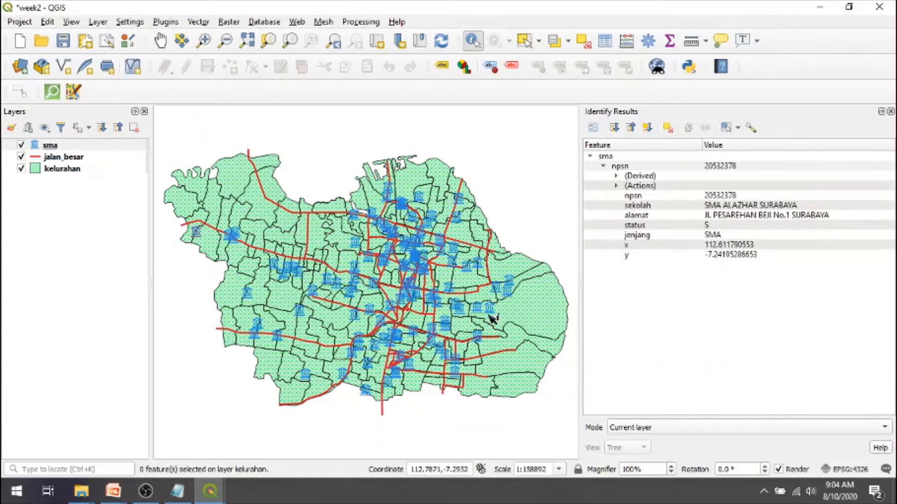
click(204, 41)
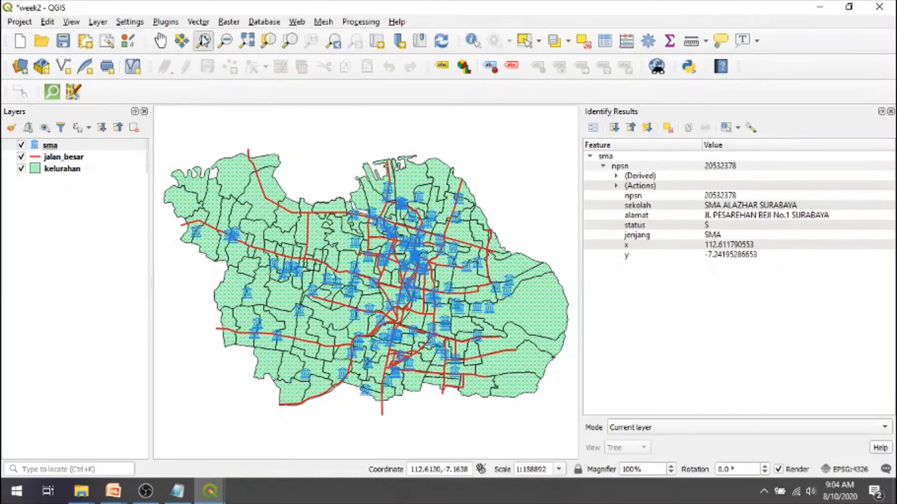
key(ctrl+shift+i)
click(390, 236)
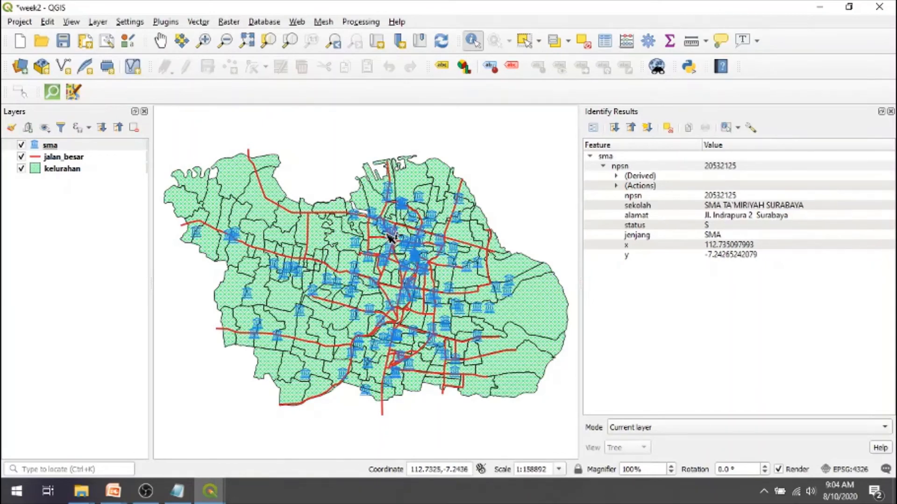
click(203, 40)
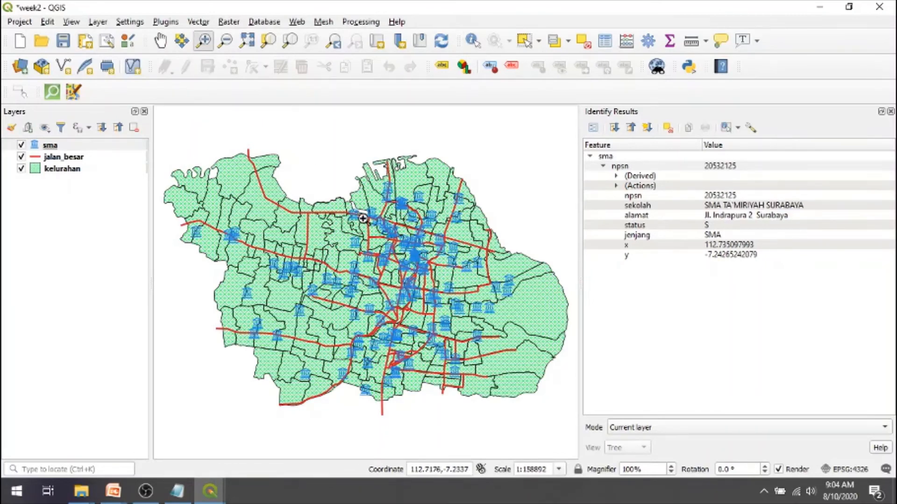
drag(362, 218, 455, 327)
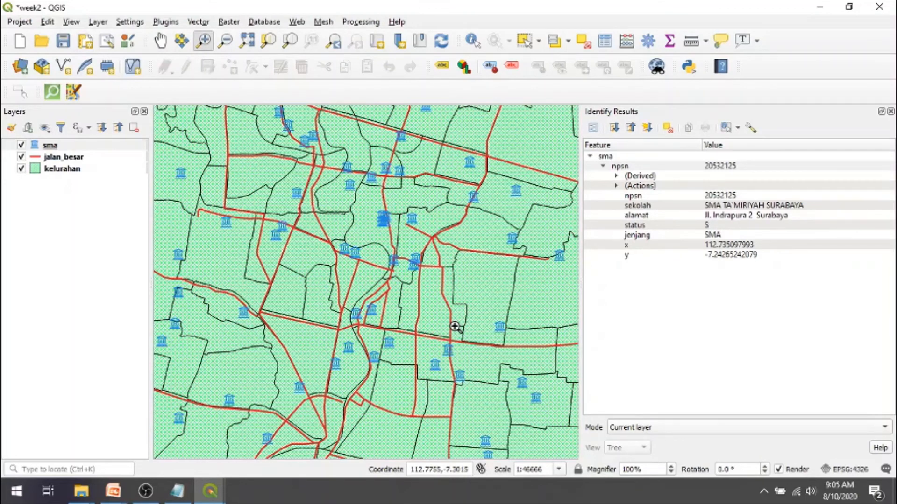
- Switch to the PowerPoint slide show and advance to the "Styling layer – Categorized" slide
key(alt+Tab)
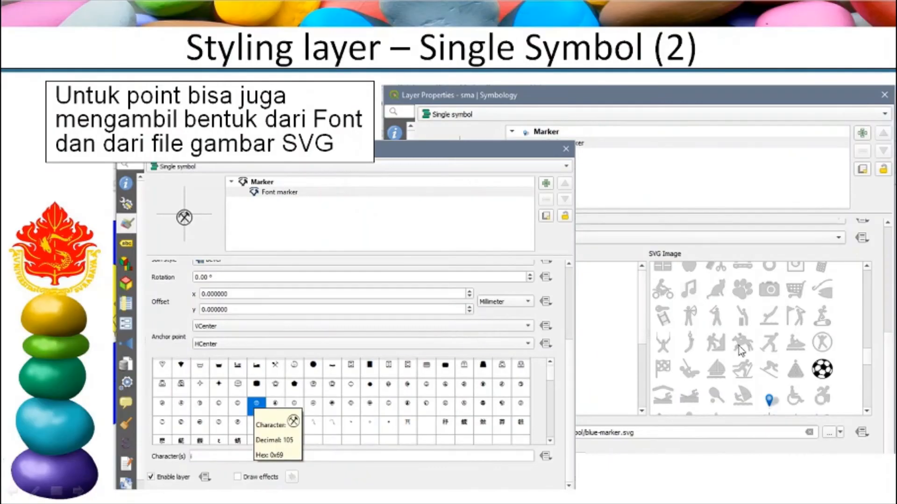
click(522, 285)
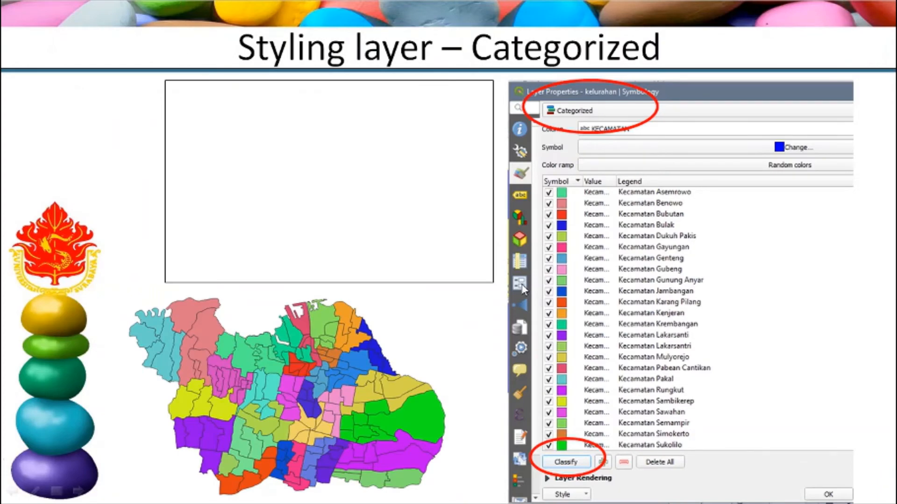
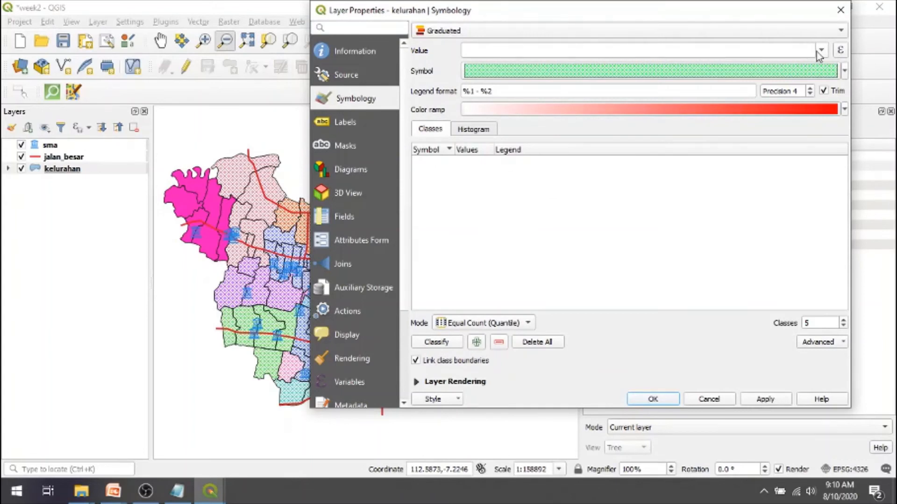
- Classify the graduated kelurahan layer by the kepadatan field into five Equal Count (Quantile) classes
click(820, 49)
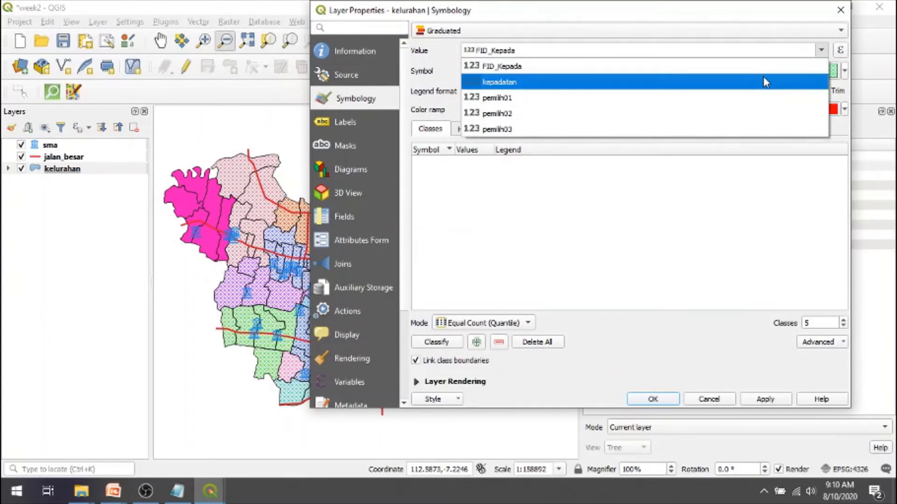
click(764, 81)
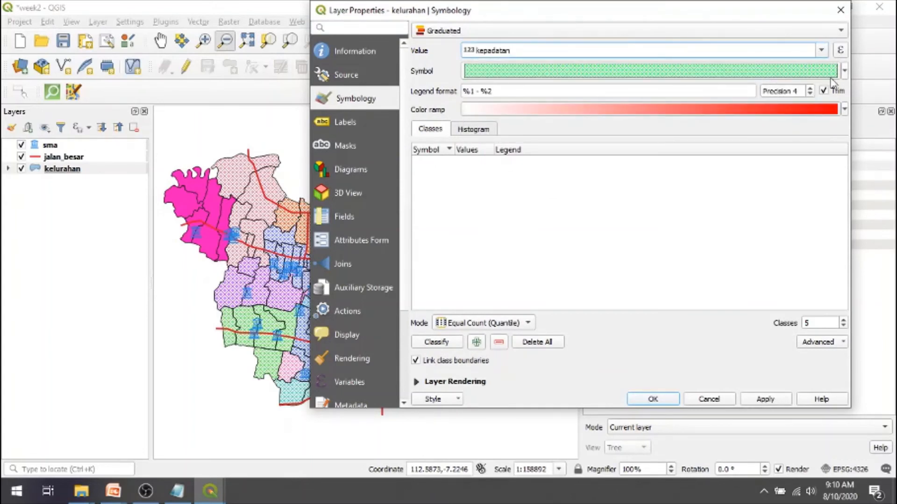
click(845, 73)
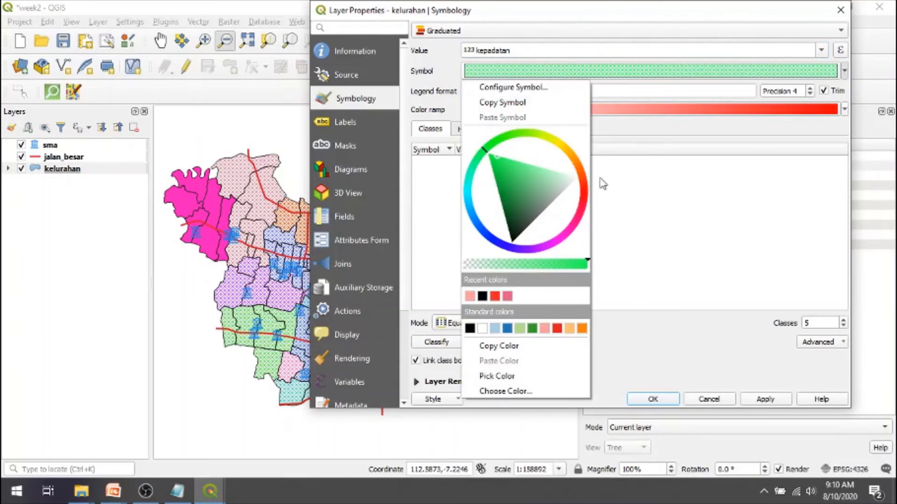
click(624, 182)
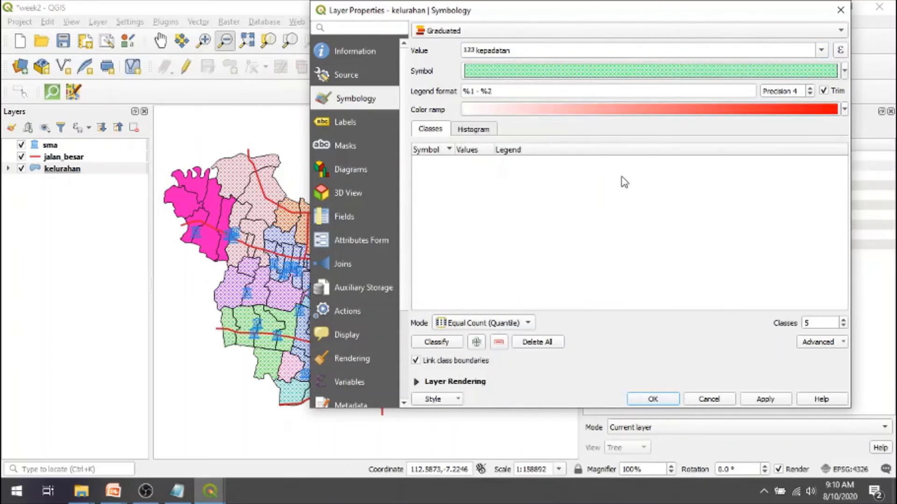
click(438, 343)
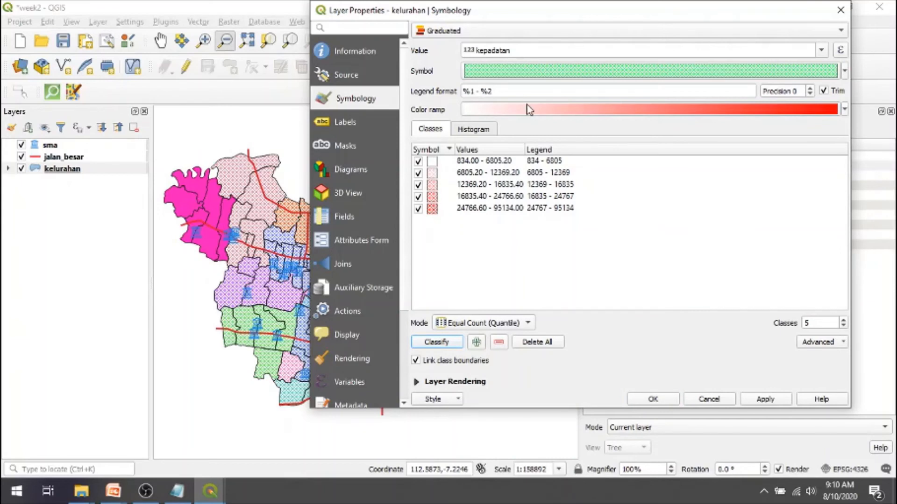
- Switch the kelurahan layer to single symbol, set its simple fill style to Solid, and apply it
click(823, 52)
click(823, 52)
click(845, 34)
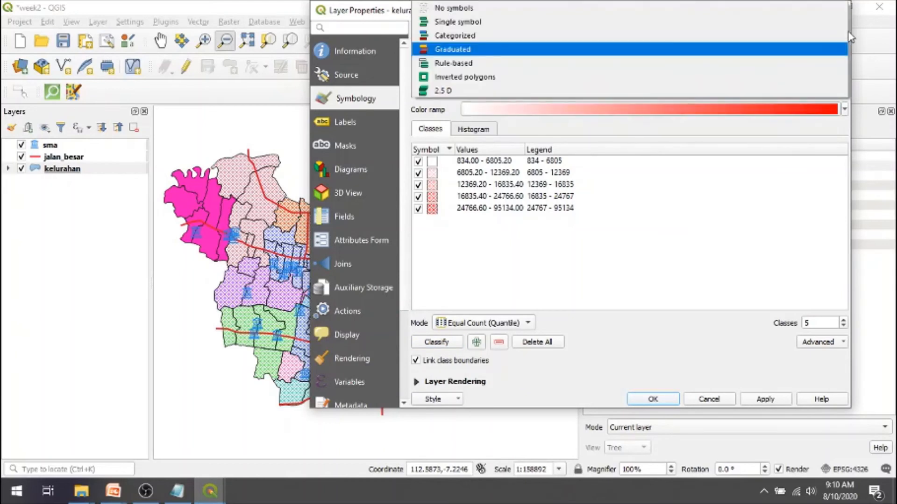
click(780, 28)
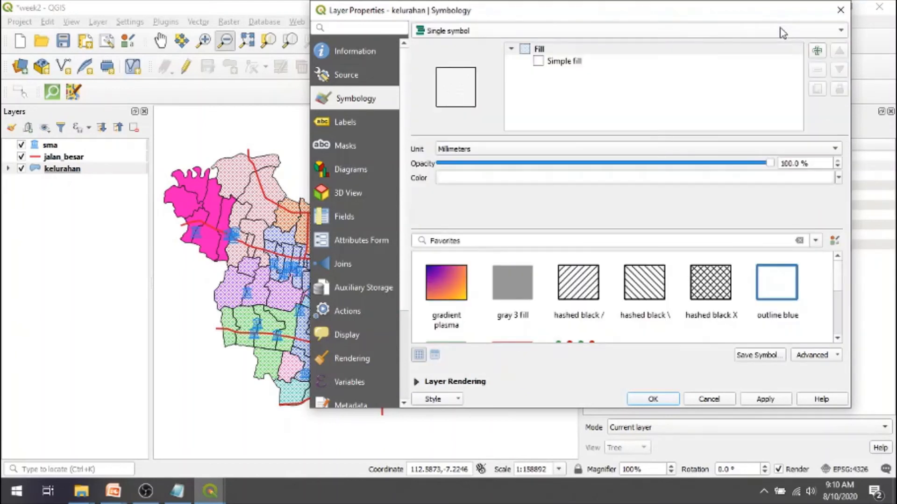
click(563, 62)
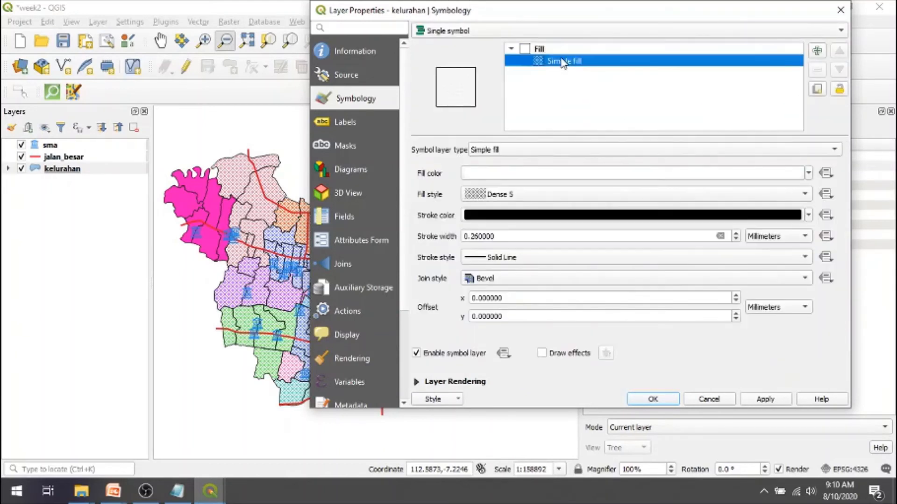
click(807, 198)
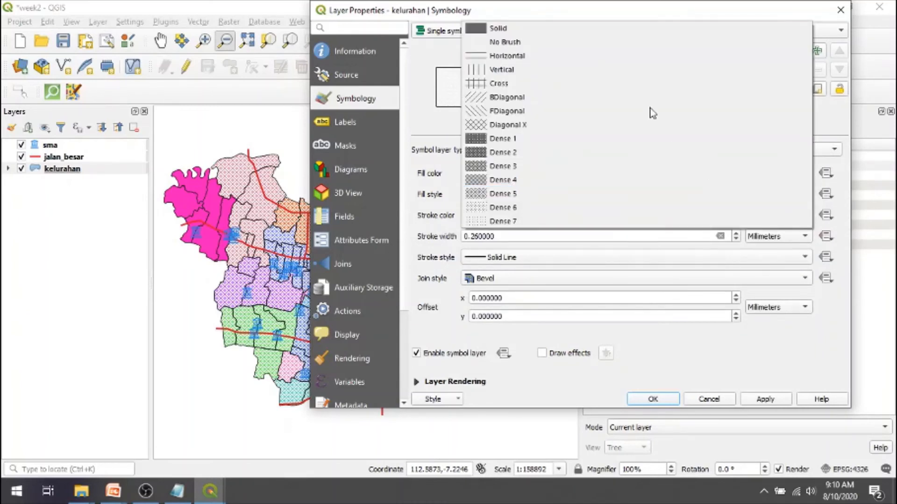
click(698, 28)
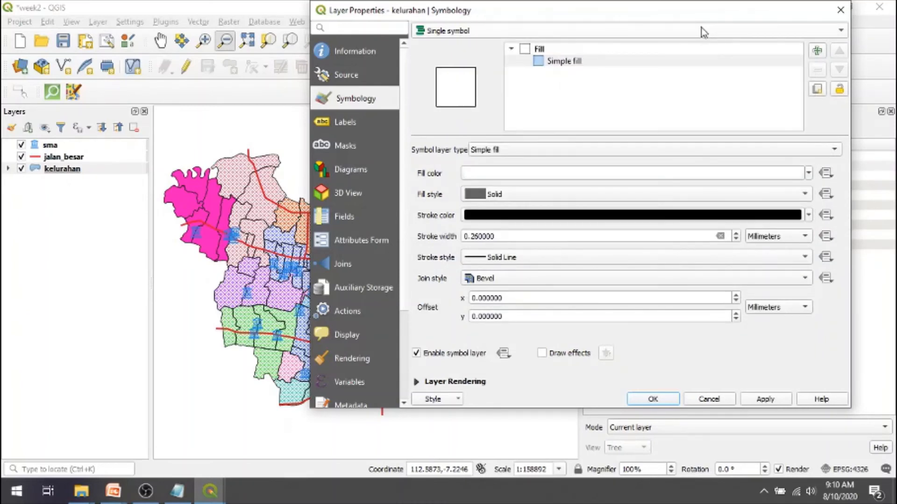
click(761, 401)
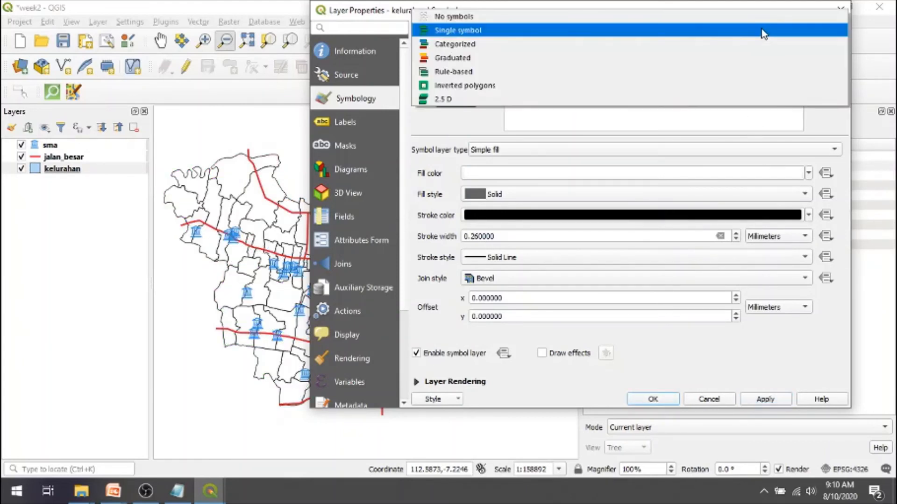
- Style the kelurahan layer as Graduated by kepadatan, classify it into five Equal Count (Quantile) classes, and apply it
click(762, 31)
click(703, 60)
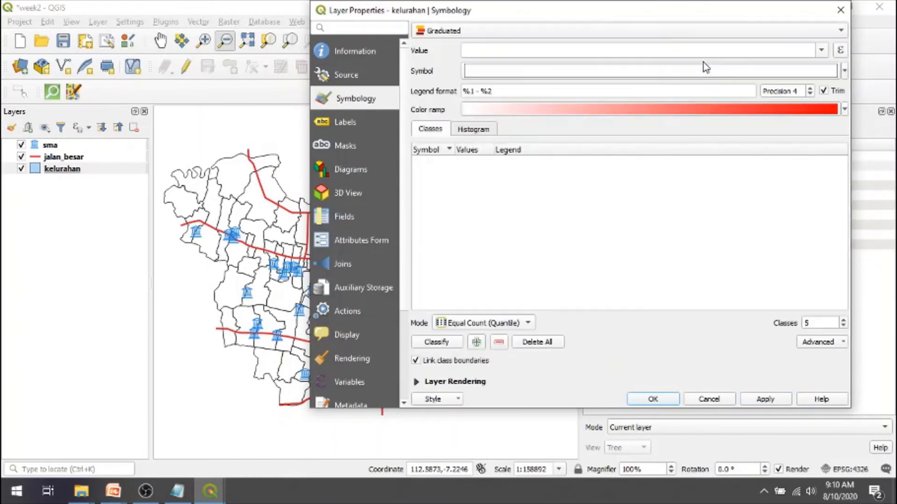
click(821, 50)
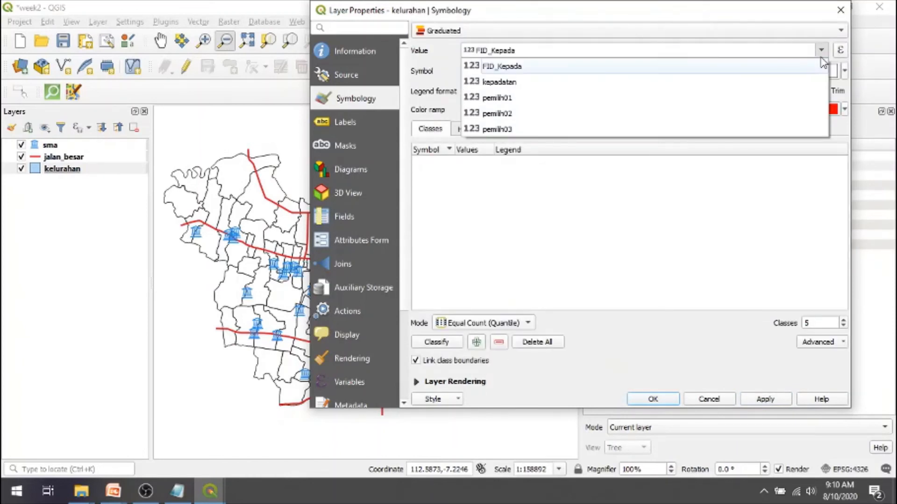
click(775, 82)
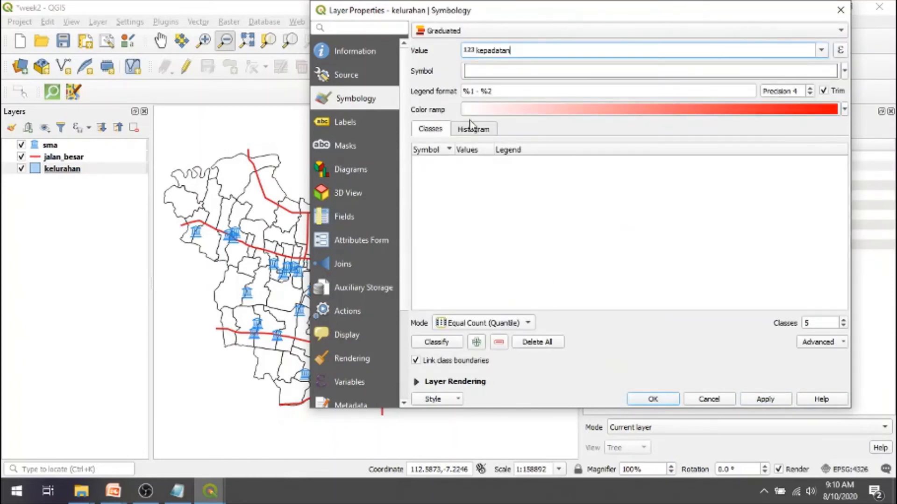
click(437, 344)
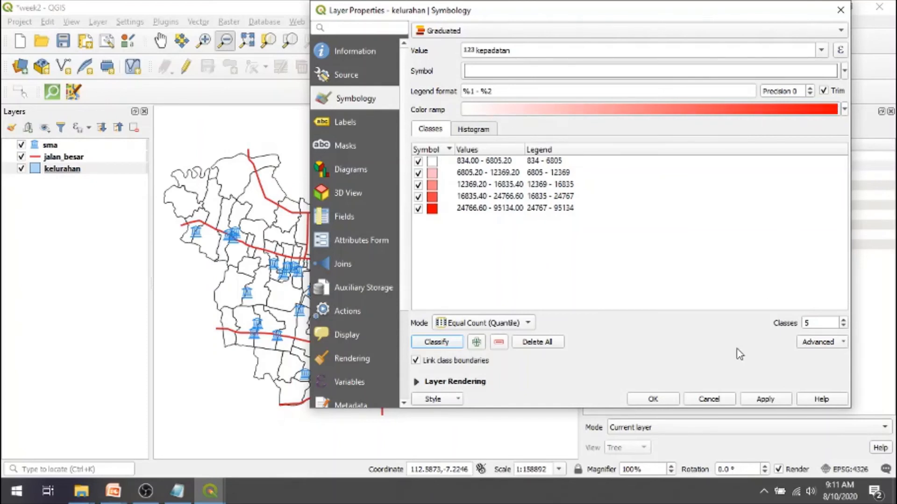
click(766, 400)
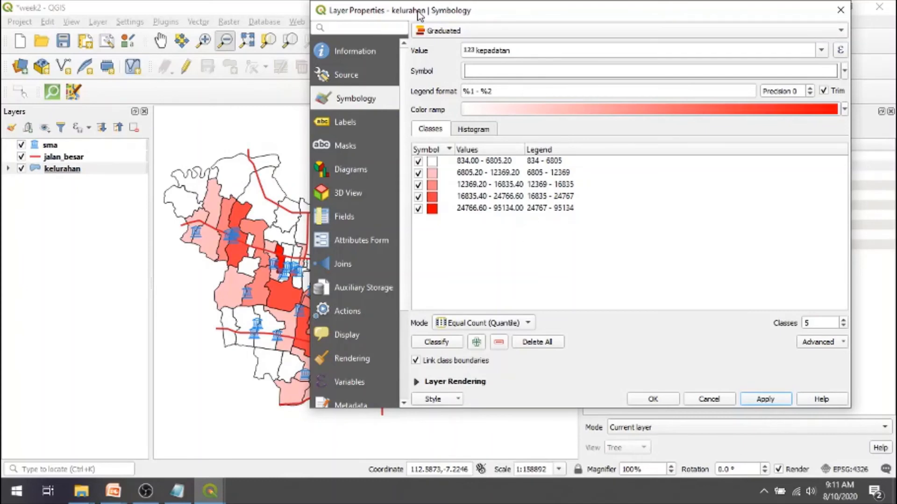
- Change the kelurahan layer's color ramp to RdYlGn and apply it
drag(419, 15, 306, 6)
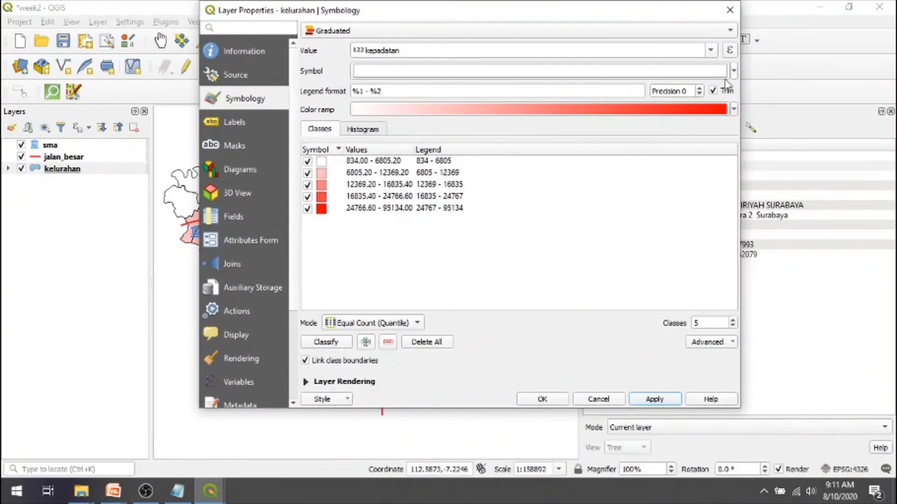
click(734, 110)
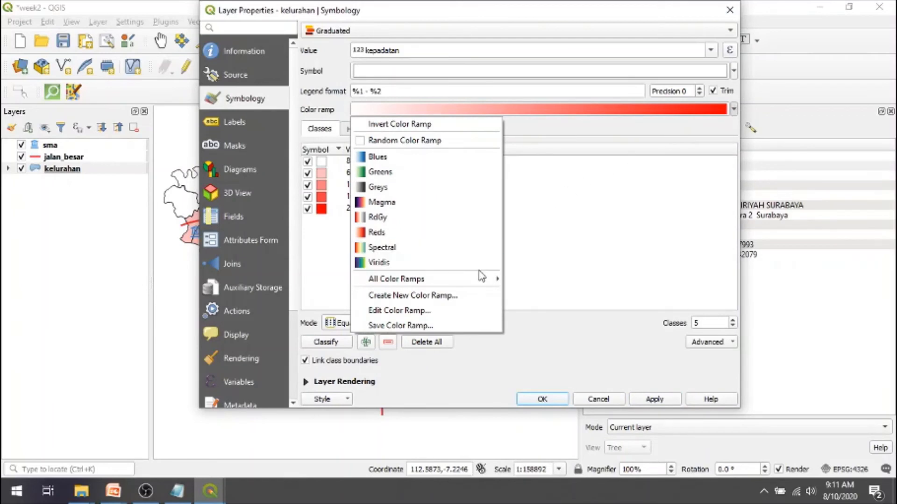
mouse_move(481, 280)
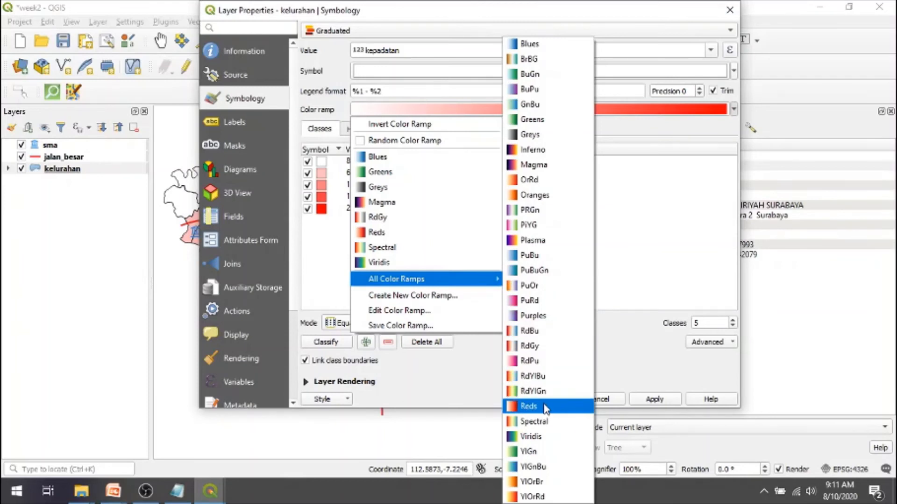
click(542, 393)
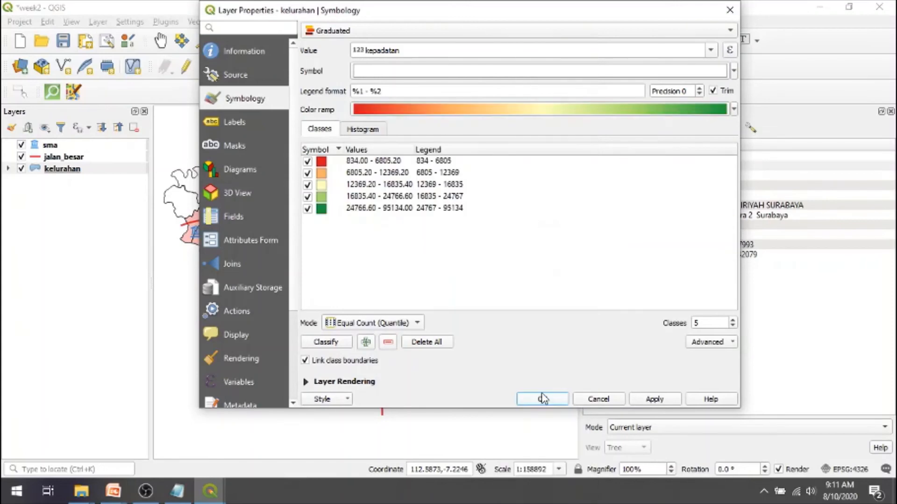
click(662, 399)
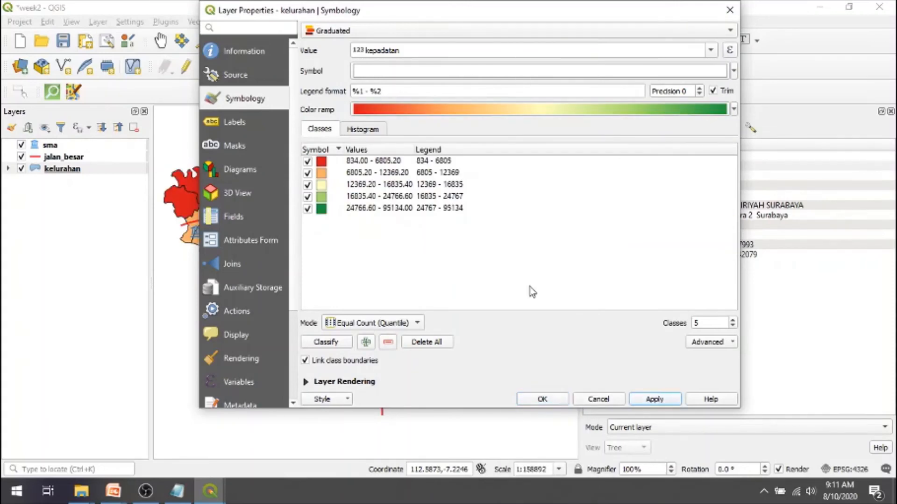
- Widen the properties dialog, increase the kelurahan layer's number of classes to 11, apply it, and close the dialog
drag(346, 14, 366, 15)
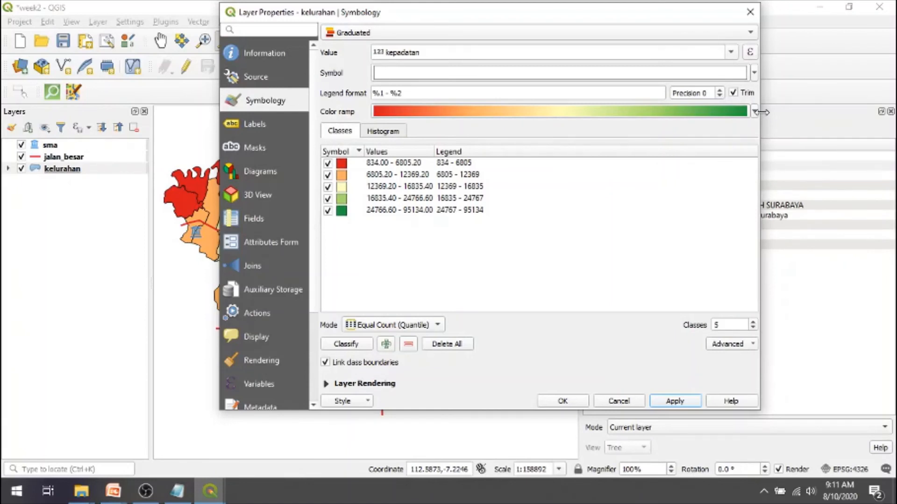
drag(762, 112, 849, 113)
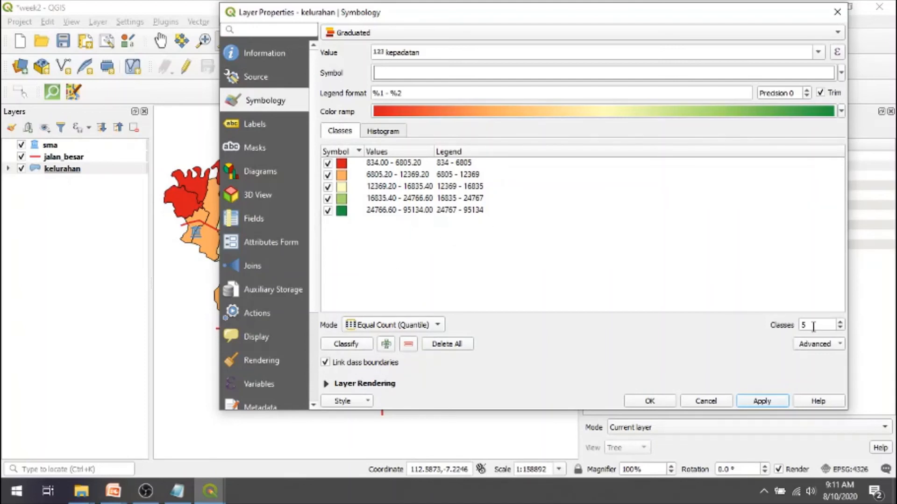
click(840, 321)
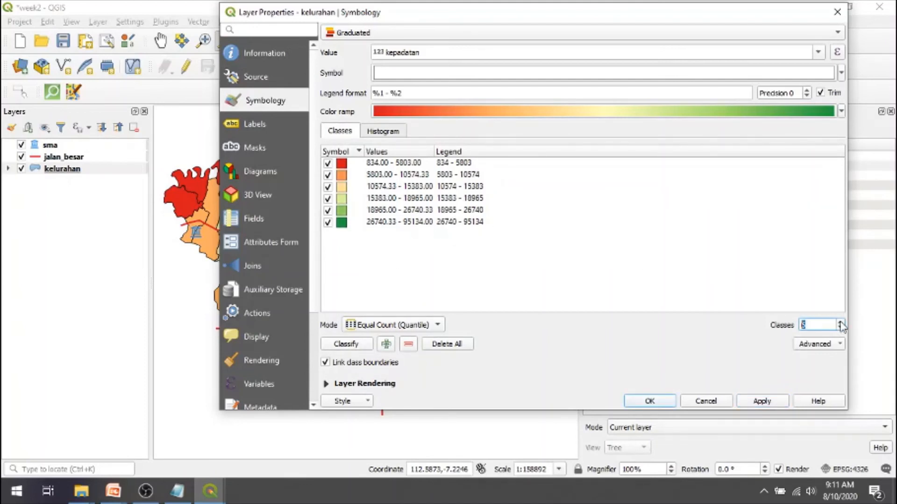
click(840, 322)
click(840, 322)
click(840, 322)
click(840, 322)
click(840, 321)
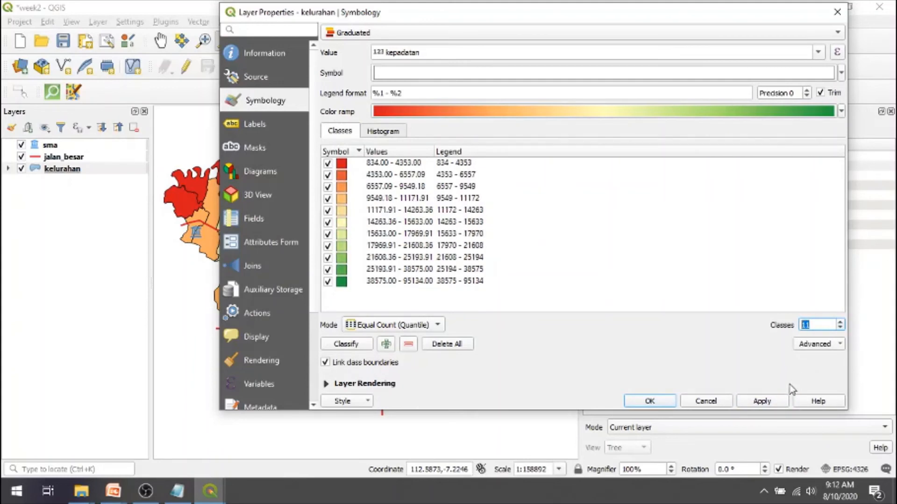
click(762, 401)
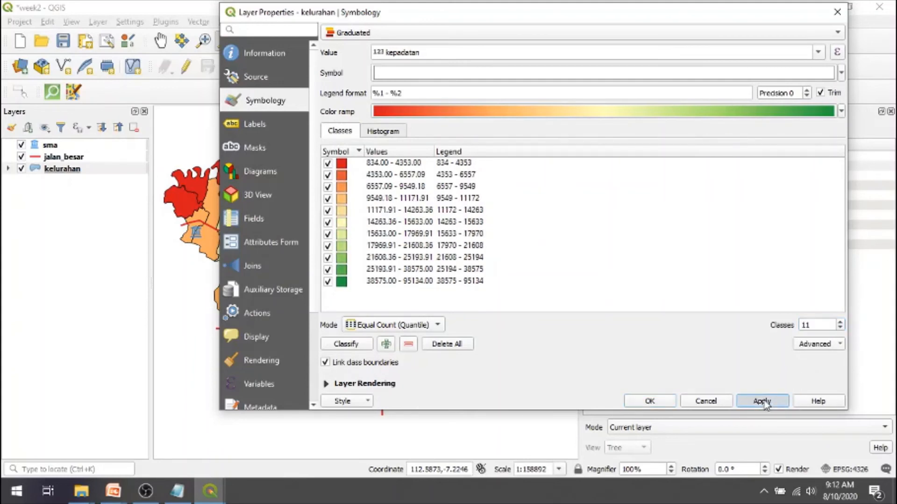
click(652, 402)
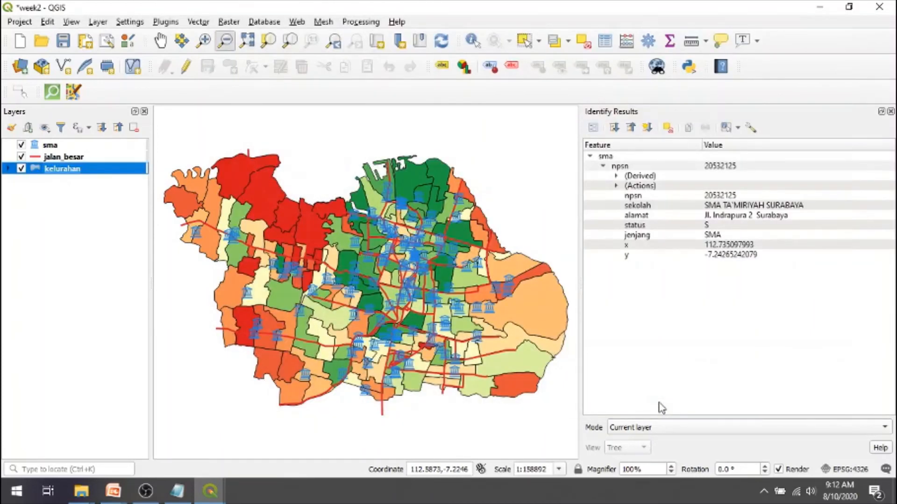
- Switch to PowerPoint to view the "Styling layer – Graduated" slide and return to QGIS
key(alt+Tab)
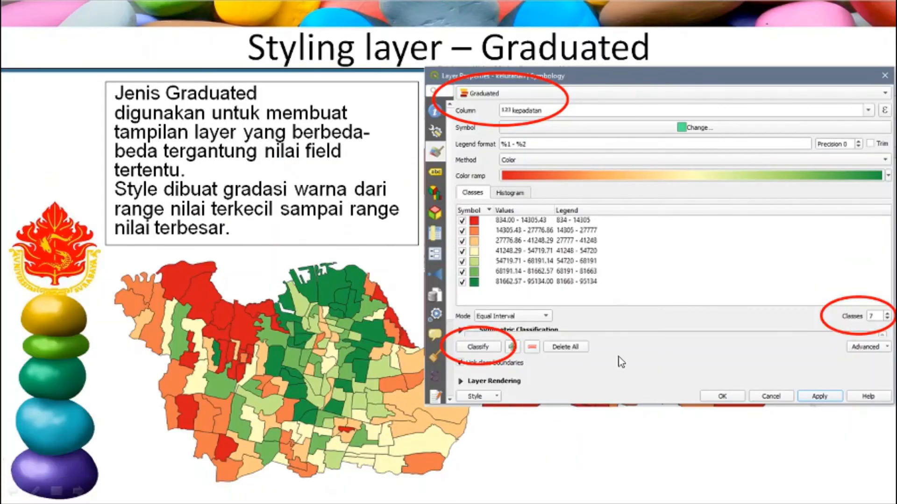
key(alt+Tab)
key(alt+Tab)
key(alt+Tab)
key(alt+Tab)
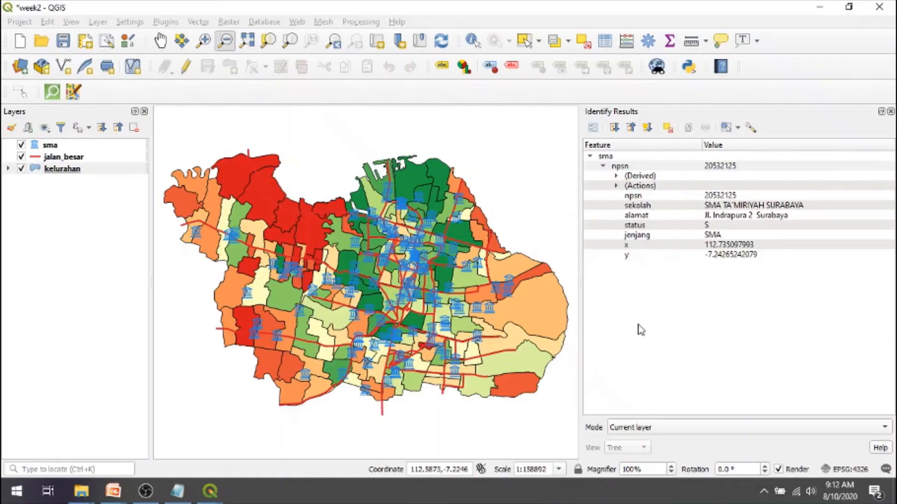
- Reopen the kelurahan layer's symbology, change the color ramp to Greens, and apply it
double_click(56, 170)
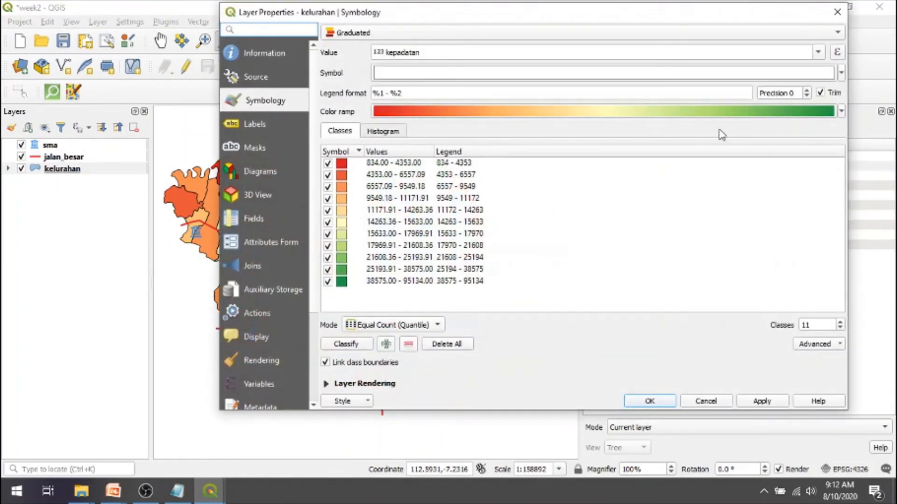
click(840, 112)
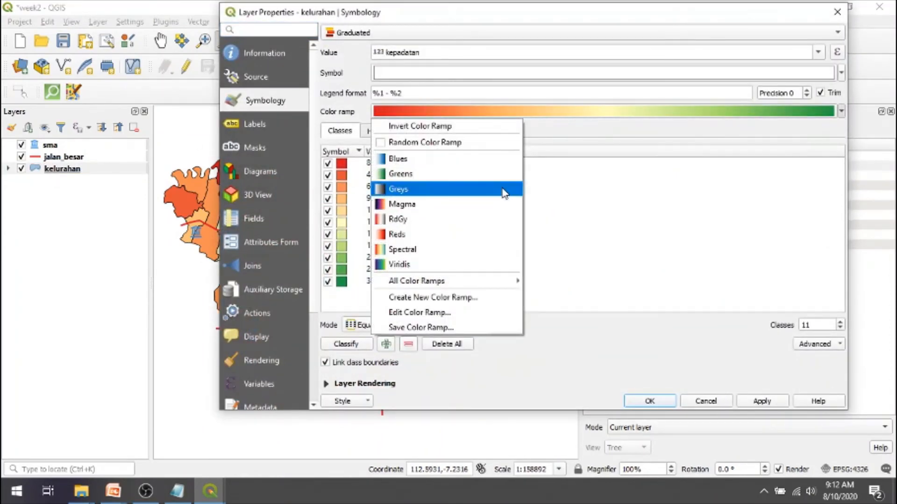
click(486, 179)
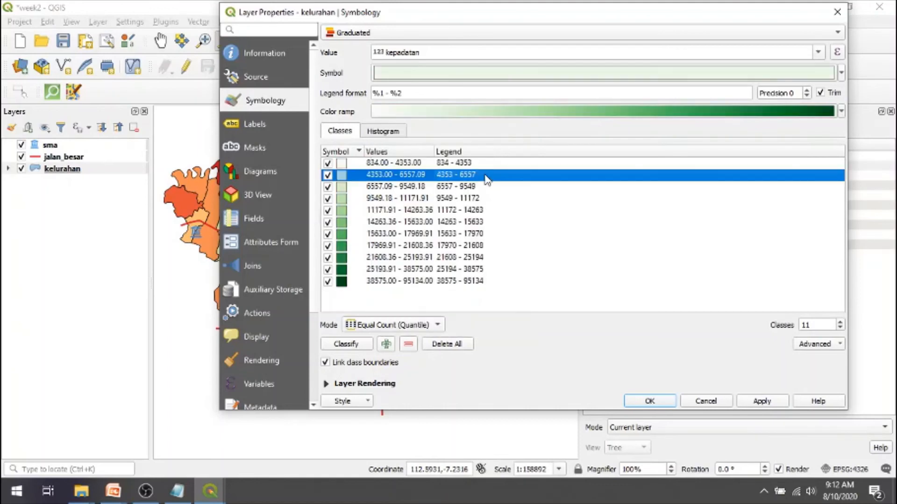
click(765, 403)
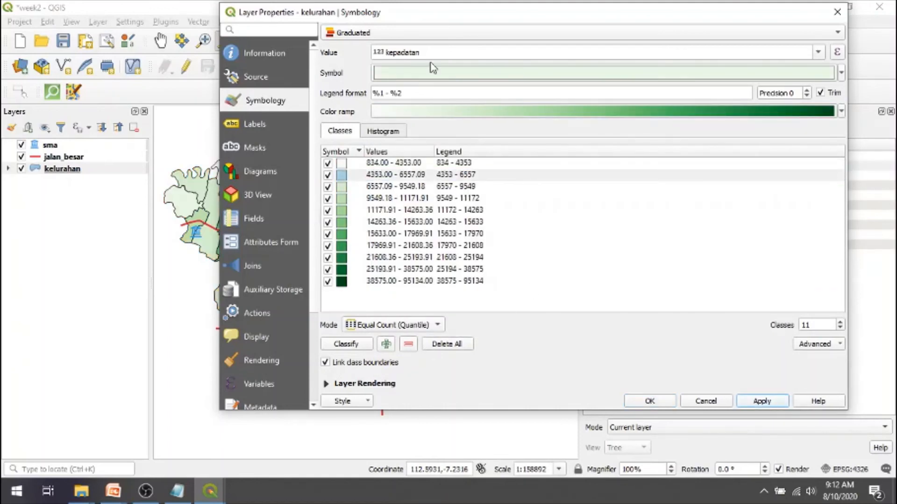
- Try the Natural Breaks (Jenks) and Standard Deviation classification modes on the kelurahan layer's graduated symbology
mouse_move(420, 22)
mouse_down()
mouse_move(825, 97)
mouse_move(650, 35)
mouse_move(353, 5)
mouse_up()
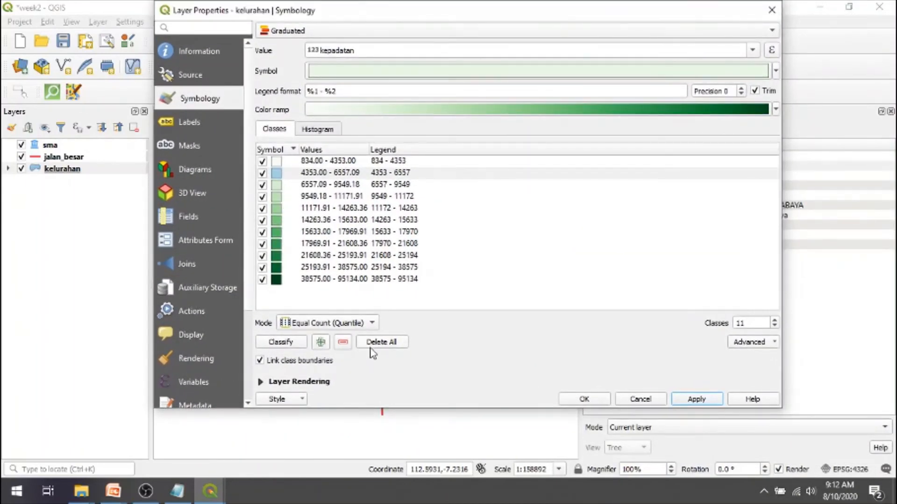
click(374, 328)
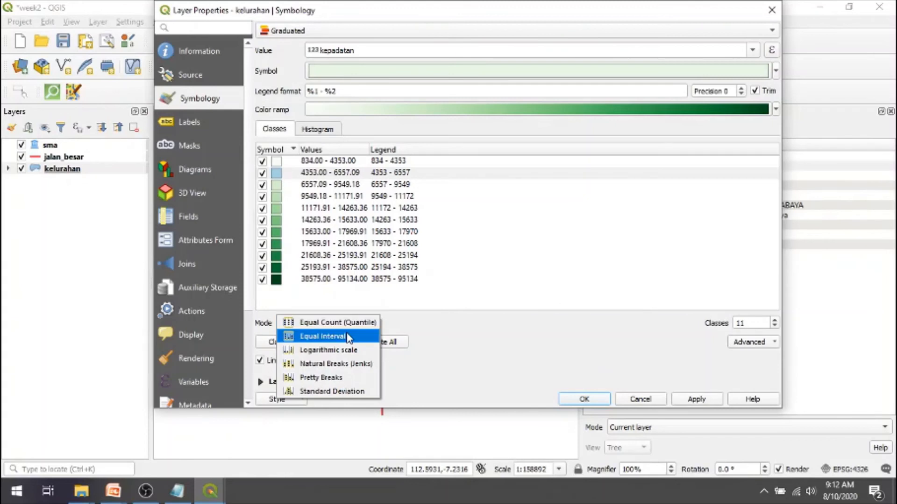
click(348, 364)
click(372, 322)
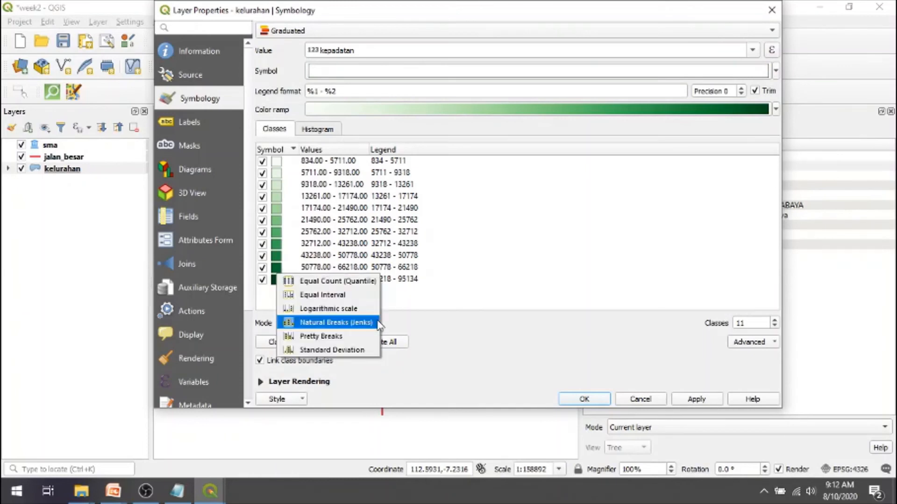
click(355, 350)
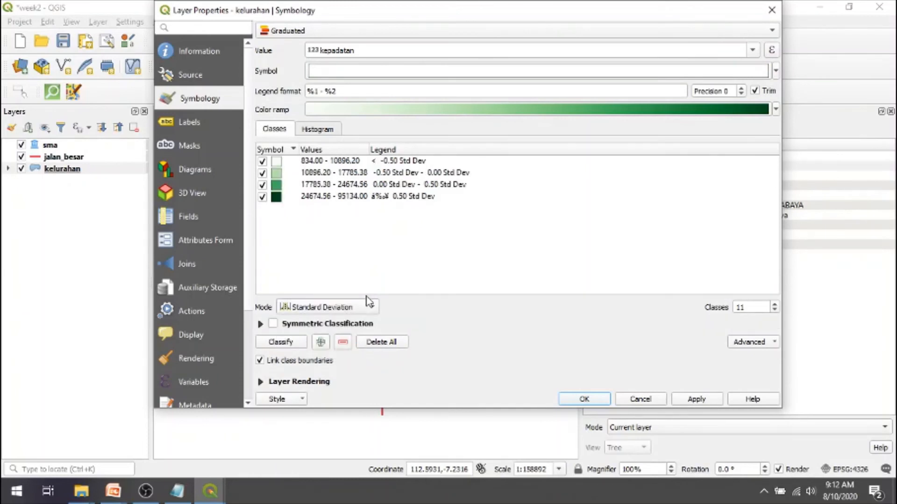
- Set the kelurahan layer's classification mode to Natural Breaks (Jenks), apply it, and close the properties dialog
click(373, 308)
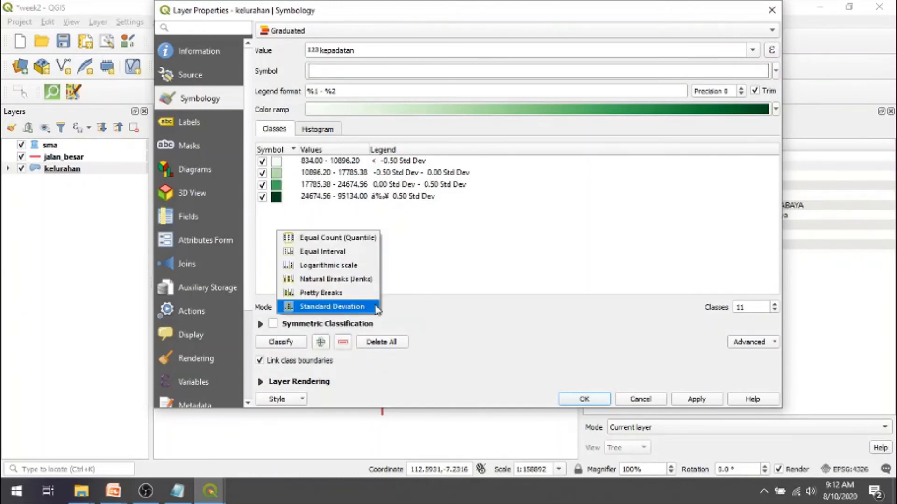
click(355, 279)
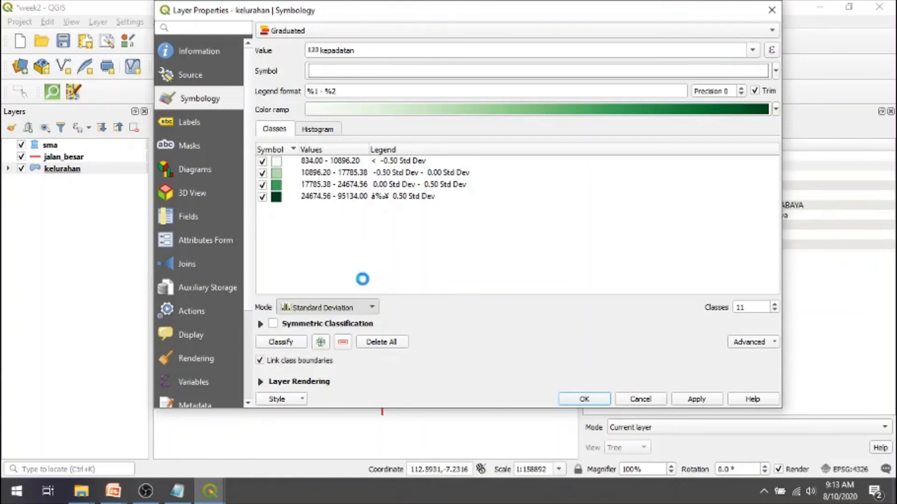
click(692, 400)
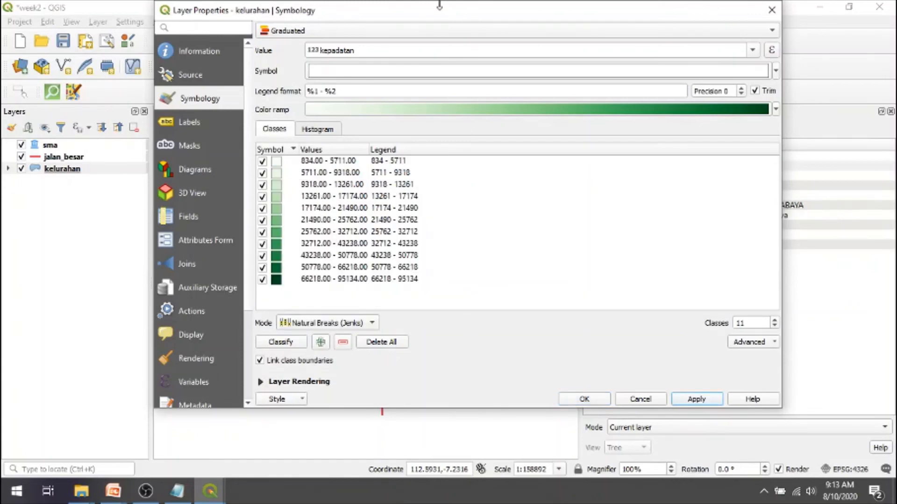
mouse_move(418, 16)
mouse_down()
mouse_move(325, 397)
mouse_move(376, 56)
mouse_move(407, 4)
mouse_up()
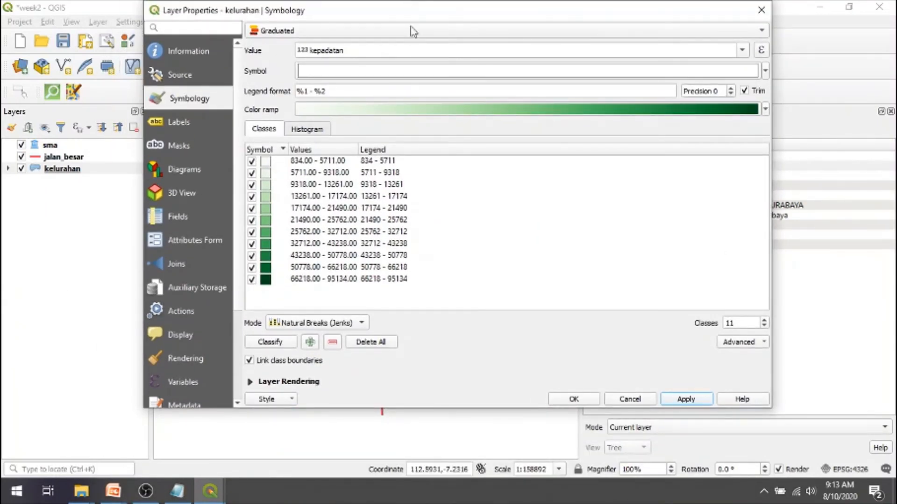
click(574, 399)
- Switch to the PowerPoint slide show and reveal the Equal interval and Quantile mode explanations on the "Styling layer – Graduated (2)" slide
key(alt+Tab)
key(alt+Tab)
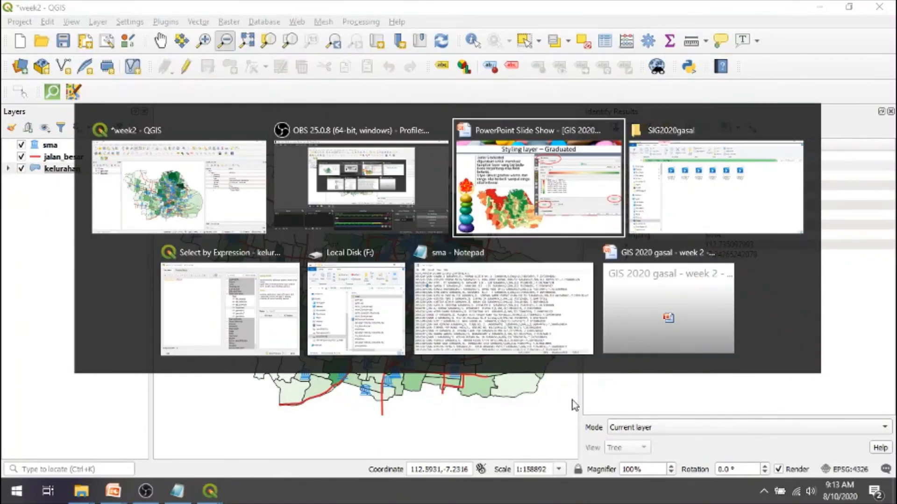
click(573, 399)
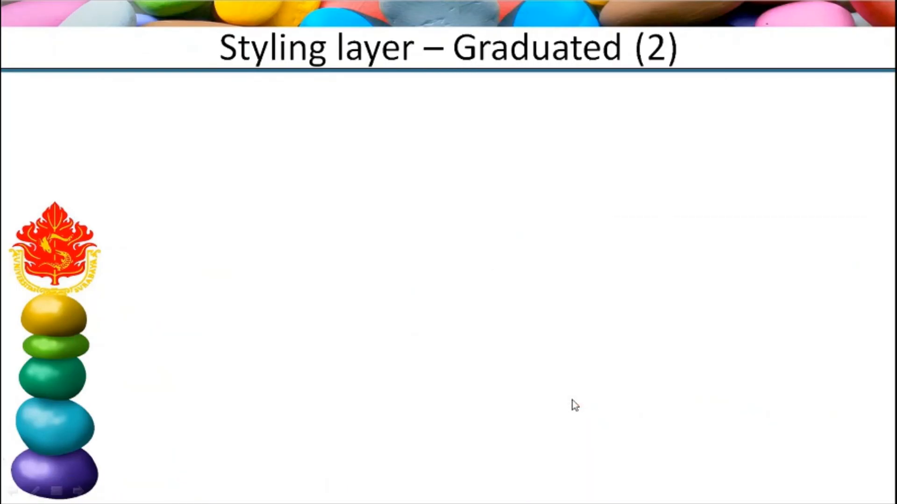
click(573, 400)
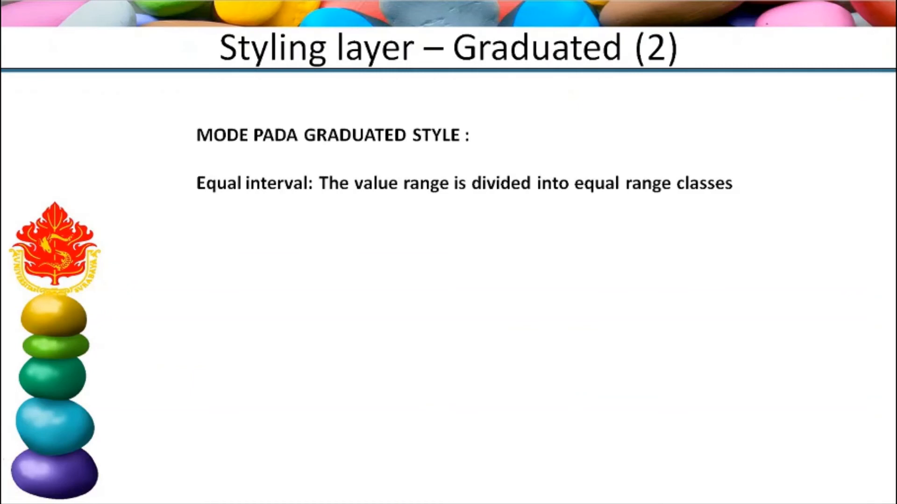
key(Right)
key(Right)
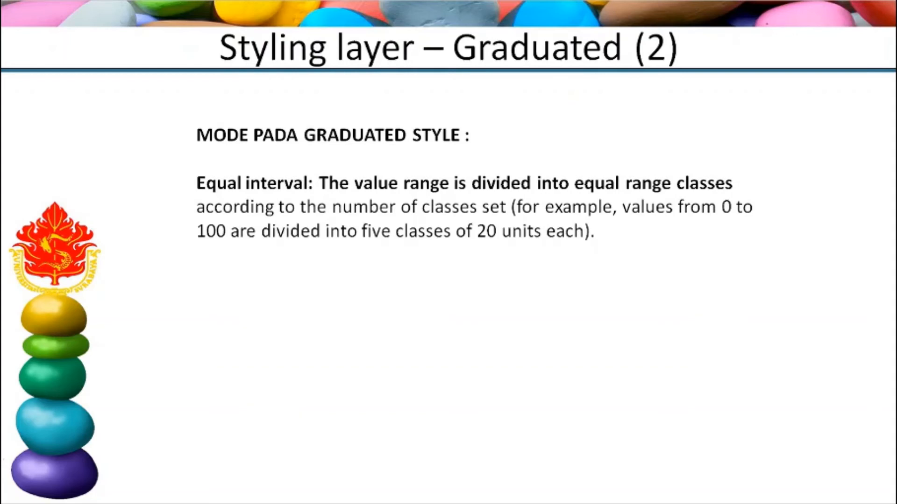
key(Right)
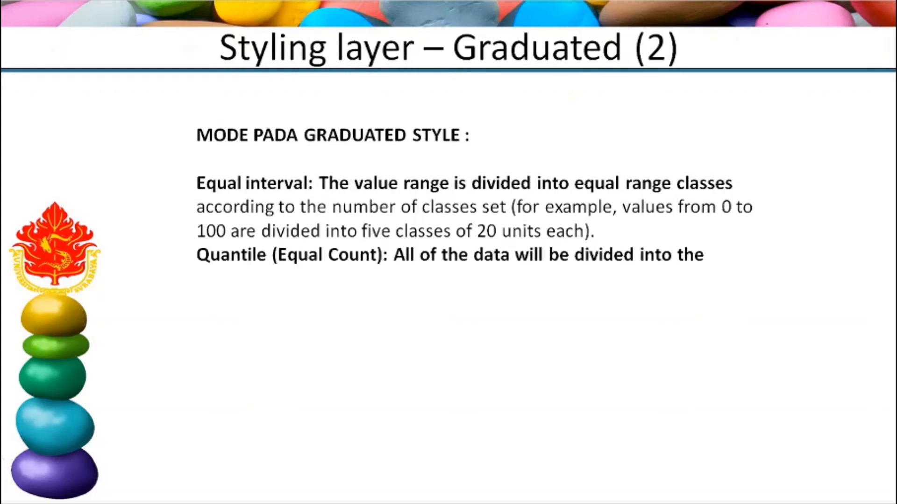
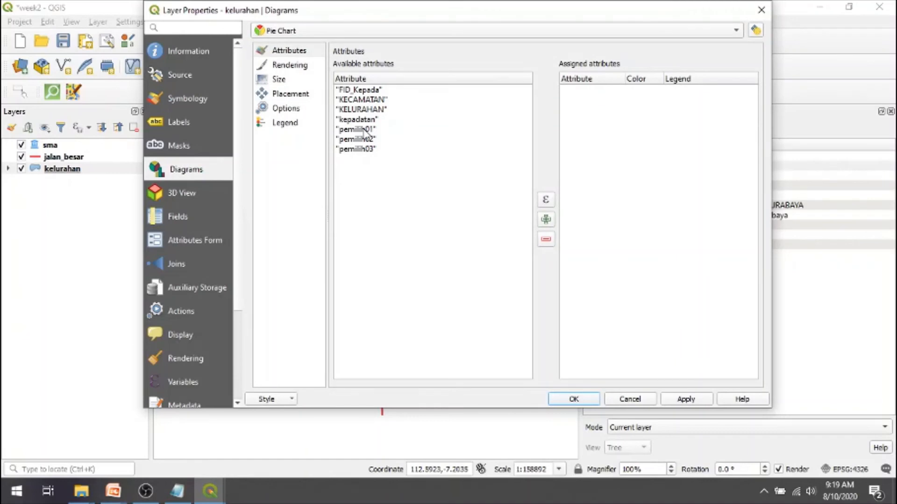
- Assign the pemilih01, pemilih02 and pemilih03 attributes to the kelurahan layer's pie chart diagram
click(365, 132)
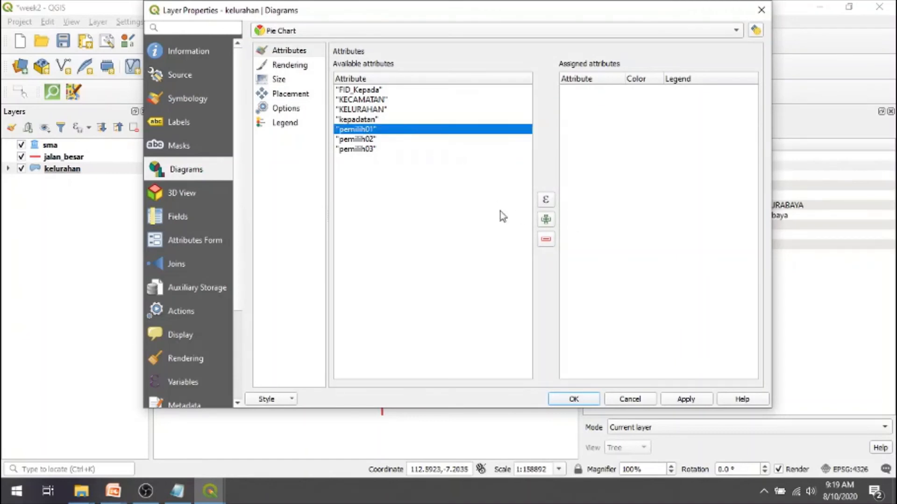
shift+click(382, 139)
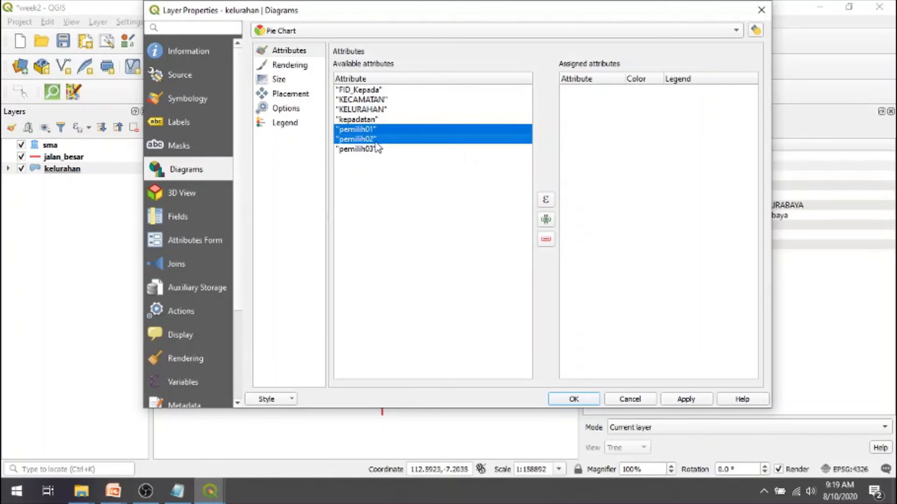
shift+click(376, 149)
click(545, 220)
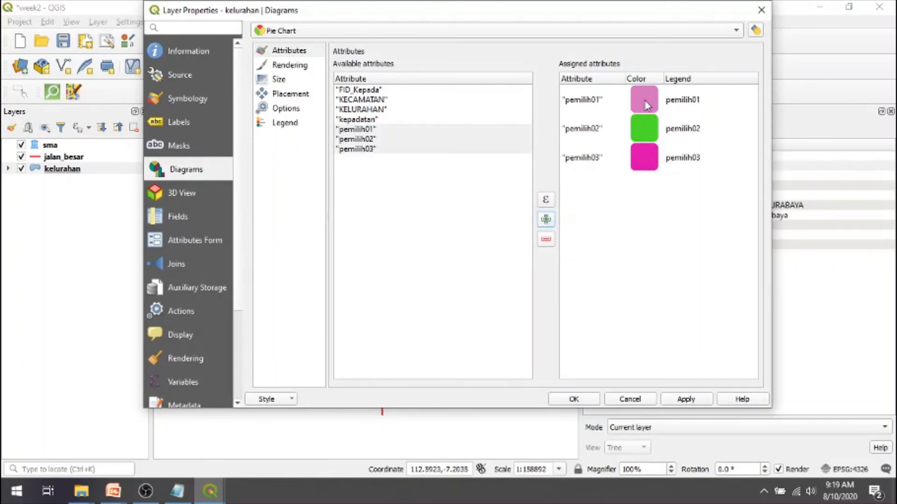
- Change the pie chart color of the pemilih01 attribute to red
click(647, 105)
double_click(647, 106)
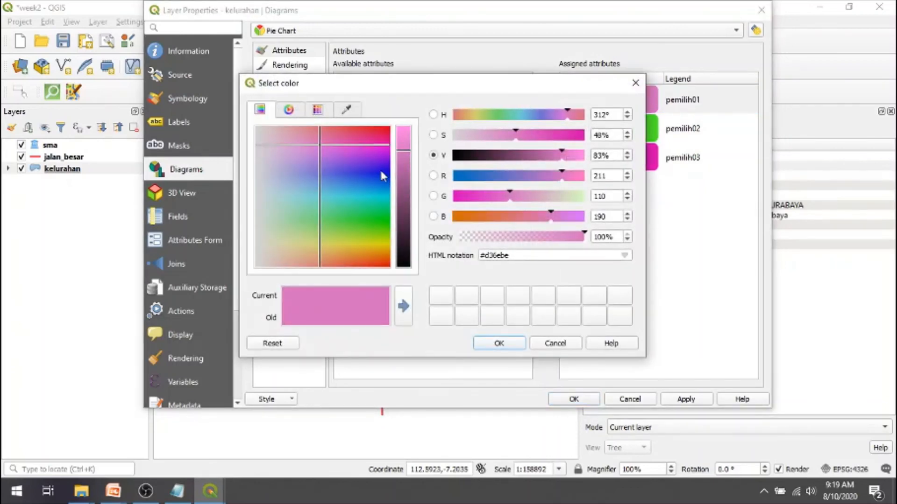
drag(385, 266, 390, 269)
click(503, 343)
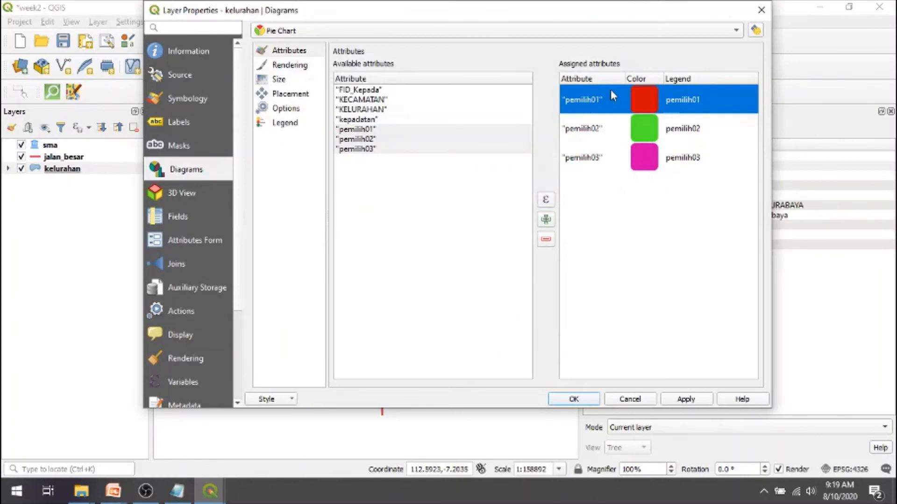
- Change the pie chart color of the pemilih03 attribute to yellow and apply the diagram settings to the kelurahan layer
double_click(640, 157)
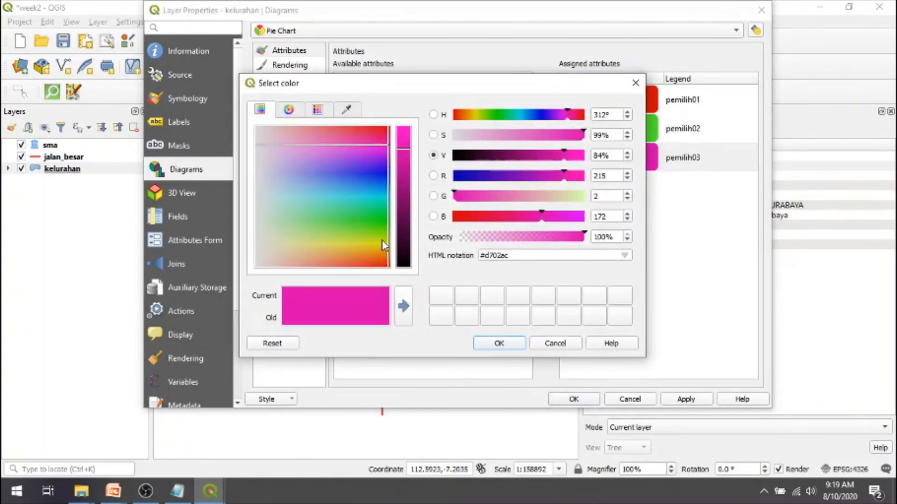
click(382, 241)
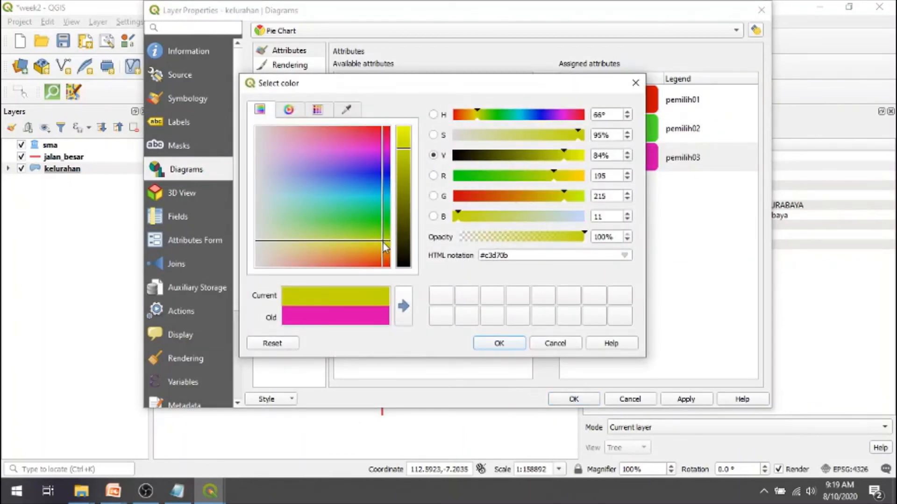
click(378, 242)
drag(565, 196, 576, 197)
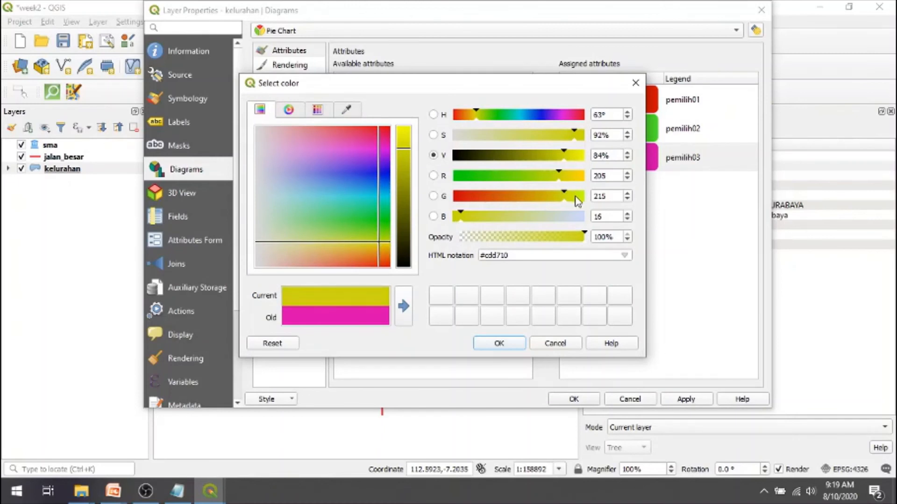
click(518, 344)
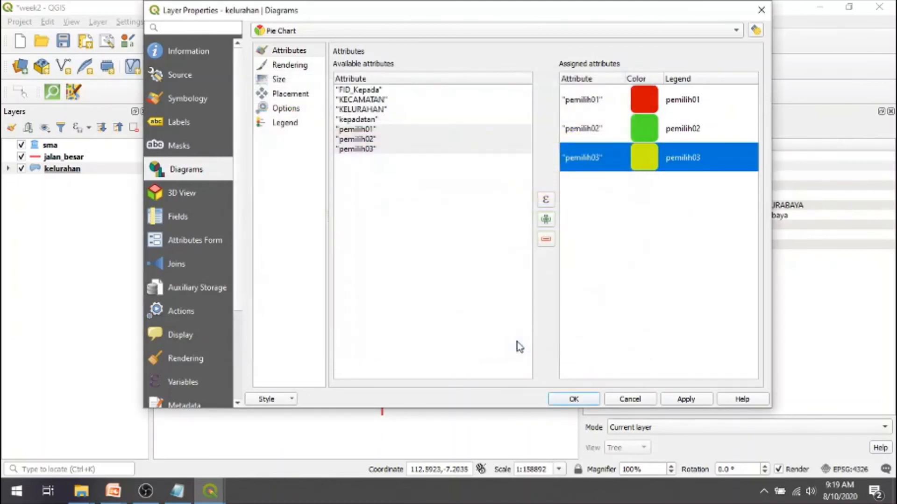
click(701, 400)
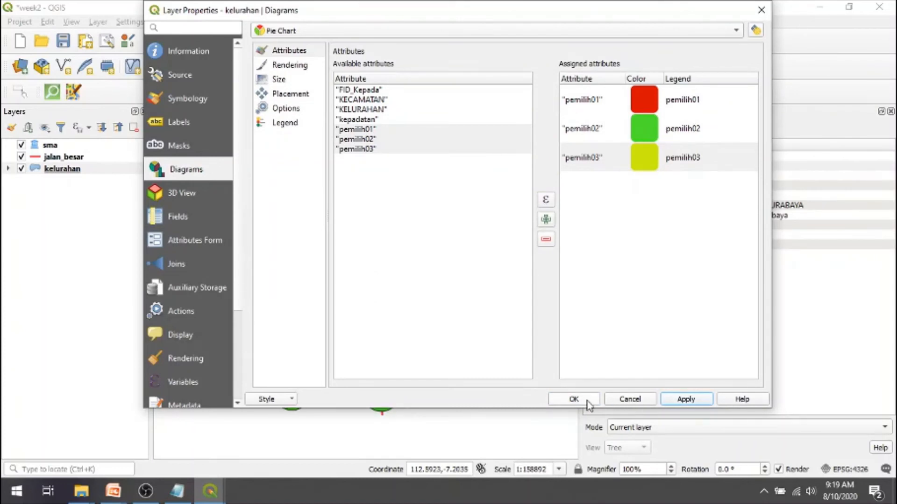
- Review the pie chart's size and placement settings, and close the kelurahan layer properties with the diagram accepted
click(278, 79)
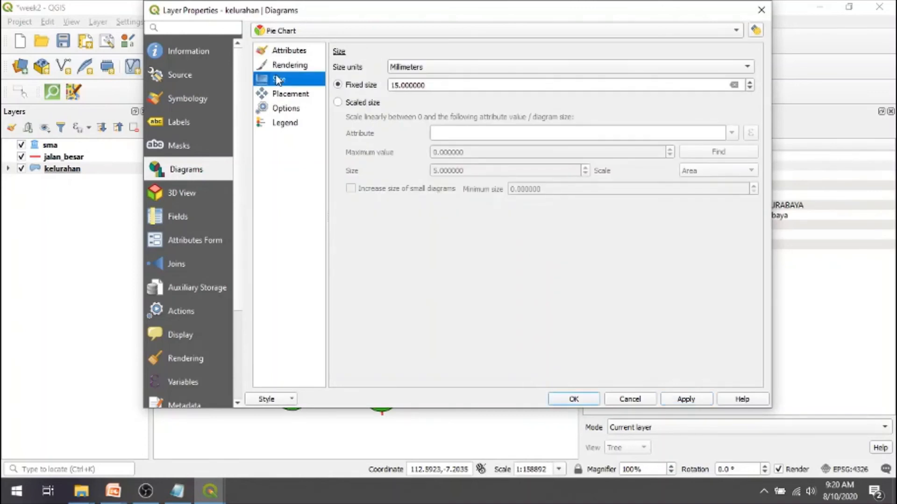
click(287, 95)
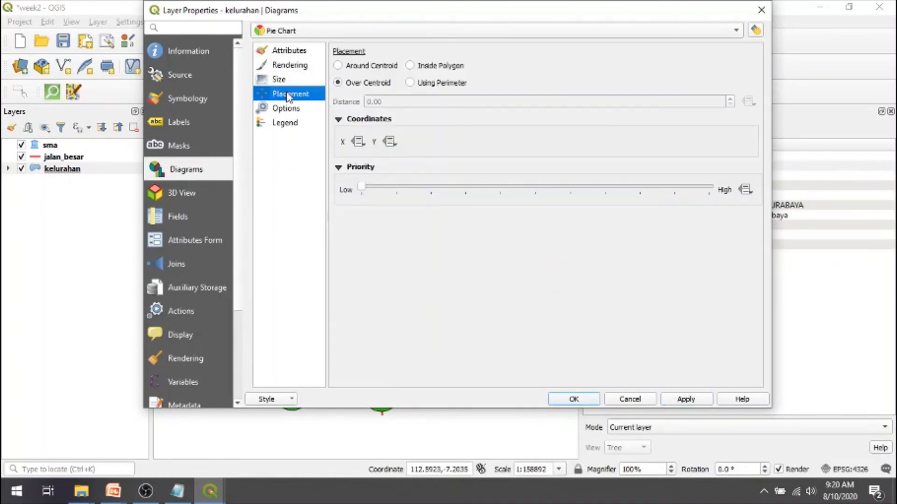
click(293, 80)
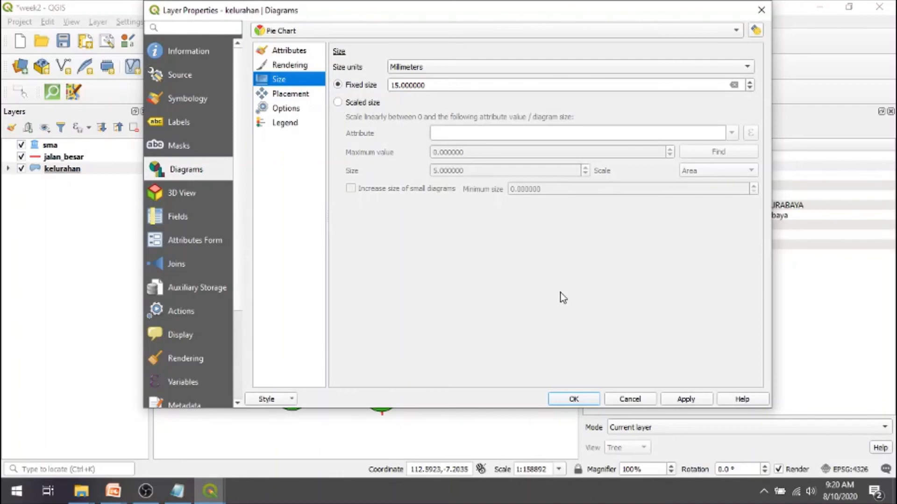
click(584, 399)
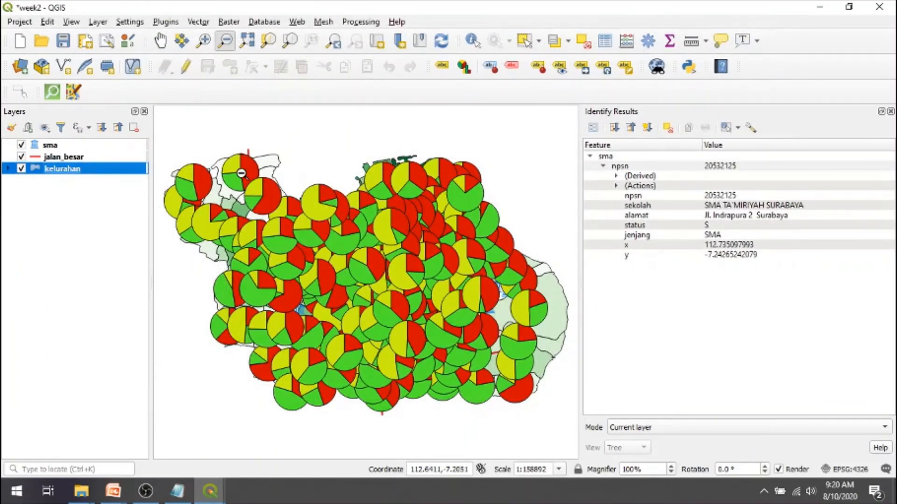
- Zoom in on the northeastern kelurahan areas to examine the individual pie charts on the map
click(208, 45)
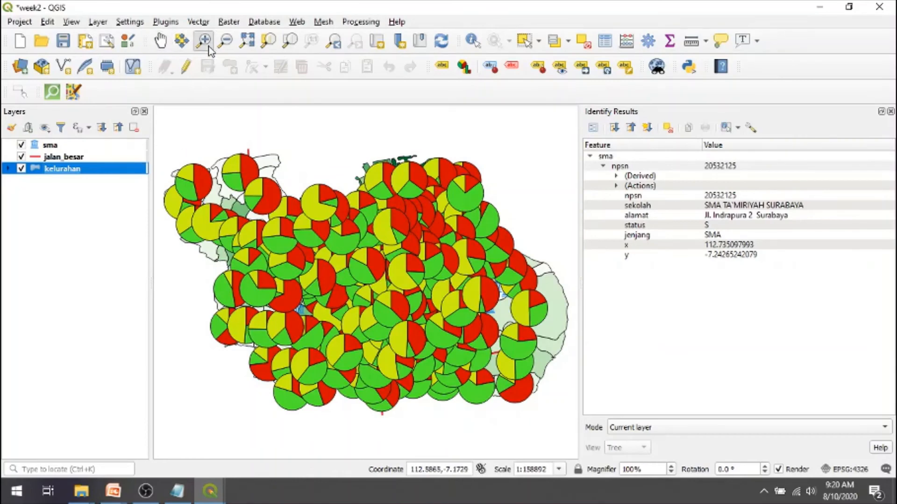
drag(325, 161, 468, 275)
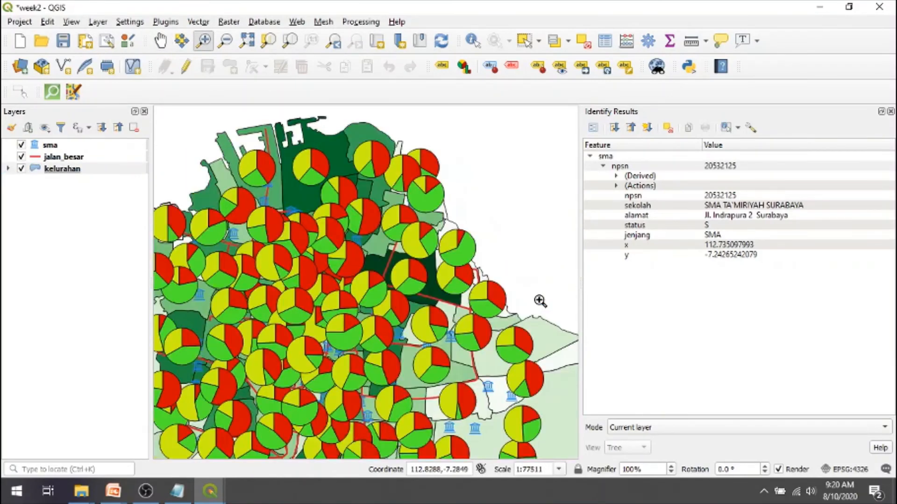
drag(220, 138, 527, 313)
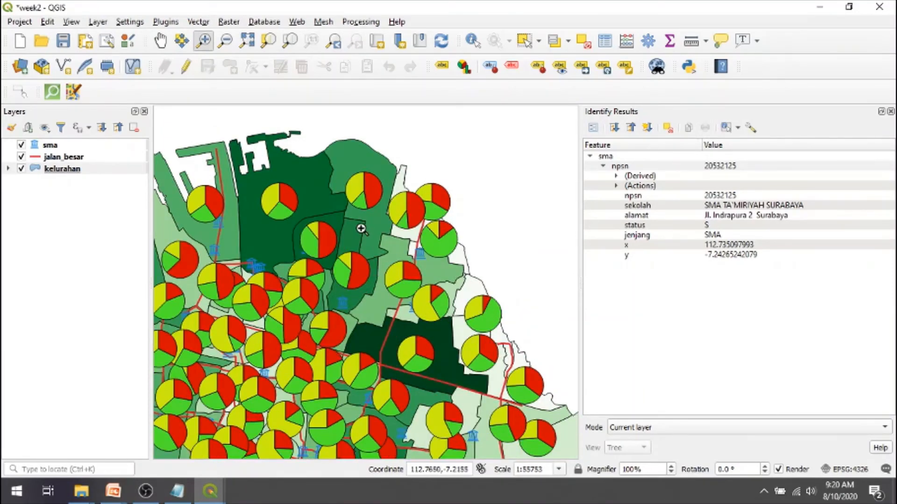
drag(227, 206, 416, 410)
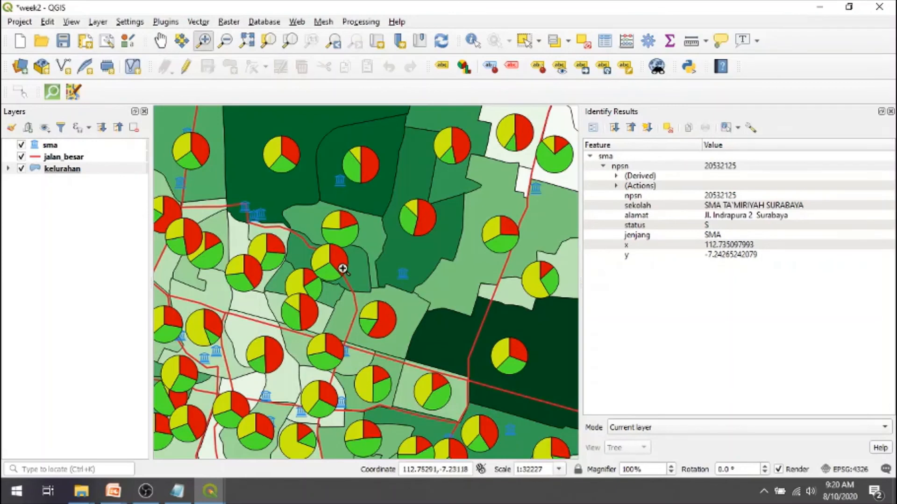
- Switch to the PowerPoint slide show, advance to the "Styling layer – Label" slide, and reveal its Label explanation
key(alt+Tab)
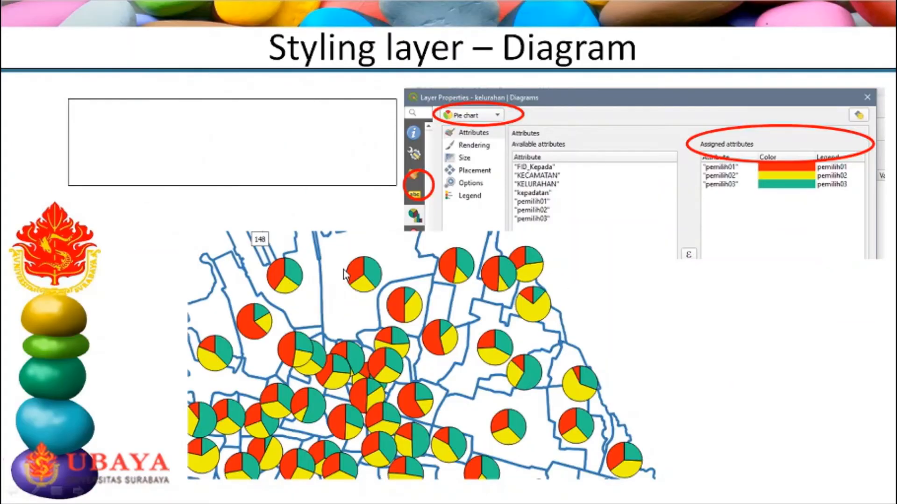
click(343, 270)
click(343, 273)
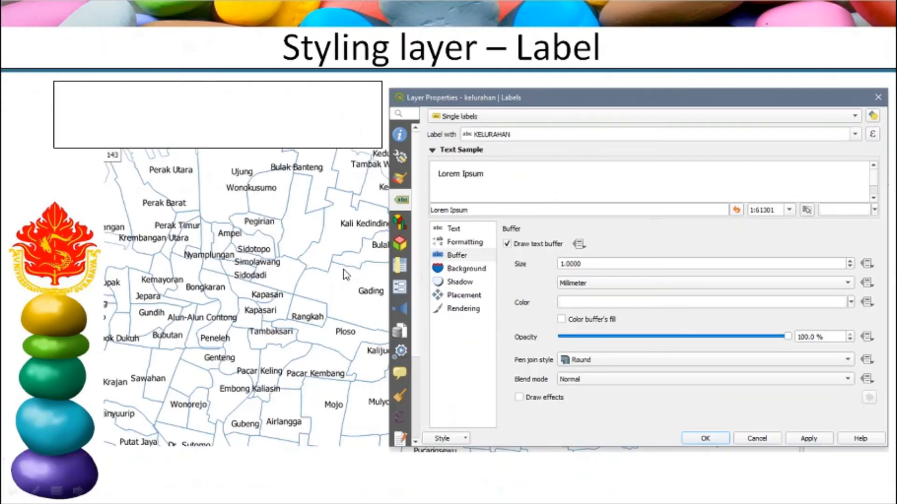
click(344, 273)
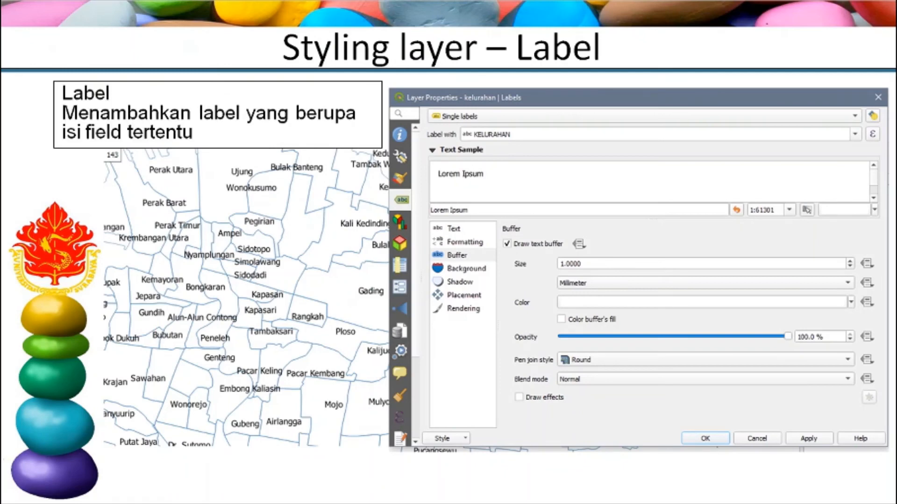
- Switch back to QGIS, reopen the kelurahan layer's properties, and set its diagram type to No Diagrams
key(alt+Tab)
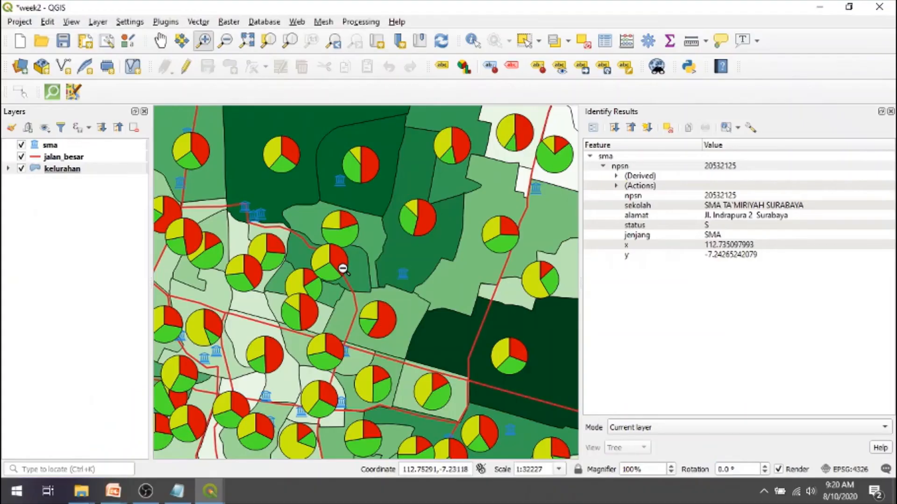
double_click(53, 174)
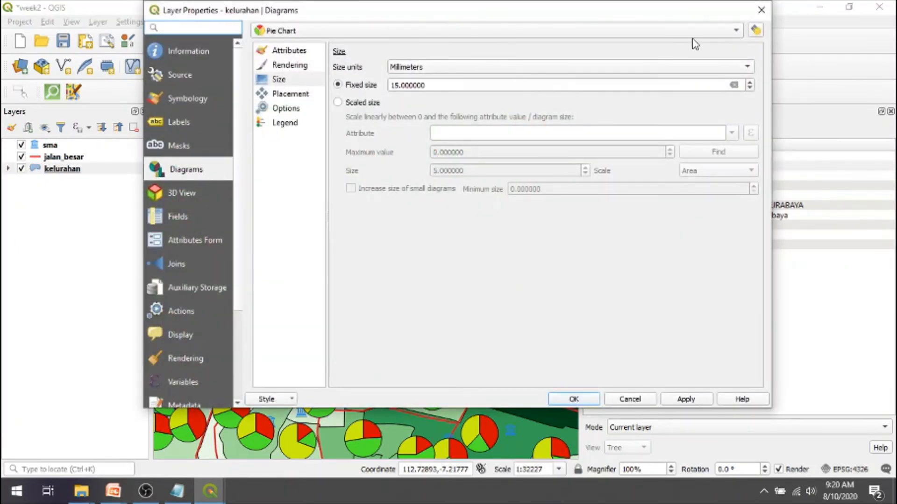
click(738, 32)
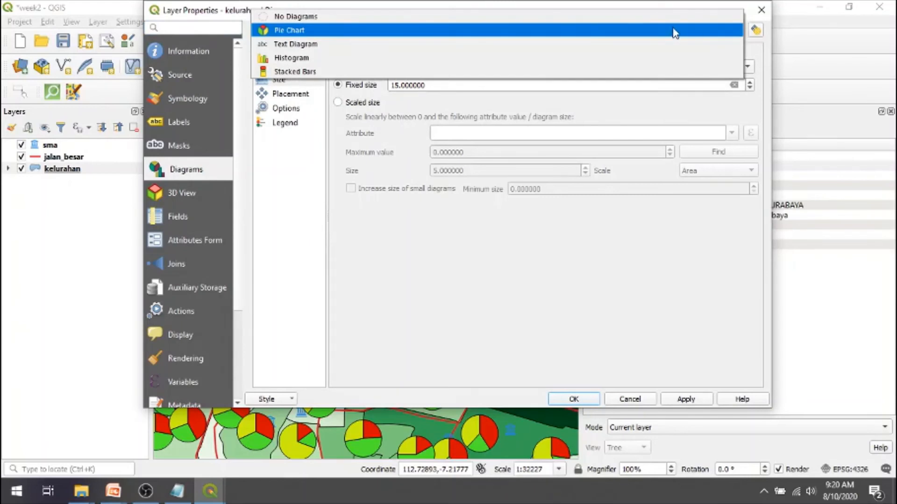
click(655, 21)
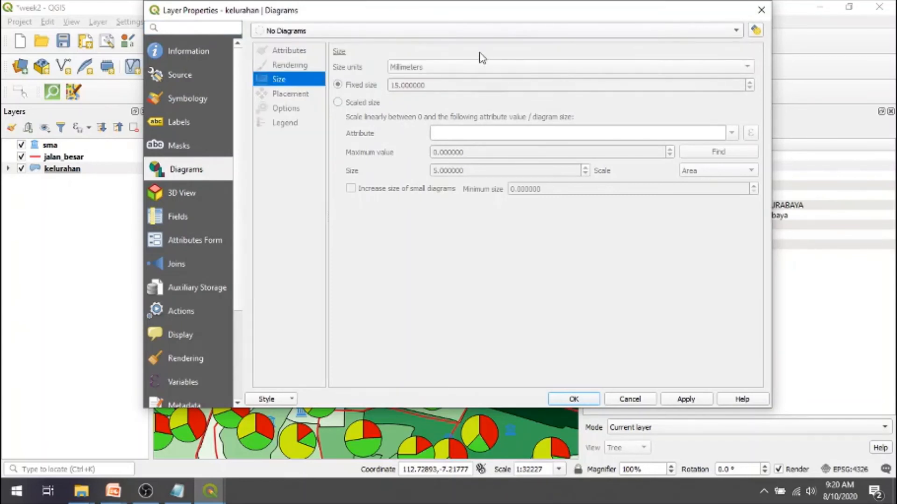
- Enable Single Labels on the kelurahan layer using the KELURAHAN field as the label value
click(189, 122)
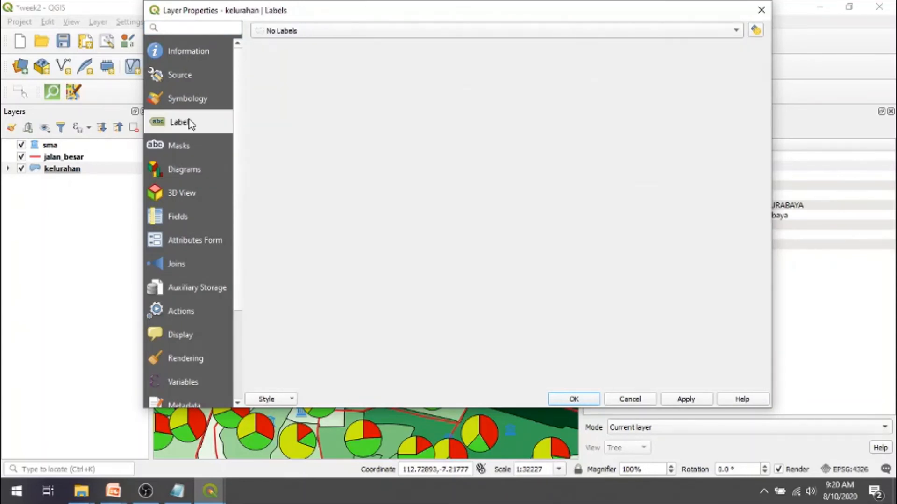
click(737, 31)
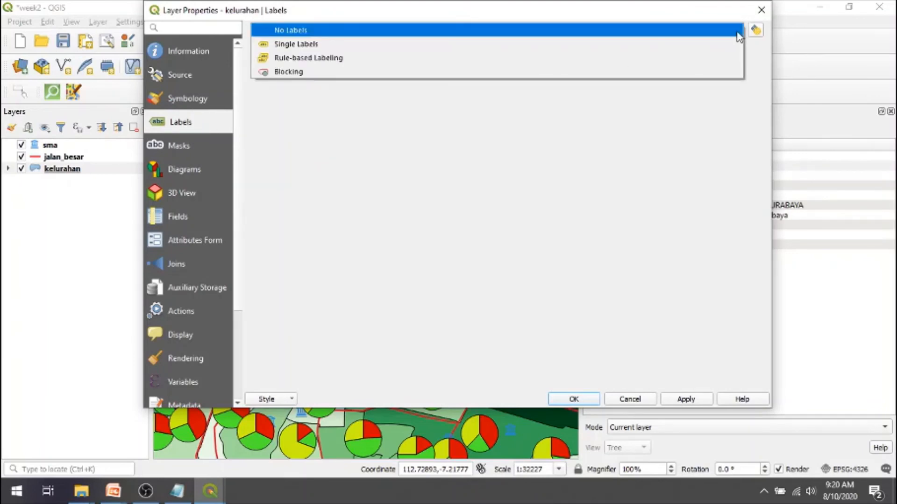
click(702, 45)
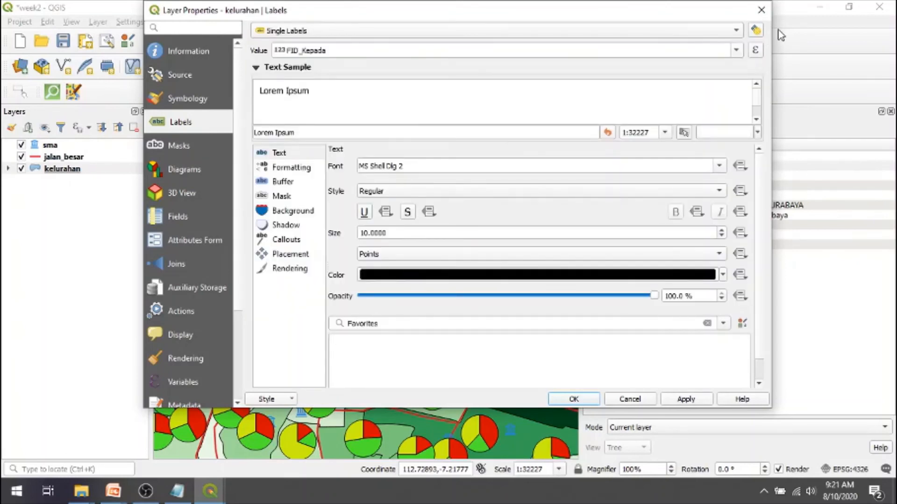
click(736, 50)
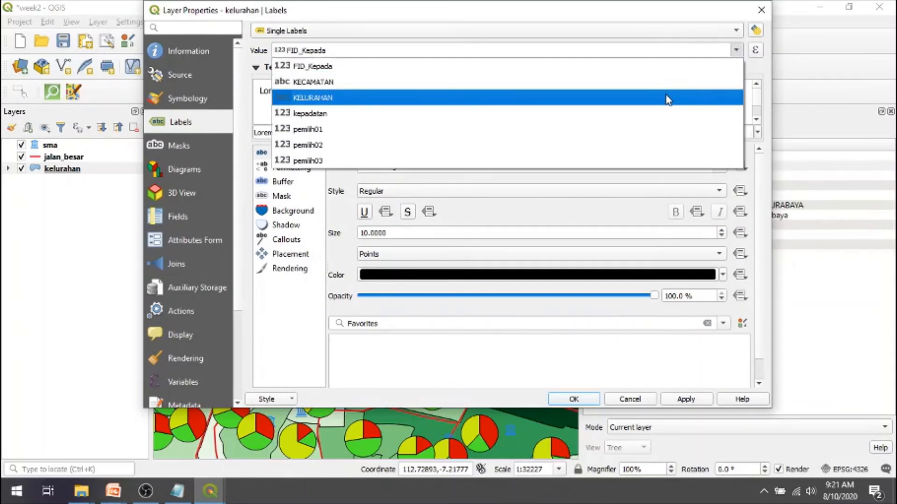
click(668, 98)
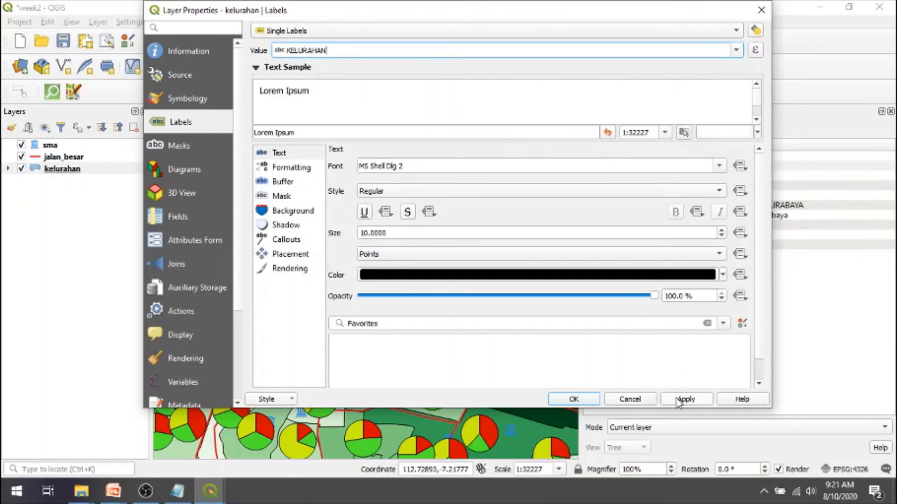
- Draw a text buffer of 1.5 millimeters around the kelurahan labels, apply it, and close the layer properties
click(288, 186)
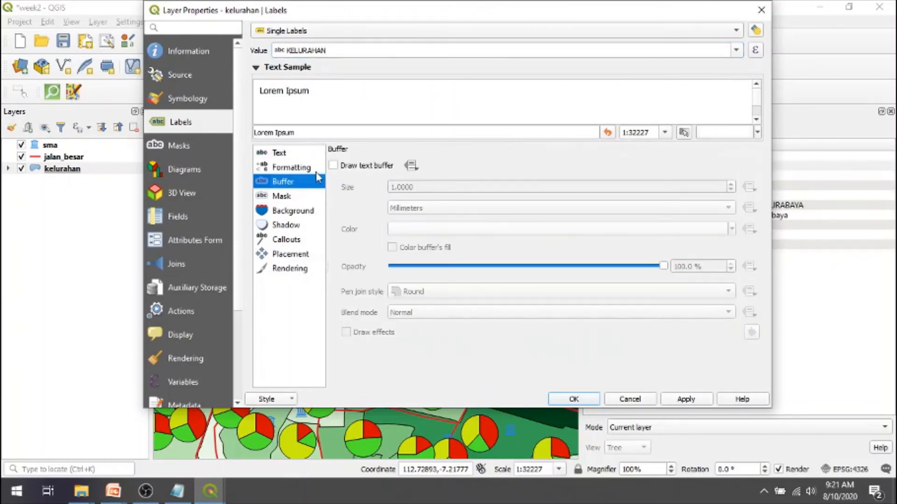
click(348, 167)
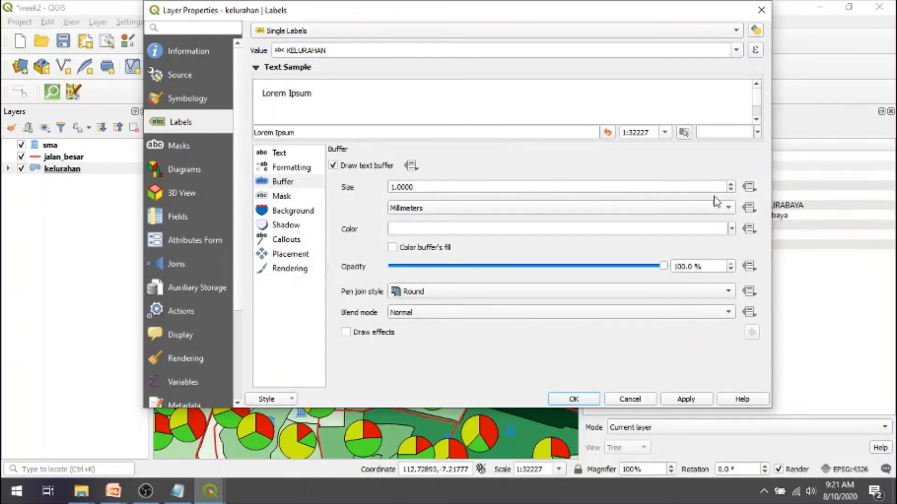
click(730, 184)
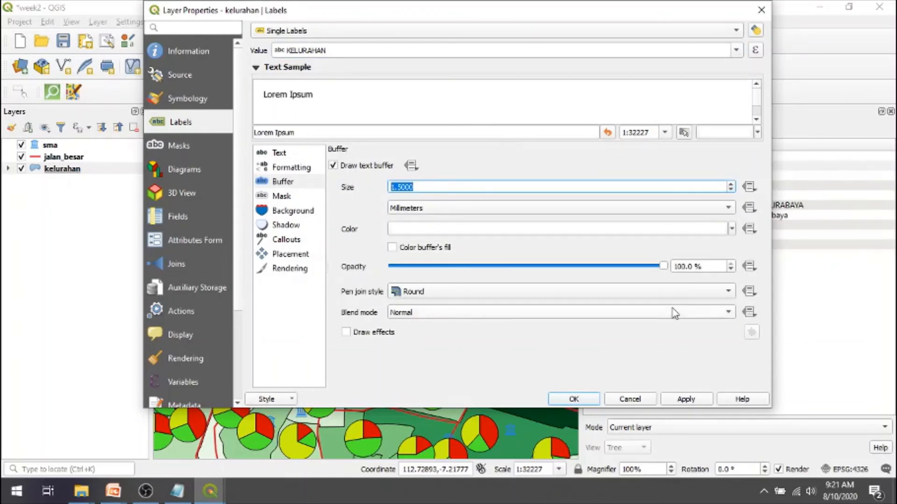
click(677, 399)
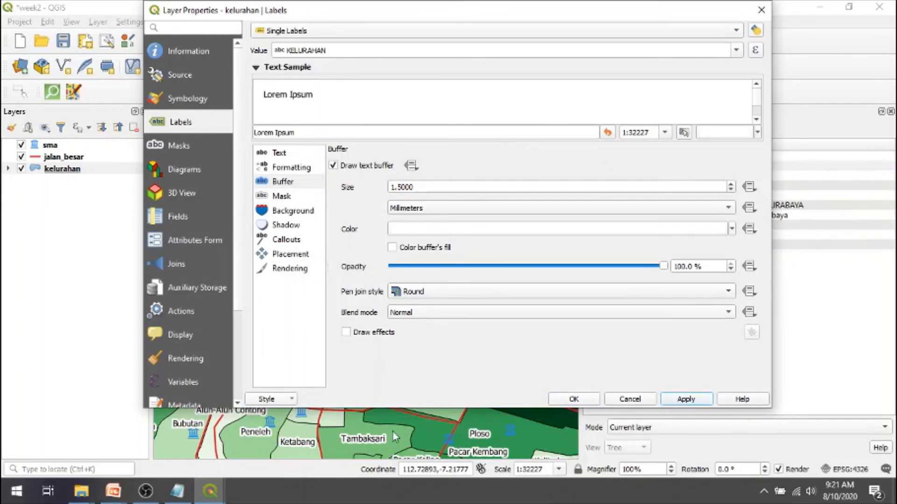
drag(593, 408, 593, 398)
click(593, 391)
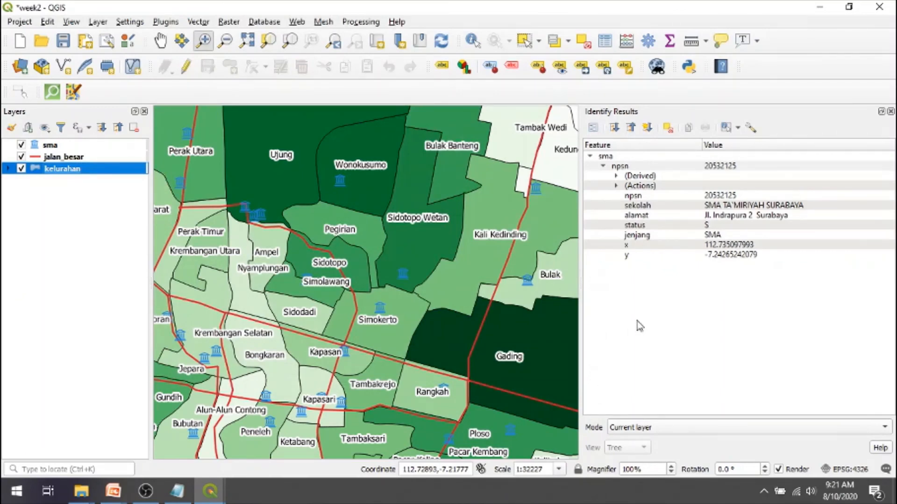
- Narrow the Identify Results panel to enlarge the map, and toggle the kelurahan layer's visibility off and back on
drag(578, 229, 777, 240)
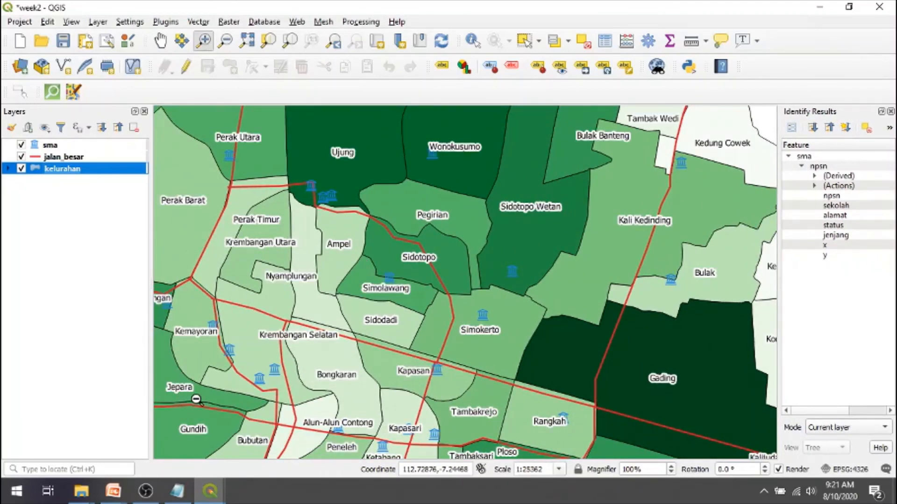
click(21, 169)
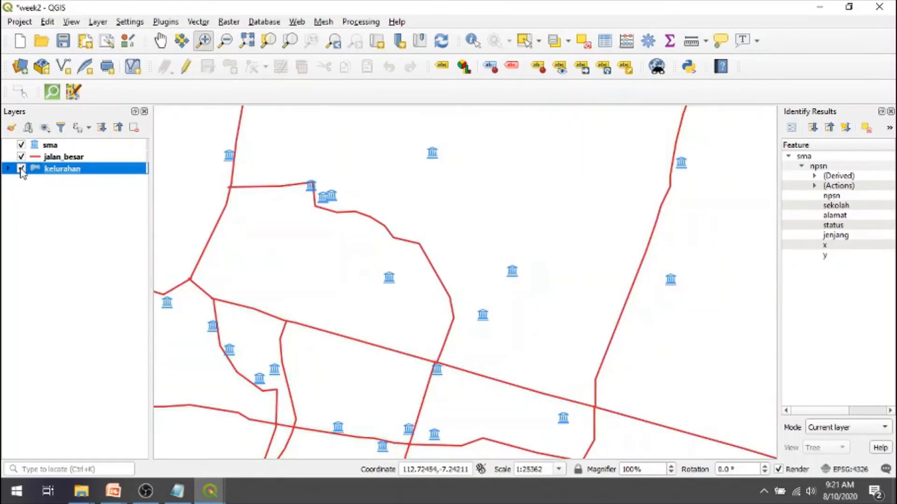
click(21, 169)
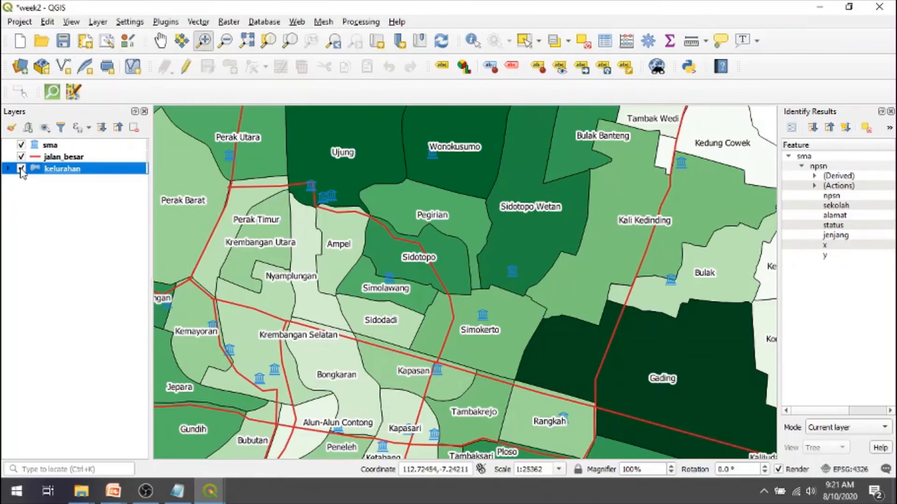
- Enable Single Labels on the sma layer with the sekolah field as the label value, apply, and close the layer properties
click(160, 40)
drag(360, 332, 528, 259)
drag(409, 348, 521, 259)
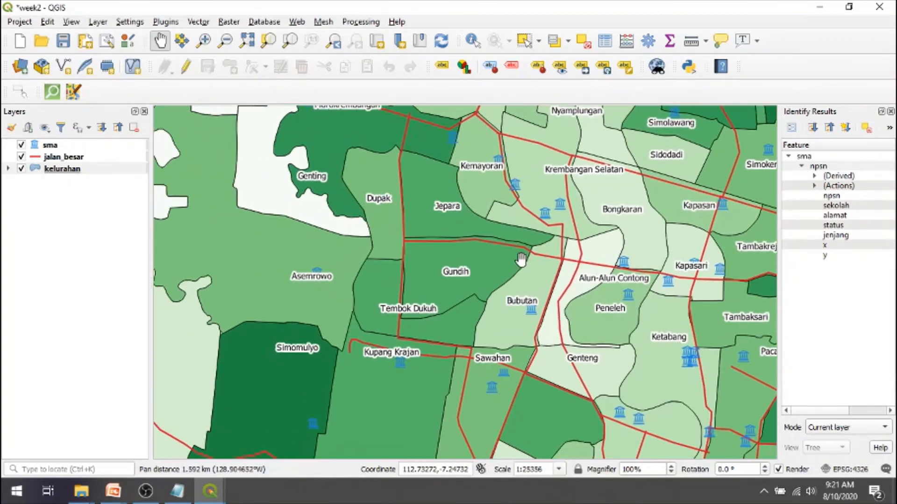
click(50, 146)
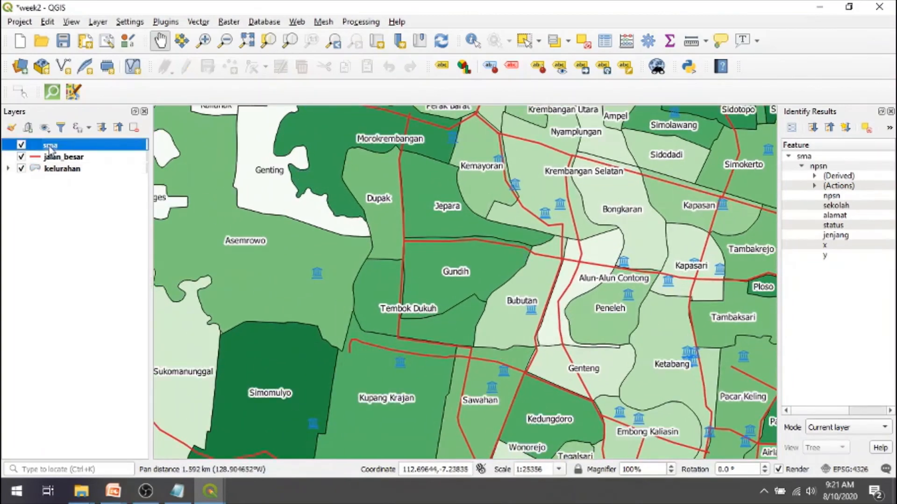
double_click(49, 147)
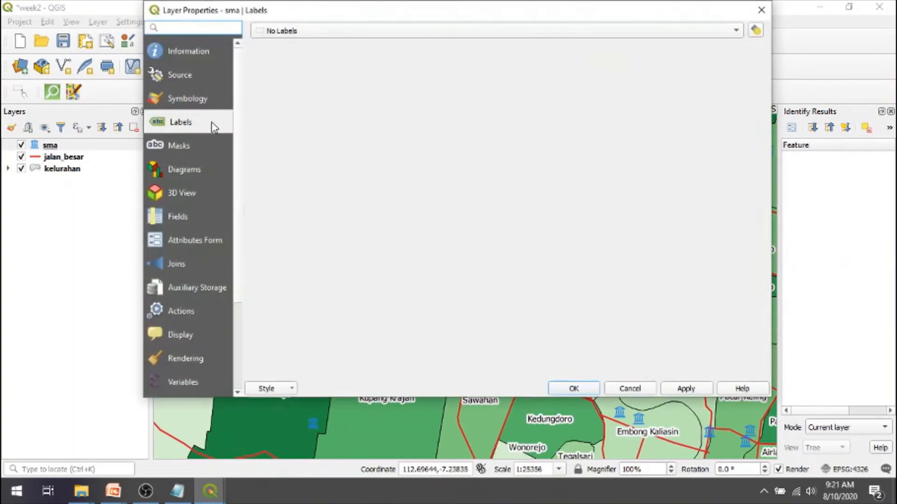
click(735, 31)
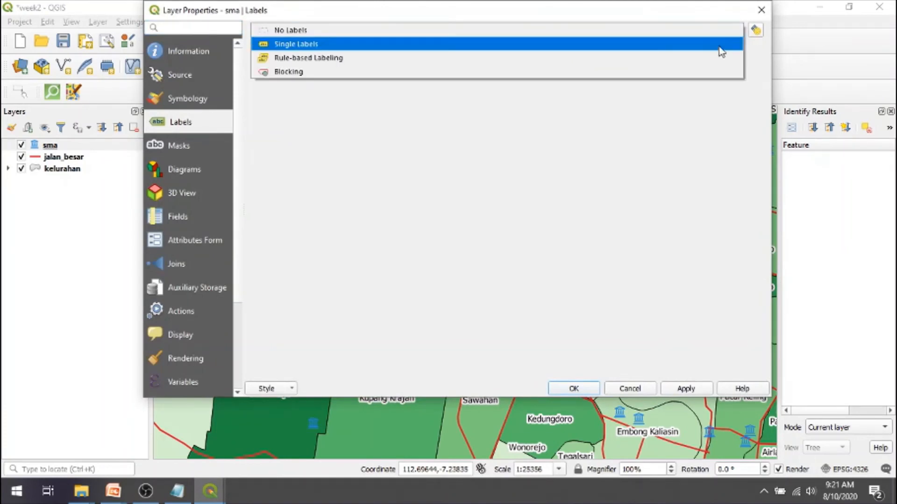
click(718, 45)
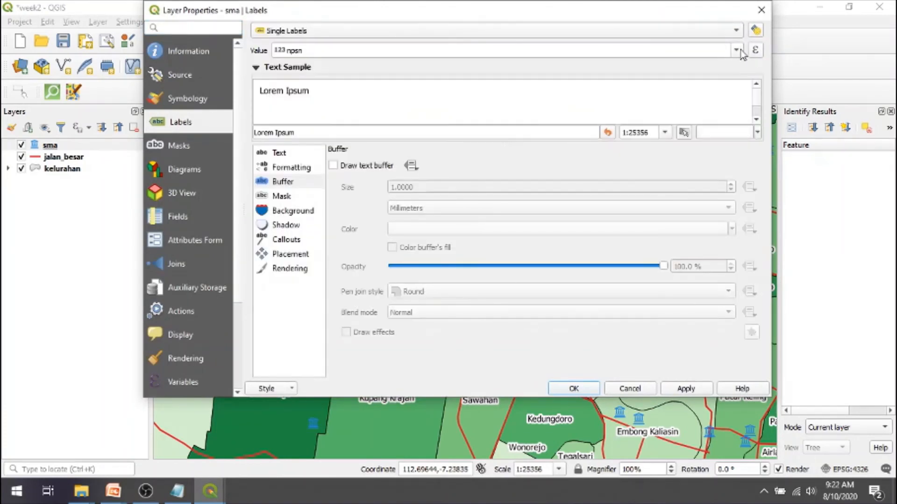
click(737, 51)
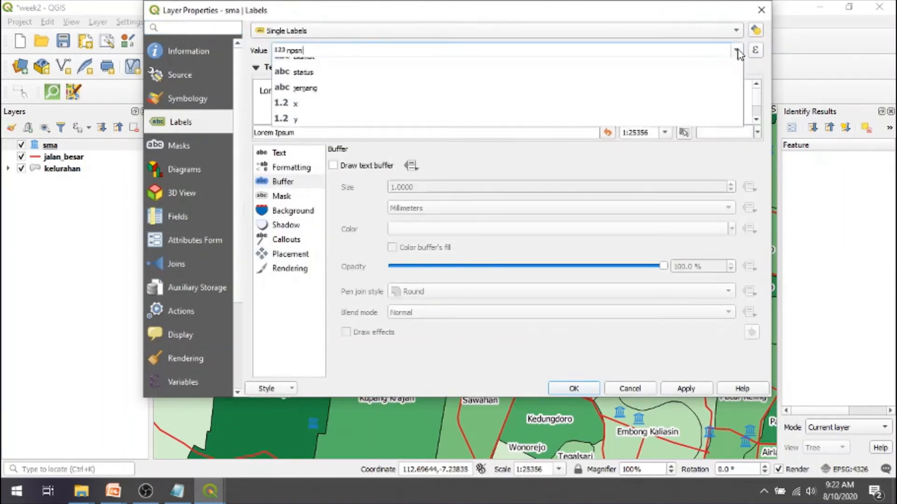
click(705, 83)
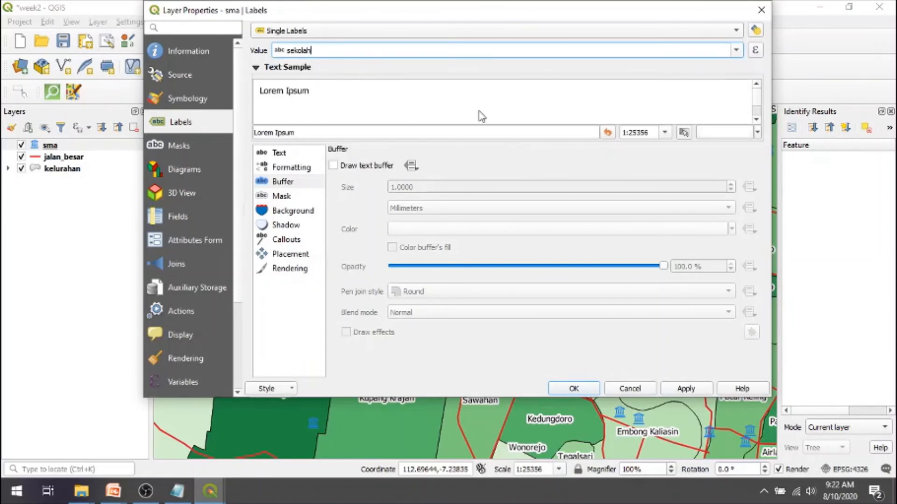
click(687, 391)
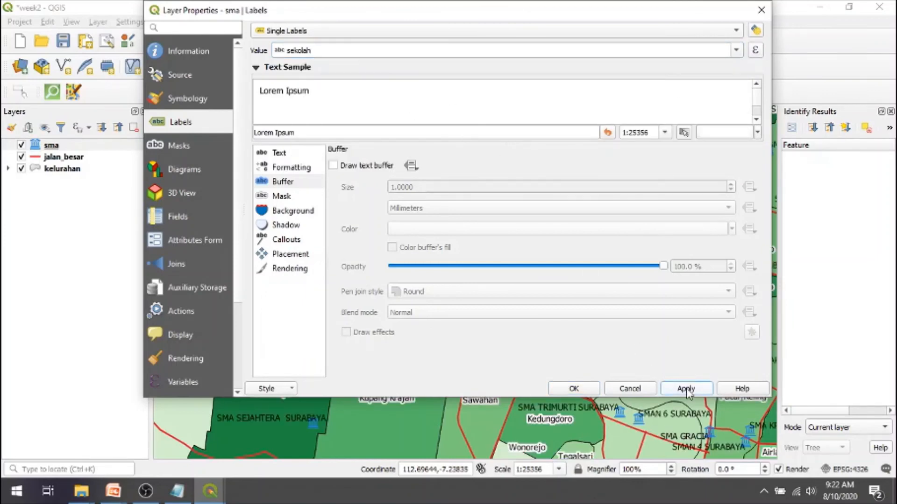
click(574, 389)
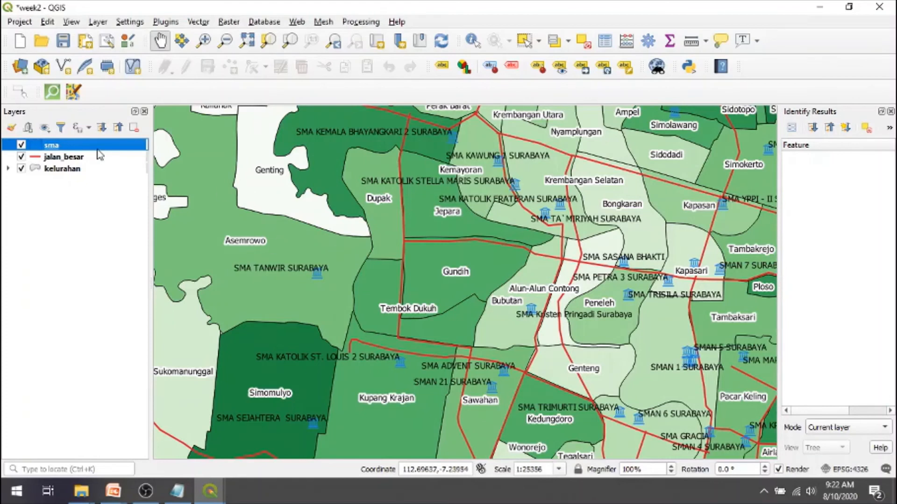
- Reopen the sma layer's label settings, review the Formatting and Placement options, and cancel the dialog
double_click(42, 149)
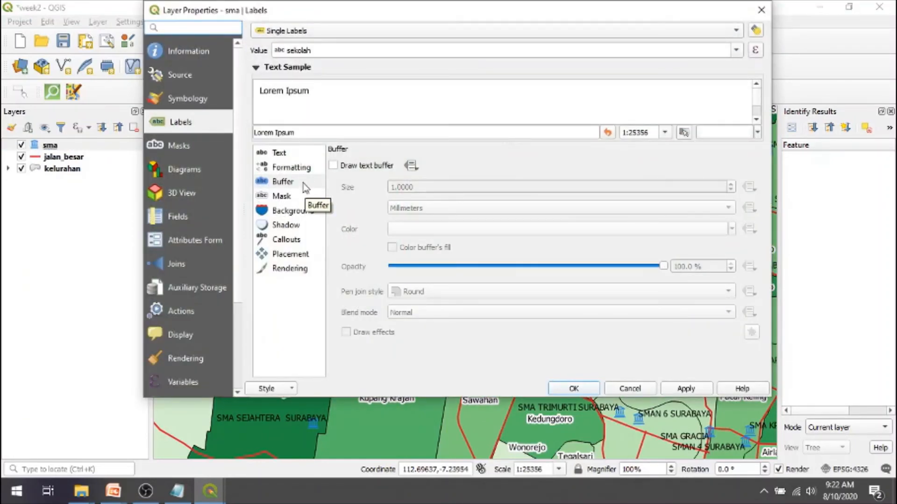
click(306, 169)
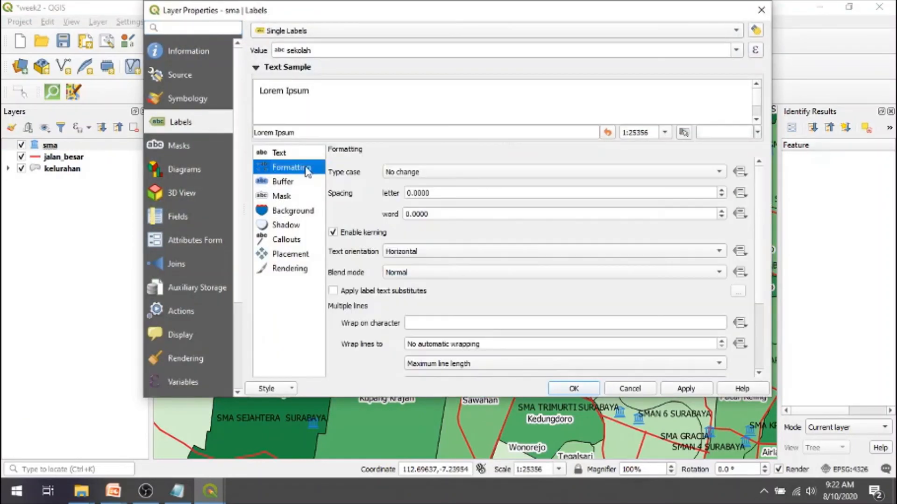
click(284, 255)
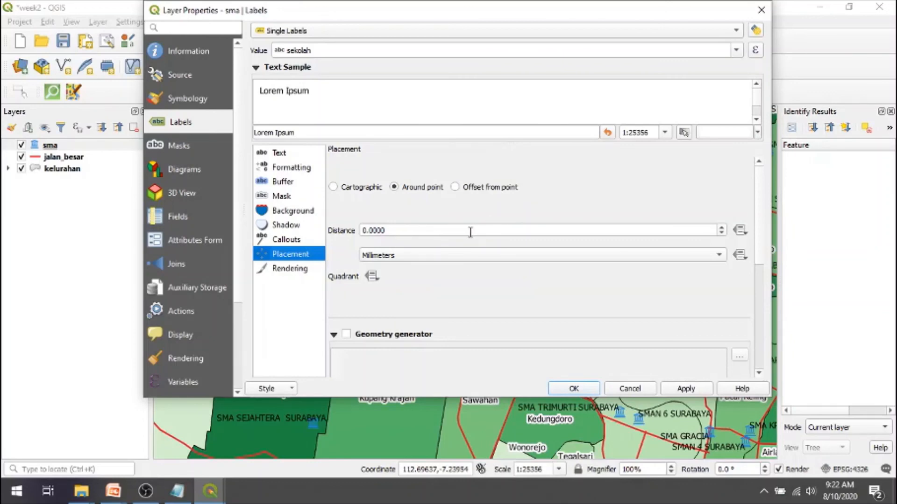
click(635, 392)
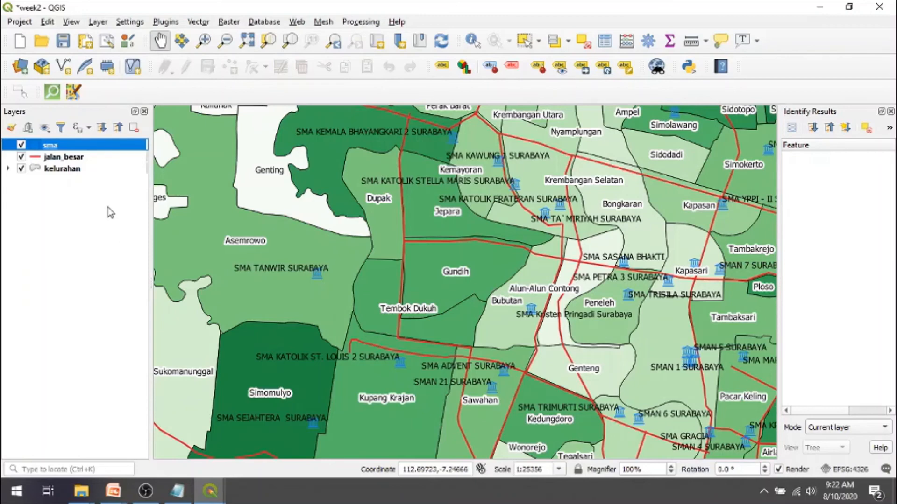
click(226, 41)
click(425, 274)
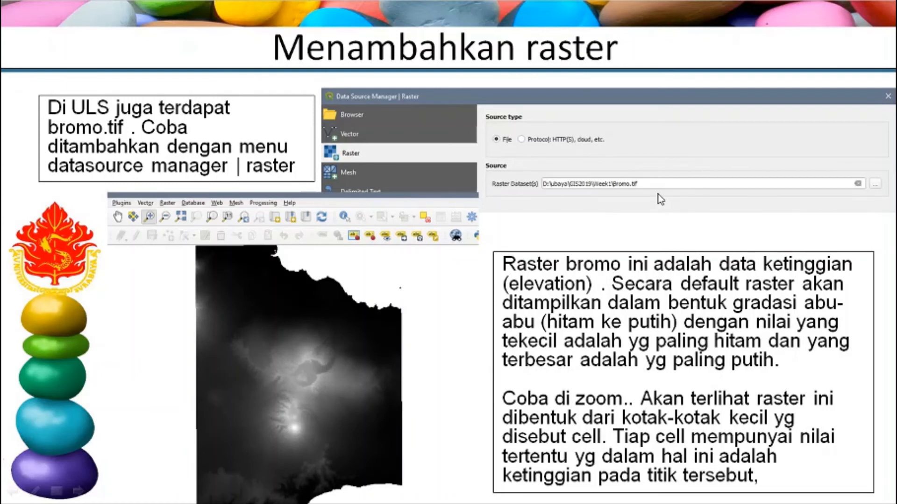
- Switch from the slide show to the week2 folder in File Explorer and add the Bromo TIF raster to the QGIS project
key(alt+Tab)
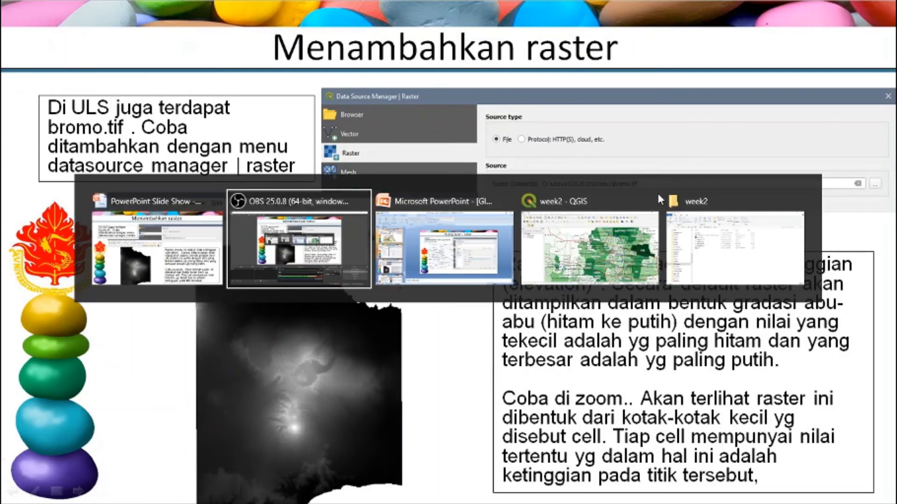
key(alt+Tab)
key(alt+Tab)
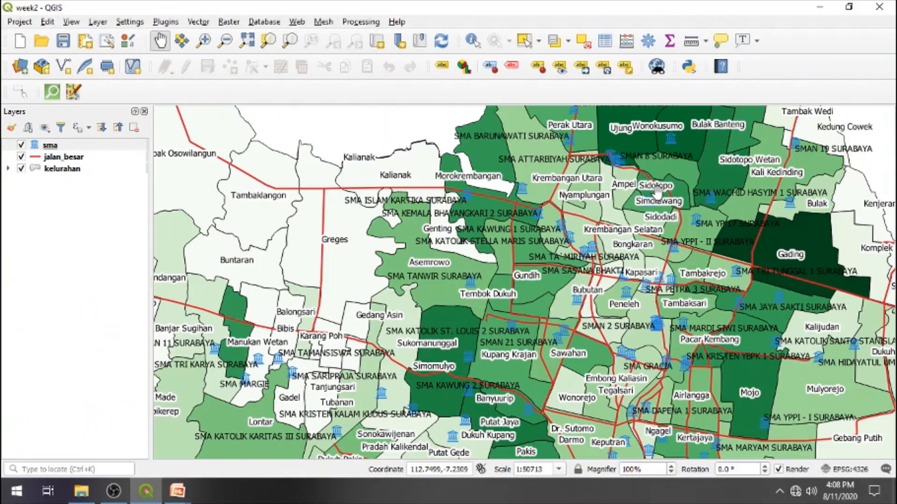
key(alt+Tab)
key(alt+Tab)
key(alt+Tab)
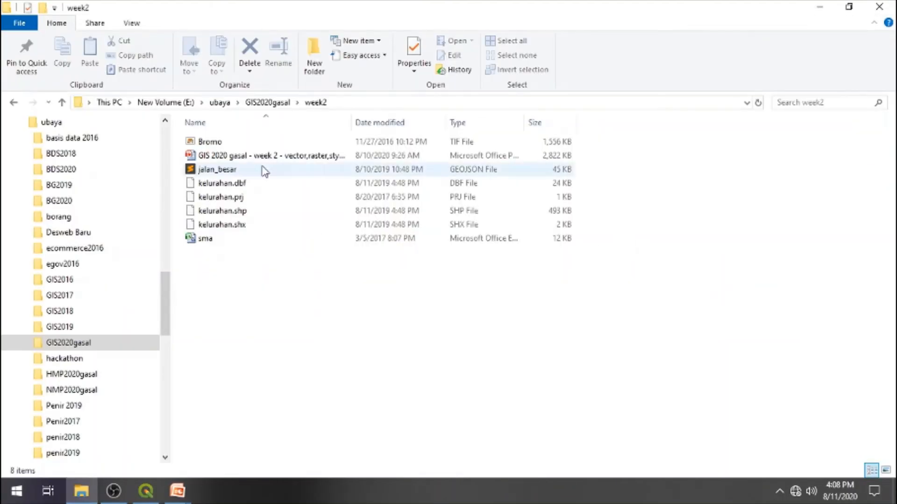
drag(200, 143, 324, 278)
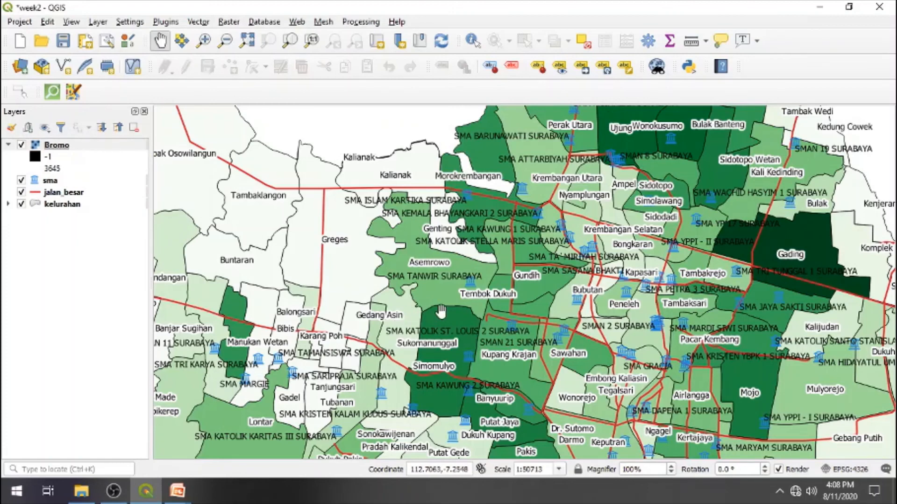
- Zoom the map to the Bromo raster layer, and view the full extent of all layers
click(56, 145)
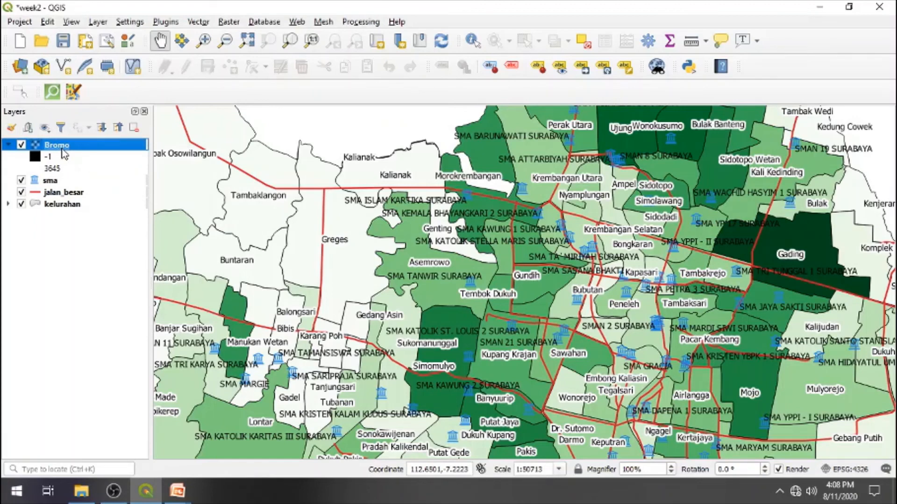
right_click(64, 153)
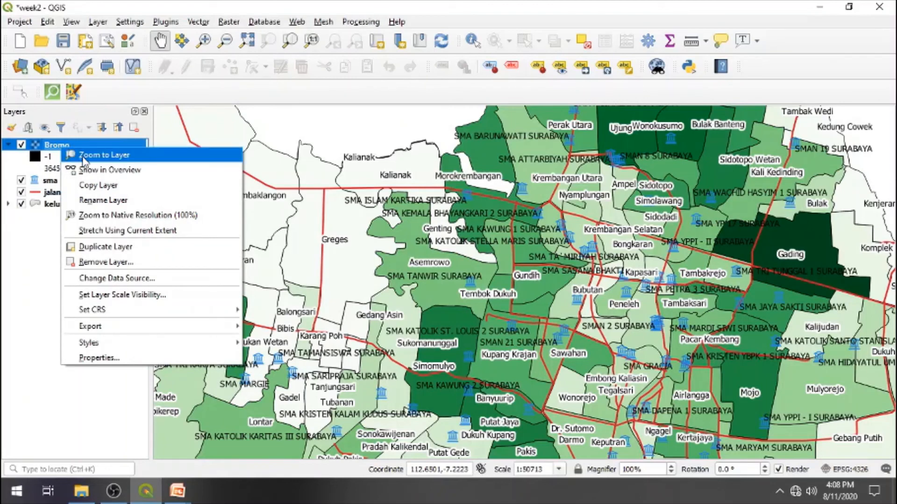
click(84, 156)
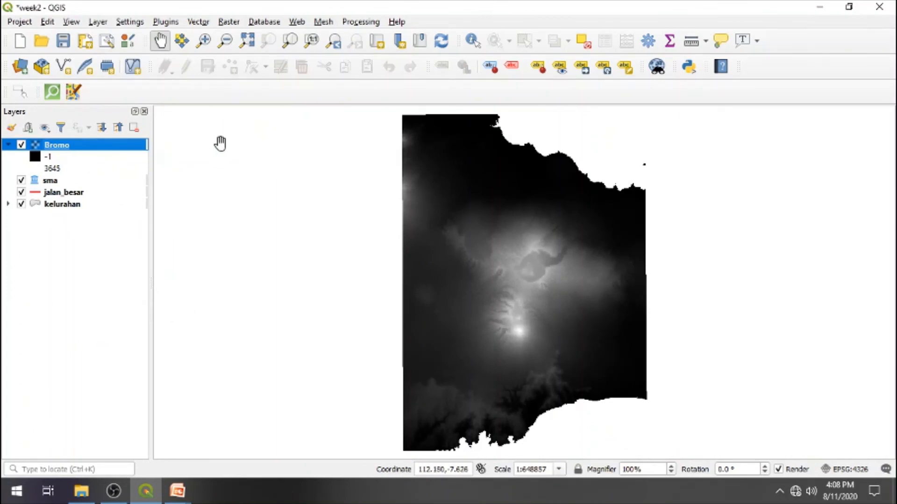
click(246, 42)
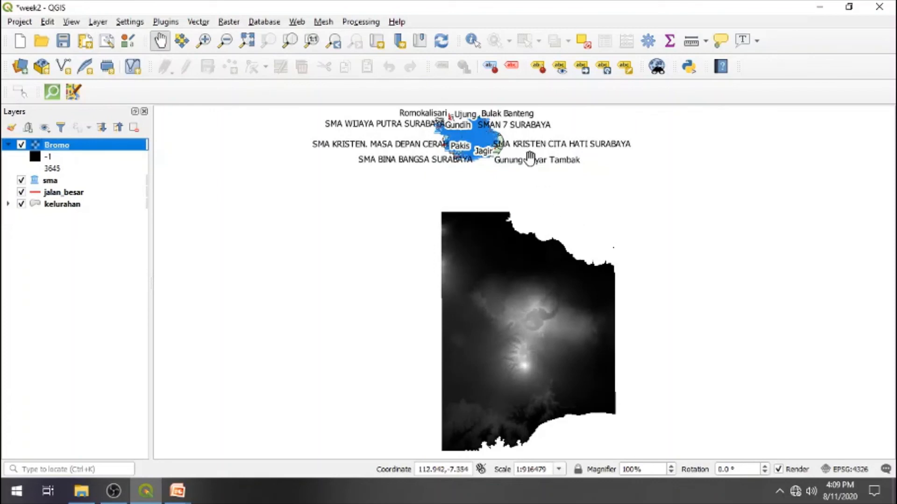
- Examine the Bromo raster's edges and black-to-white gradation close up, from its northern boundary toward the brighter central area
drag(540, 327, 513, 270)
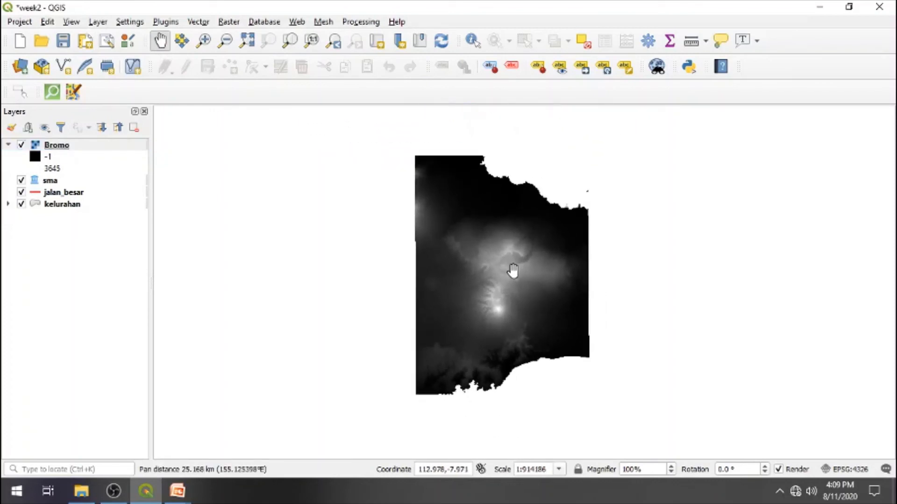
click(204, 42)
click(473, 198)
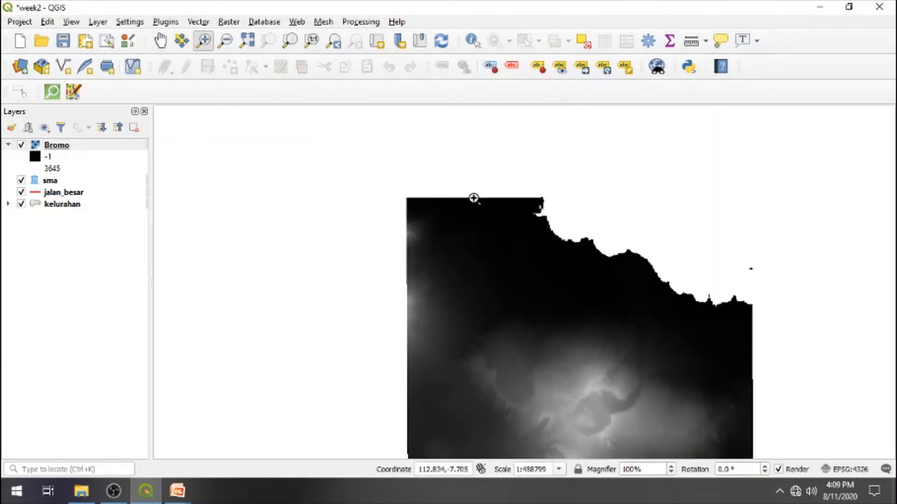
click(560, 291)
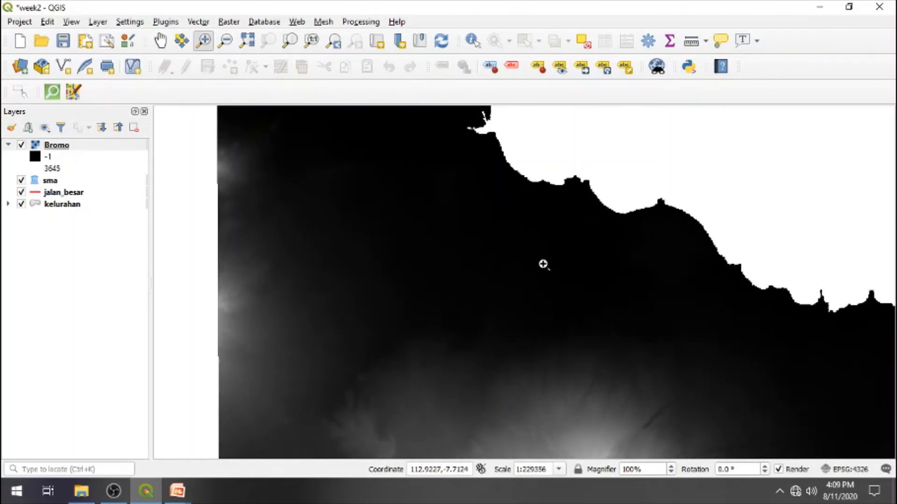
click(537, 246)
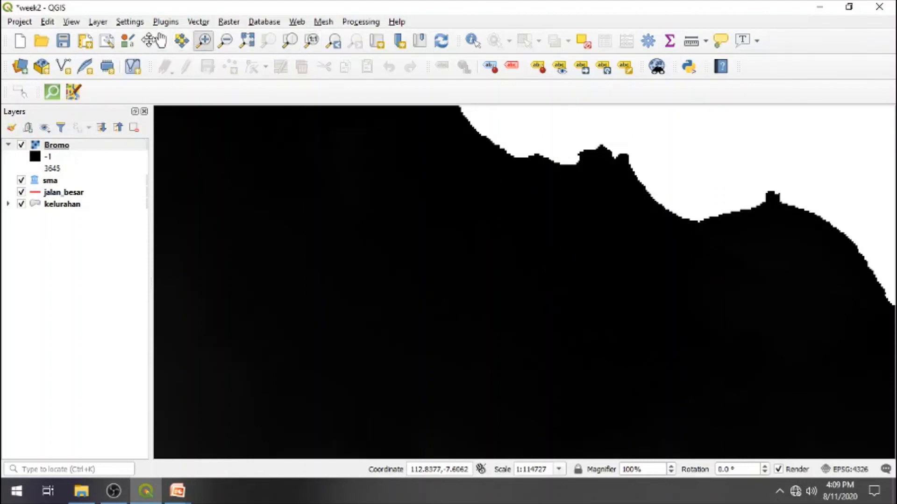
click(160, 41)
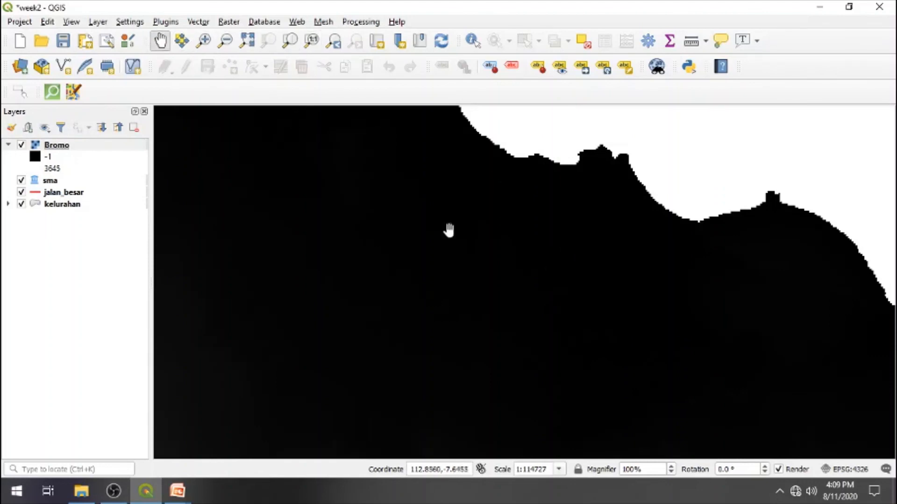
drag(511, 296, 481, 140)
drag(536, 420, 510, 252)
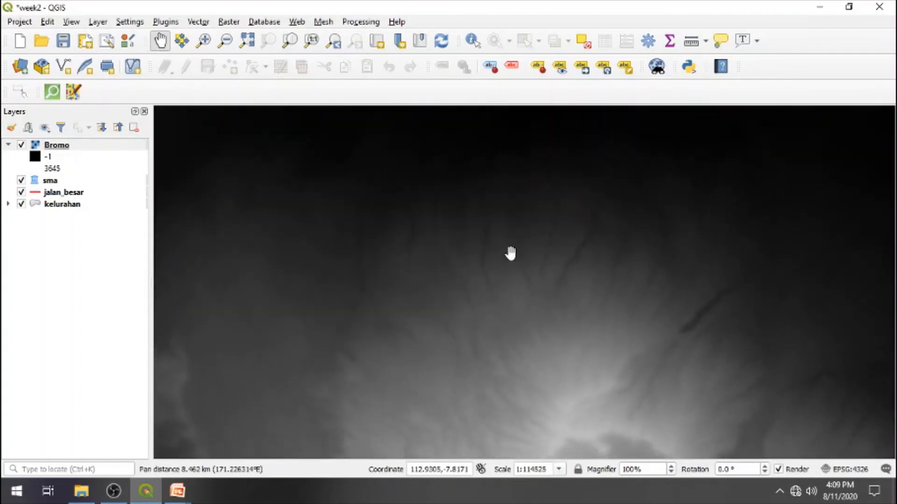
- Zoom in on a small area of the Bromo raster to examine its individual cells, and zoom back out
click(203, 40)
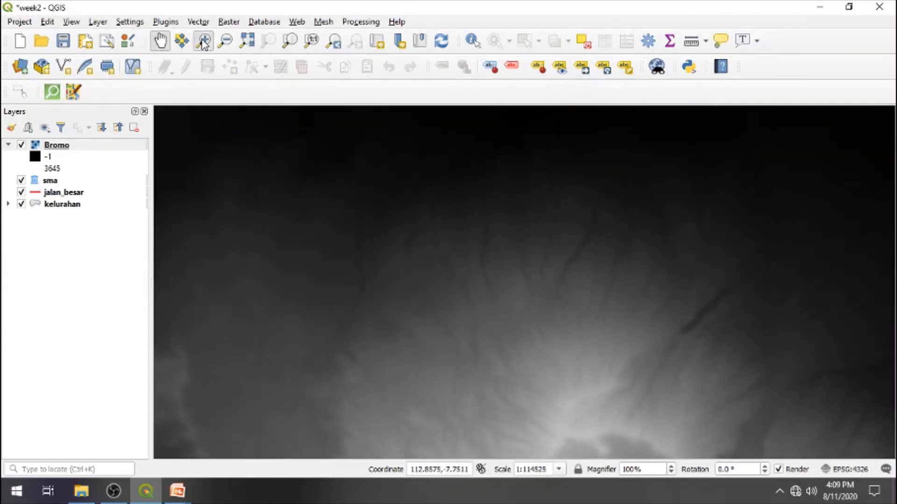
drag(429, 283, 537, 333)
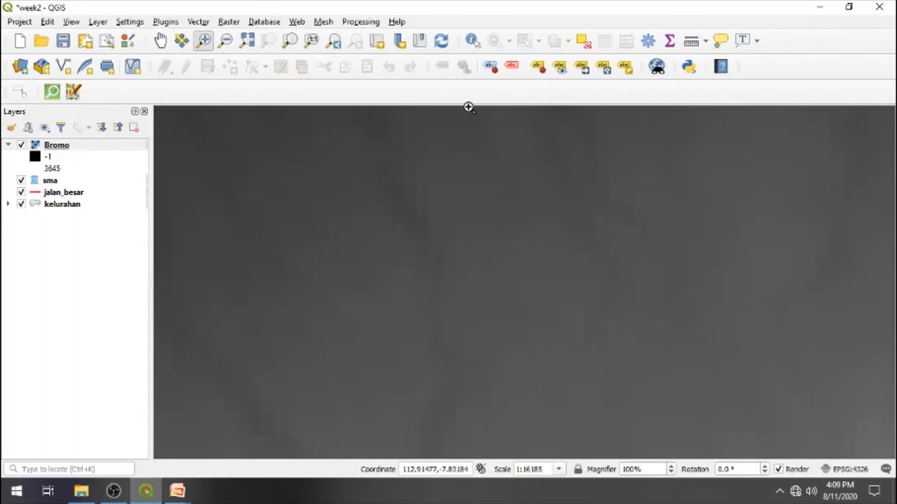
click(225, 41)
click(475, 264)
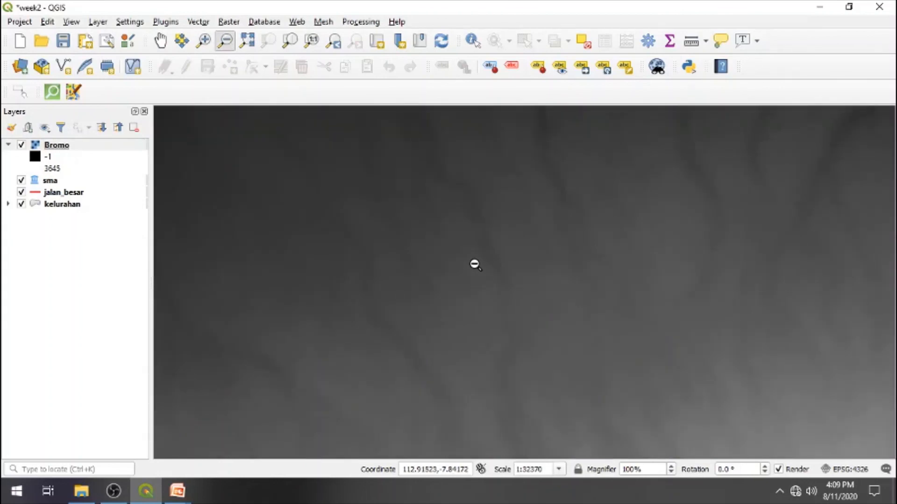
click(519, 331)
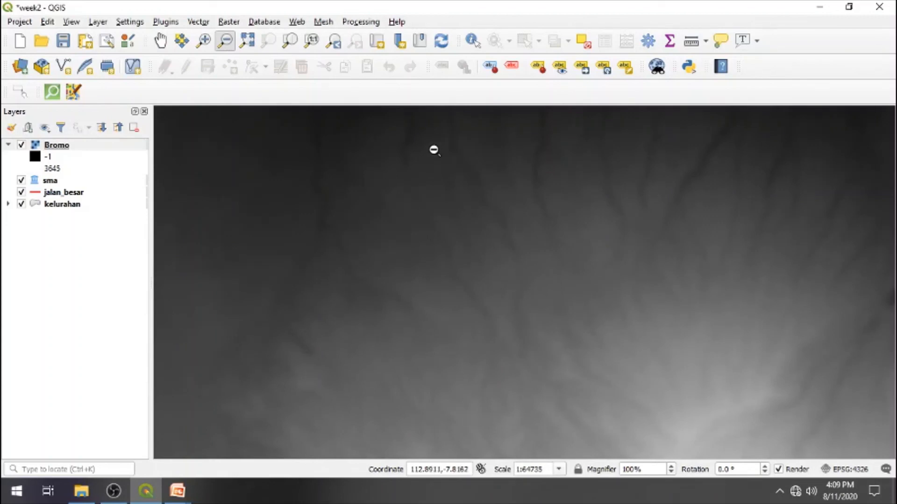
- Identify the Bromo raster's cell values at several points, comparing the dark northwestern area with the bright area around the peak
click(471, 43)
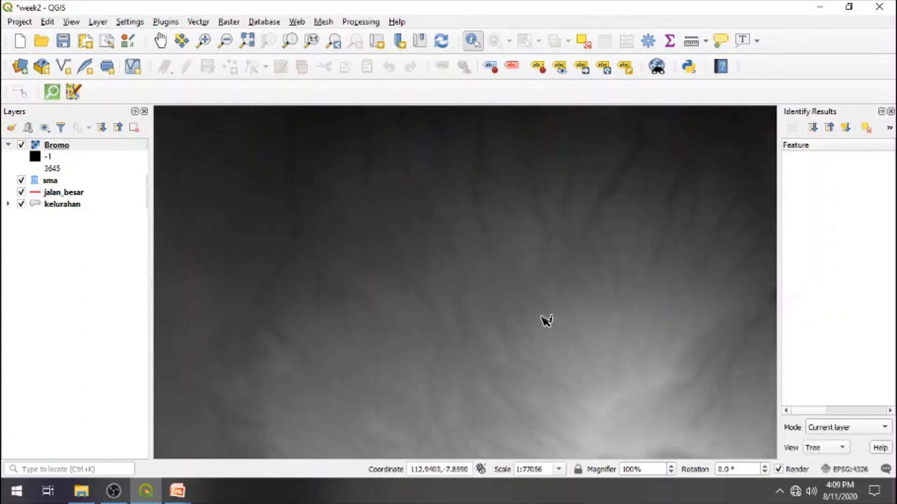
click(602, 413)
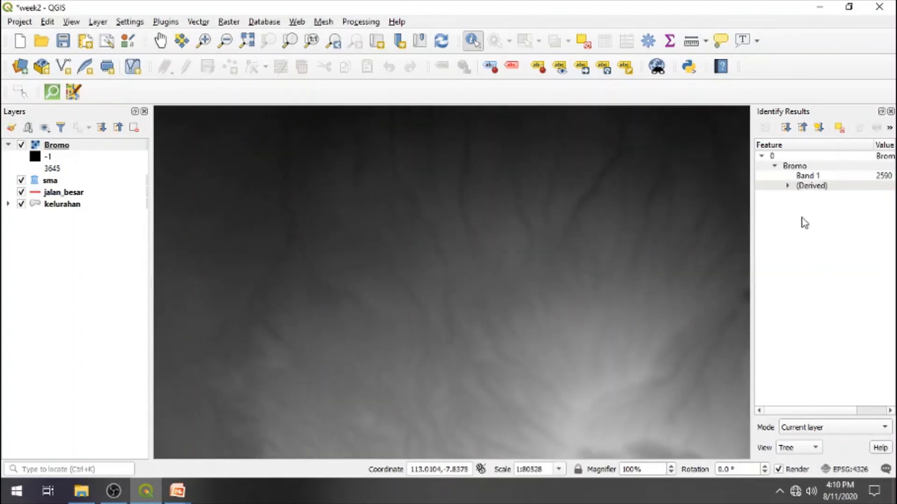
drag(872, 146, 841, 149)
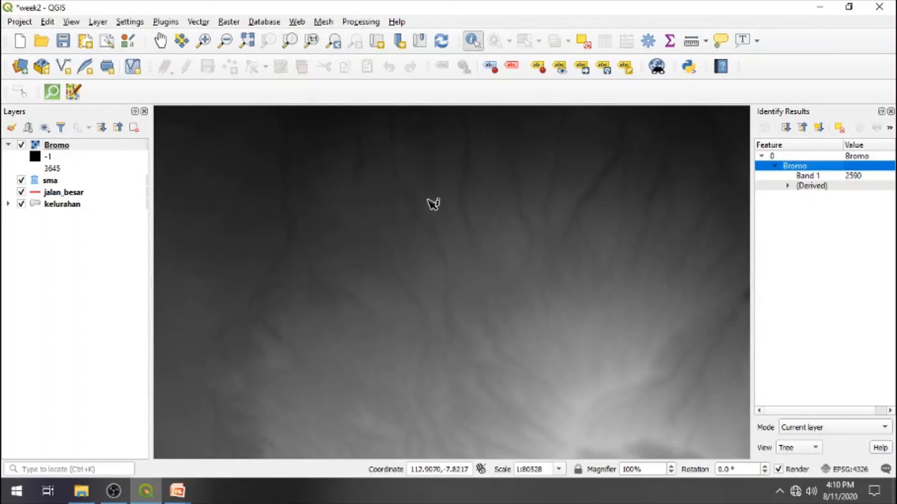
click(258, 125)
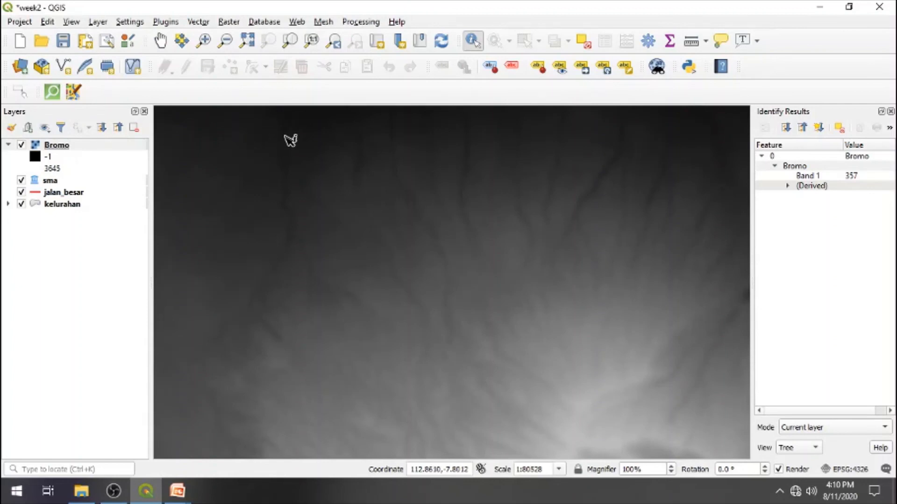
click(601, 325)
click(594, 353)
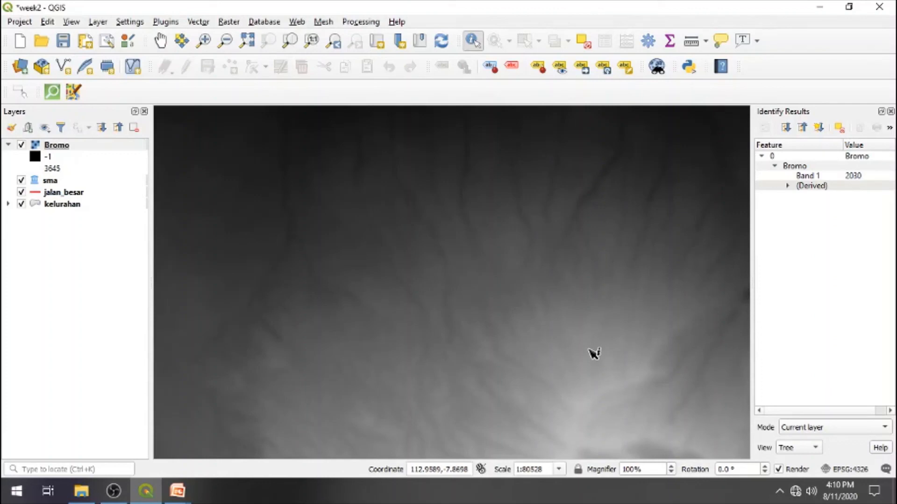
click(589, 379)
click(586, 401)
- Set the Bromo layer's render type to Singleband pseudocolor in its symbology properties
click(226, 42)
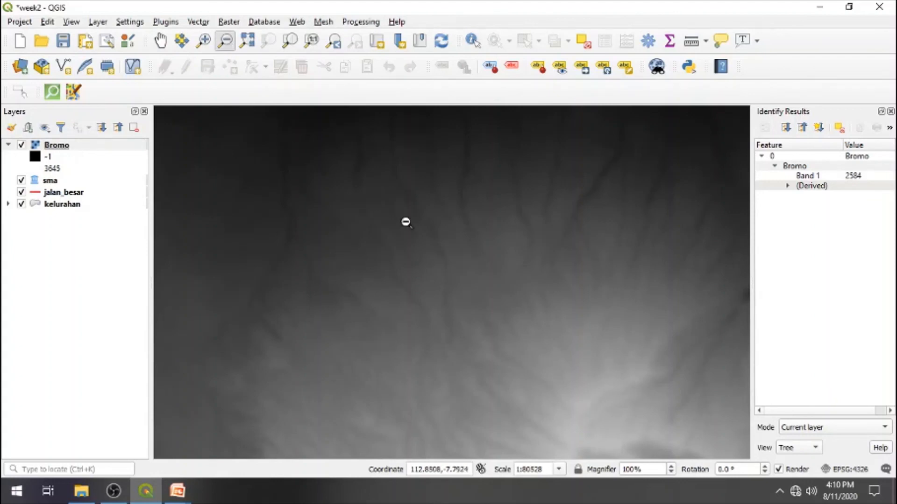
click(518, 353)
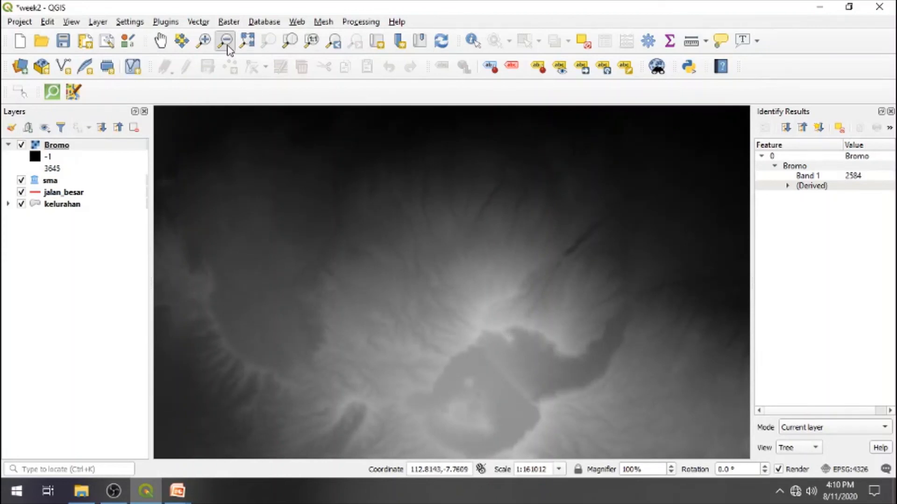
click(437, 283)
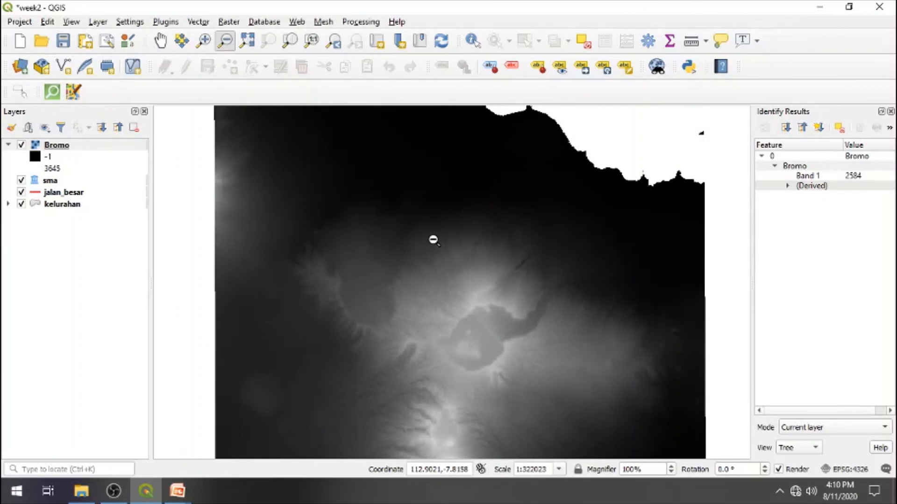
click(442, 293)
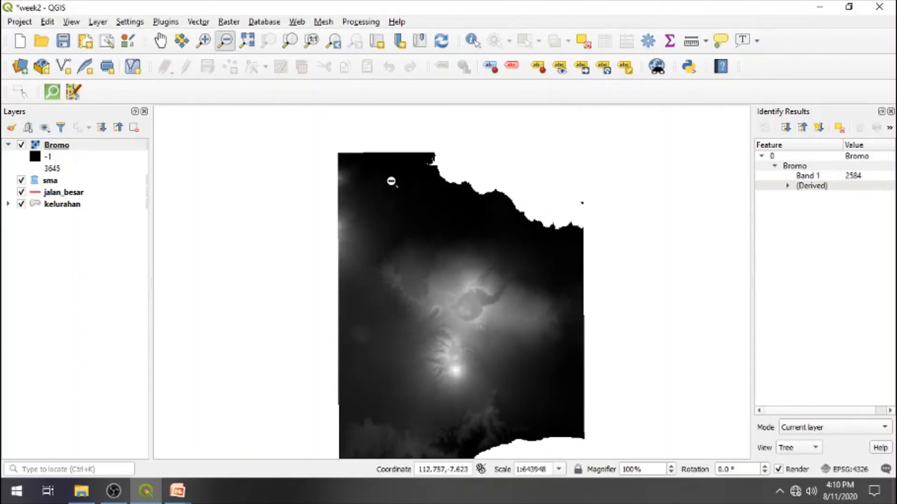
right_click(75, 147)
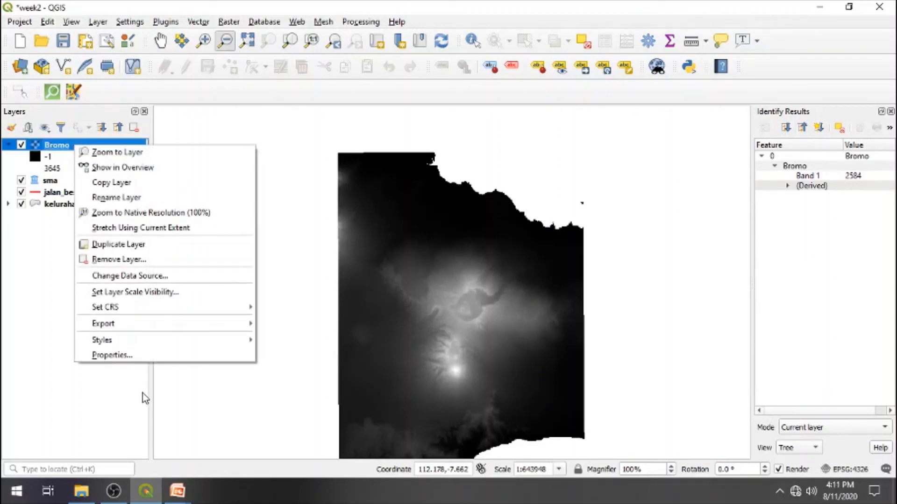
click(112, 355)
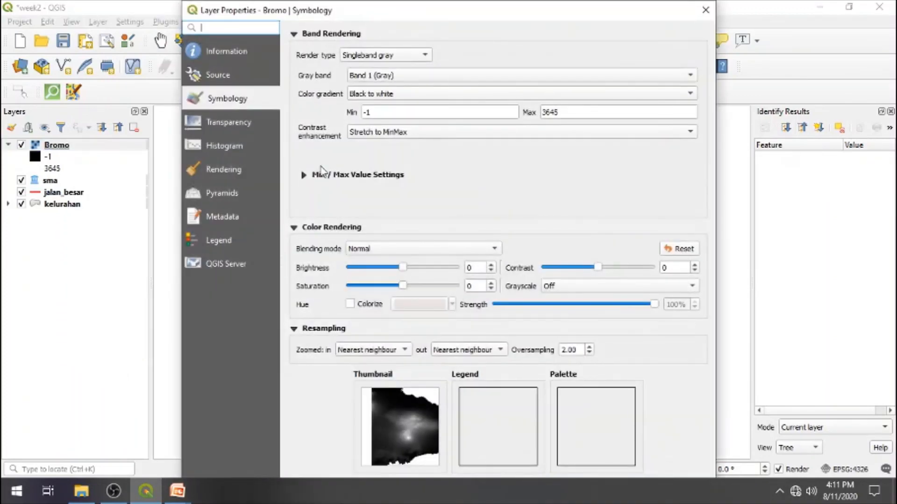
click(424, 55)
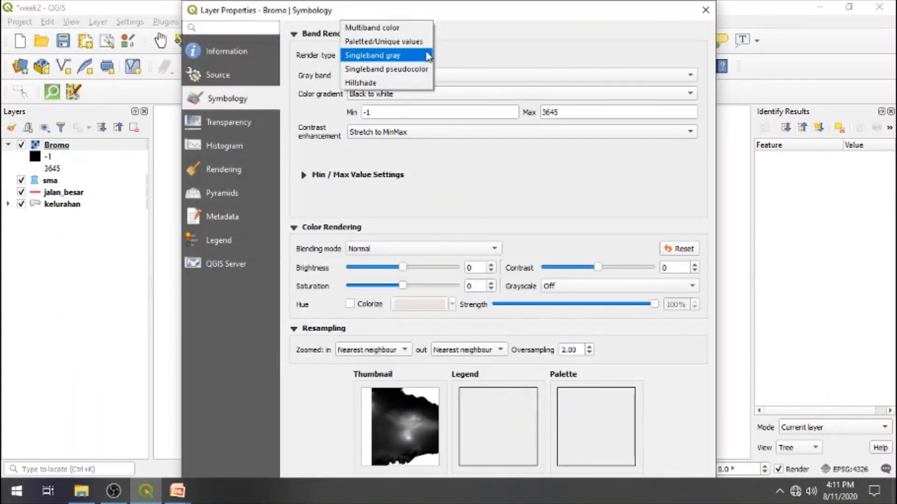
click(405, 70)
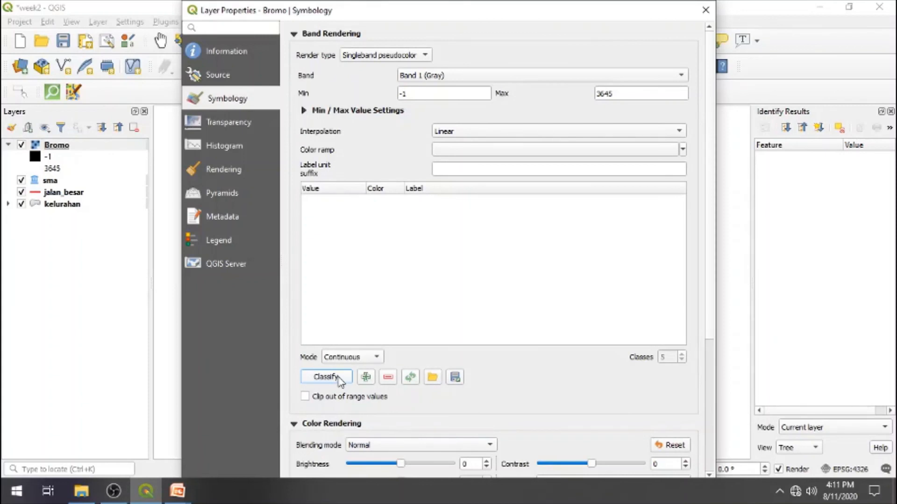
- Apply the Reds color ramp to Band 1 of the Bromo raster and close the layer properties
click(534, 84)
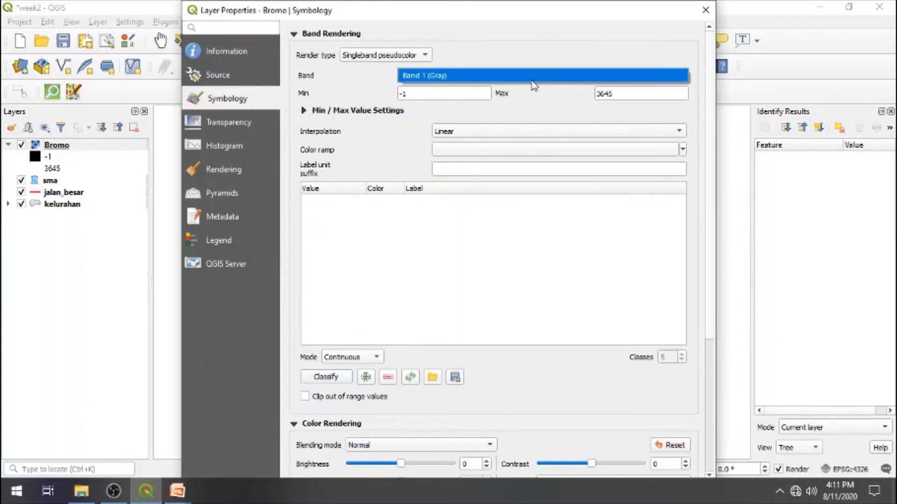
click(532, 82)
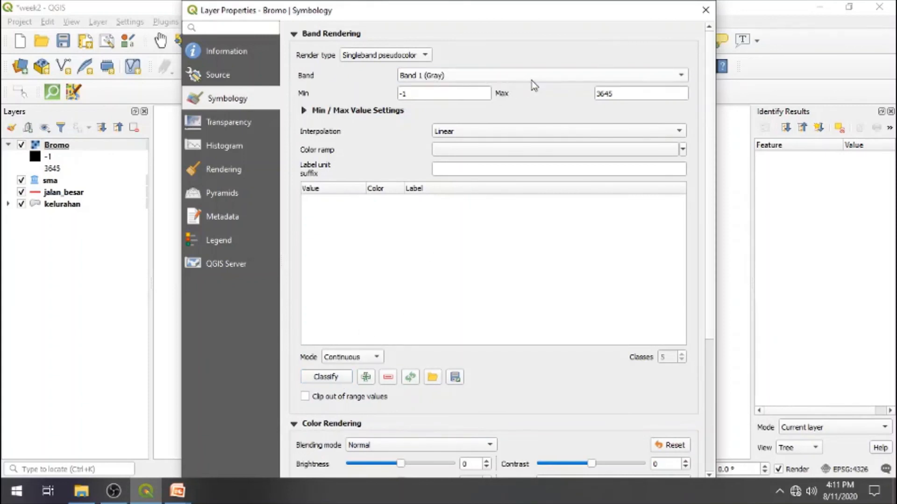
click(584, 155)
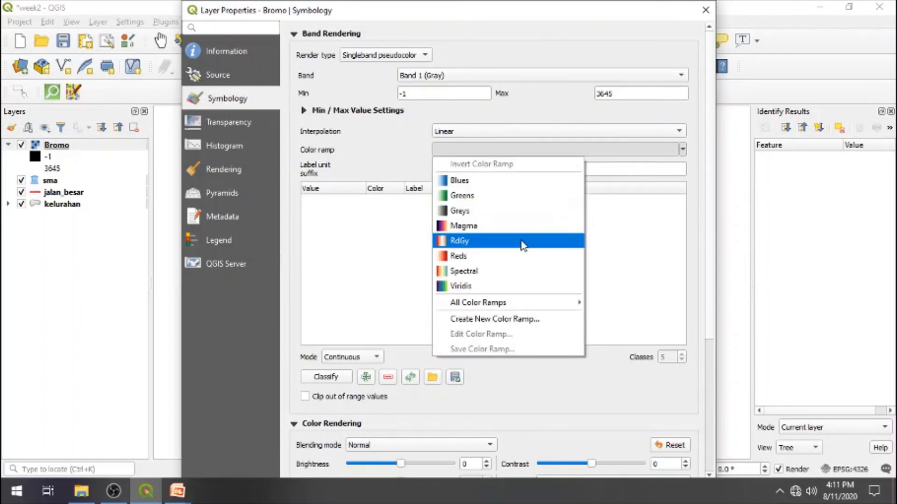
click(499, 255)
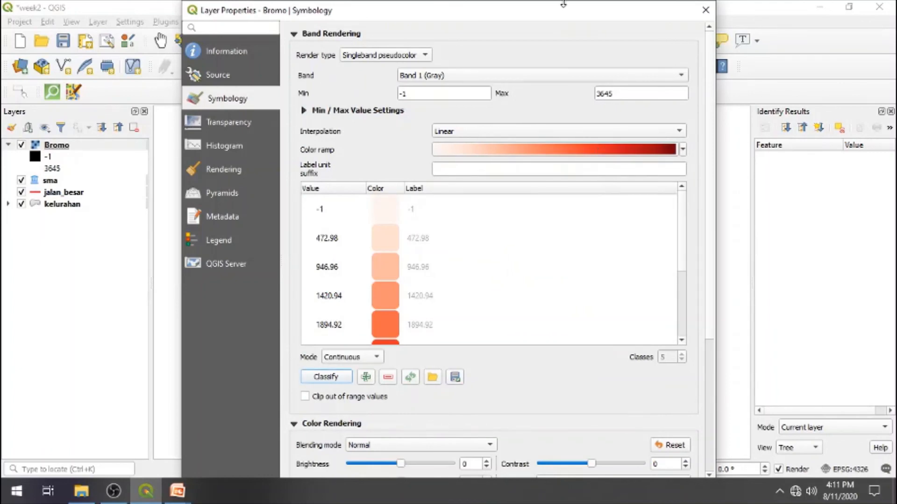
drag(563, 1, 519, 2)
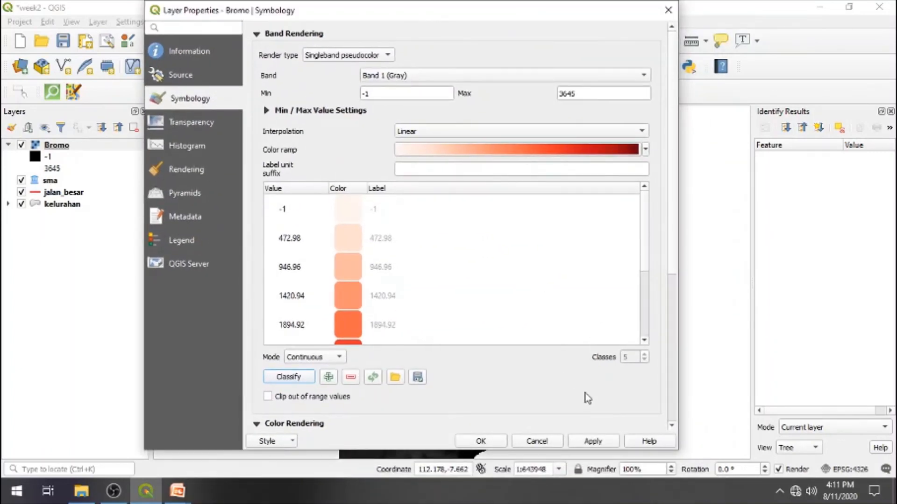
click(602, 443)
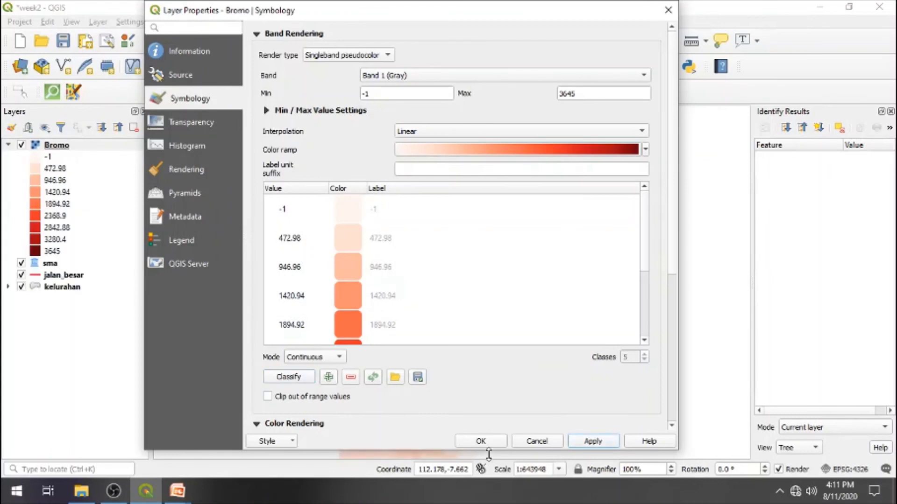
click(481, 442)
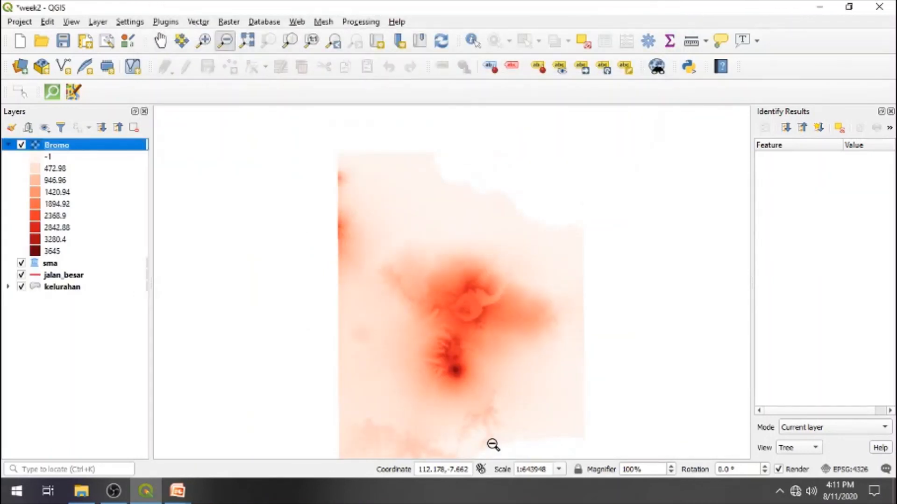
- Change the Bromo layer's color ramp to RdYlGn, reclassify its values, and apply the style
double_click(39, 148)
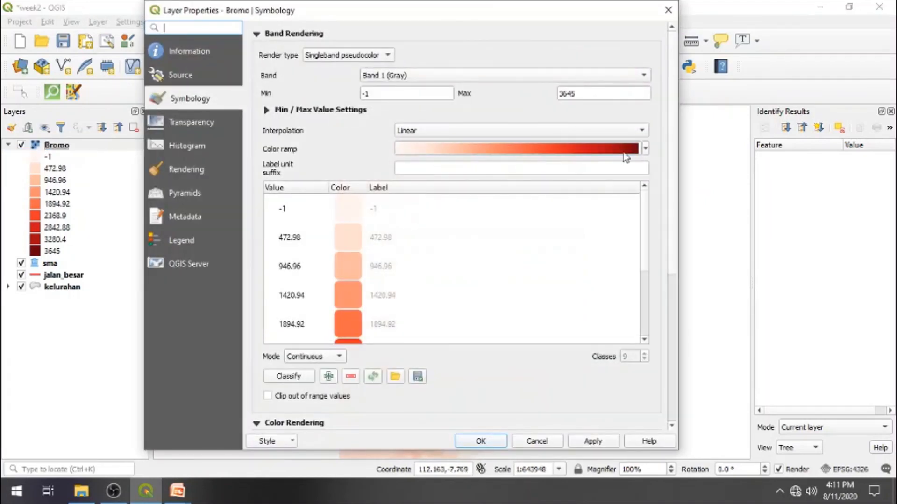
click(647, 149)
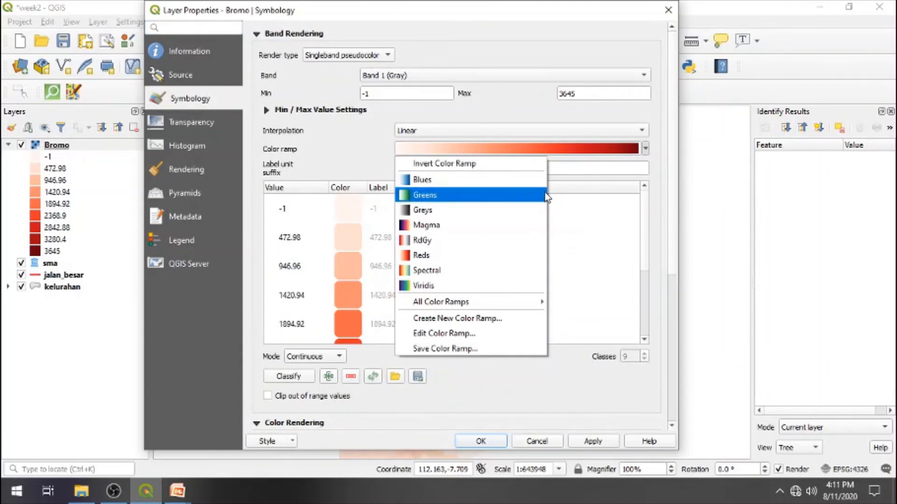
mouse_move(542, 301)
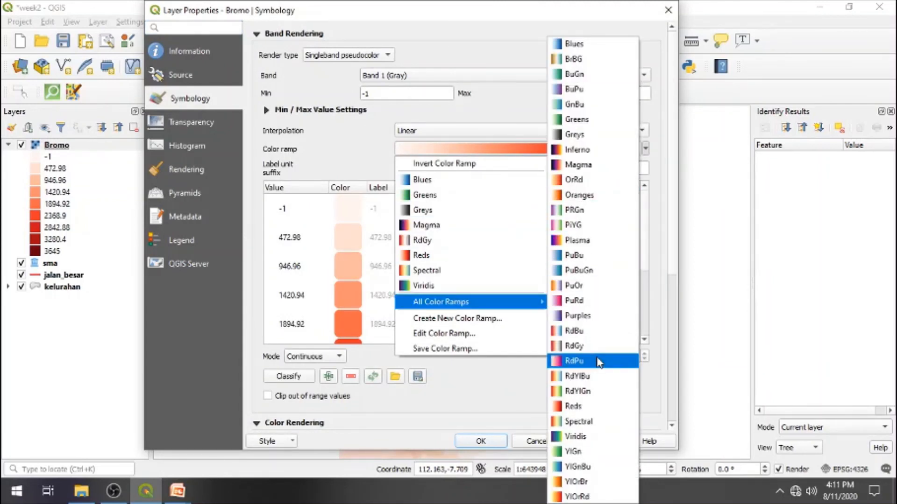
click(591, 392)
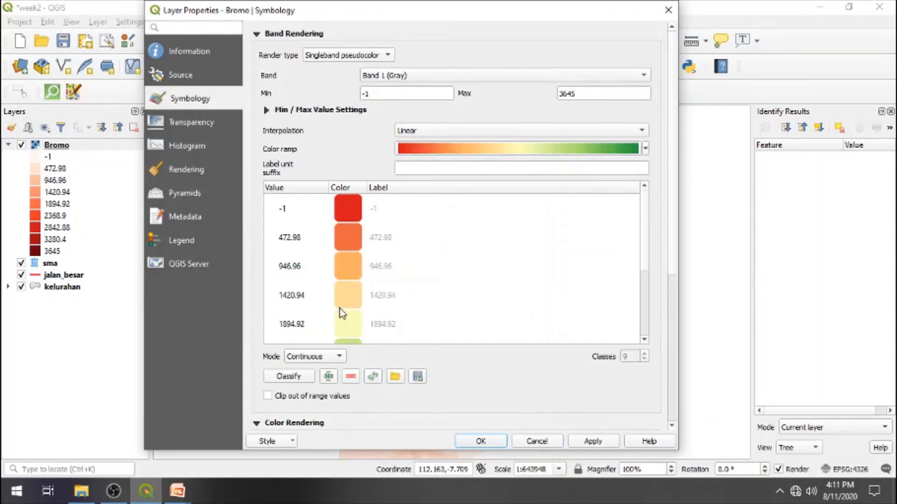
click(303, 376)
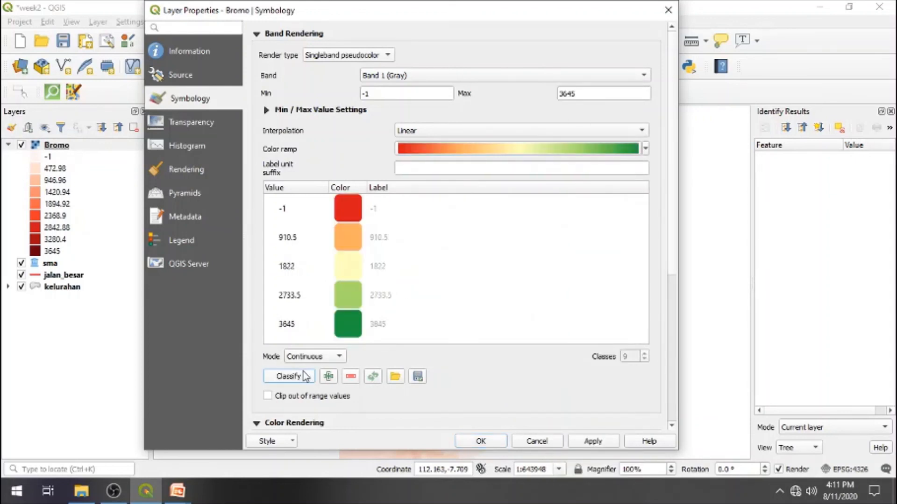
click(591, 442)
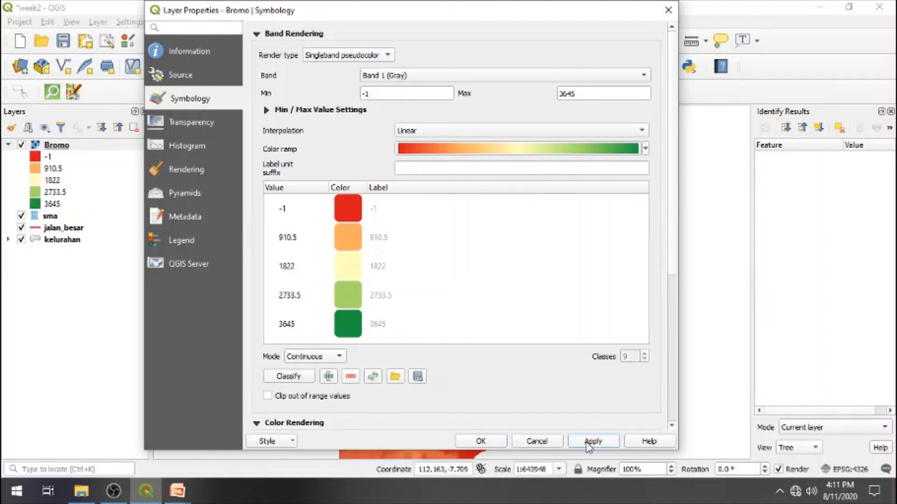
- Set the Bromo raster's classification mode to Quantile with 16 classes
click(339, 357)
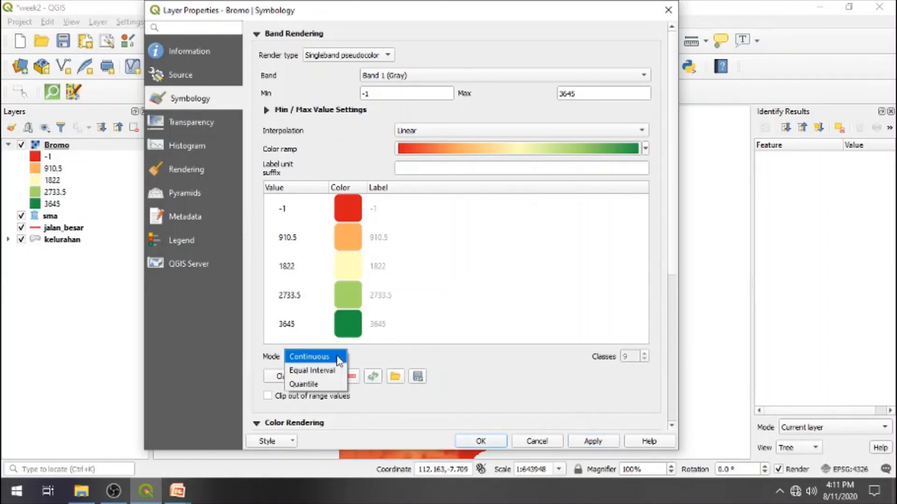
click(314, 384)
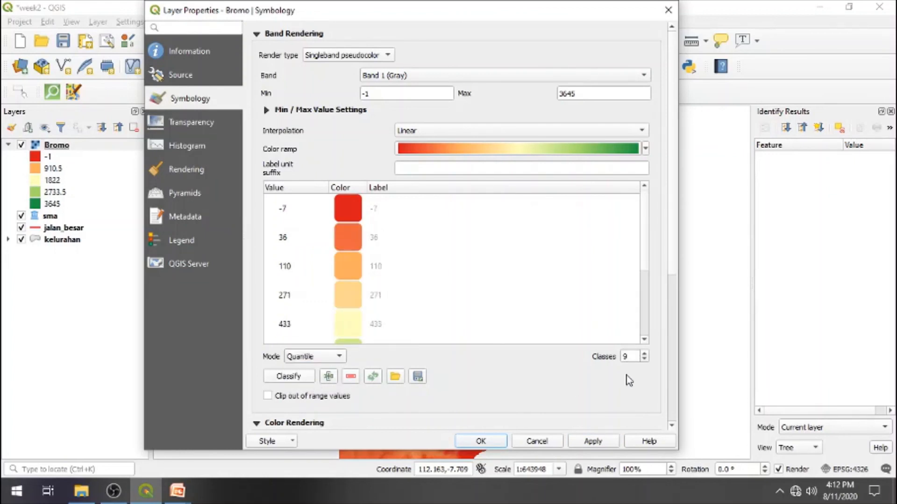
click(645, 354)
click(645, 353)
click(645, 353)
click(644, 354)
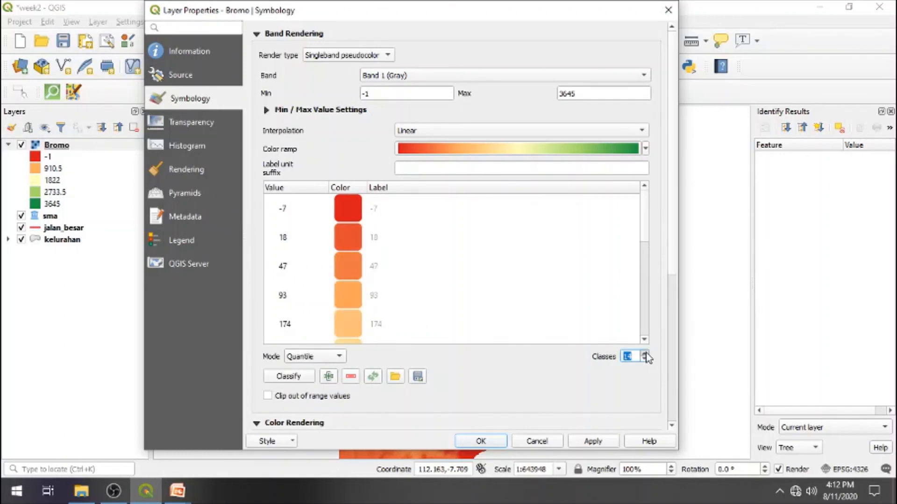
click(645, 354)
click(645, 354)
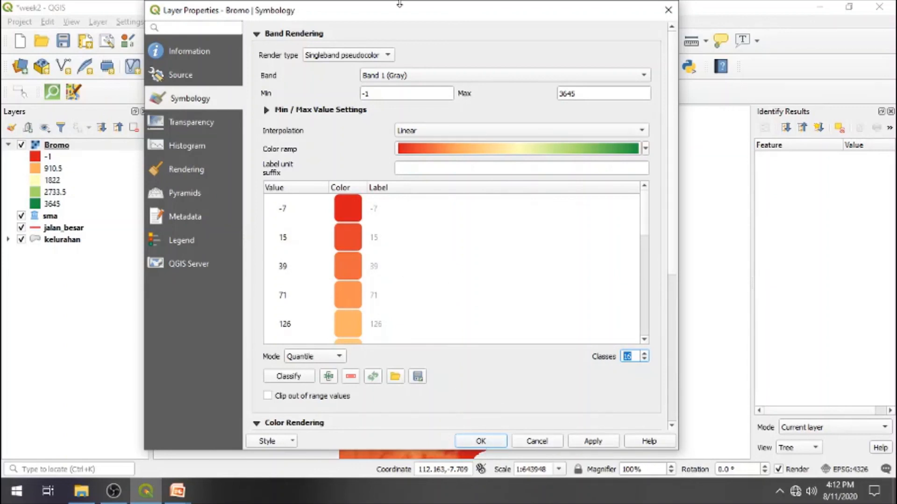
- Change the Bromo raster's color ramp to RdGy, apply the style, and close the layer properties
drag(397, 5, 158, 14)
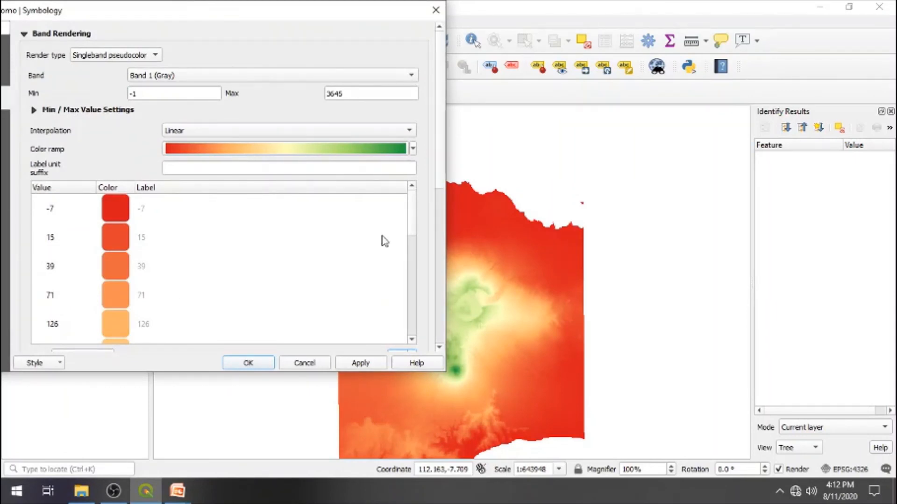
click(413, 149)
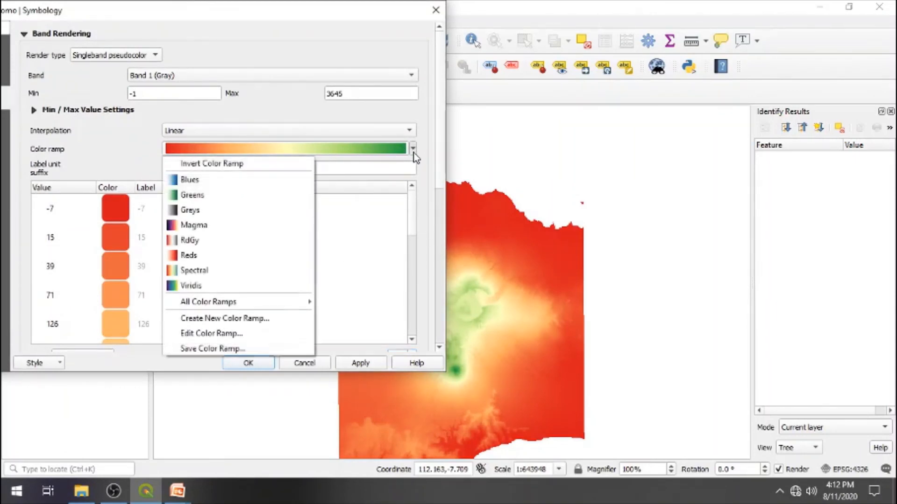
click(294, 251)
click(361, 362)
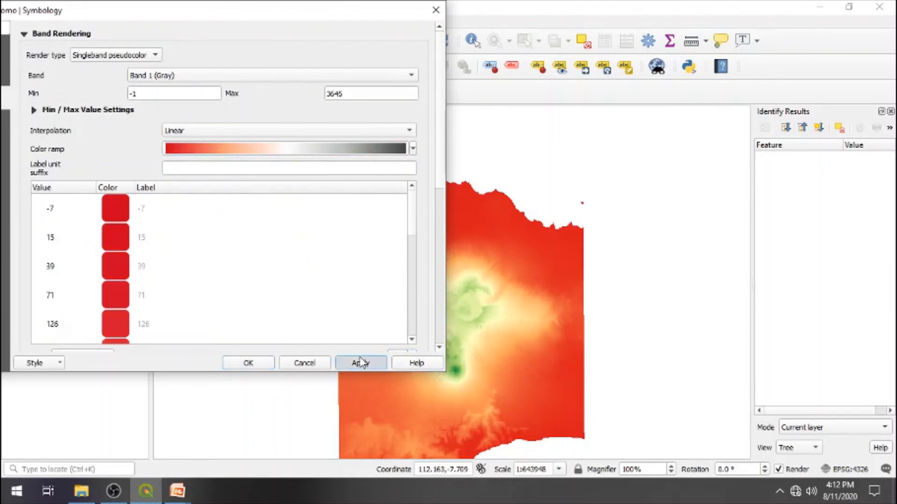
click(260, 363)
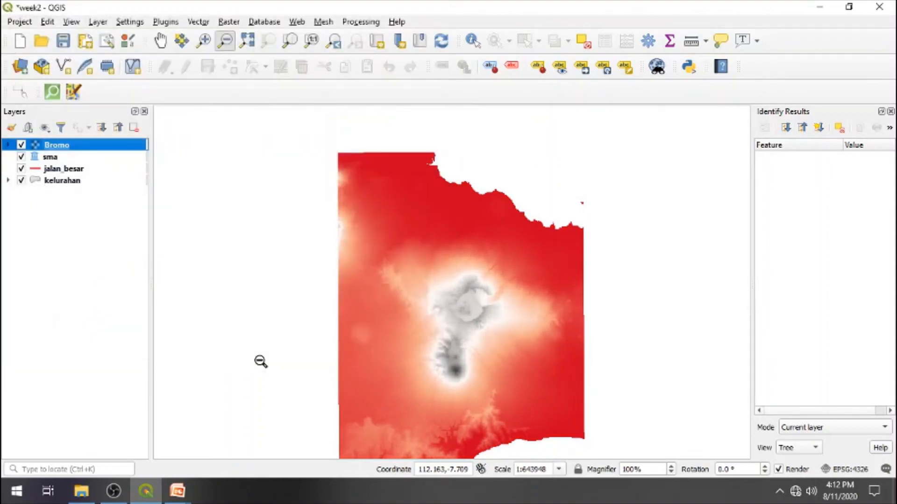
- Switch to the PowerPoint slide show and advance to the "Raster styling" slide, revealing its explanatory text
key(alt+Tab)
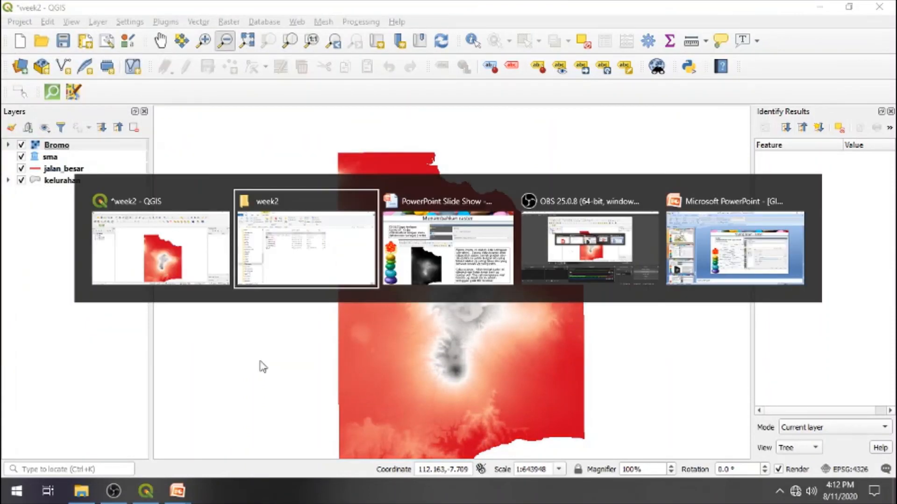
key(alt+Tab)
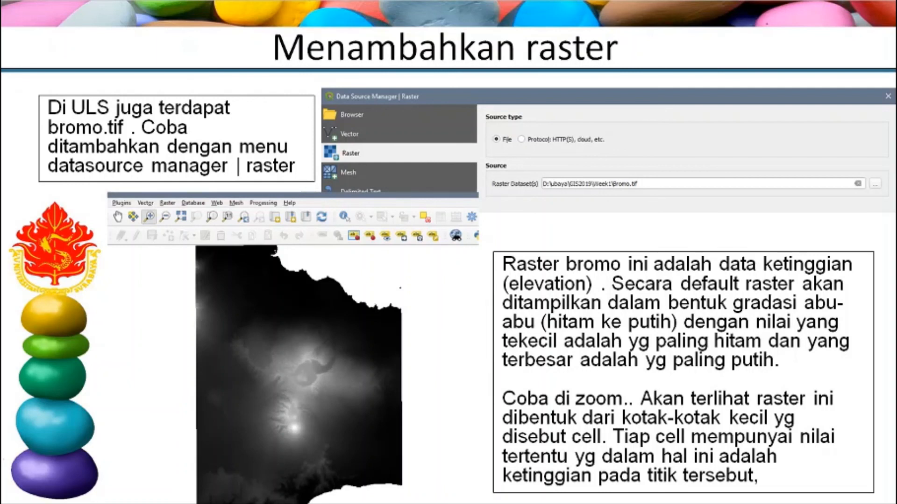
key(Right)
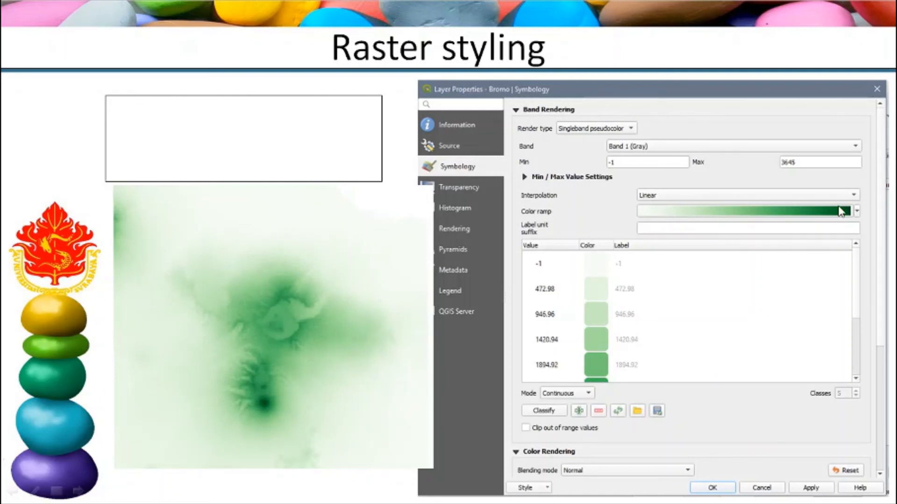
click(608, 207)
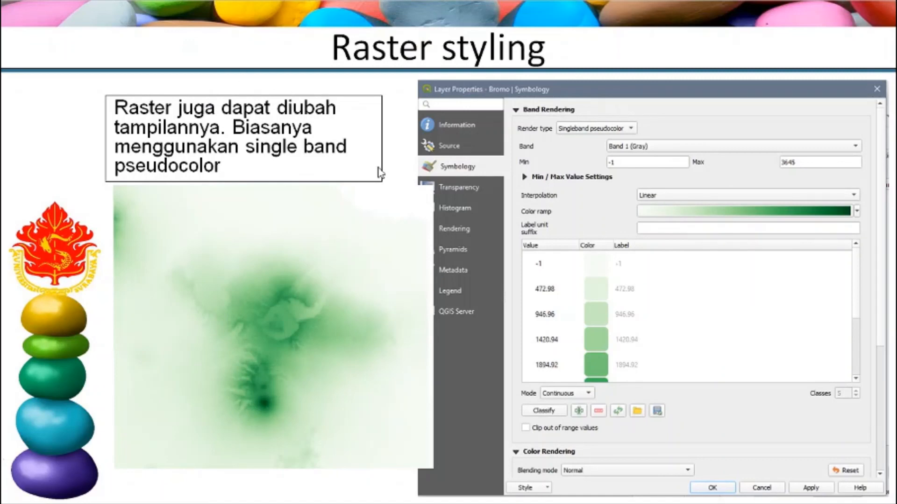
- Switch back to QGIS, change the Bromo raster's color ramp to Greens, apply the style, and close the layer properties
key(alt+Tab)
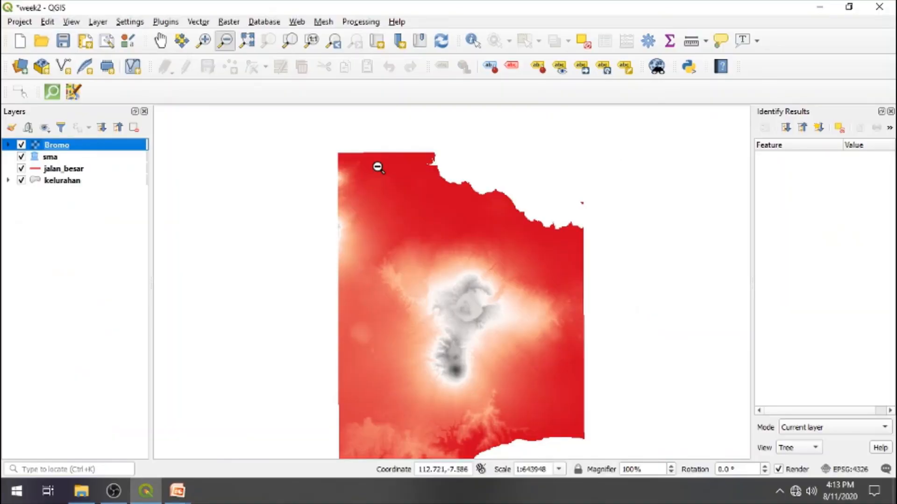
double_click(77, 150)
click(406, 155)
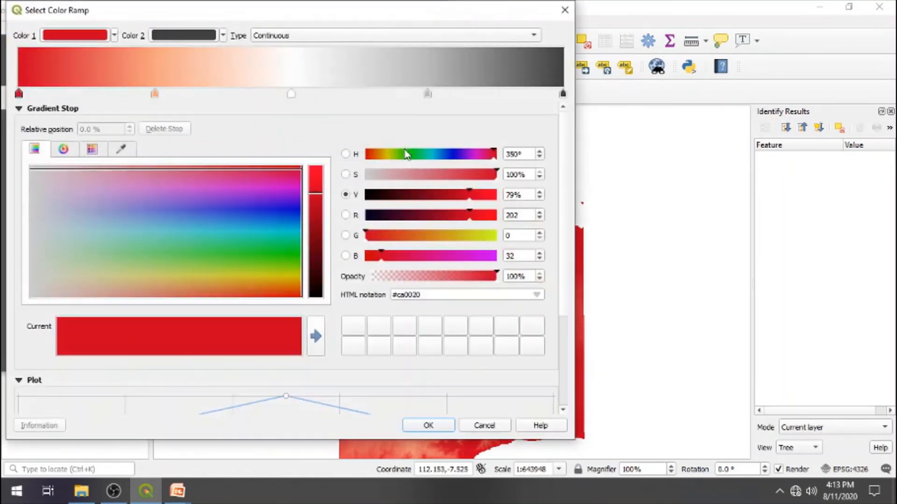
click(501, 427)
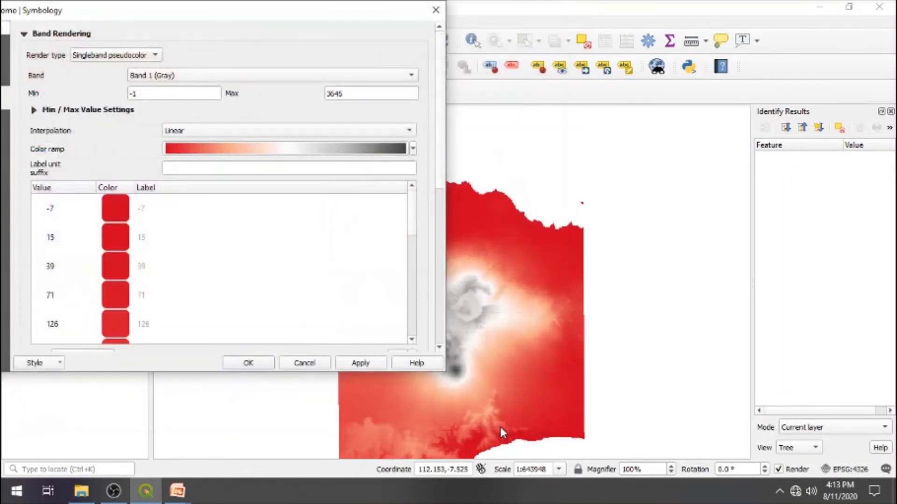
click(413, 148)
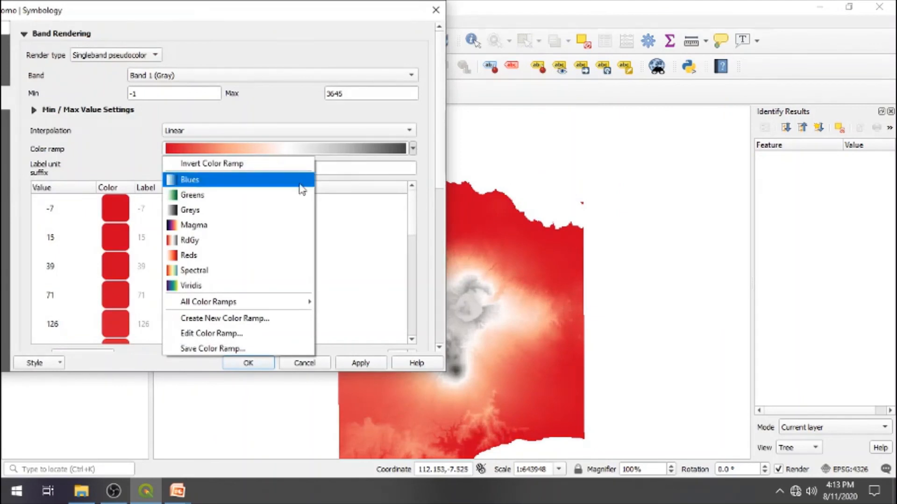
click(287, 194)
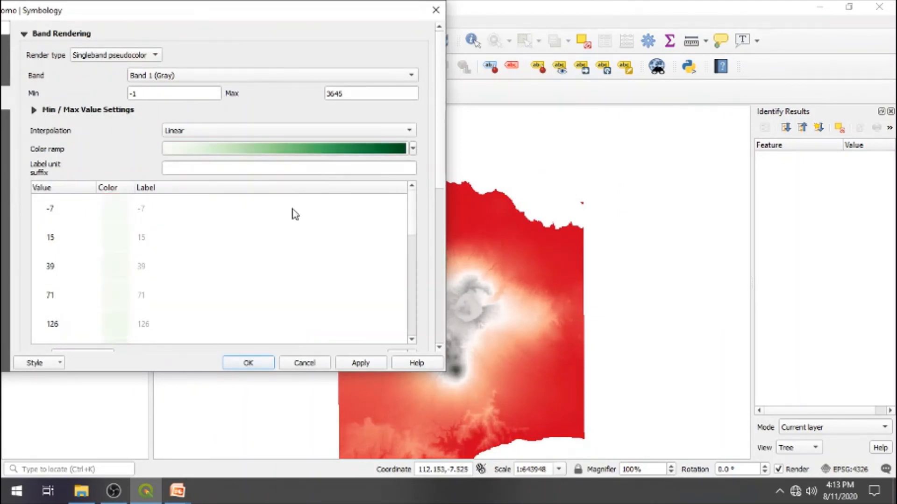
click(344, 363)
click(238, 364)
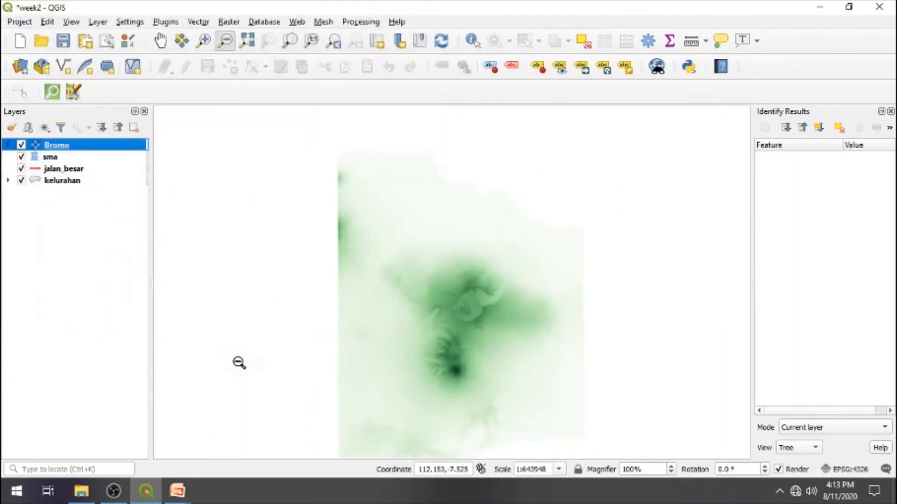
- Return to the PowerPoint slide show and go through the slides to the "Cek Progress" assignment slide
key(alt+Tab)
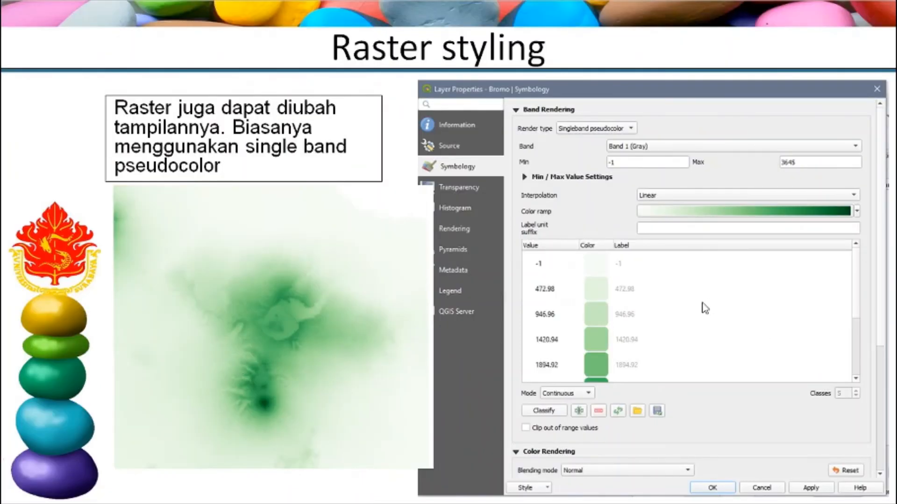
click(702, 302)
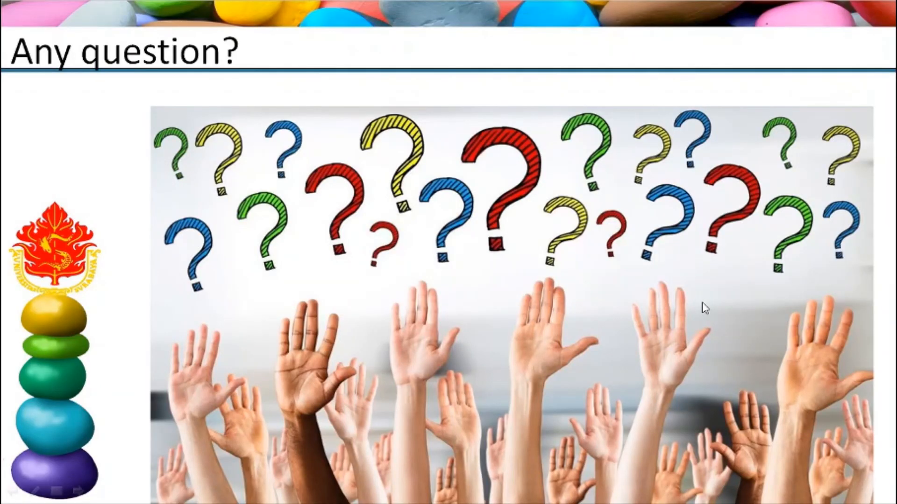
click(705, 309)
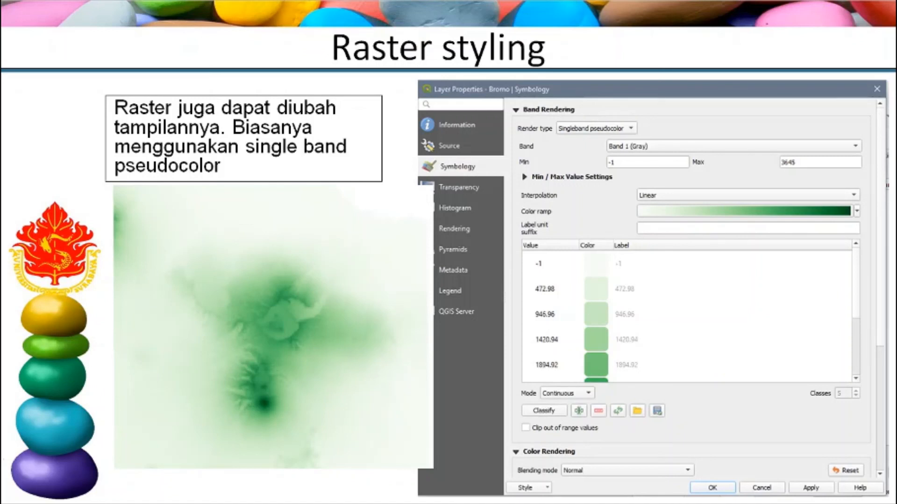
click(784, 401)
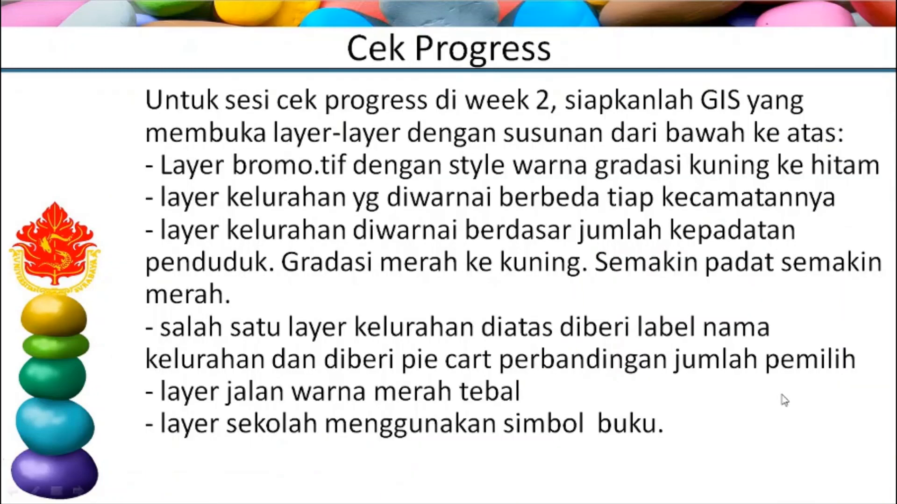